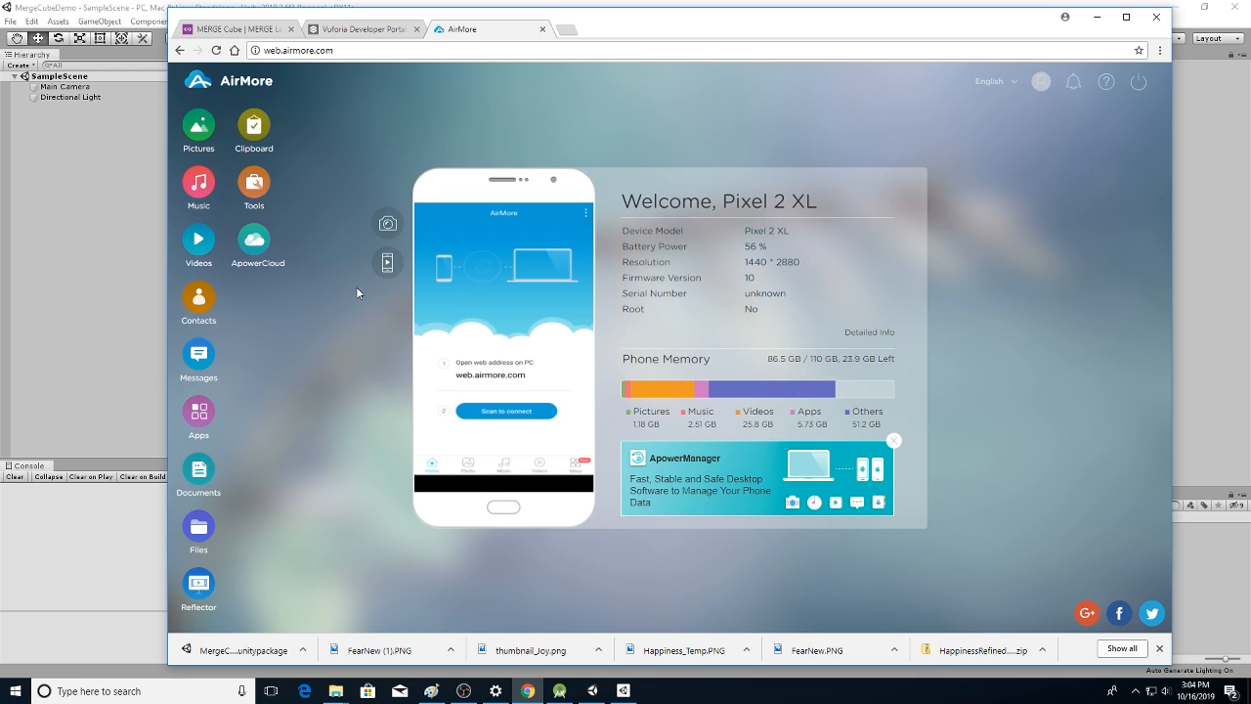
View the phone's mirrored screen full-screen in AirMore's Reflector, and close both the mirror and the AirMore page
{"action": "left_click", "coordinate": [387, 262]}
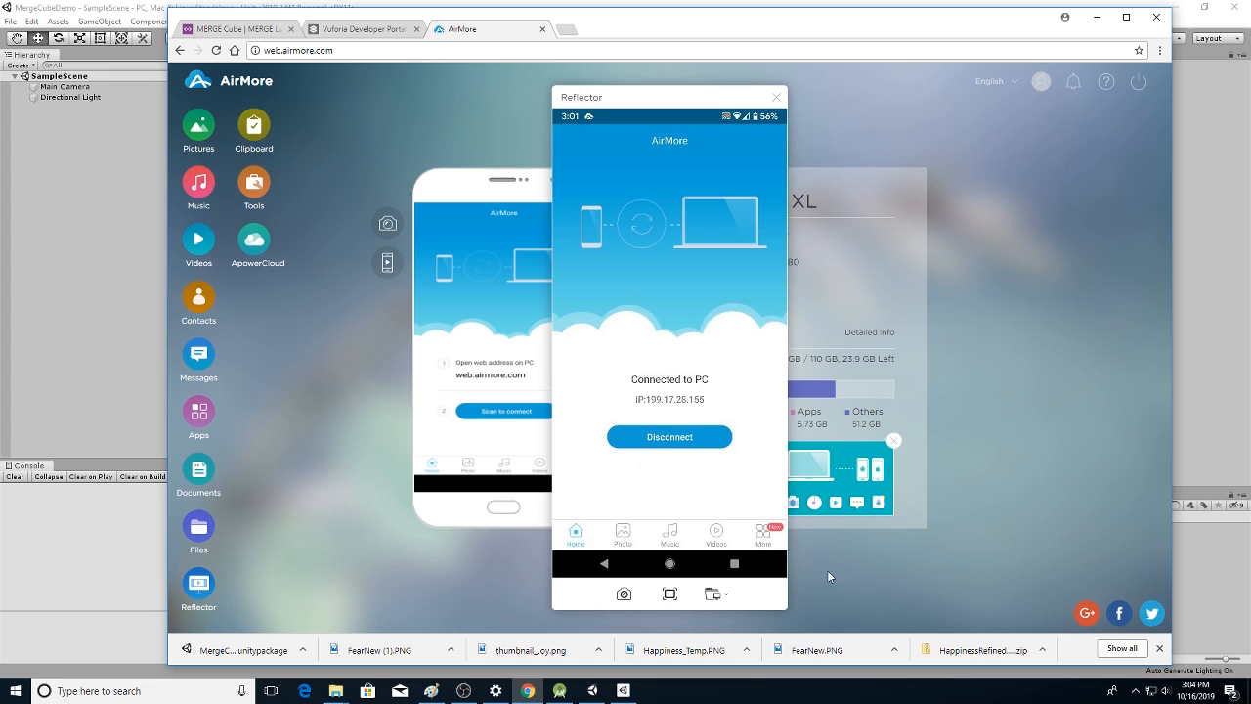
{"action": "left_click", "coordinate": [669, 594]}
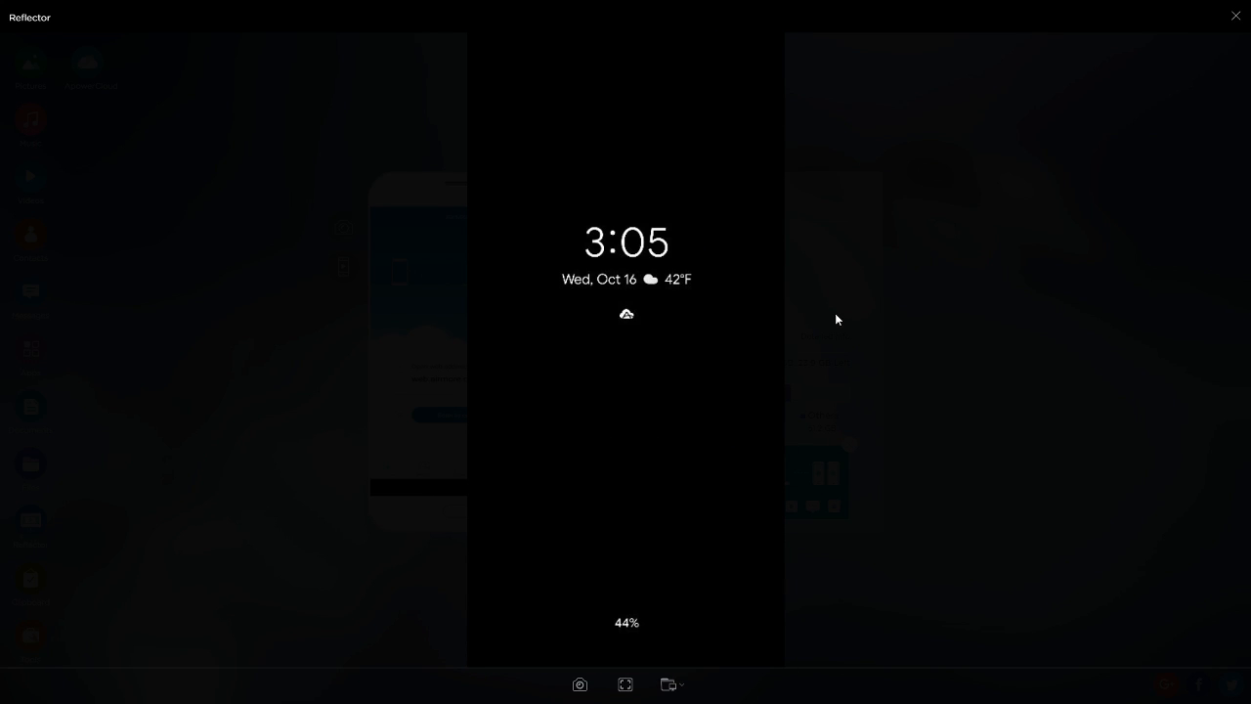
{"action": "left_click", "coordinate": [1236, 17]}
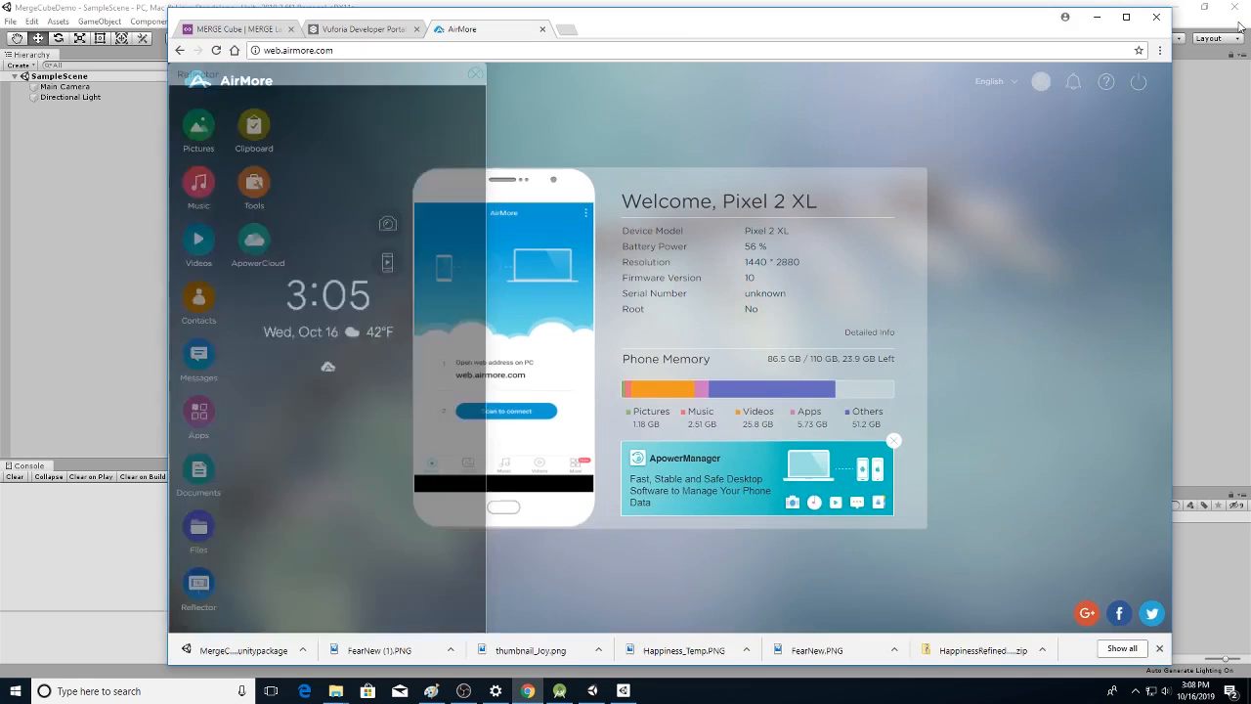
{"action": "left_click", "coordinate": [543, 29]}
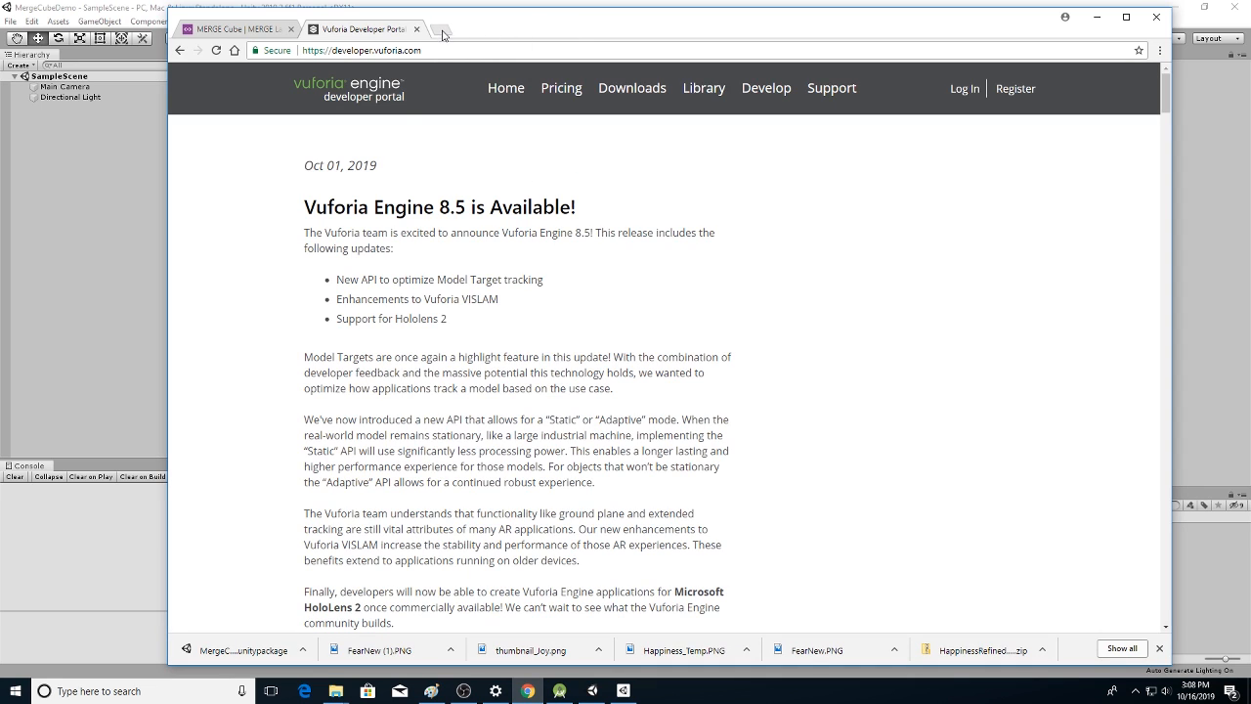
Open the MERGE developer portal's home page in a new browser tab and look through it
{"action": "left_click", "coordinate": [251, 31]}
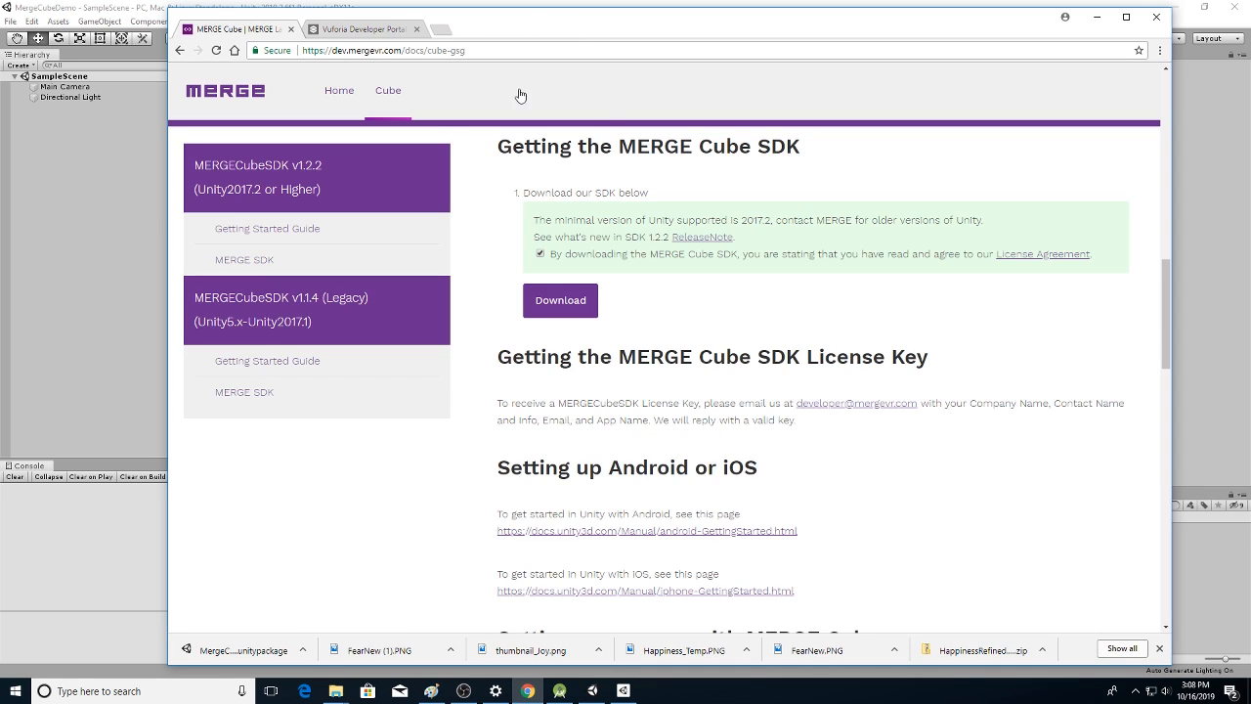
{"action": "right_click", "coordinate": [337, 91]}
{"action": "left_click", "coordinate": [410, 100]}
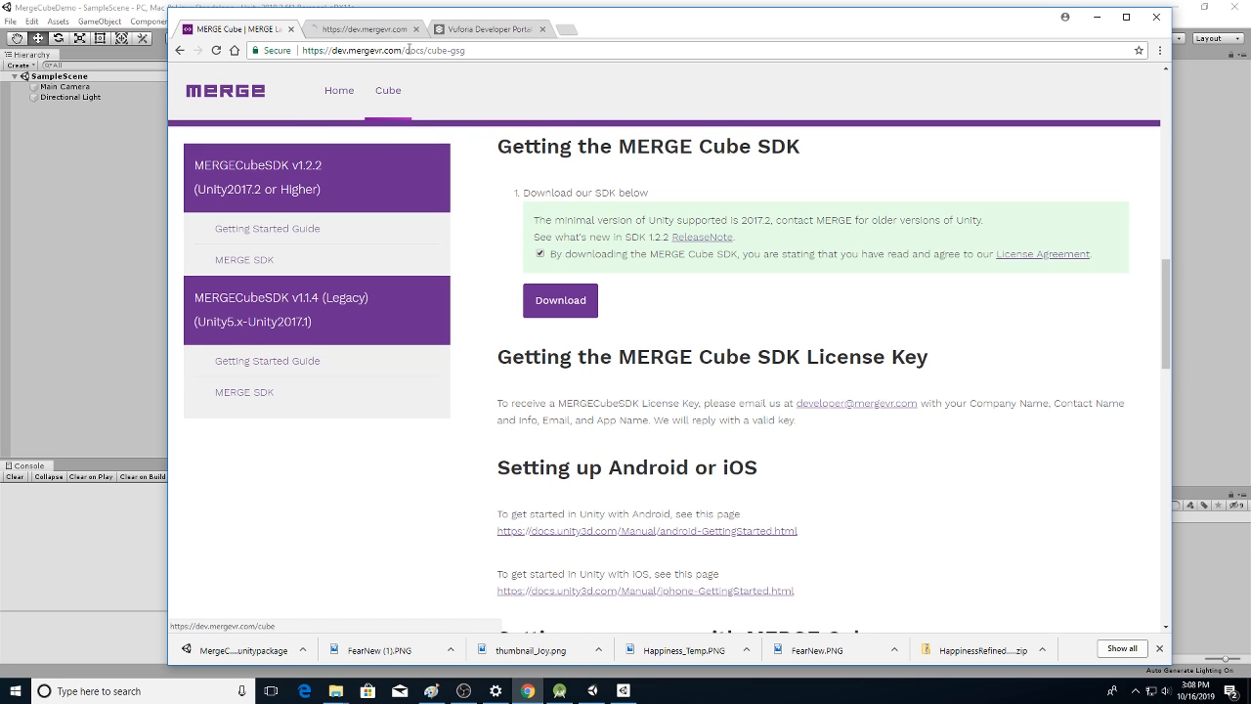
{"action": "left_click", "coordinate": [362, 29]}
{"action": "scroll", "coordinate": [655, 415], "scroll_direction": "down", "scroll_amount": 3}
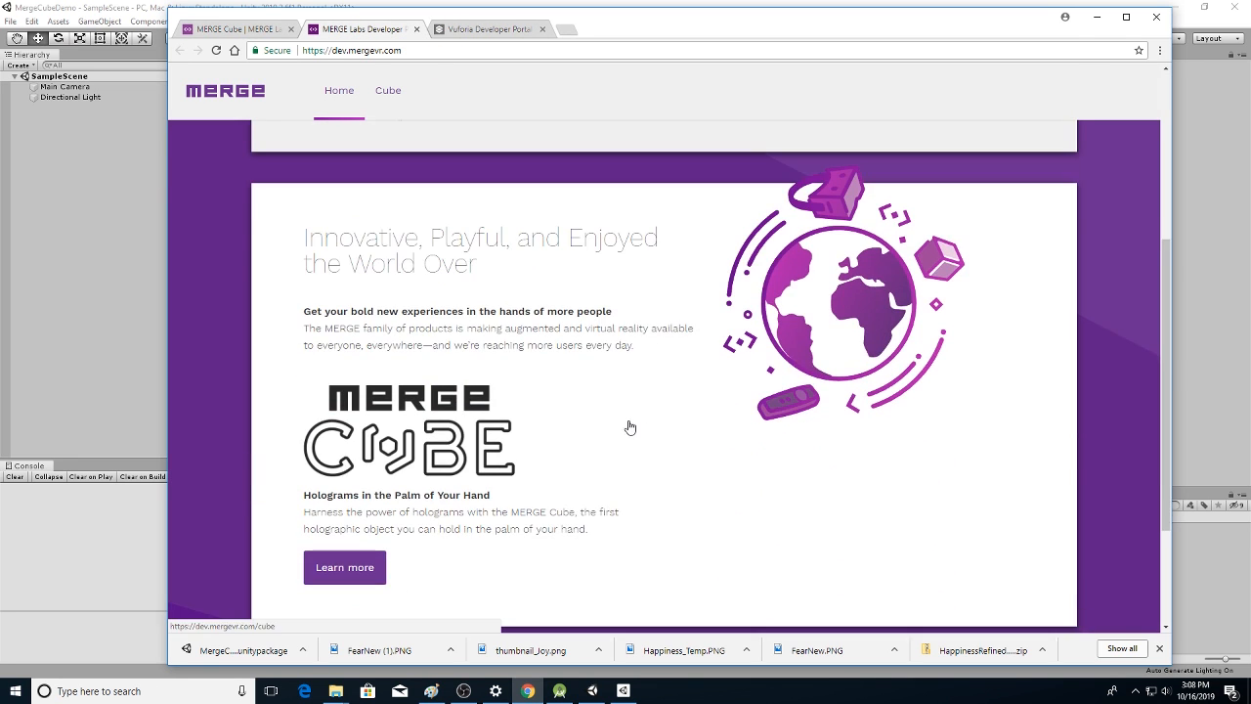
{"action": "scroll", "coordinate": [640, 426], "scroll_direction": "down", "scroll_amount": 2}
{"action": "scroll", "coordinate": [643, 424], "scroll_direction": "up", "scroll_amount": 5}
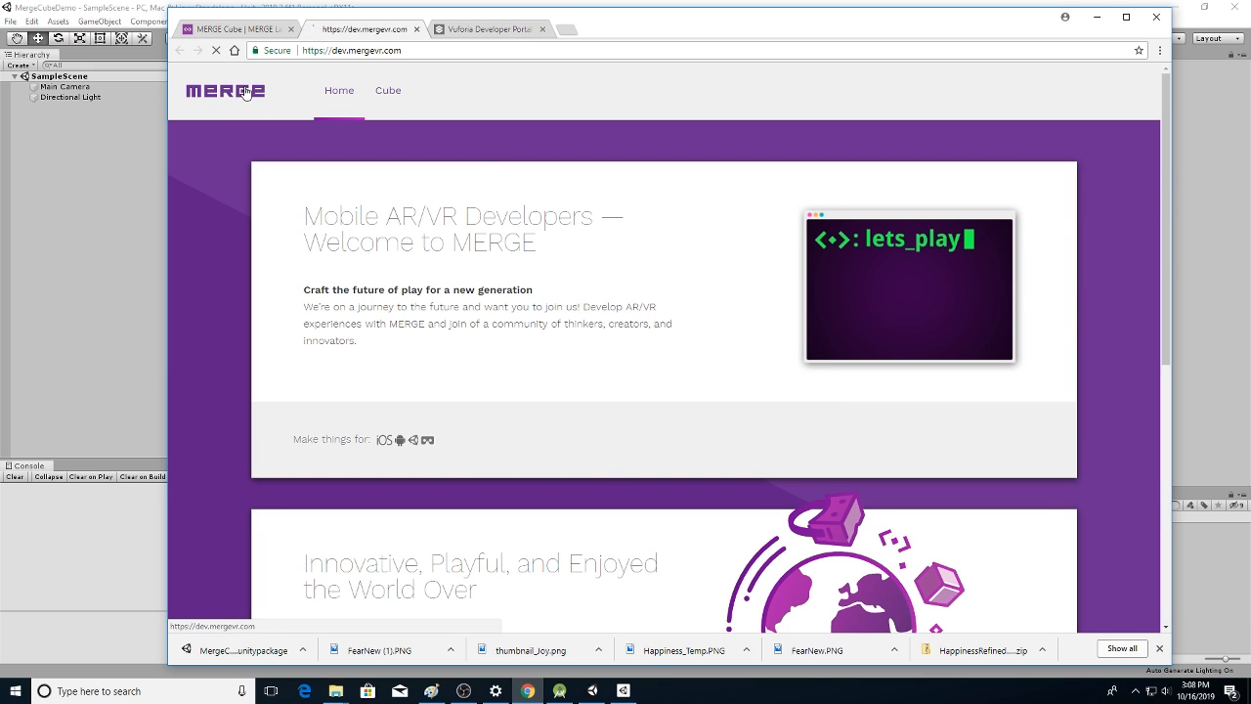
Search the web for "merge cube" and open the Adorama listing for the Merge VR/AR Holographic Cube
{"action": "left_click", "coordinate": [567, 30]}
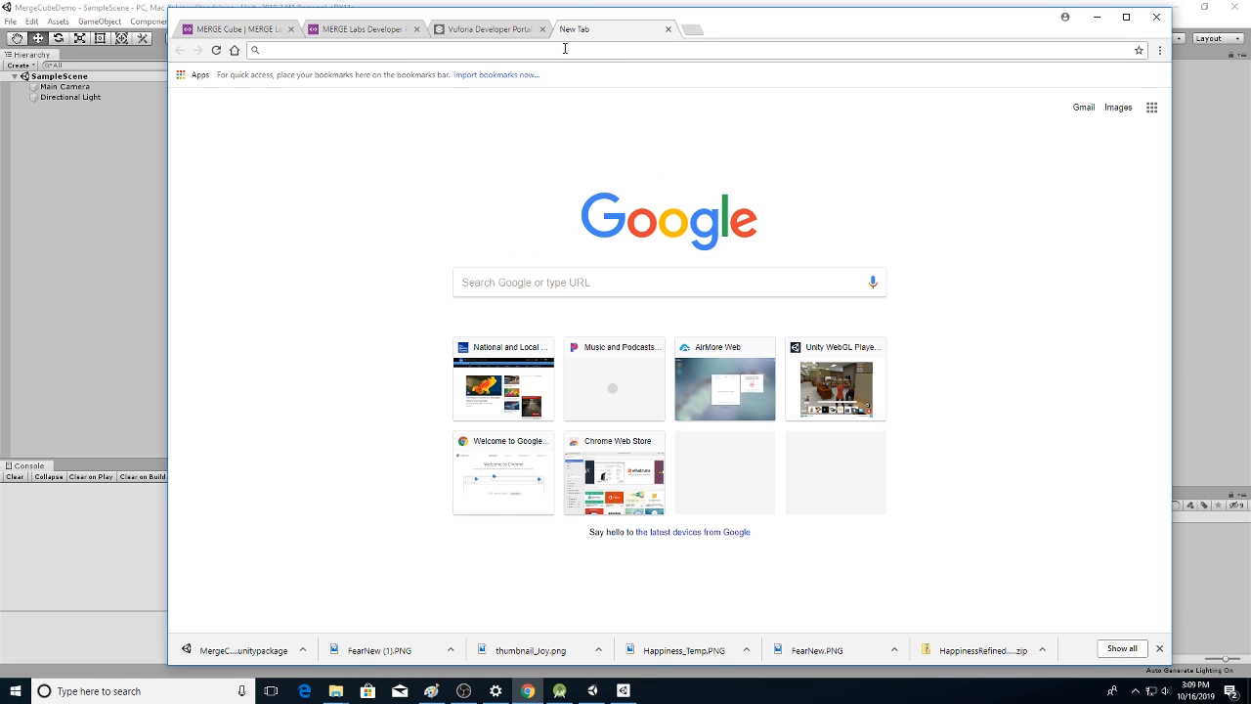
{"action": "type", "text": "merge cube"}
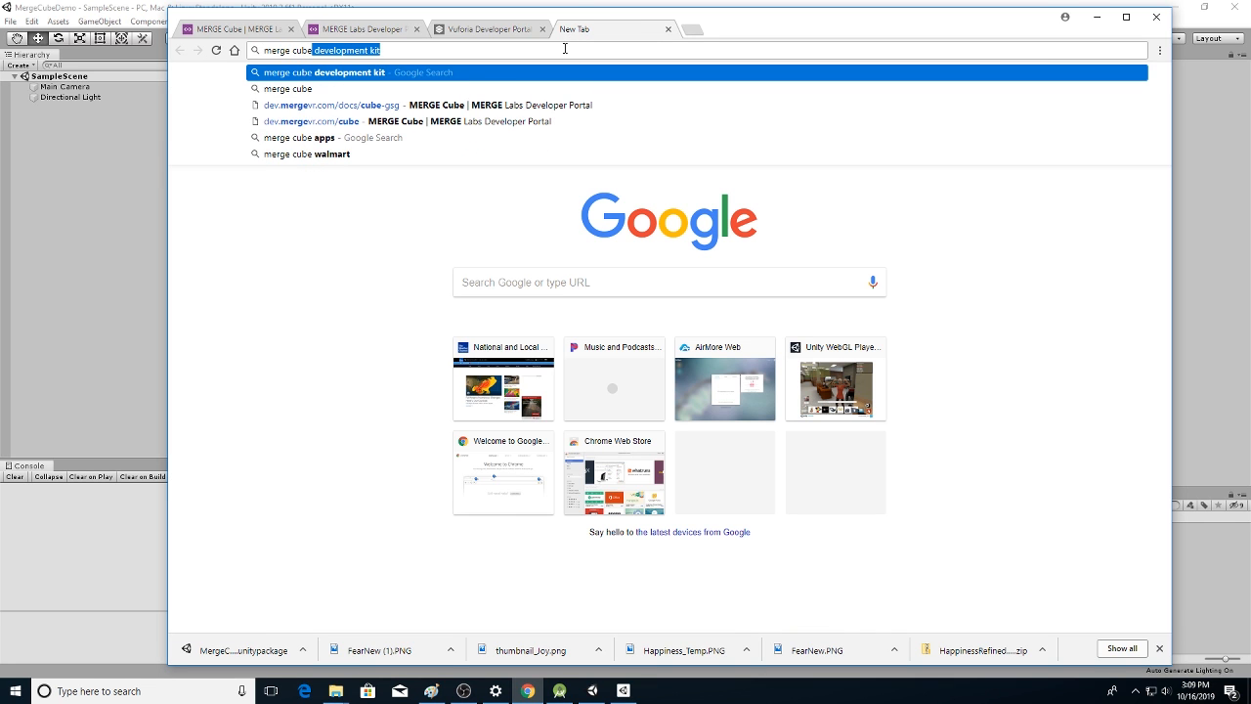
{"action": "key", "text": "Delete"}
{"action": "key", "text": "Return"}
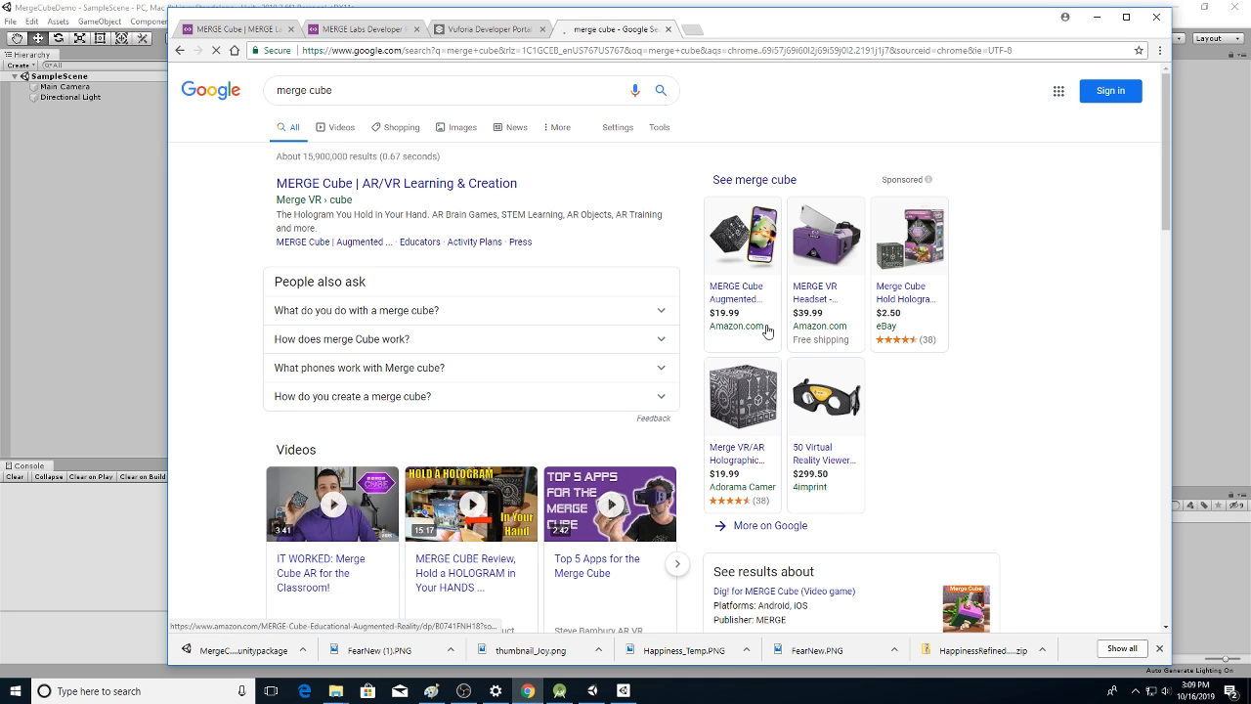
{"action": "left_click", "coordinate": [724, 402]}
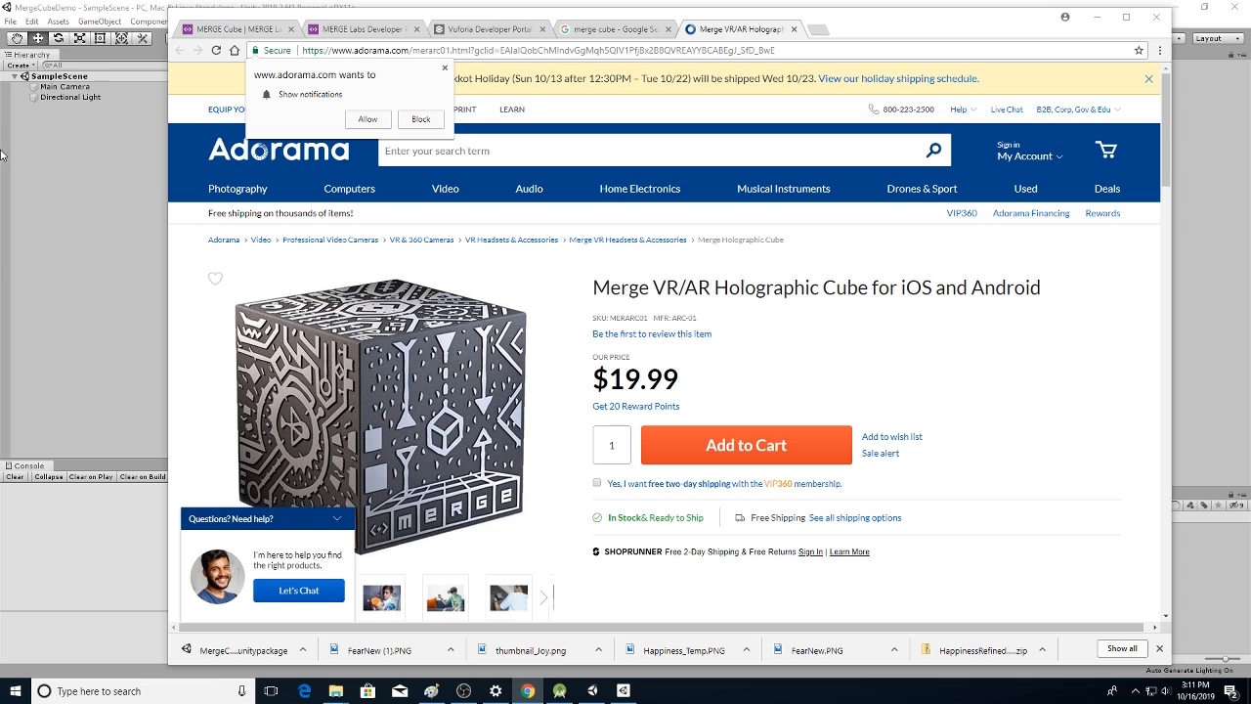
Switch to the Unity editor and change the MergeCubeDemo project's build platform to Android, opening its Player settings
{"action": "left_click", "coordinate": [88, 137]}
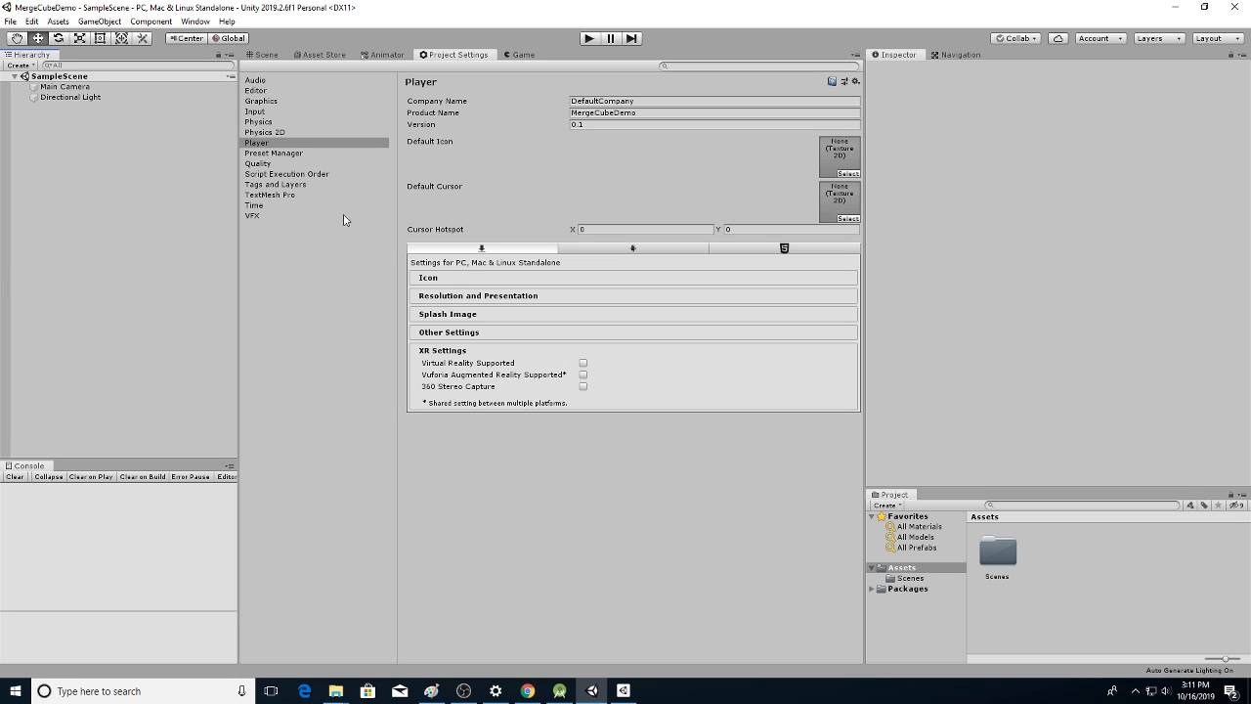
{"action": "left_click", "coordinate": [265, 54]}
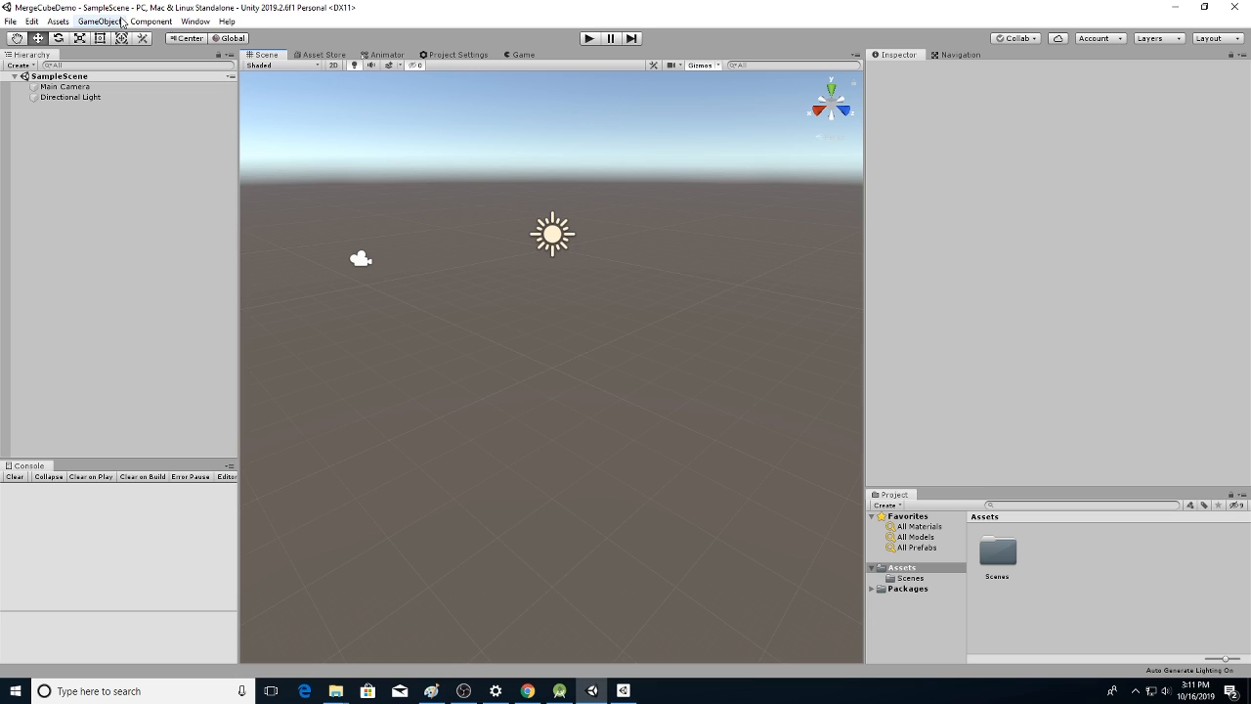
{"action": "left_click", "coordinate": [35, 21]}
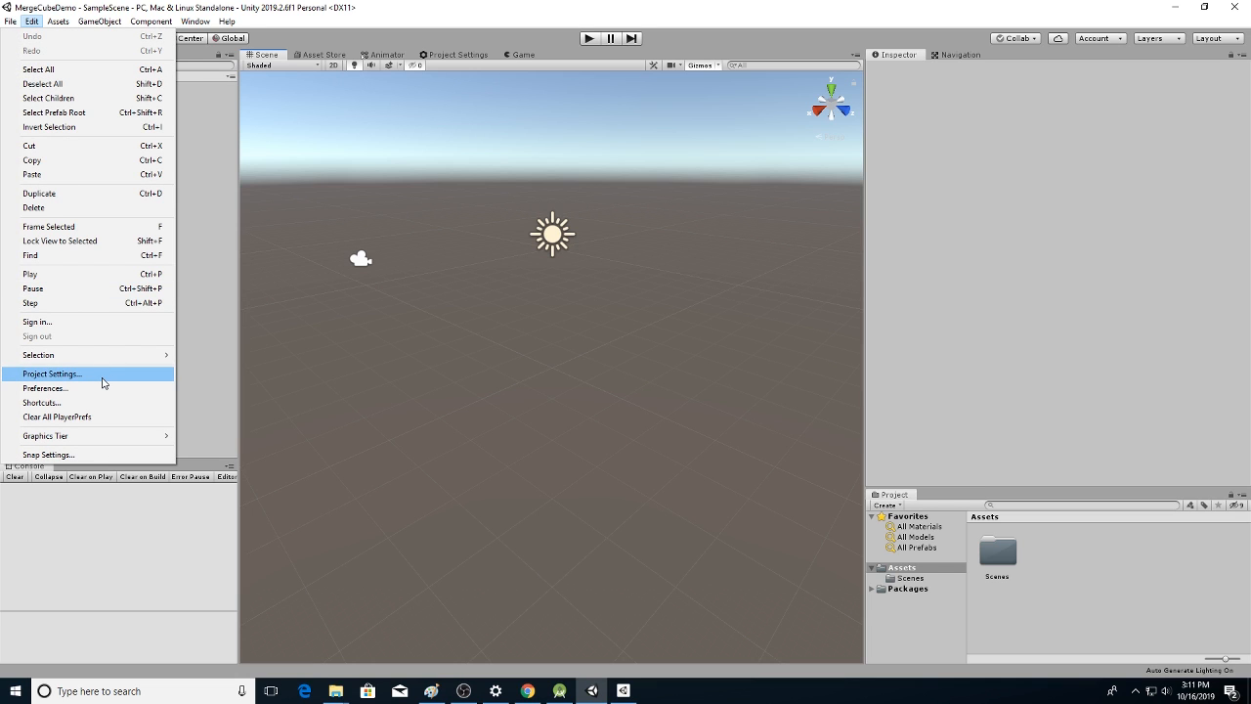
{"action": "mouse_move", "coordinate": [11, 22]}
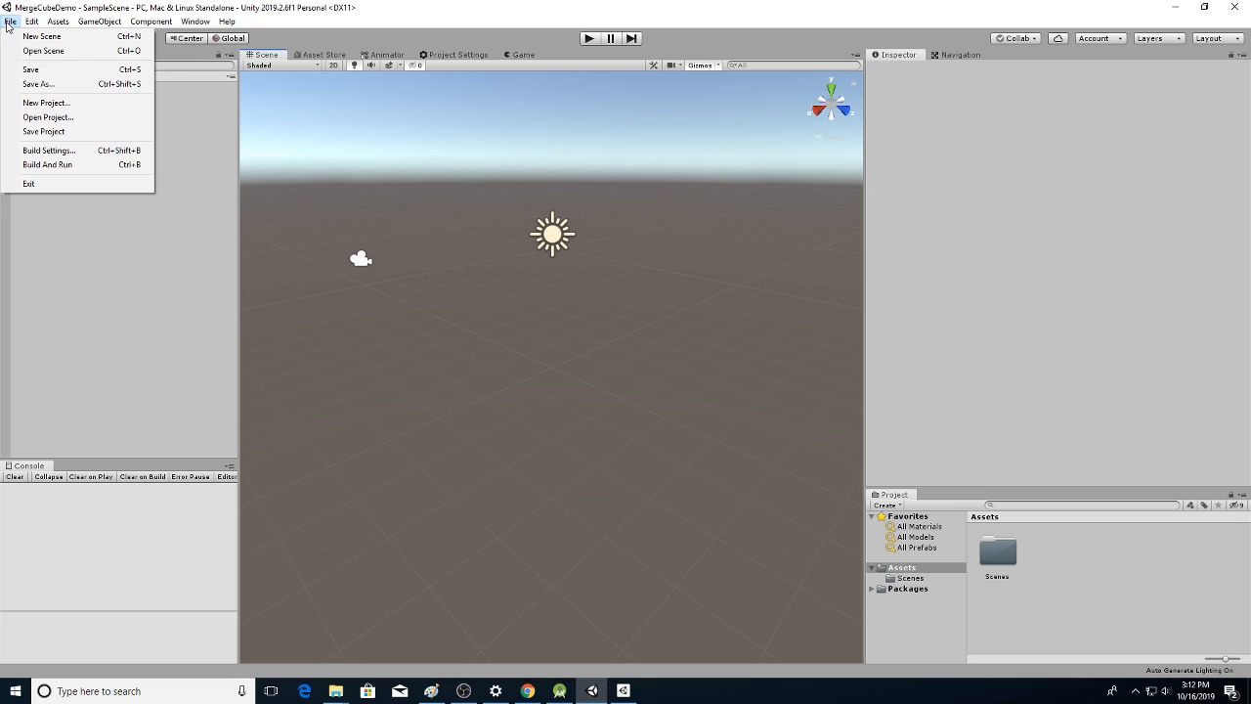
{"action": "left_click", "coordinate": [69, 154]}
{"action": "left_click", "coordinate": [136, 227]}
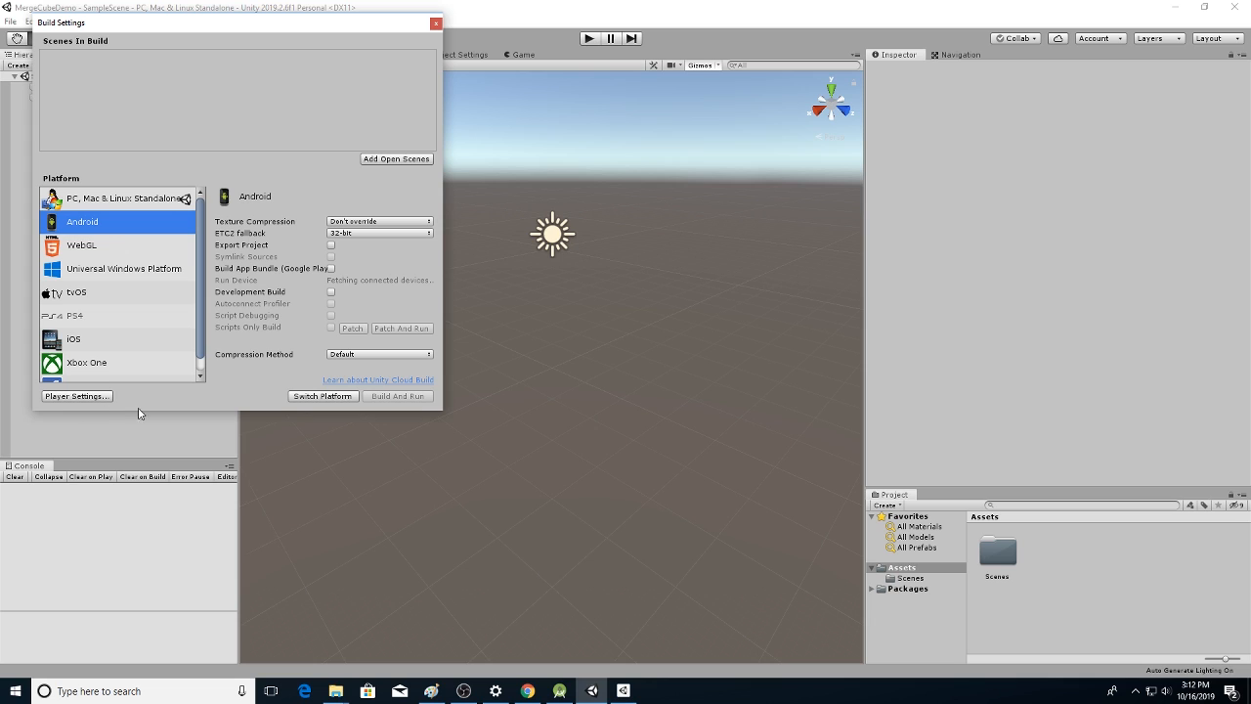
{"action": "left_click", "coordinate": [90, 399]}
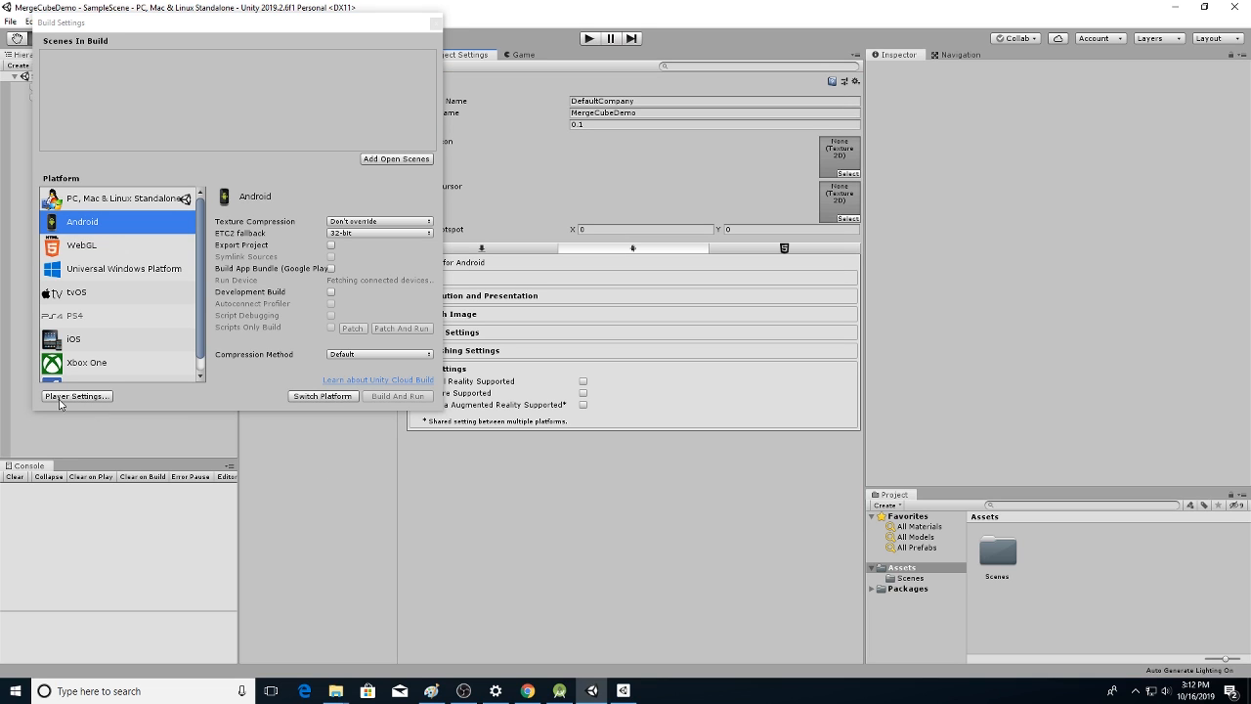
{"action": "left_click", "coordinate": [322, 397]}
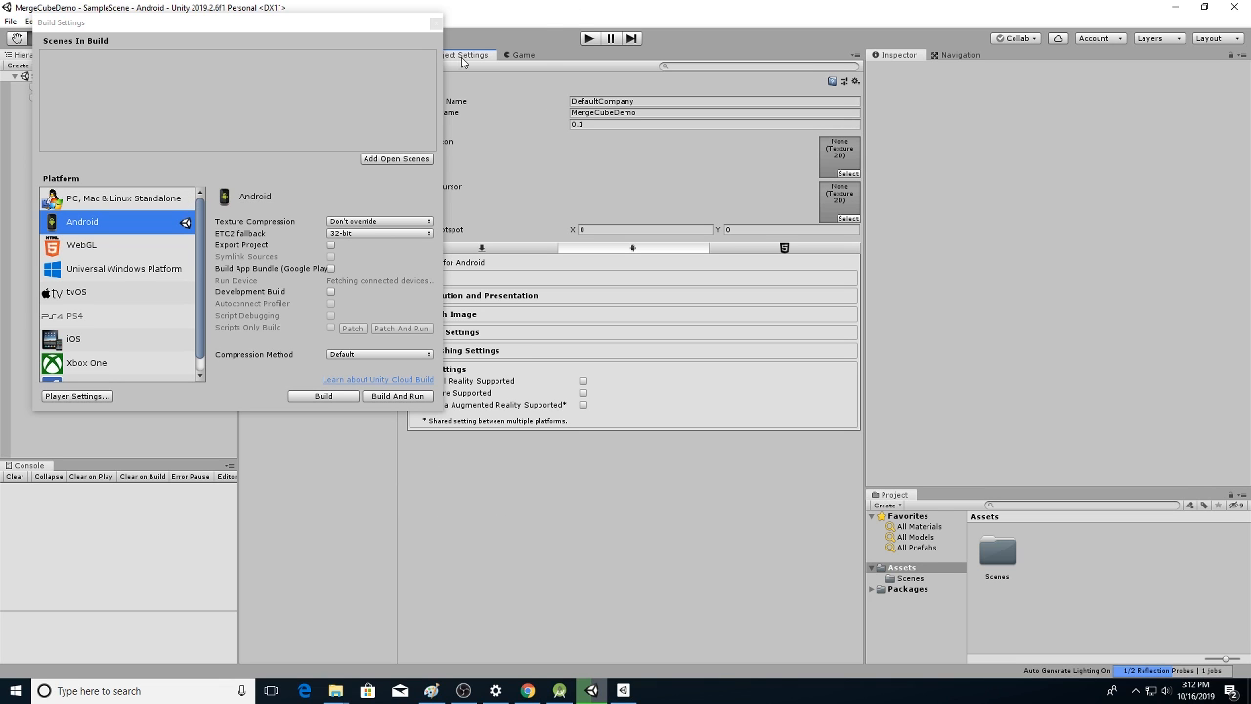
{"action": "left_click", "coordinate": [436, 23]}
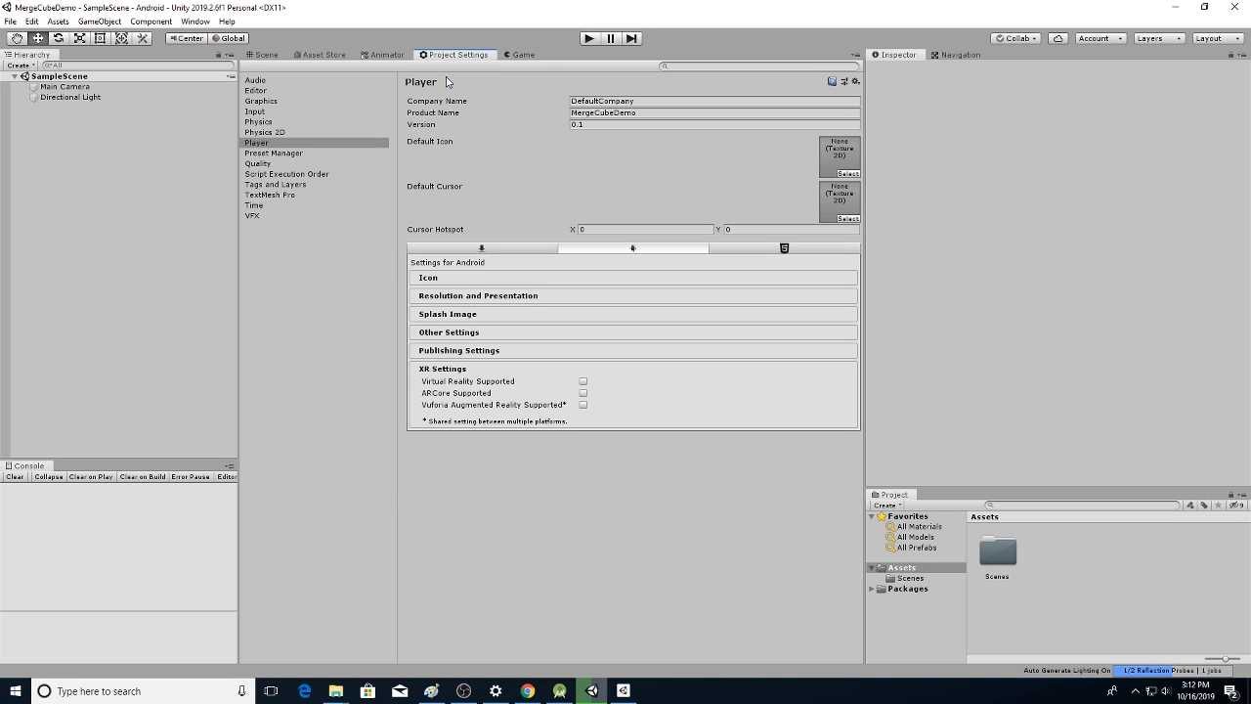
Set the project's company name to SCSUVizLab in the Player settings
{"action": "left_click", "coordinate": [655, 101]}
{"action": "key", "text": "ctrl+a"}
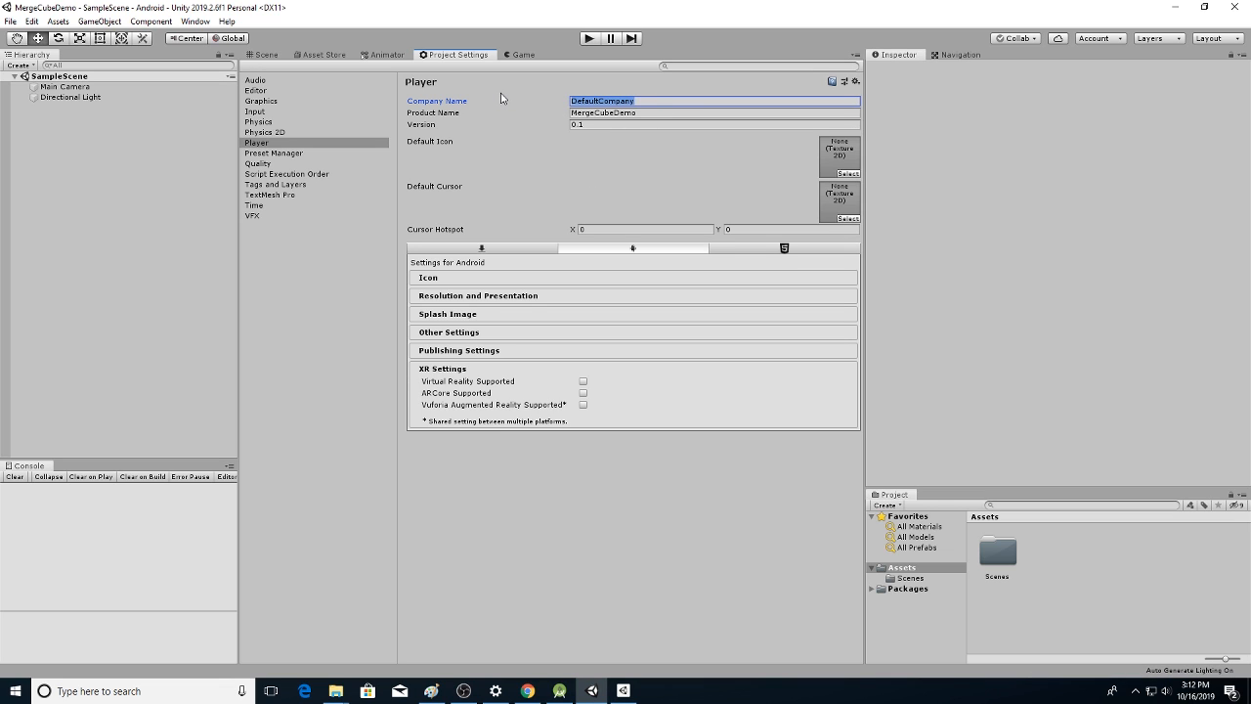
{"action": "type", "text": "SCSUVizLab"}
Review the Android resolution and splash image settings, and set the API Compatibility Level to .NET 4.x
{"action": "left_click", "coordinate": [539, 296]}
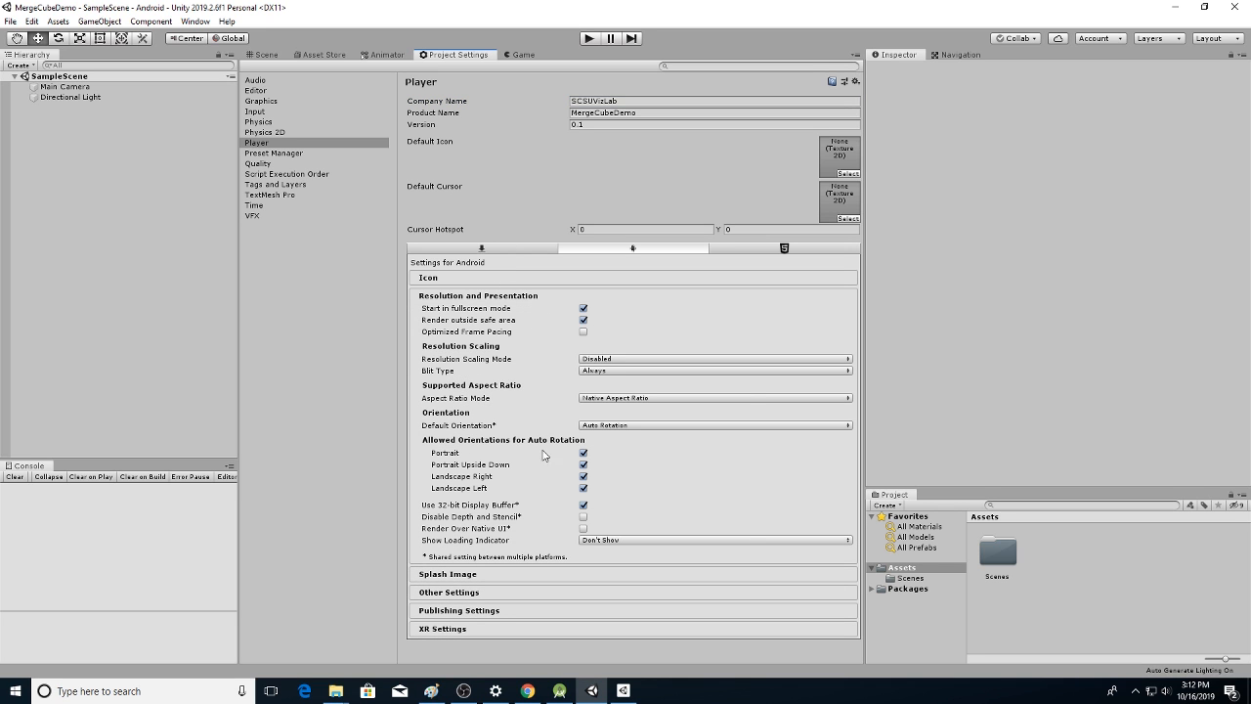
{"action": "left_click", "coordinate": [528, 575]}
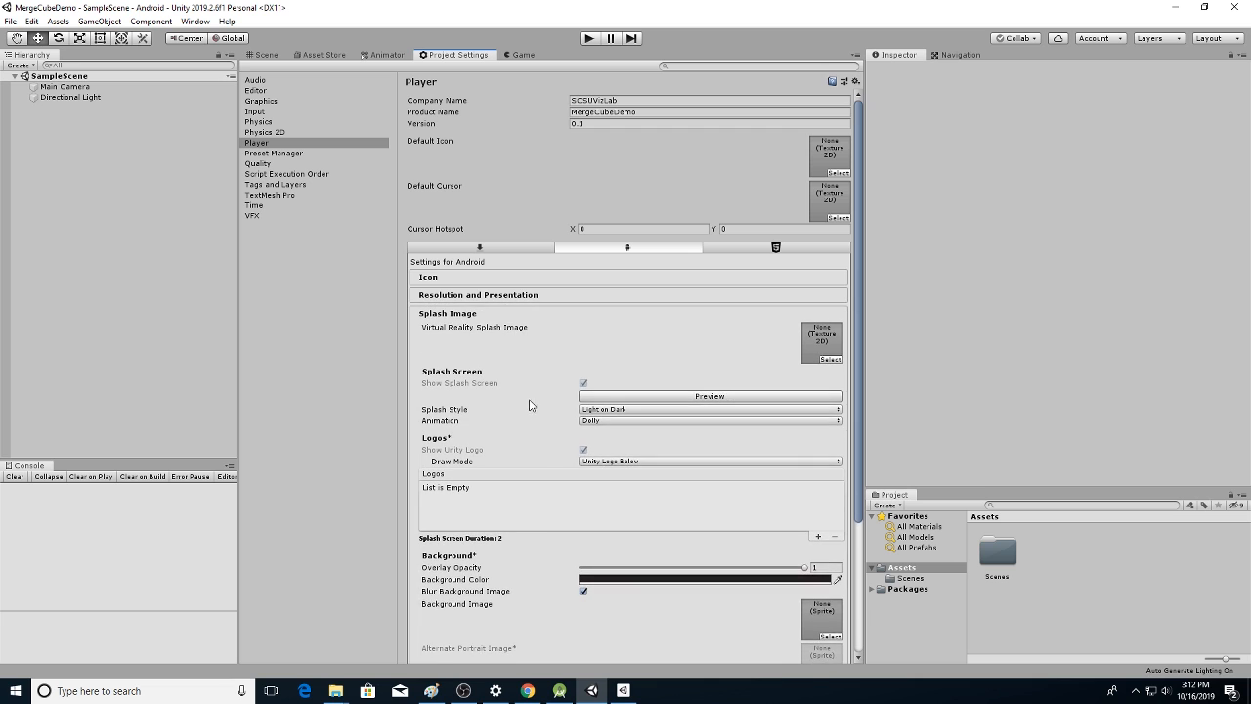
{"action": "scroll", "coordinate": [484, 420], "scroll_direction": "down", "scroll_amount": 2}
{"action": "scroll", "coordinate": [484, 421], "scroll_direction": "down", "scroll_amount": 3}
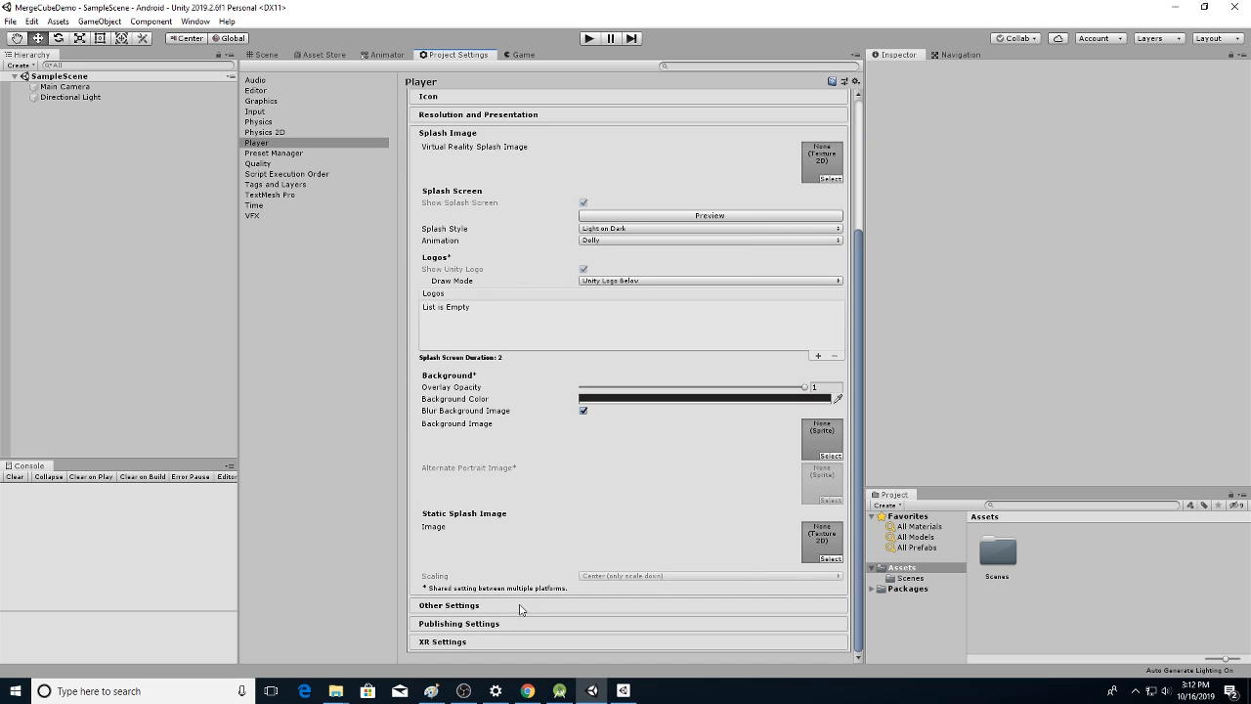
{"action": "left_click", "coordinate": [594, 607]}
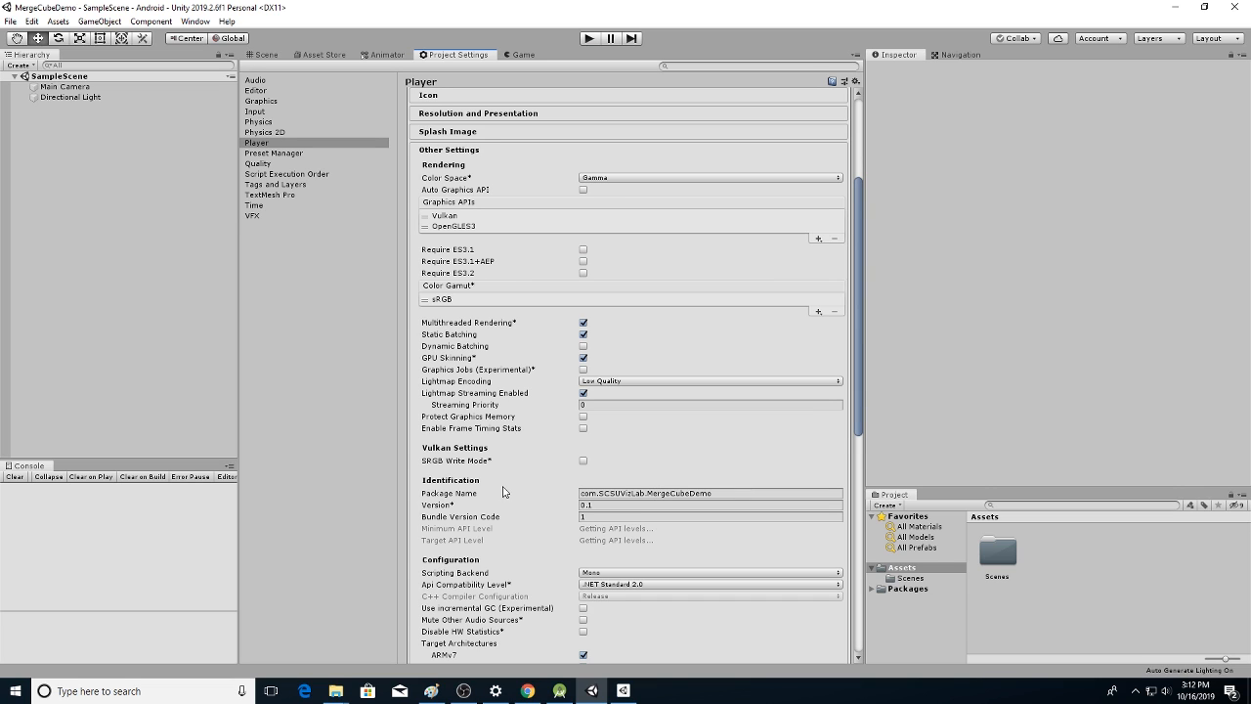
{"action": "scroll", "coordinate": [476, 500], "scroll_direction": "down", "scroll_amount": 1}
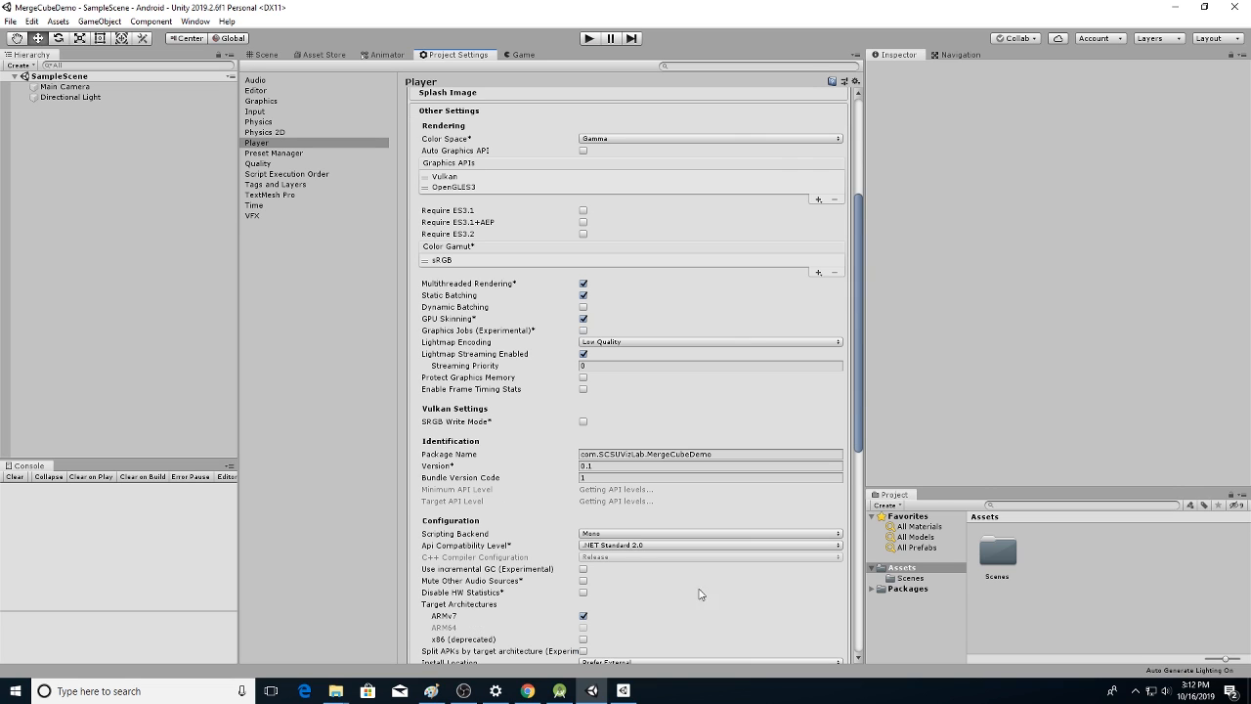
{"action": "left_click", "coordinate": [631, 547]}
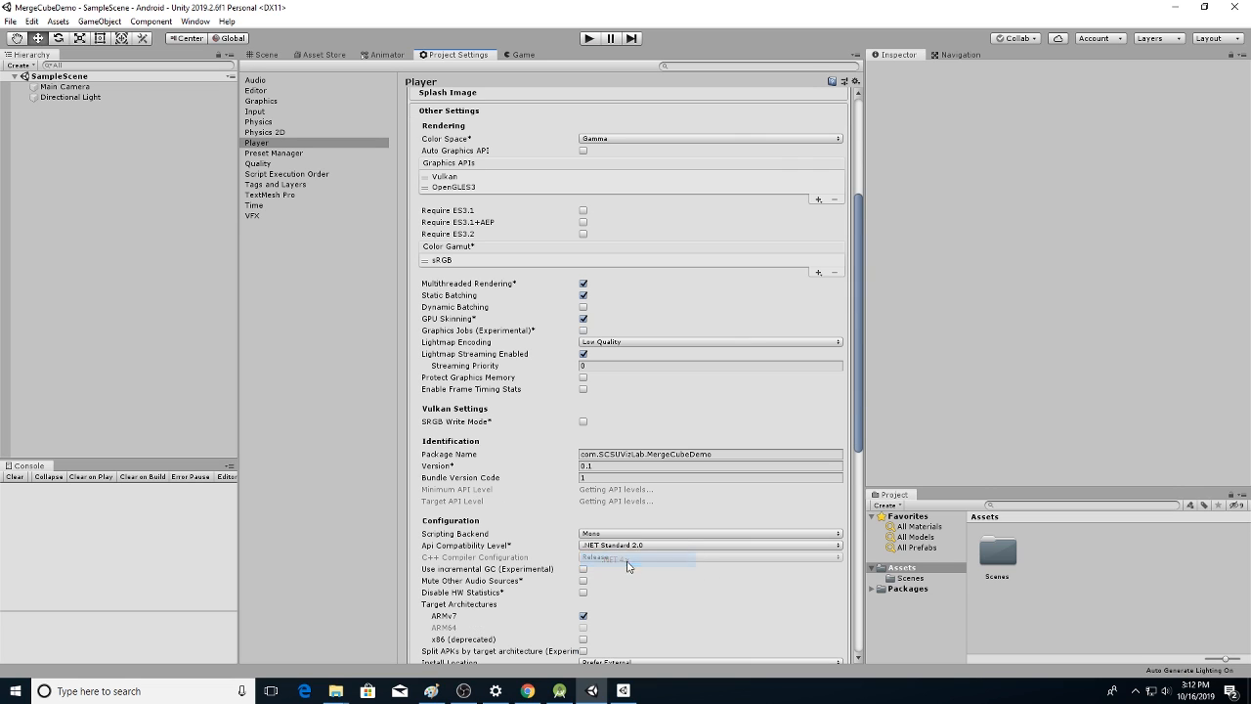
{"action": "left_click", "coordinate": [628, 561]}
{"action": "scroll", "coordinate": [504, 508], "scroll_direction": "down", "scroll_amount": 2}
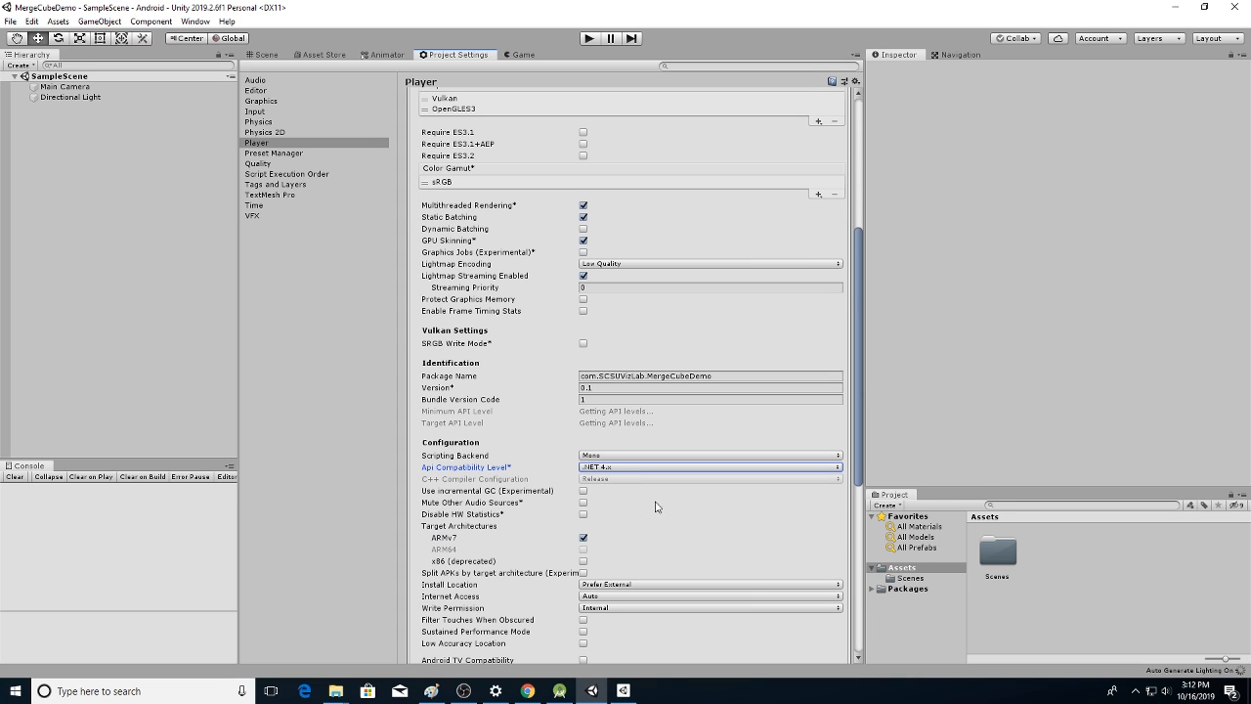
Enable Vuforia Augmented Reality support in the Android XR settings
{"action": "scroll", "coordinate": [630, 519], "scroll_direction": "down", "scroll_amount": 1}
{"action": "scroll", "coordinate": [630, 519], "scroll_direction": "down", "scroll_amount": 1}
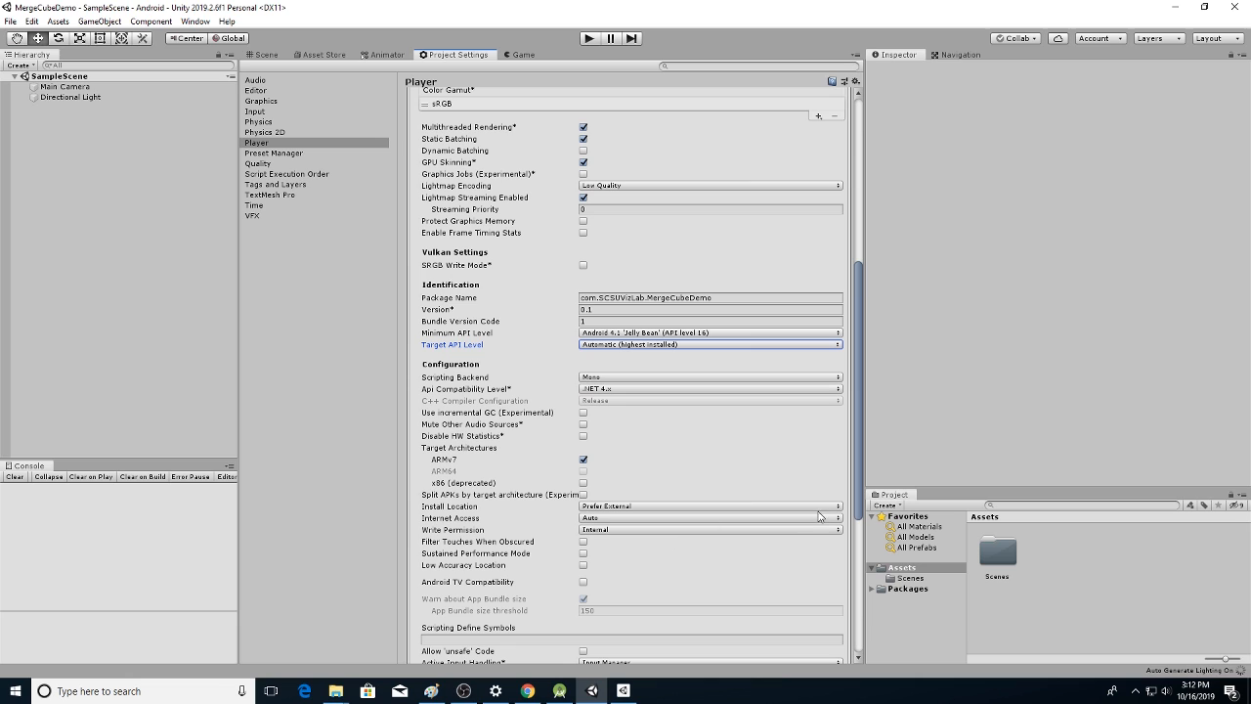
{"action": "left_click", "coordinate": [860, 571]}
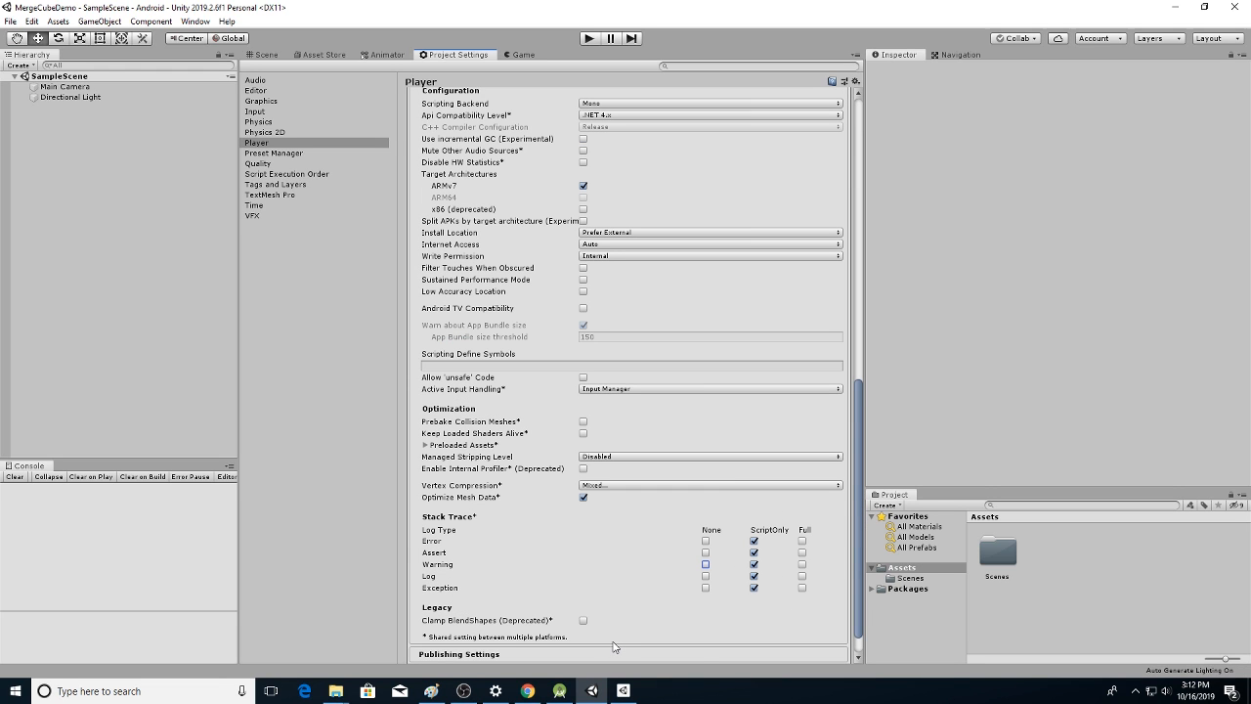
{"action": "scroll", "coordinate": [624, 621], "scroll_direction": "down", "scroll_amount": 1}
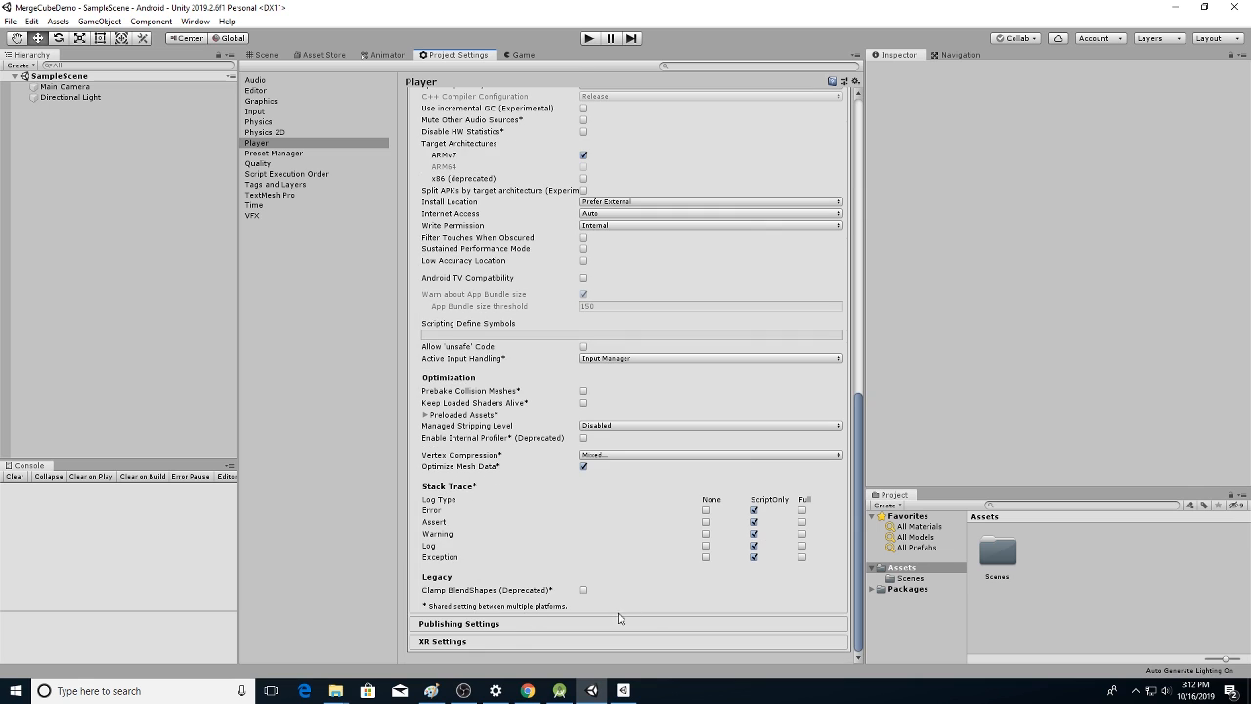
{"action": "left_click", "coordinate": [486, 642]}
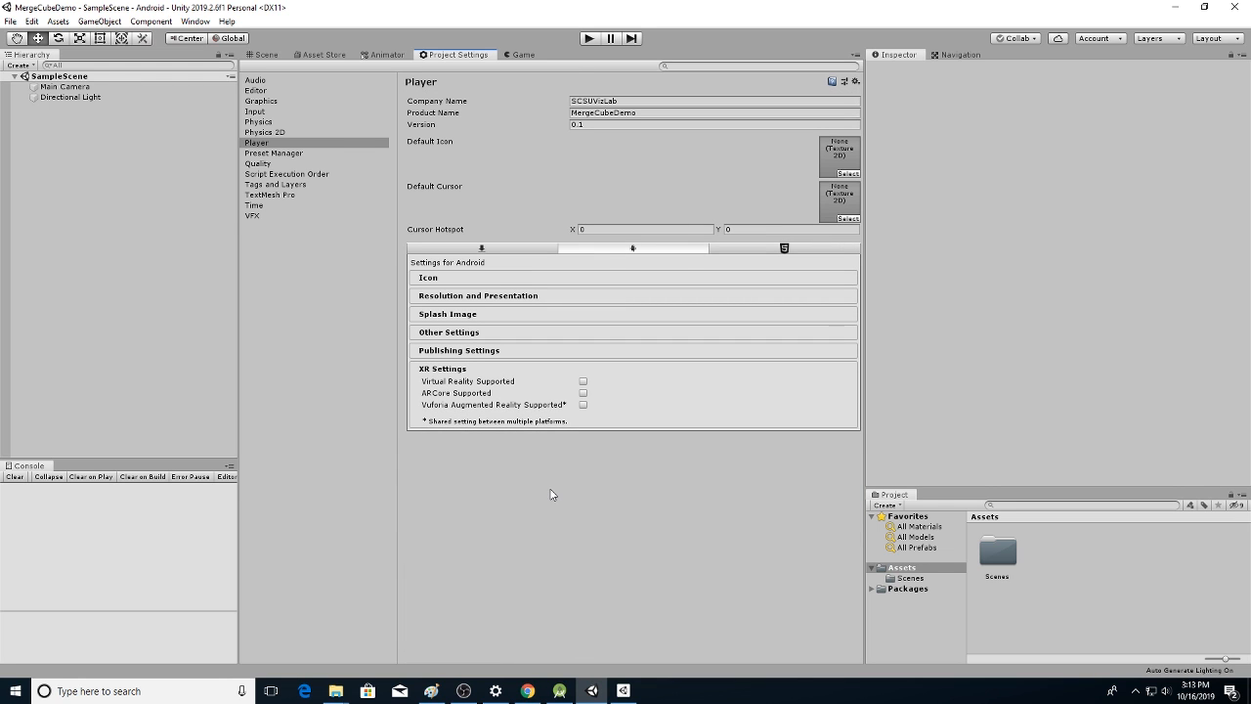
{"action": "left_click", "coordinate": [584, 405]}
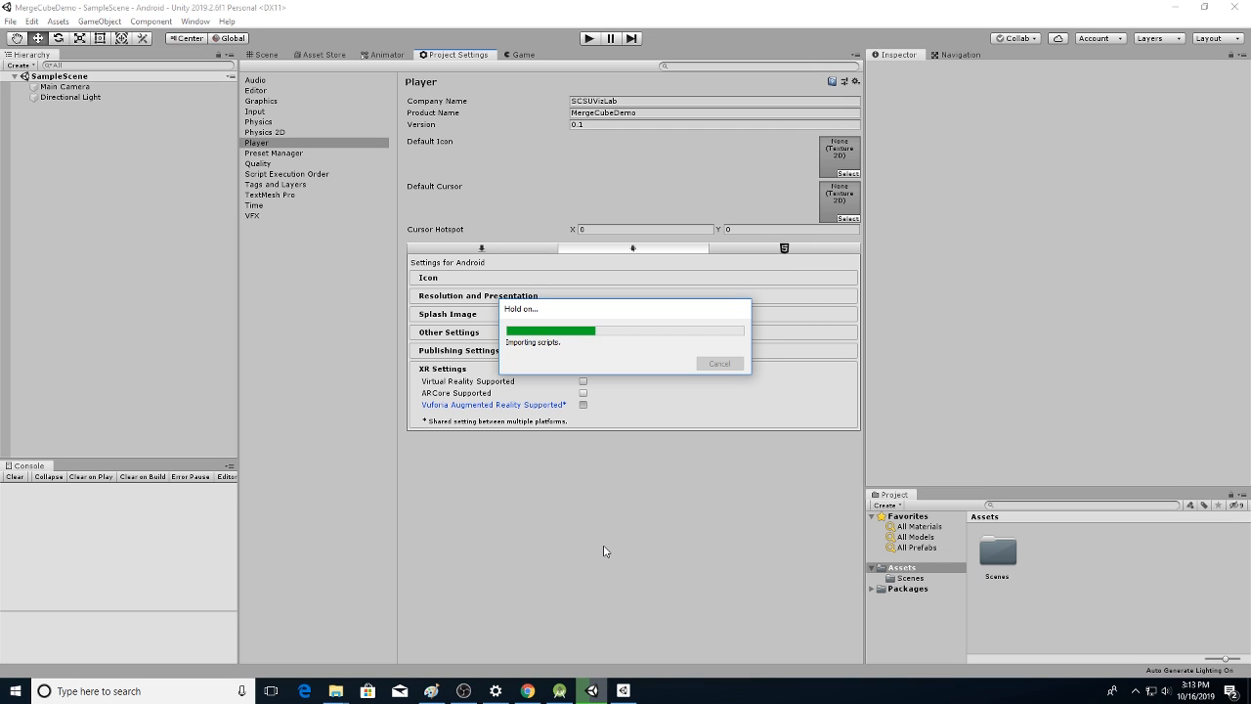
Switch to Chrome and bring up the Vuforia Engine developer portal
{"action": "left_click", "coordinate": [529, 691]}
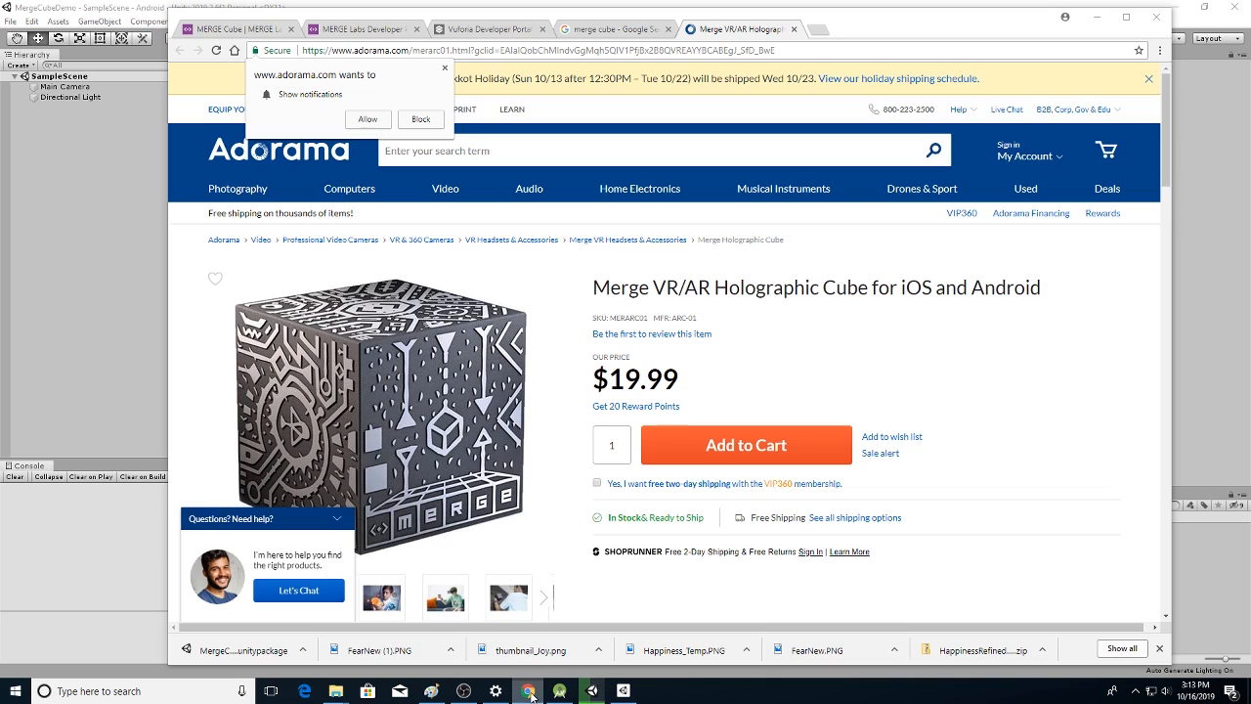
{"action": "left_click", "coordinate": [487, 33]}
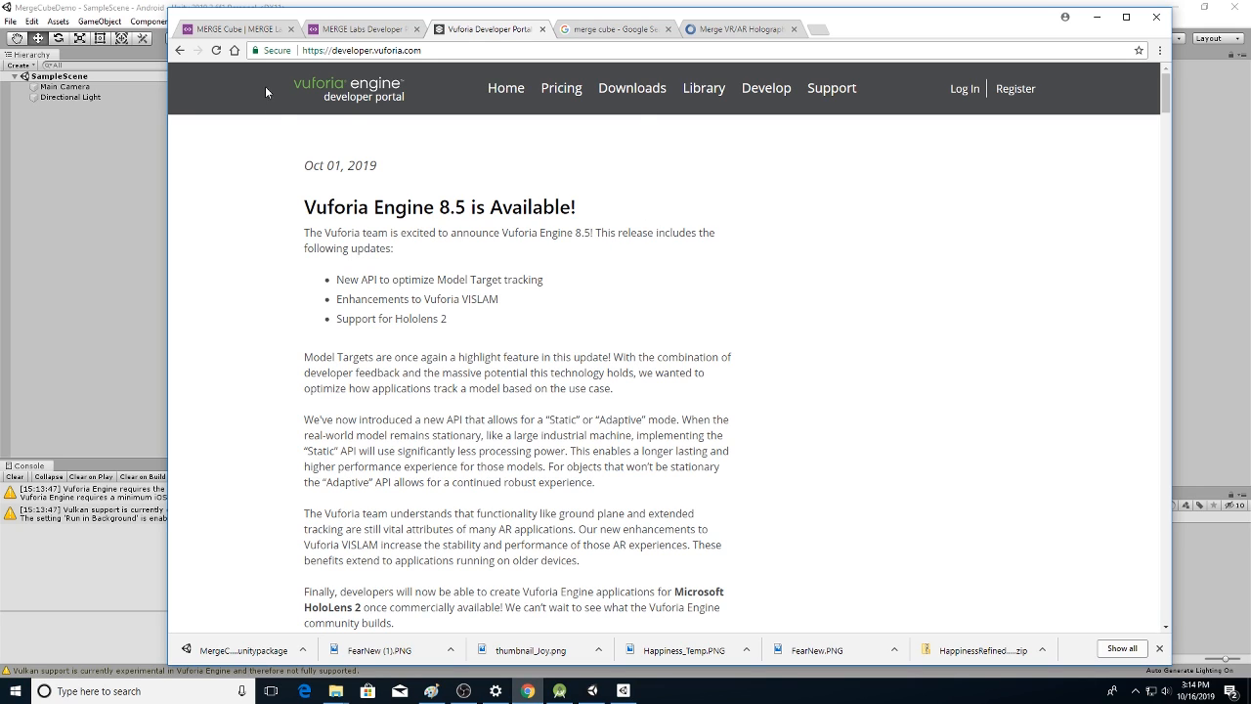
Look over the MERGE developer site's Cube SDK download and license key instructions
{"action": "left_click", "coordinate": [384, 30]}
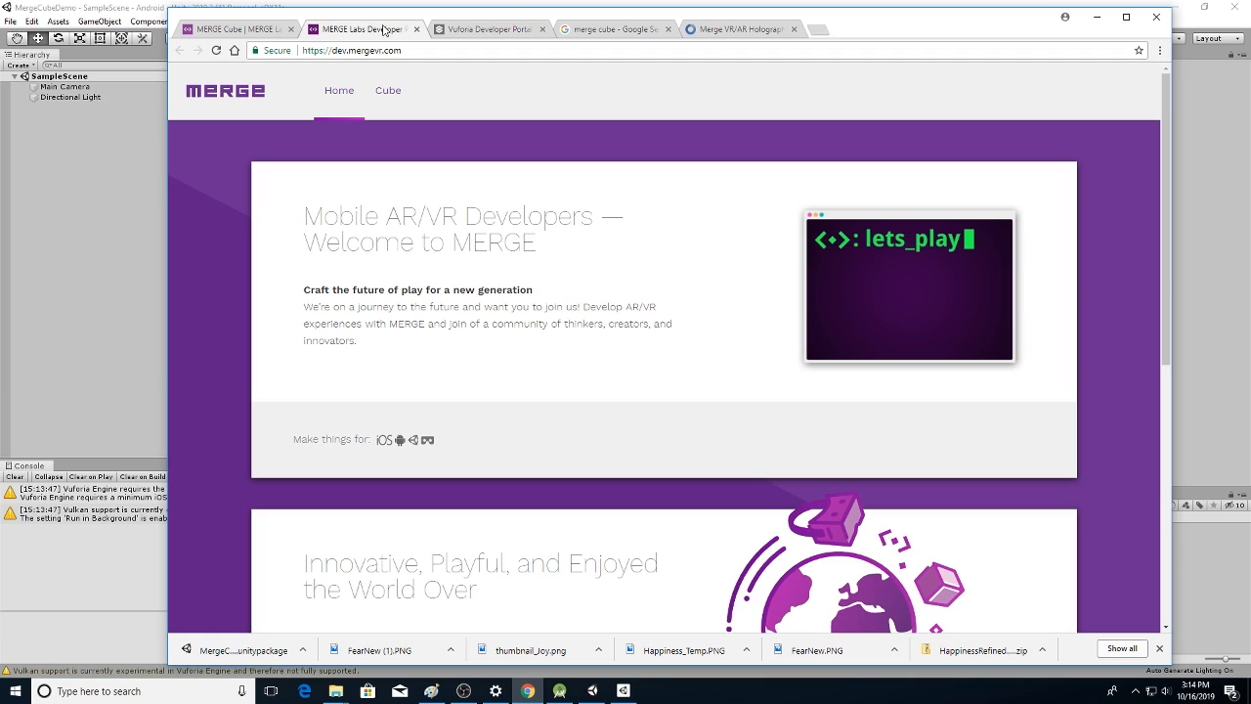
{"action": "left_click", "coordinate": [238, 29]}
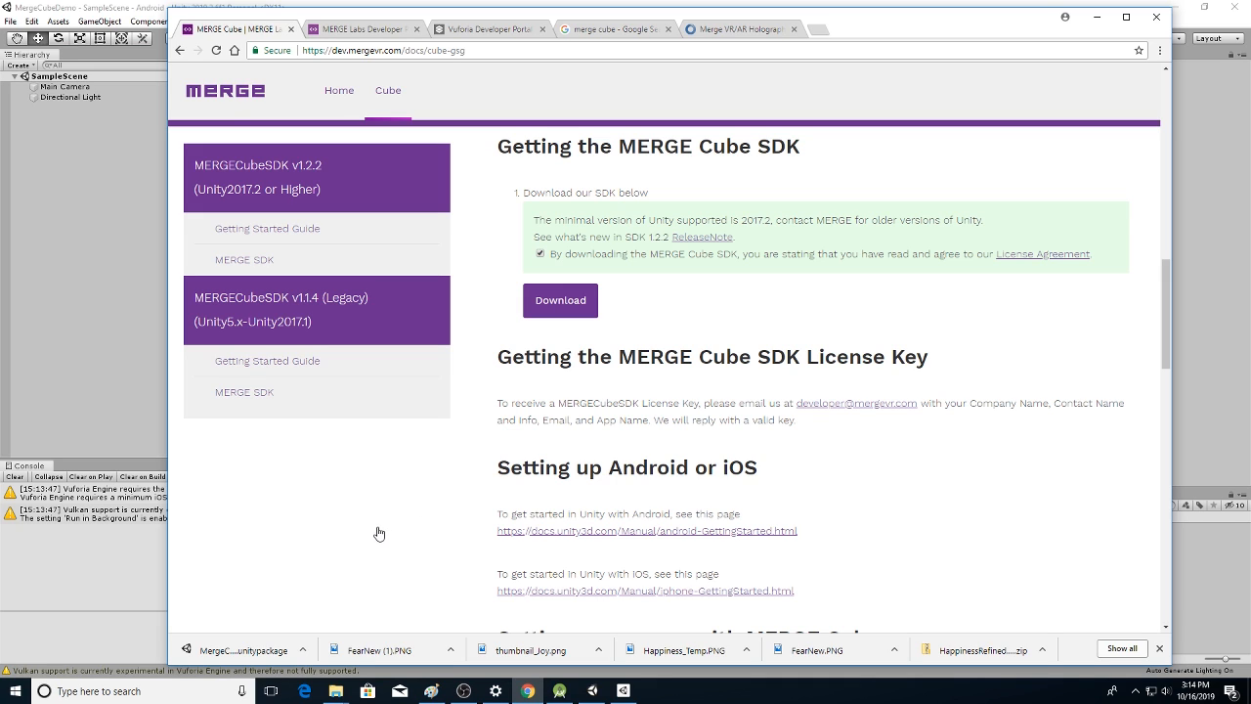
Return to Unity and open the VuforiaConfiguration asset in the Resources folder, activating its App License Key field
{"action": "left_click", "coordinate": [77, 317]}
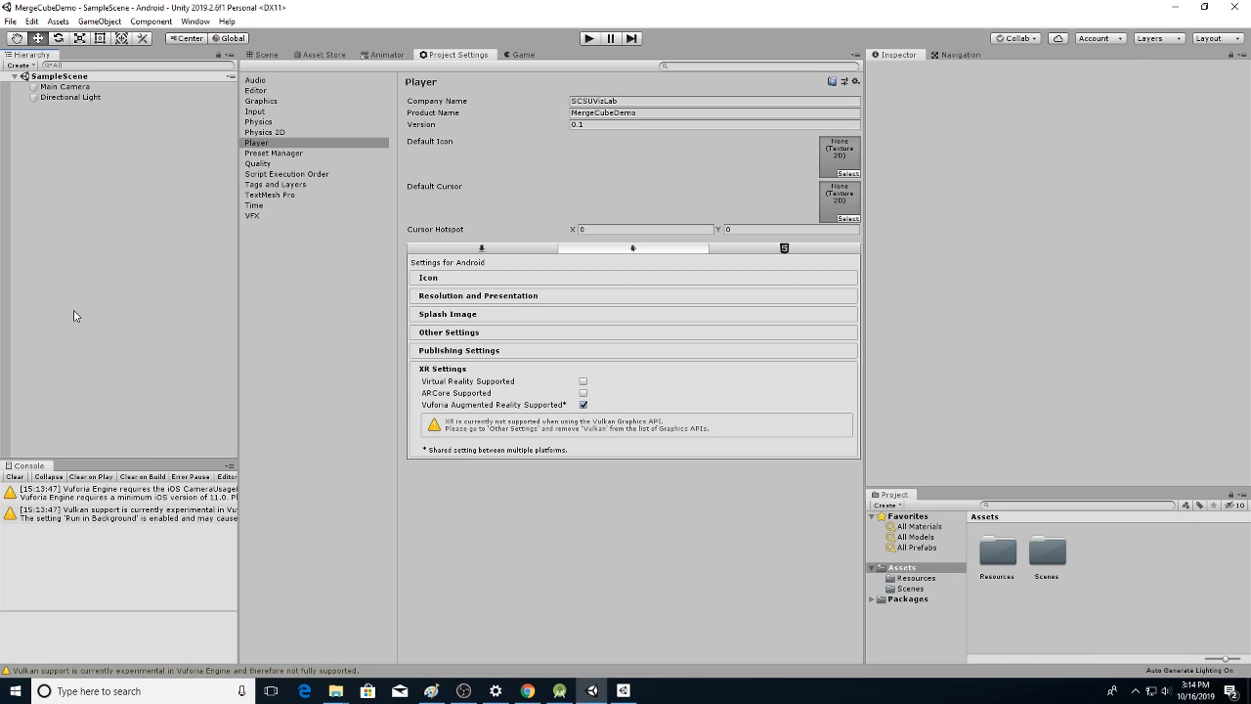
{"action": "double_click", "coordinate": [996, 556]}
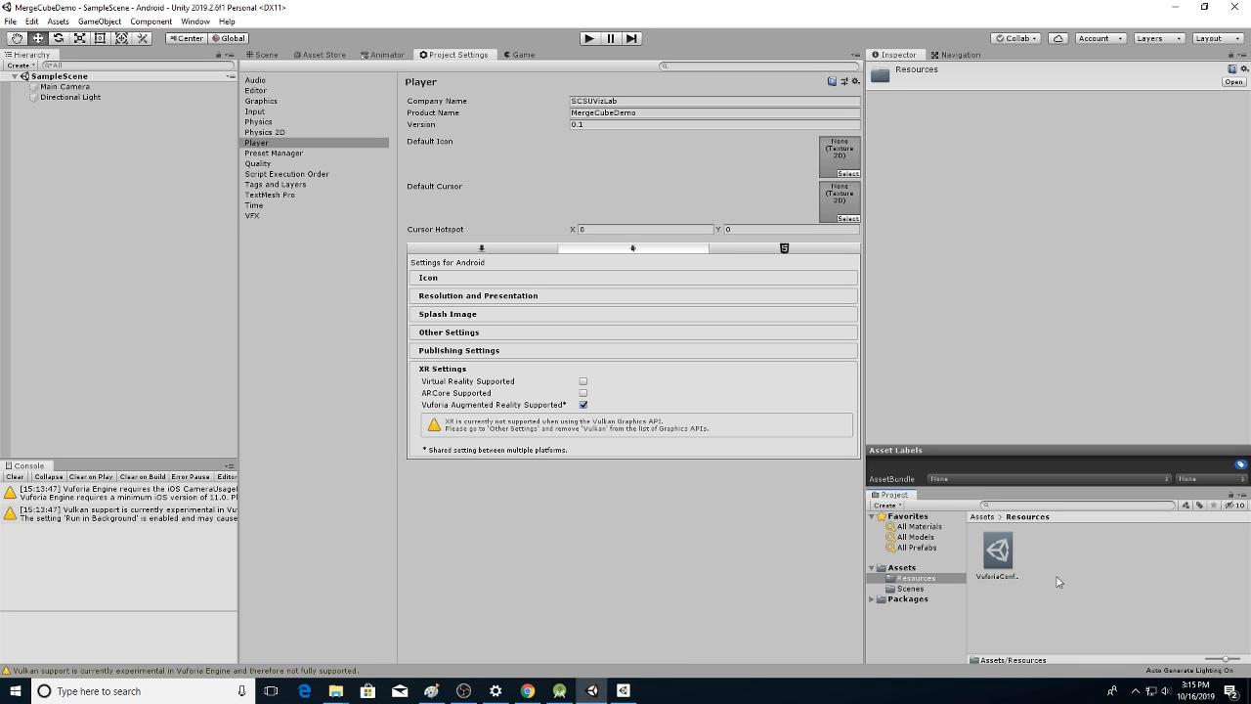
{"action": "left_click", "coordinate": [998, 553]}
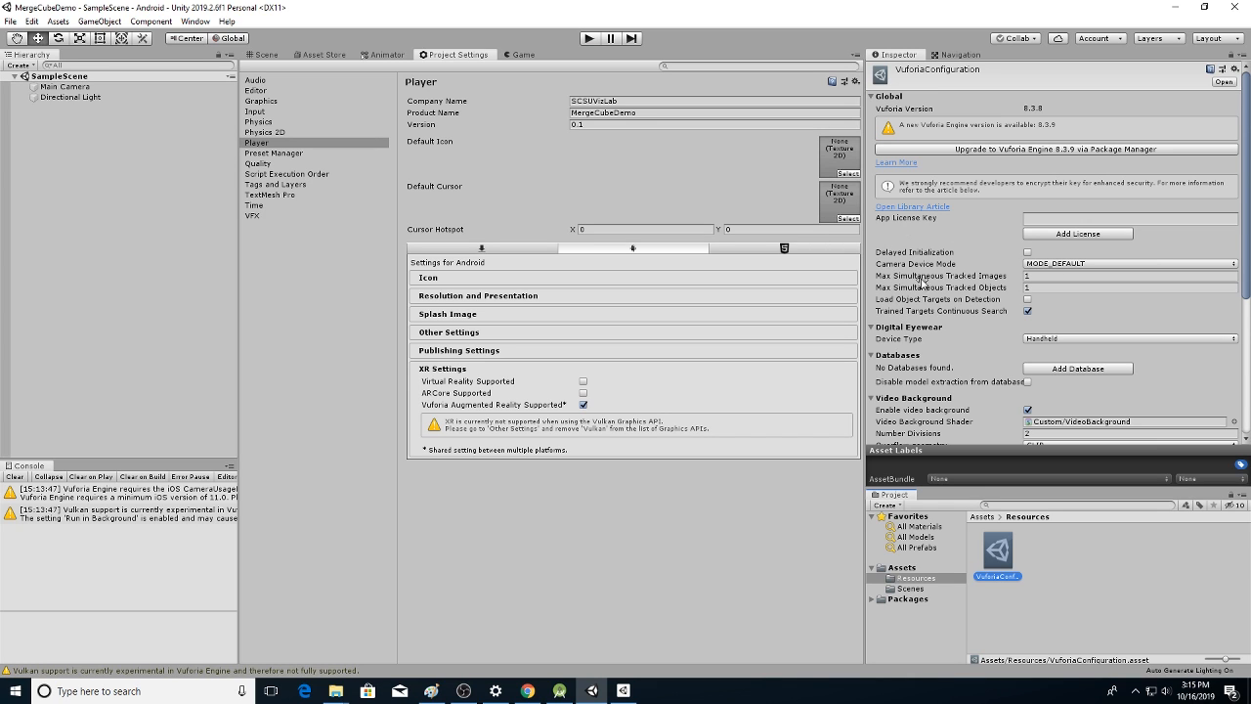
{"action": "left_click", "coordinate": [1052, 217]}
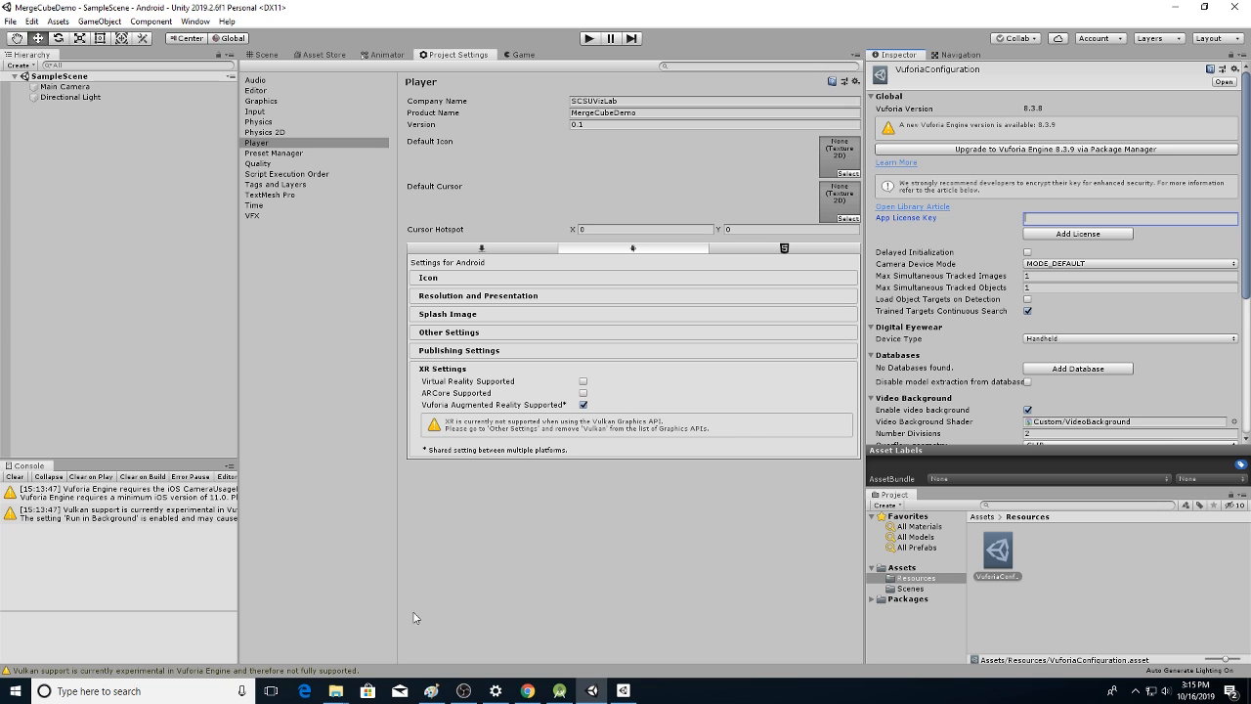
Open the APIKeys text file from the Unity_Projects folder in Notepad and copy the Vuforia key
{"action": "mouse_move", "coordinate": [333, 695]}
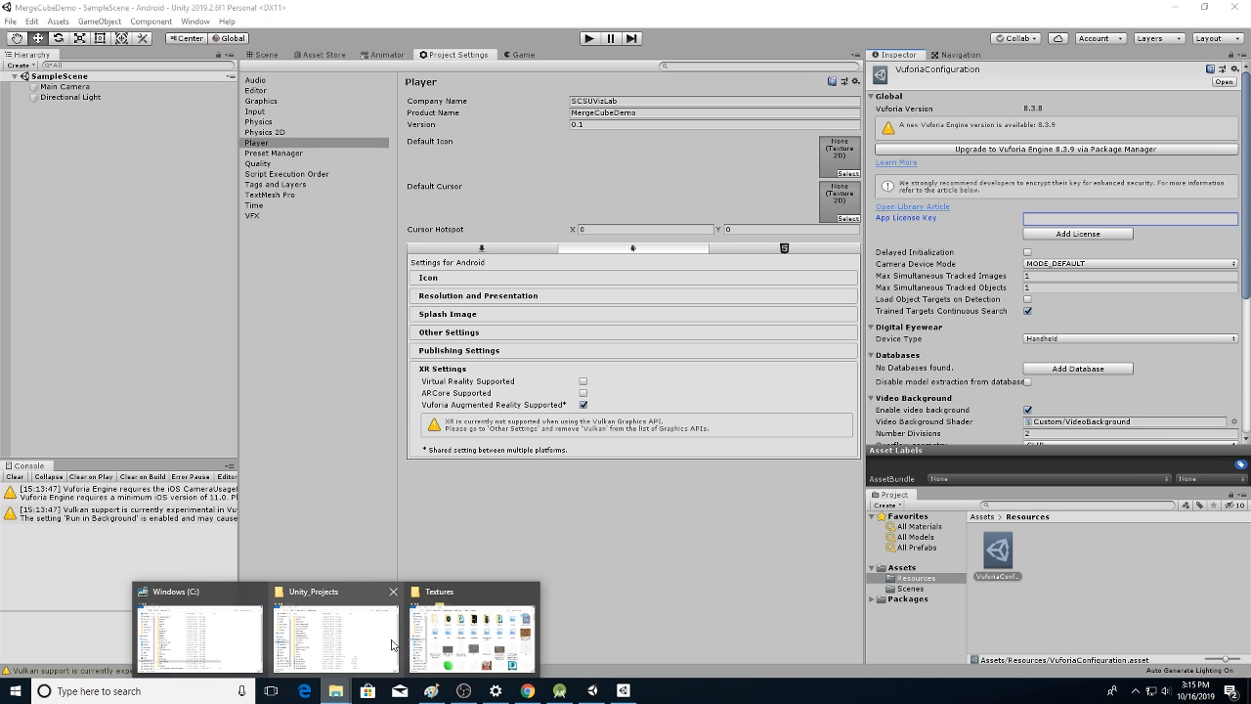
{"action": "left_click", "coordinate": [335, 631]}
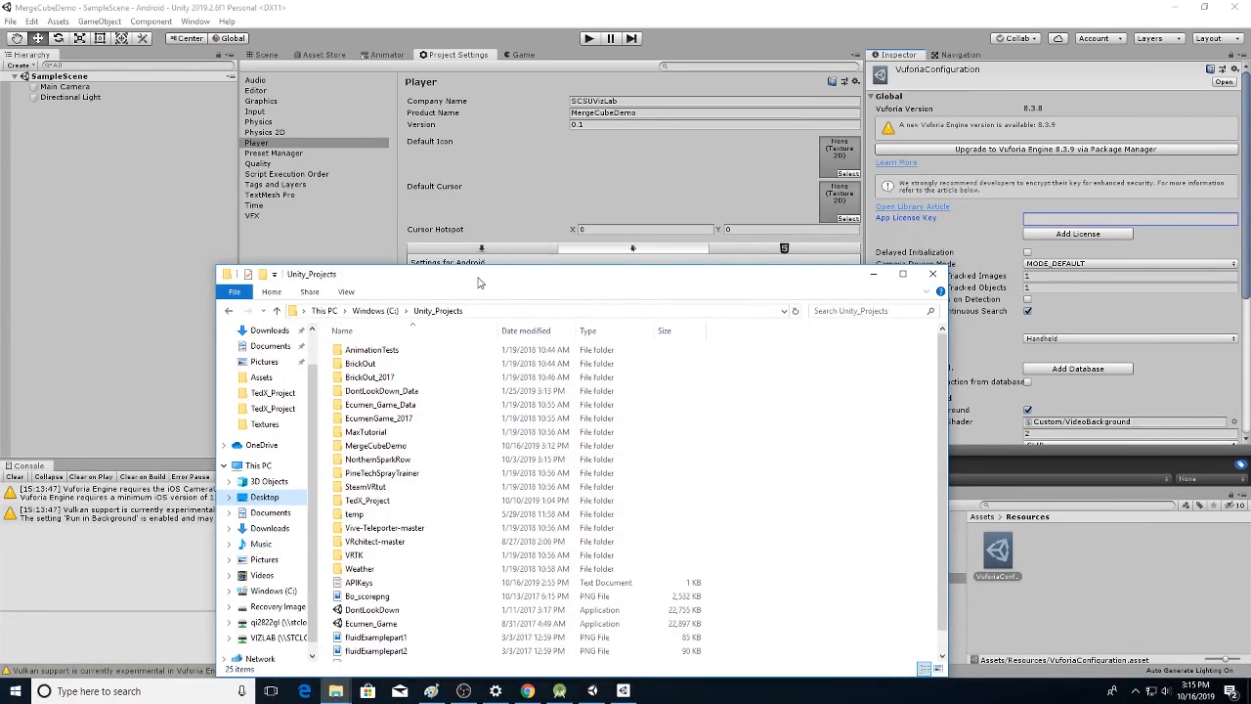
{"action": "left_click_drag", "start_coordinate": [482, 281], "coordinate": [401, 110]}
{"action": "double_click", "coordinate": [294, 412]}
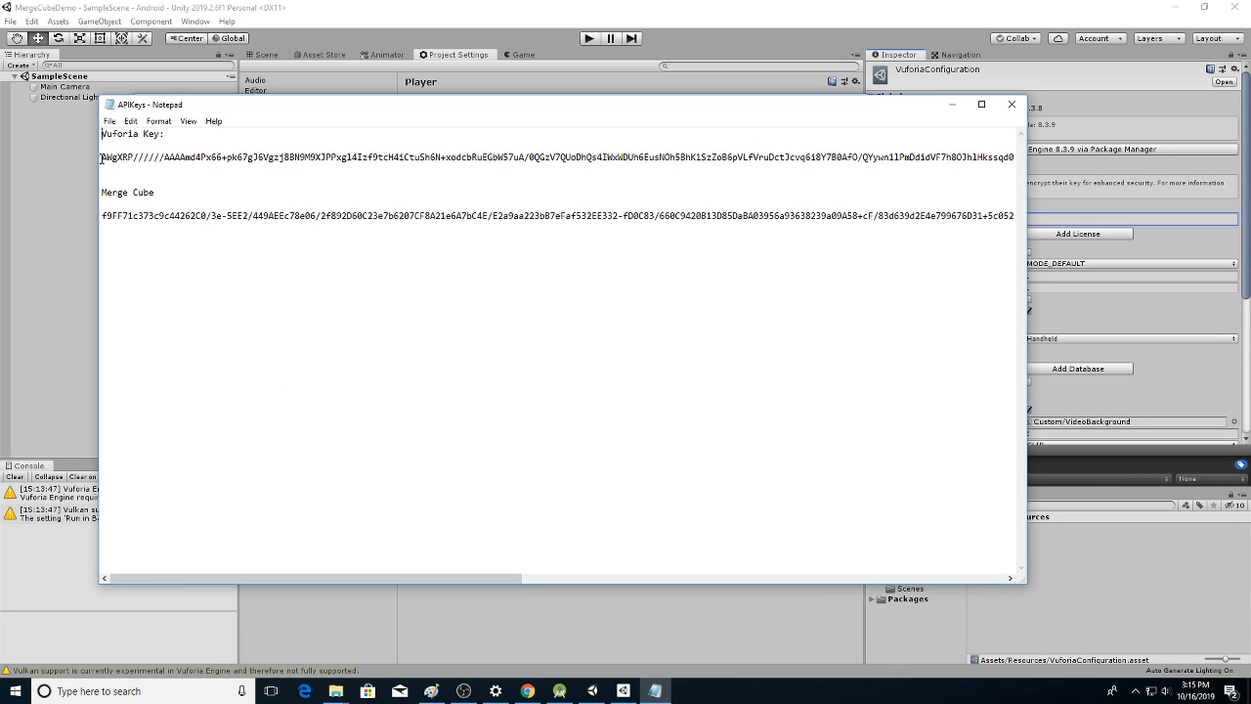
{"action": "left_click_drag", "start_coordinate": [103, 156], "coordinate": [1065, 158]}
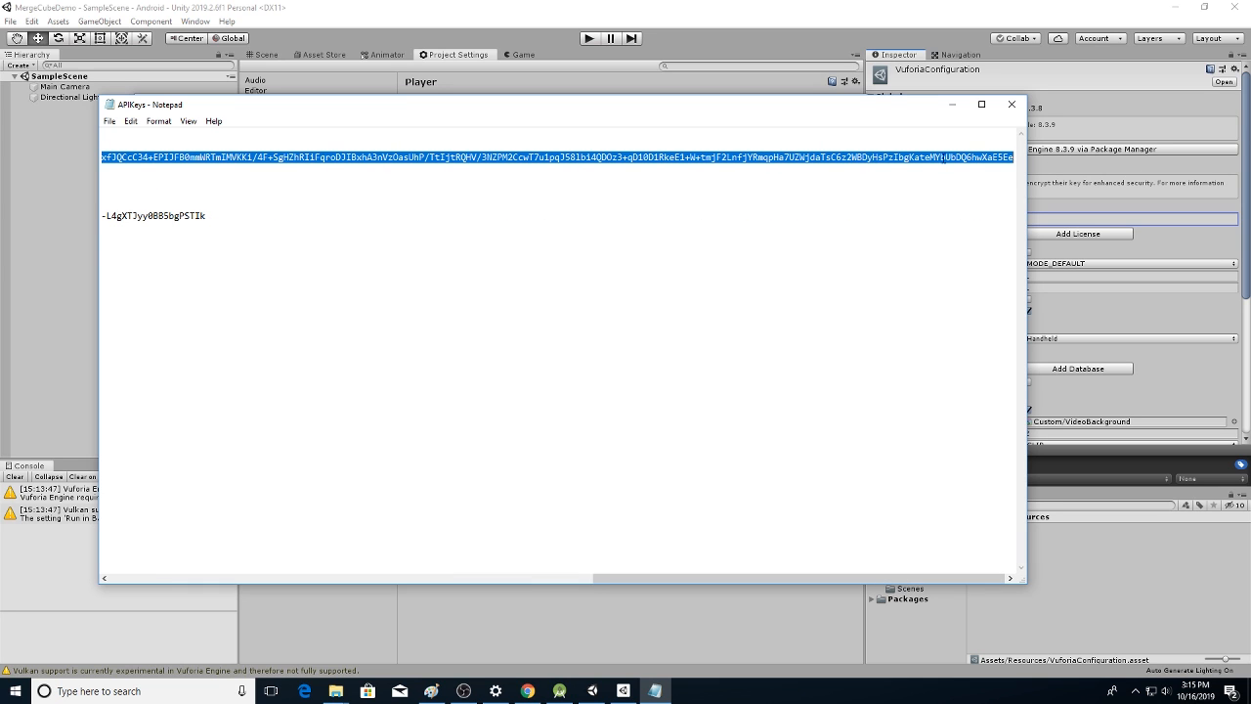
{"action": "right_click", "coordinate": [934, 161]}
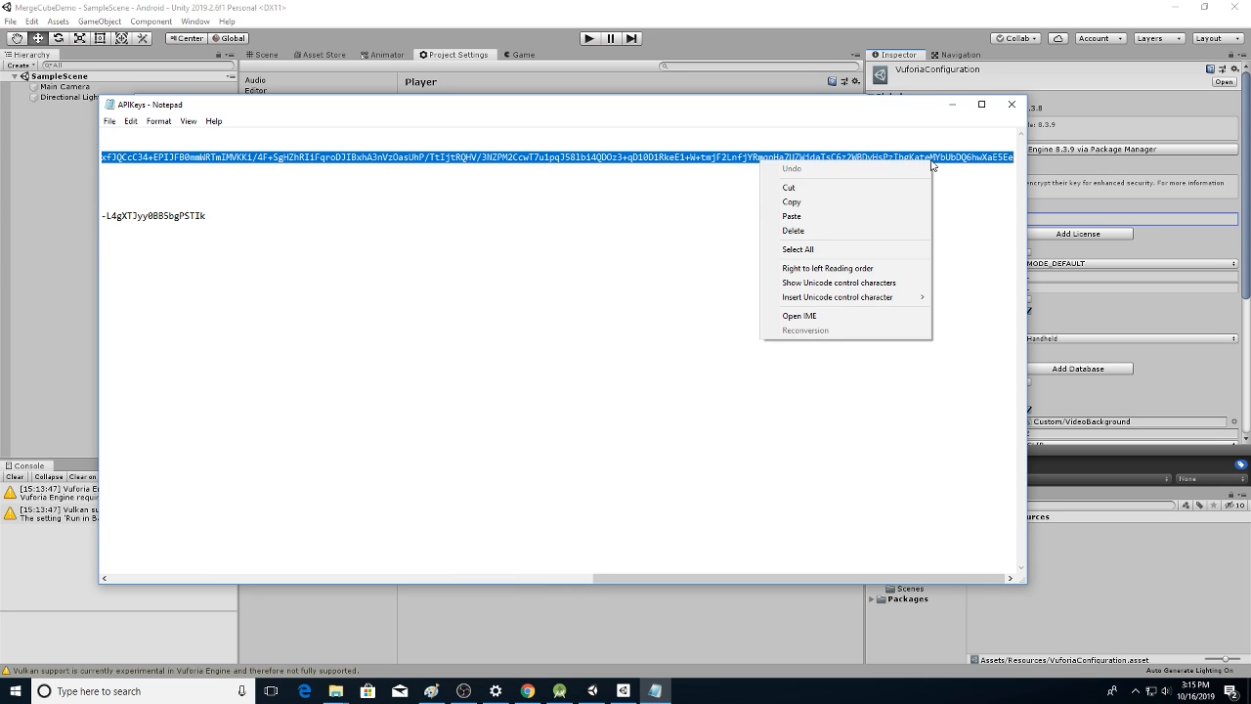
{"action": "left_click", "coordinate": [864, 202]}
Paste the copied Vuforia license key into the App License Key field in Unity
{"action": "left_click", "coordinate": [1056, 218]}
{"action": "right_click", "coordinate": [1050, 221]}
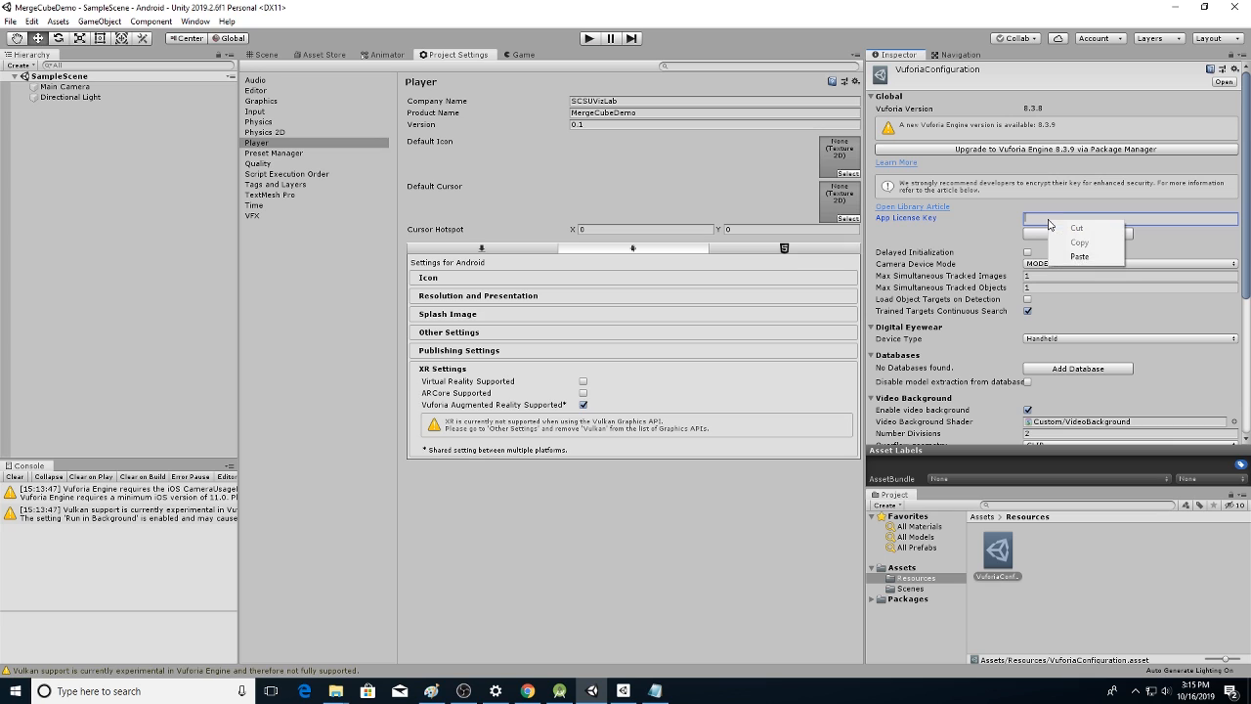
{"action": "left_click", "coordinate": [1080, 256]}
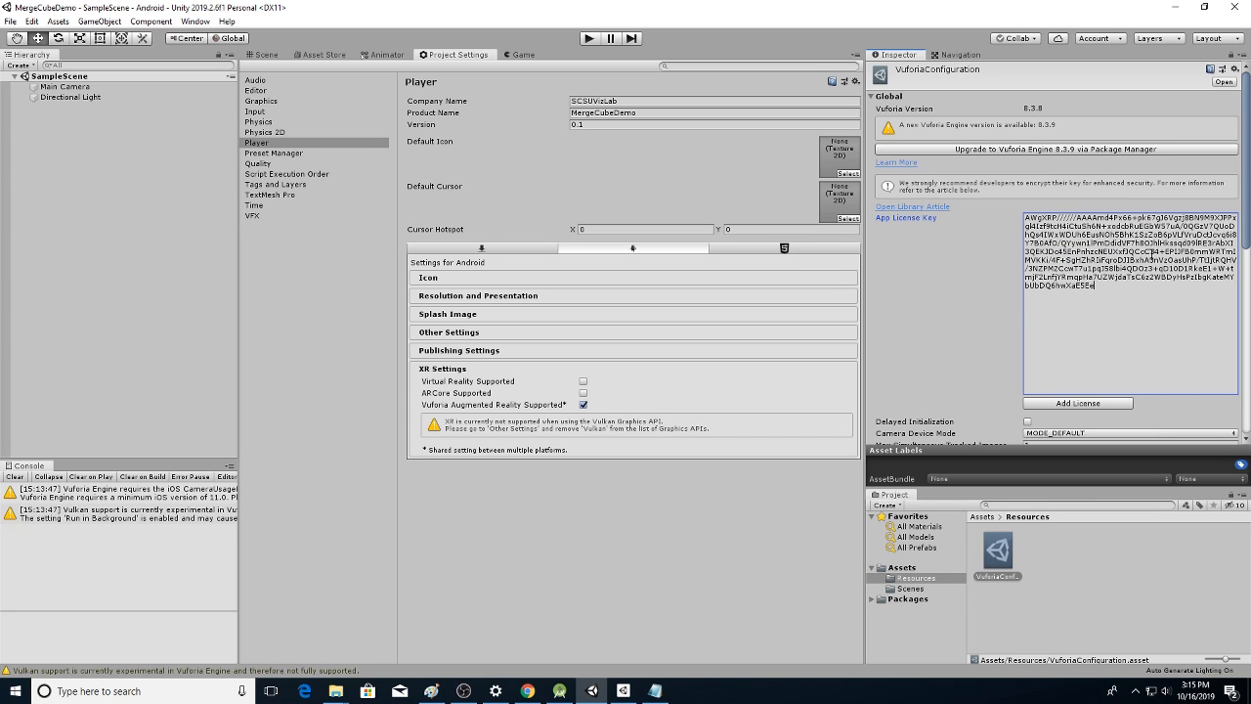
{"action": "scroll", "coordinate": [951, 338], "scroll_direction": "down", "scroll_amount": 6}
{"action": "scroll", "coordinate": [946, 333], "scroll_direction": "up", "scroll_amount": 5}
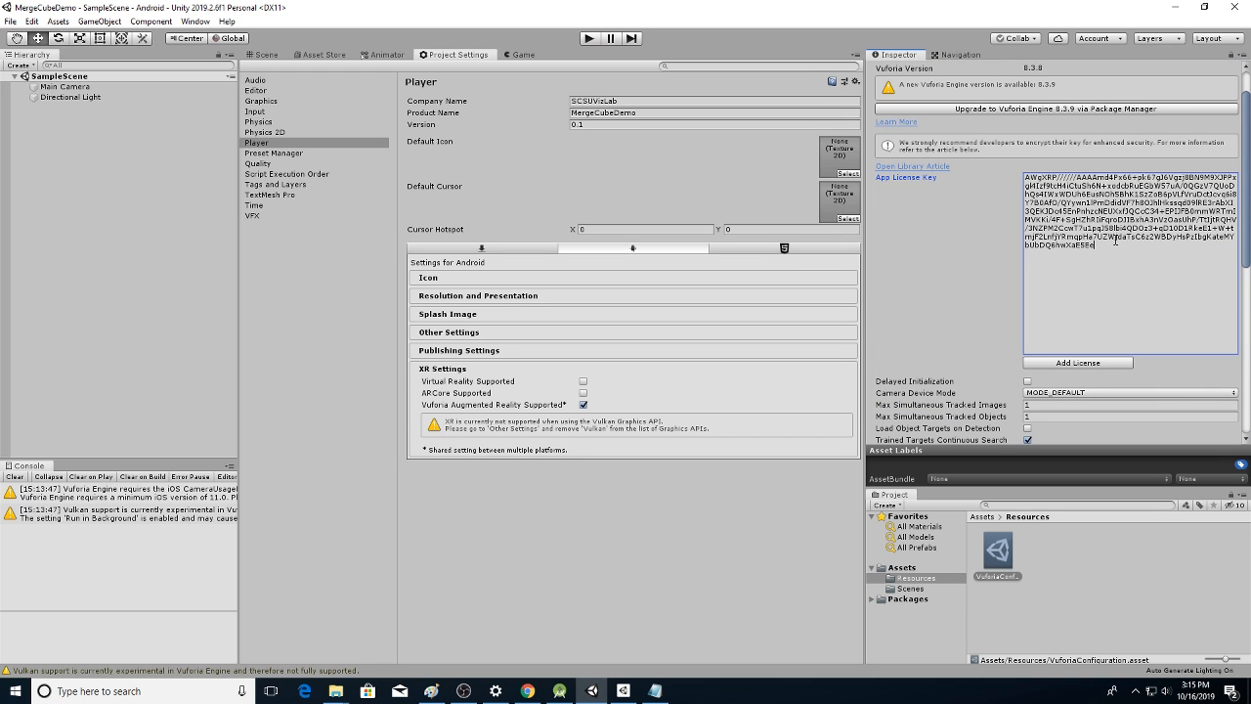
{"action": "left_click_drag", "start_coordinate": [1116, 237], "coordinate": [1011, 185]}
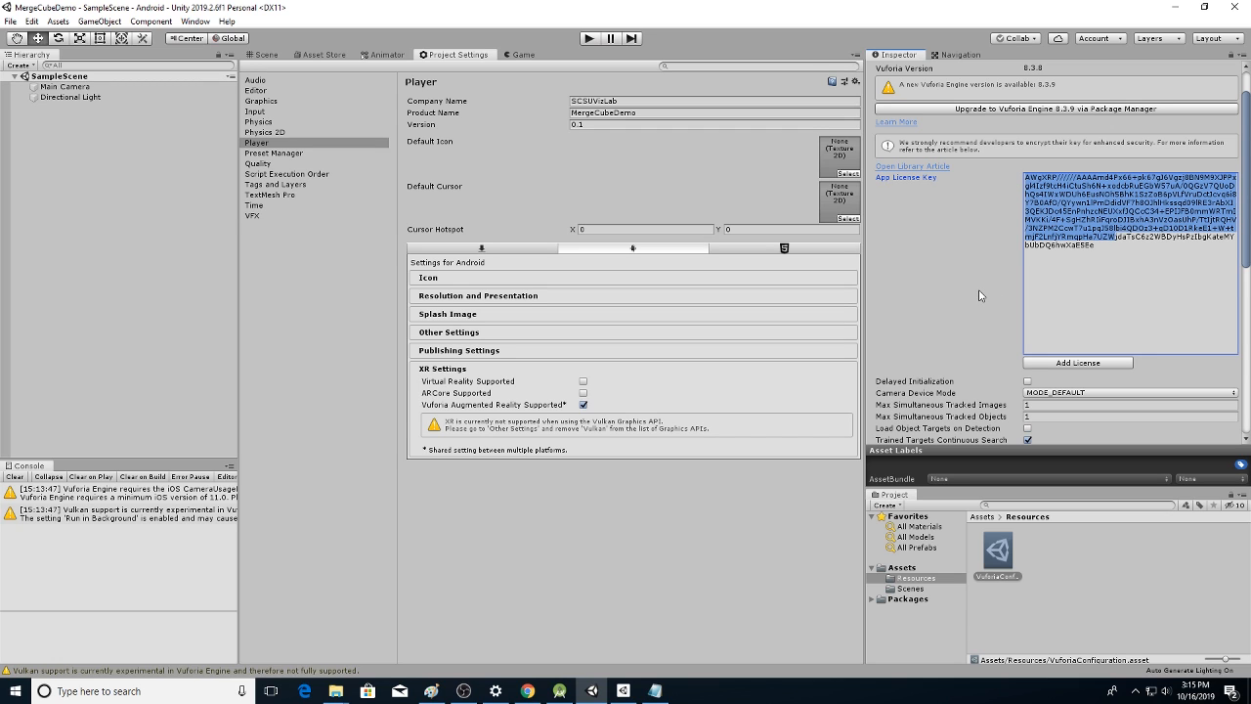
{"action": "scroll", "coordinate": [918, 273], "scroll_direction": "down", "scroll_amount": 3}
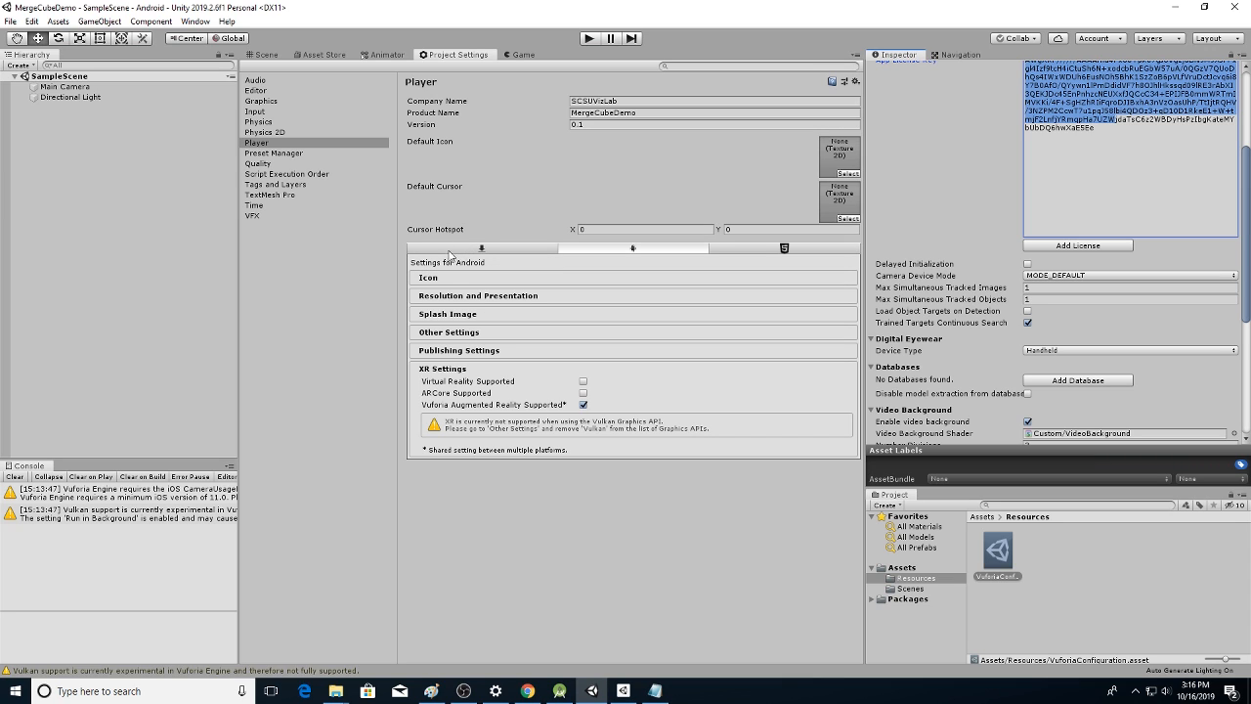
Import the complete MergeCubeSDK1.2.2 custom package from the Downloads folder into the project
{"action": "left_click", "coordinate": [9, 21]}
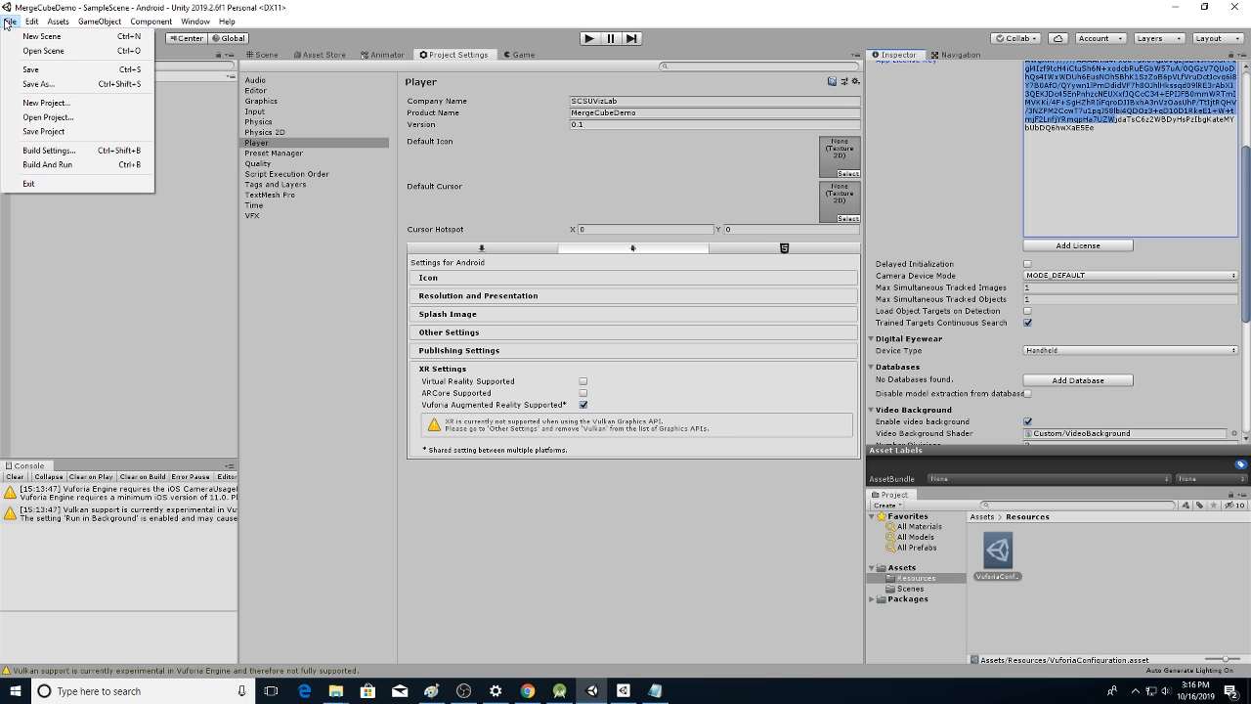
{"action": "mouse_move", "coordinate": [59, 21]}
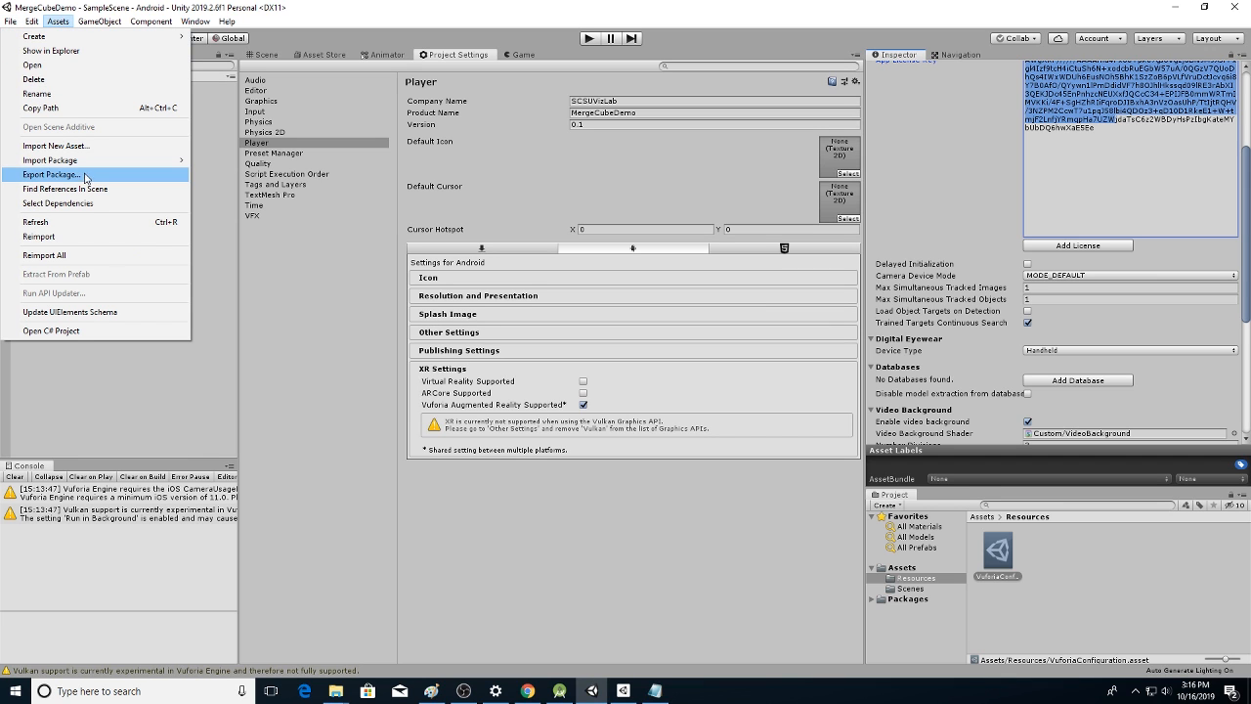
{"action": "mouse_move", "coordinate": [84, 162]}
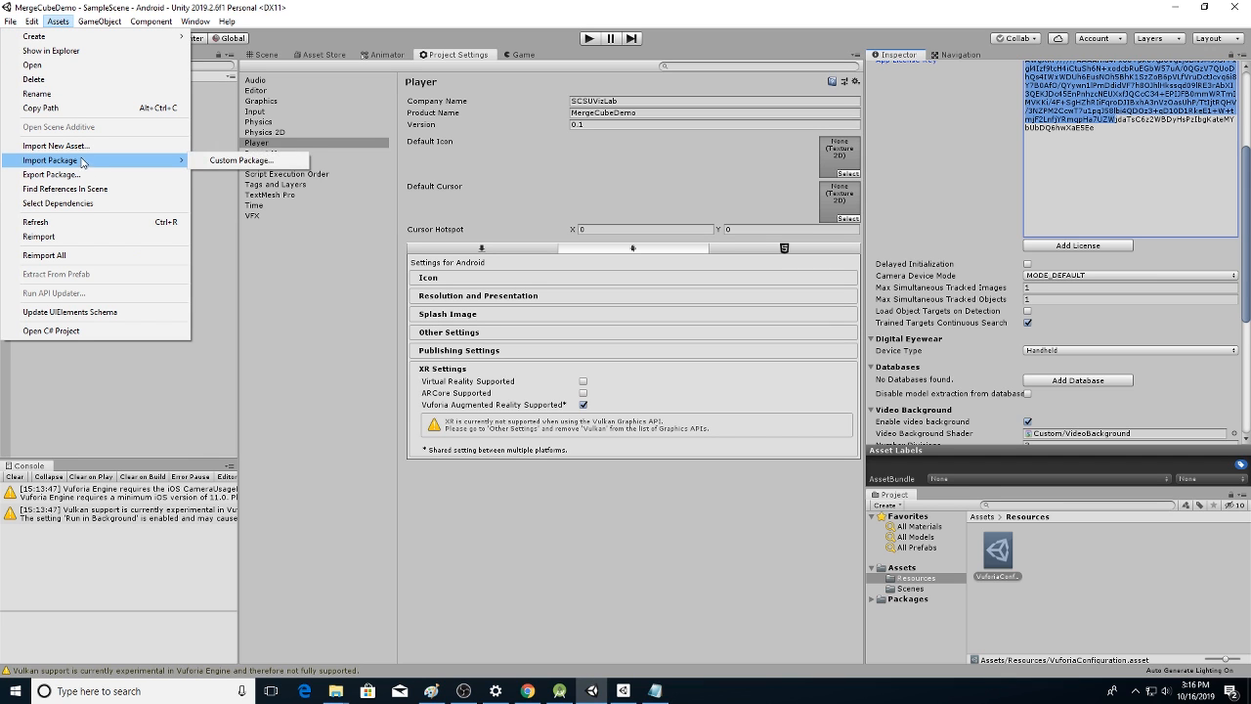
{"action": "left_click", "coordinate": [232, 163]}
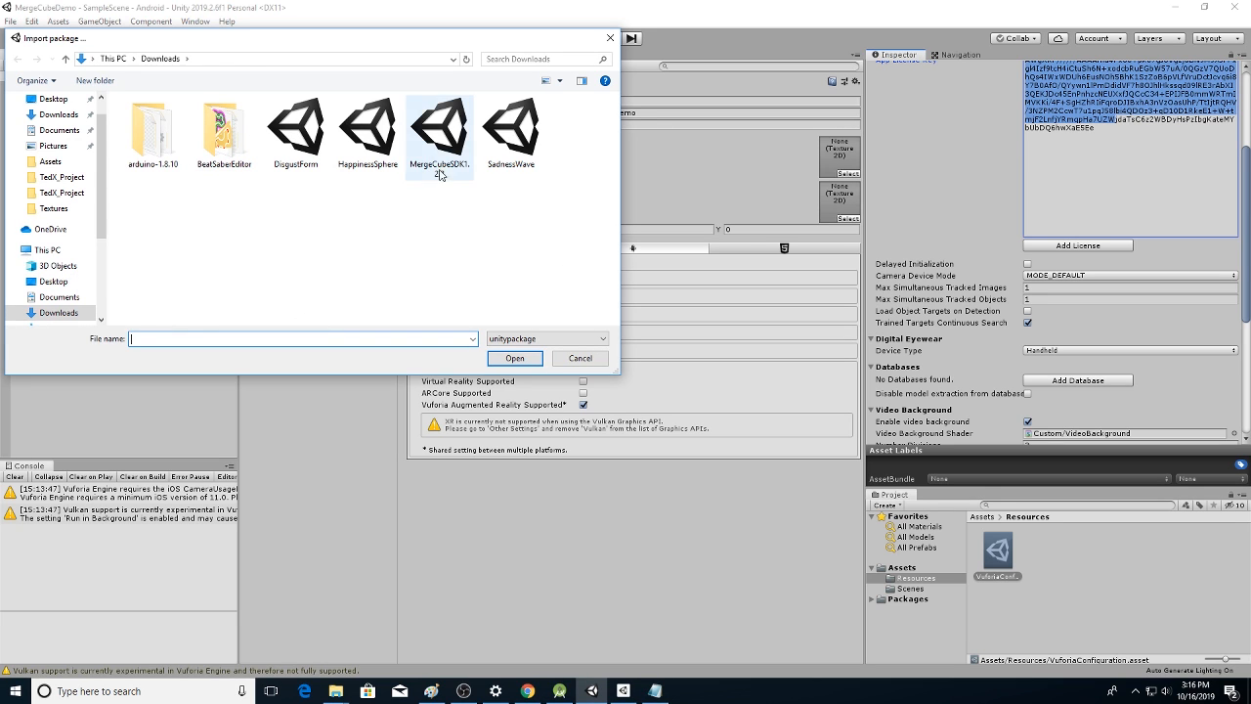
{"action": "left_click", "coordinate": [442, 137]}
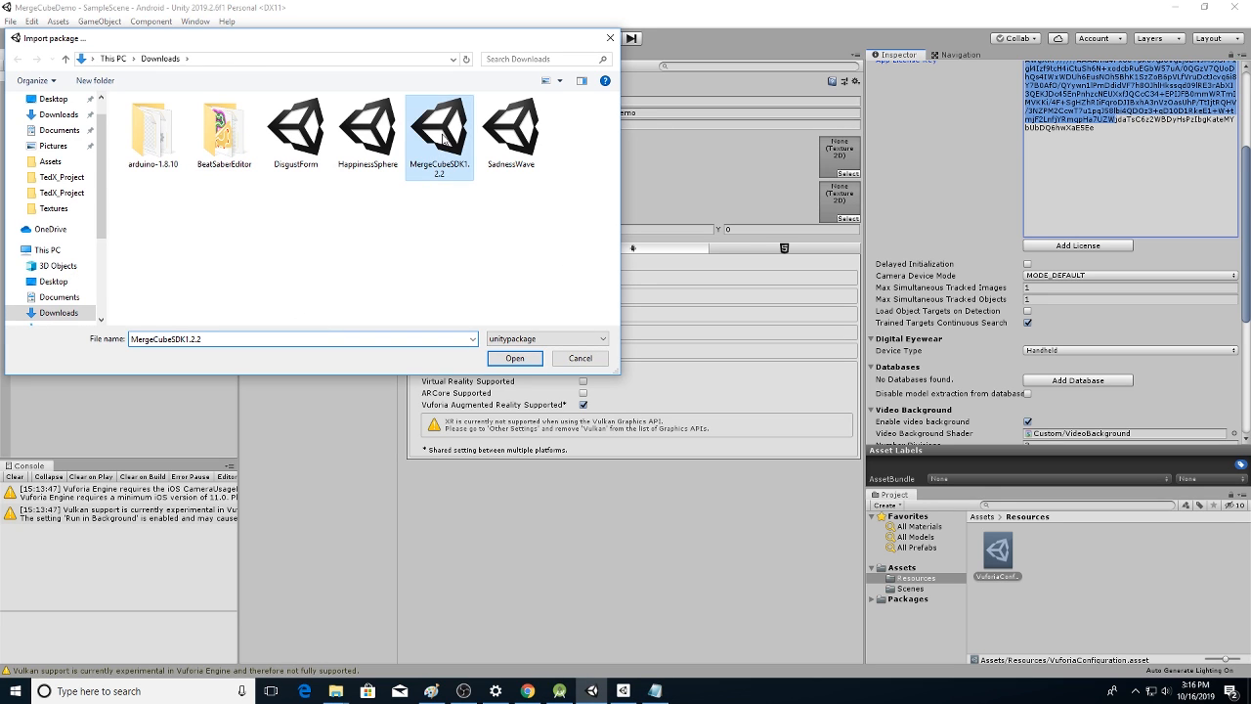
{"action": "left_click", "coordinate": [515, 358]}
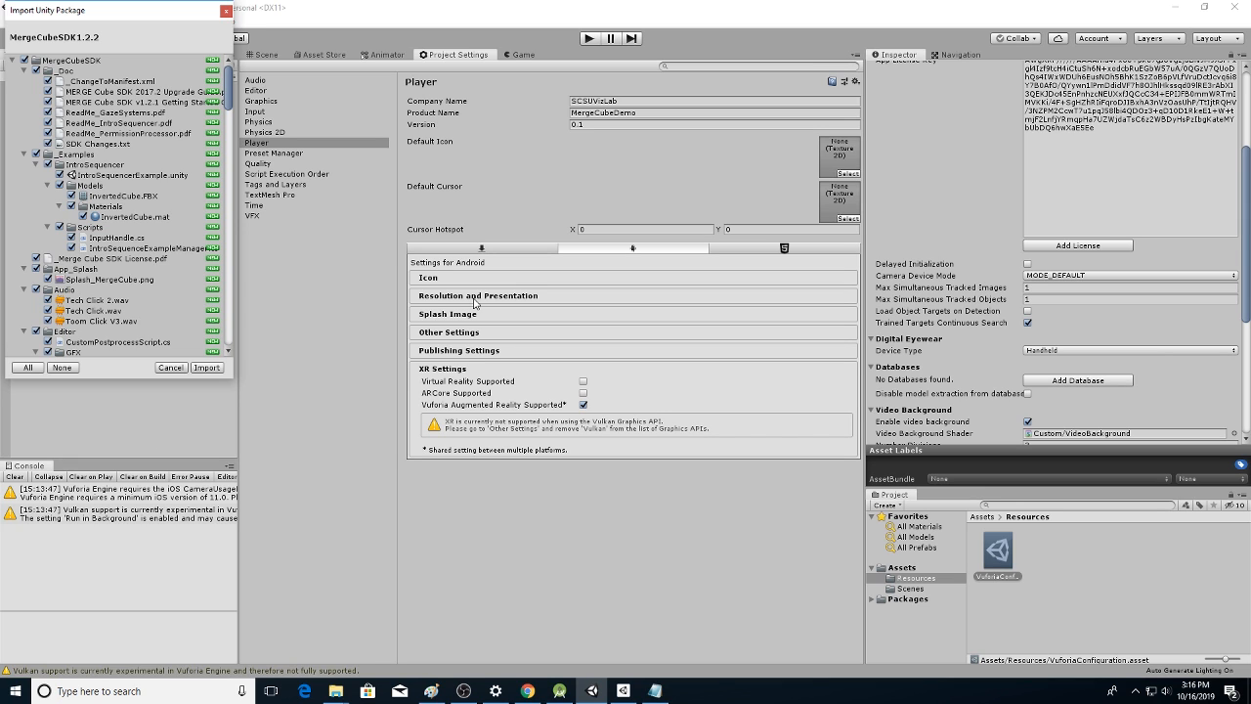
{"action": "left_click", "coordinate": [207, 368]}
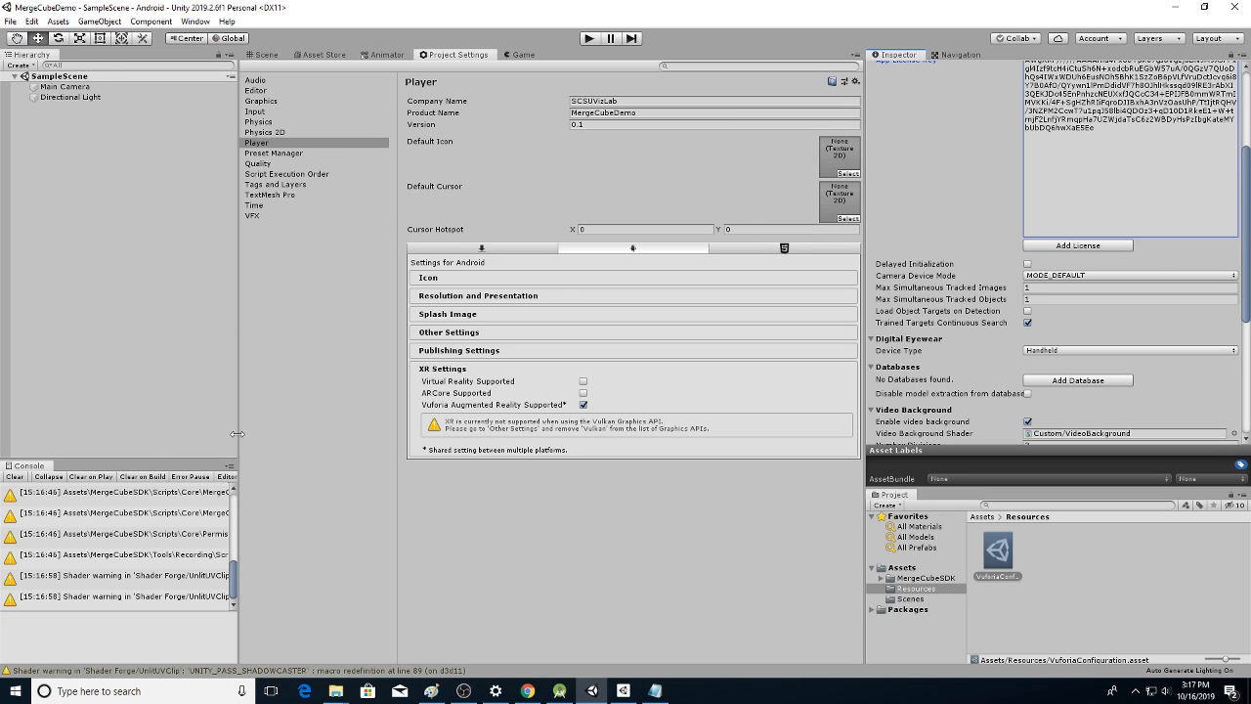
Clear the console messages and adjust the console's width
{"action": "left_click_drag", "start_coordinate": [239, 435], "coordinate": [436, 433]}
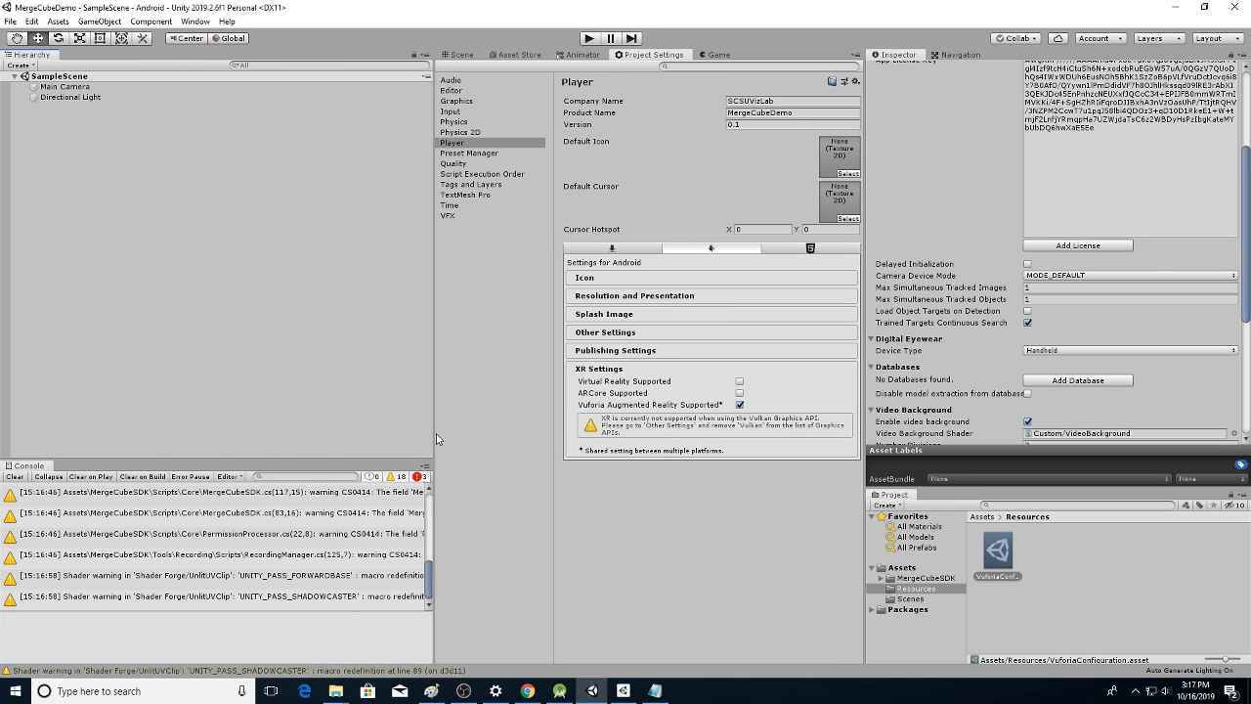
{"action": "left_click", "coordinate": [15, 476]}
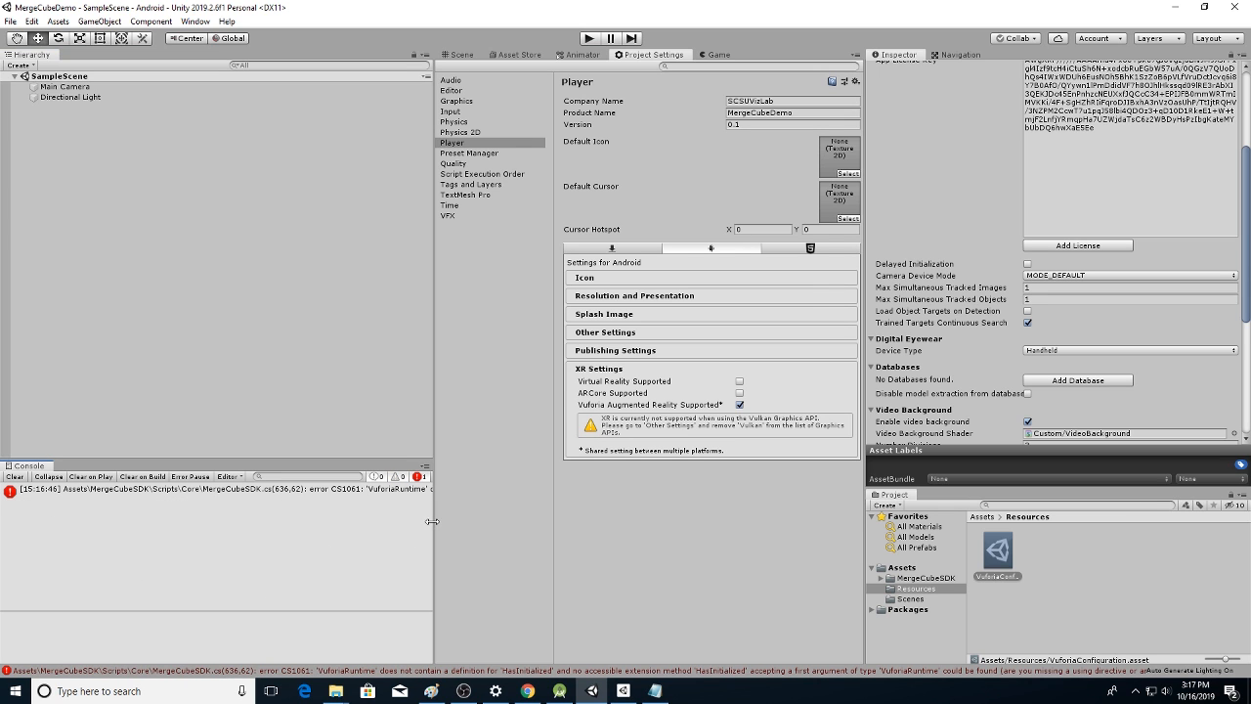
{"action": "left_click_drag", "start_coordinate": [434, 523], "coordinate": [305, 520]}
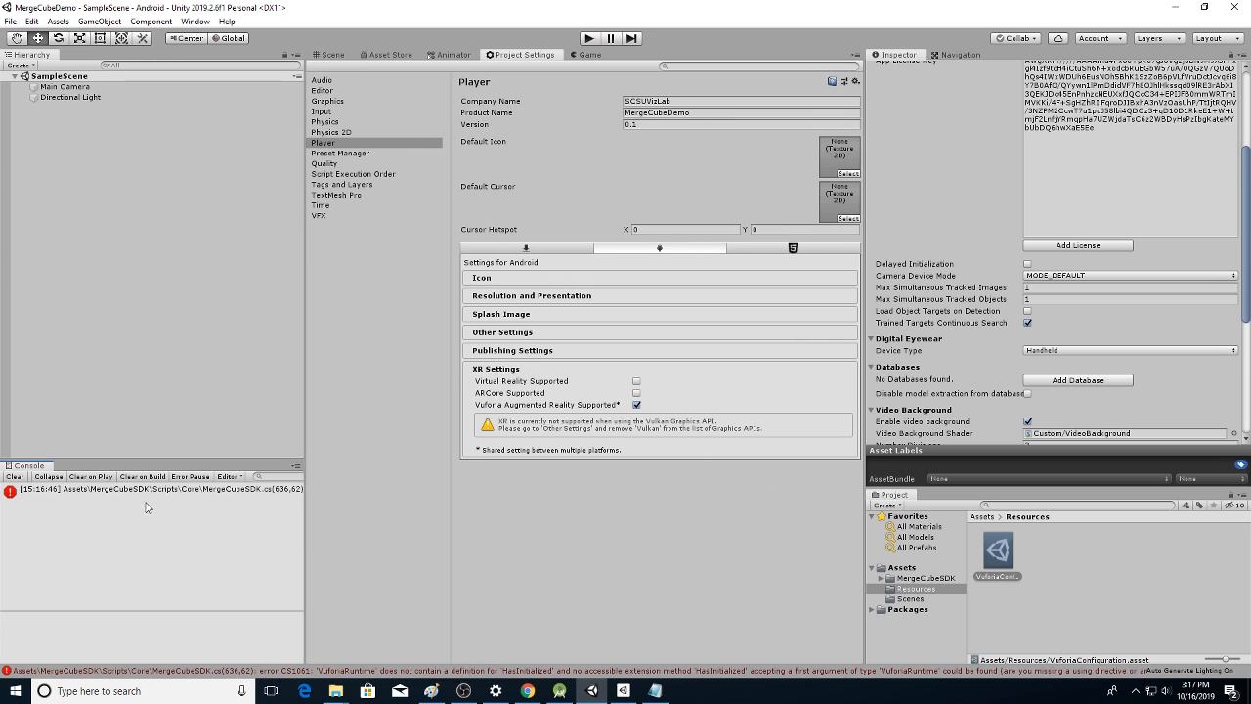
Open the remaining console error's source in MergeCubeSDK.cs in Visual Studio and inspect the HasInitialized call in InitVuforiaCamera
{"action": "double_click", "coordinate": [142, 489]}
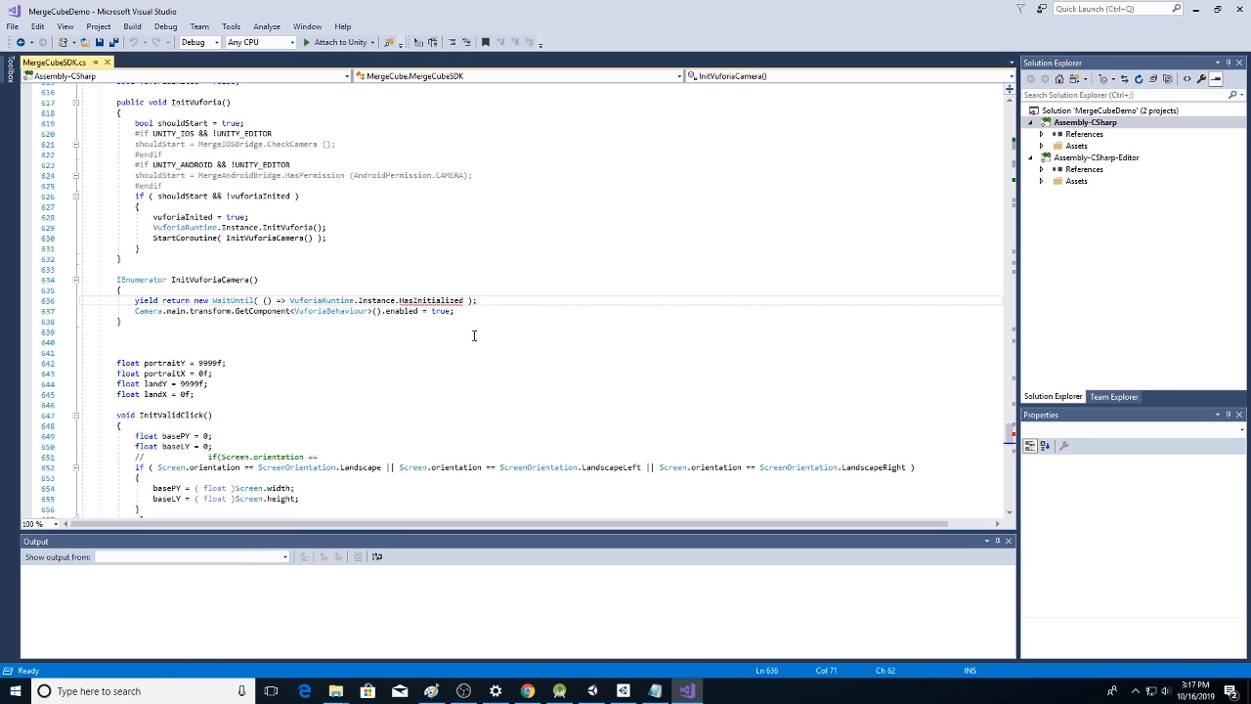
{"action": "mouse_move", "coordinate": [434, 304]}
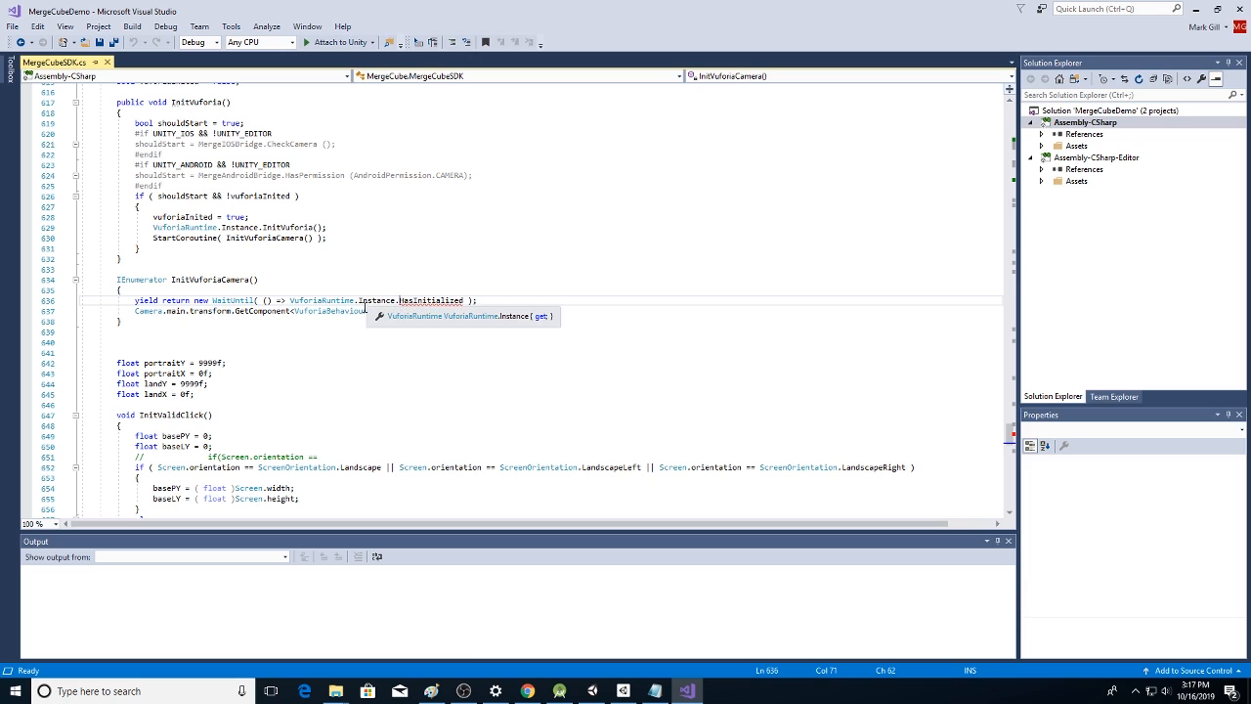
{"action": "mouse_move", "coordinate": [445, 303]}
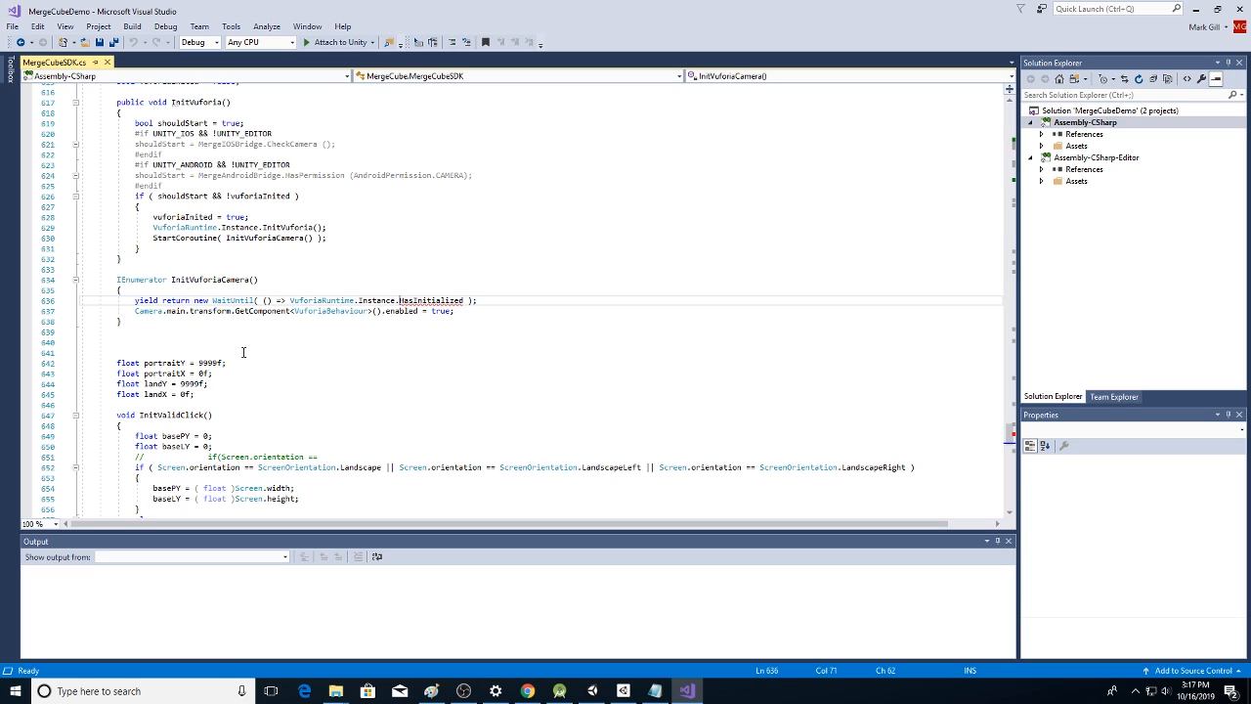
In the WaitUntil condition on line 636, add an opening parenthesis before VuforiaRuntime and delete HasInitialized
{"action": "left_click", "coordinate": [290, 300]}
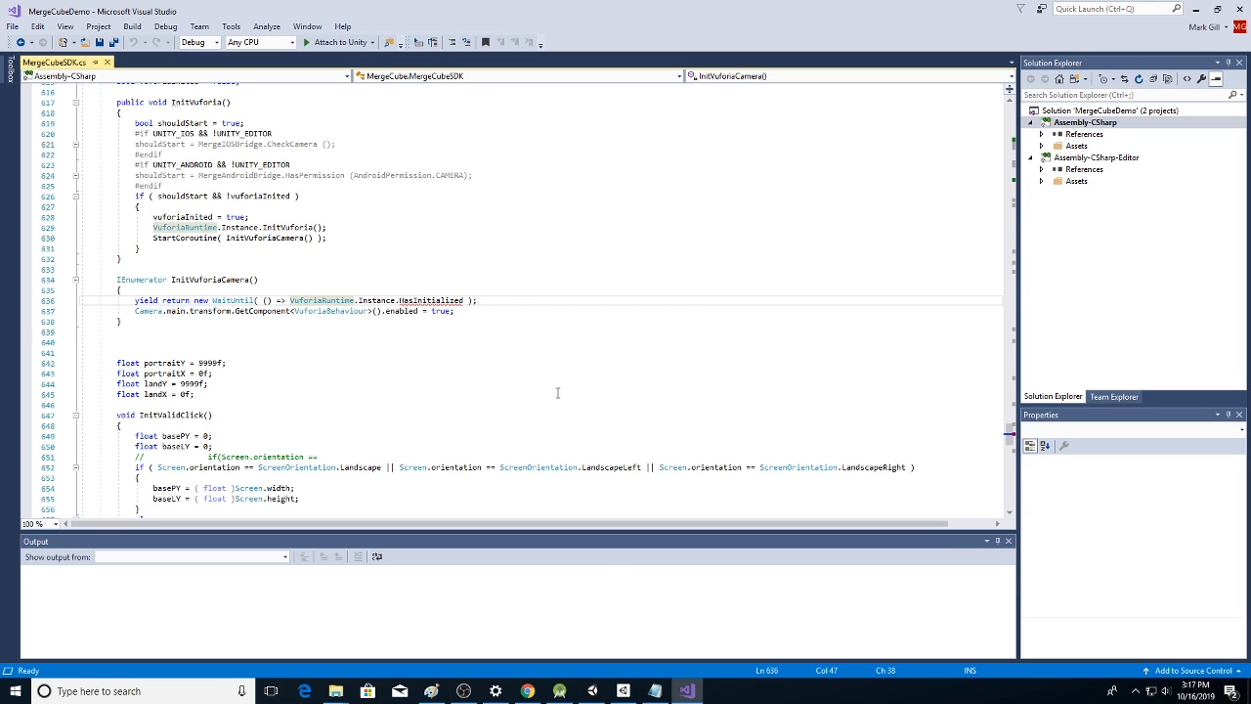
{"action": "type", "text": "("}
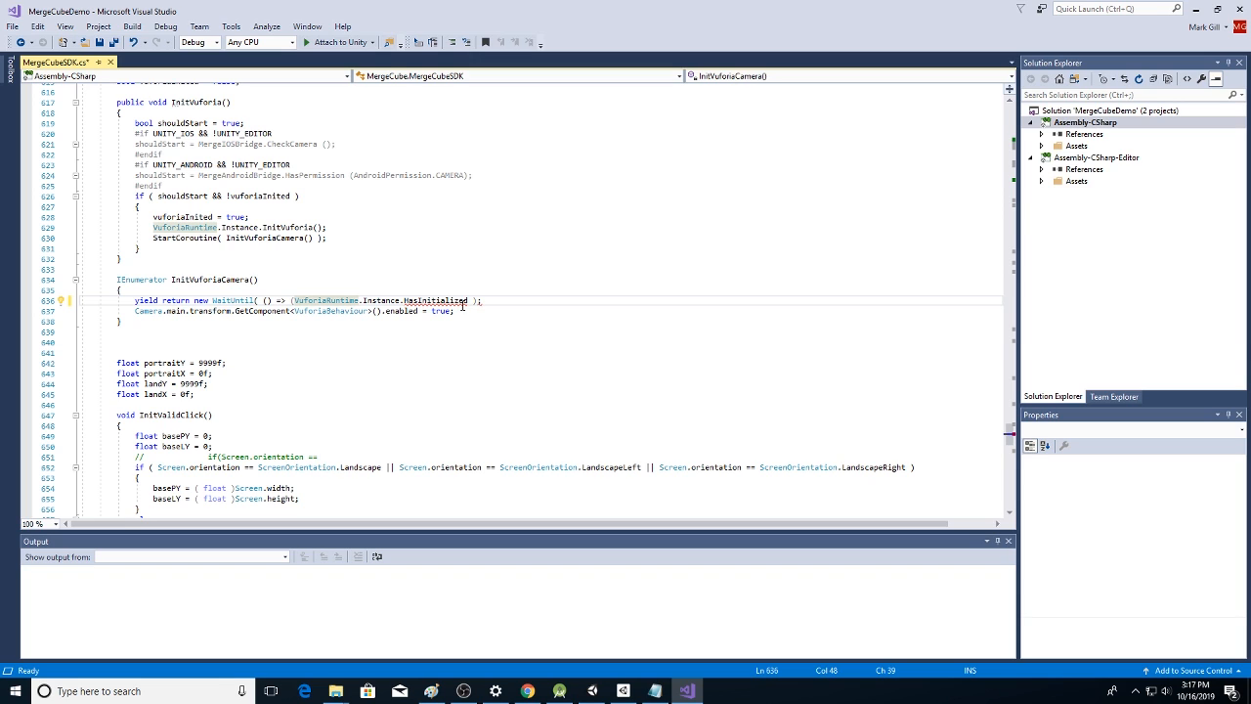
{"action": "left_click", "coordinate": [470, 300]}
{"action": "key", "text": "BackSpace"}
{"action": "key", "text": "BackSpace"}
{"action": "key", "text": "BackSpace"}
{"action": "key", "text": "BackSpace"}
{"action": "key", "text": "BackSpace"}
{"action": "key", "text": "BackSpace"}
{"action": "key", "text": "BackSpace"}
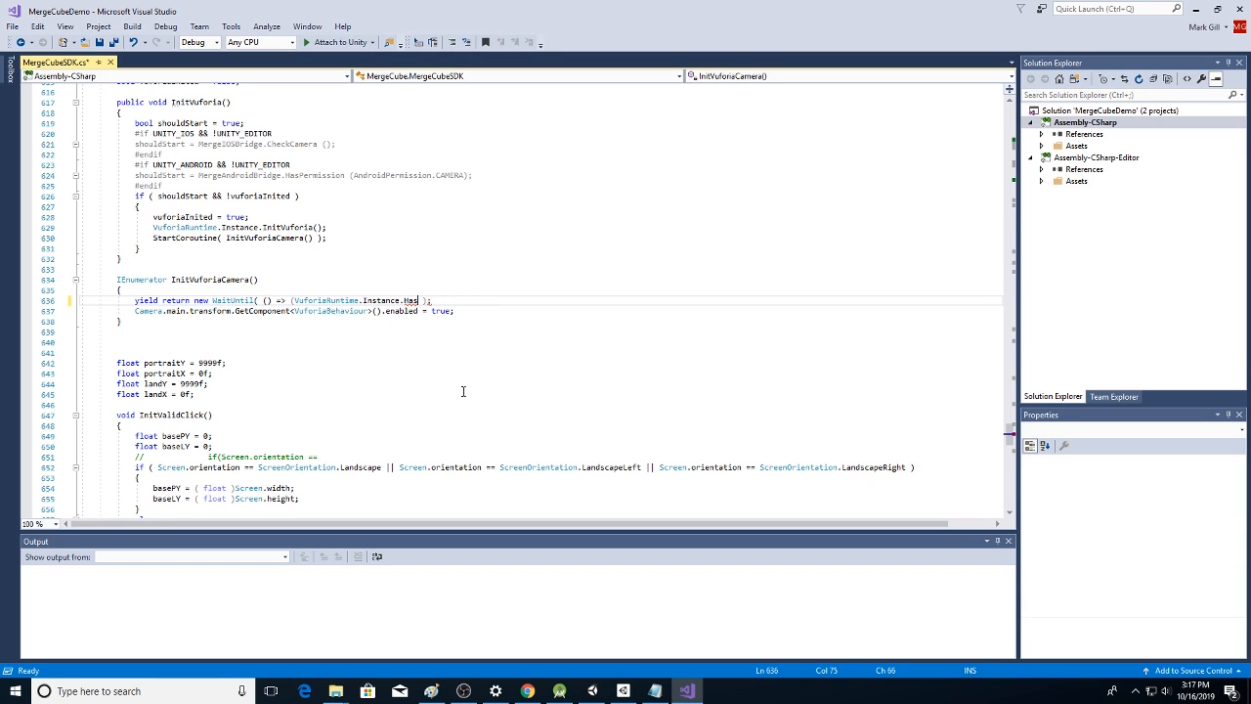
{"action": "key", "text": "BackSpace"}
Complete the line 636 WaitUntil condition with InitializationState == VuforiaRuntime.InitState.INITIALIZED, add the closing parenthesis and save the script
{"action": "type", "text": "."}
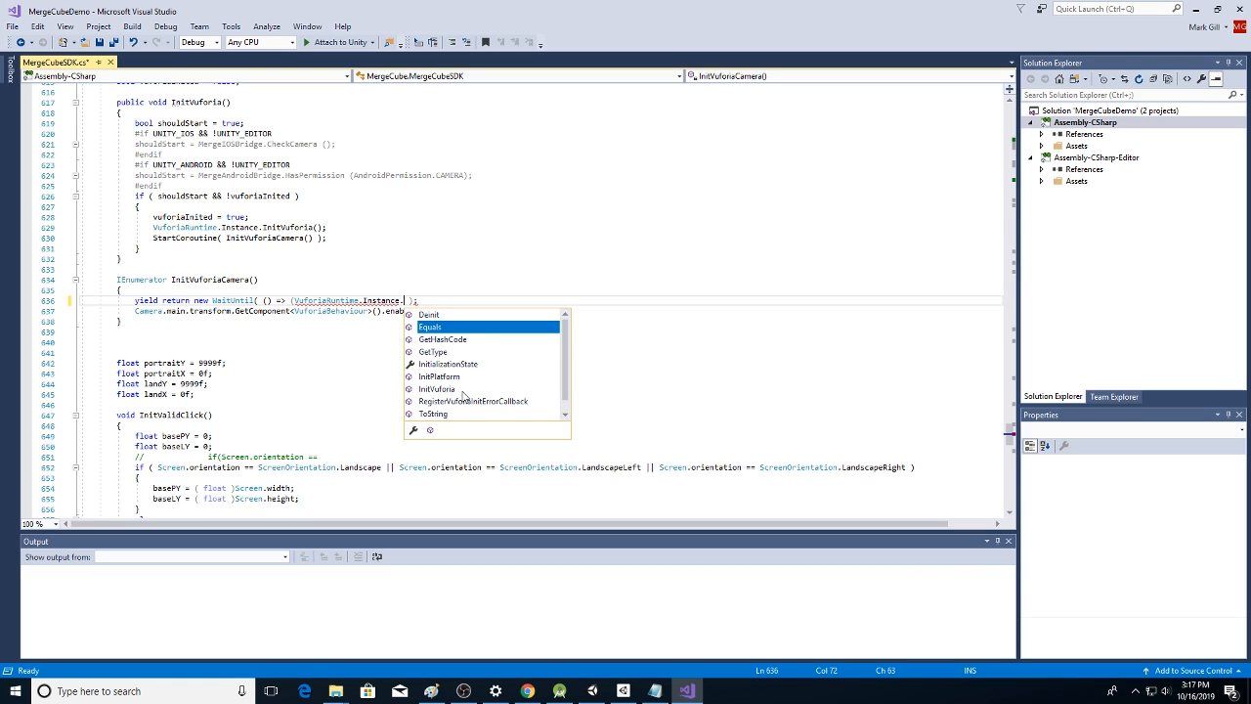
{"action": "key", "text": "Down"}
{"action": "key", "text": "Down"}
{"action": "key", "text": "Down"}
{"action": "key", "text": "Tab"}
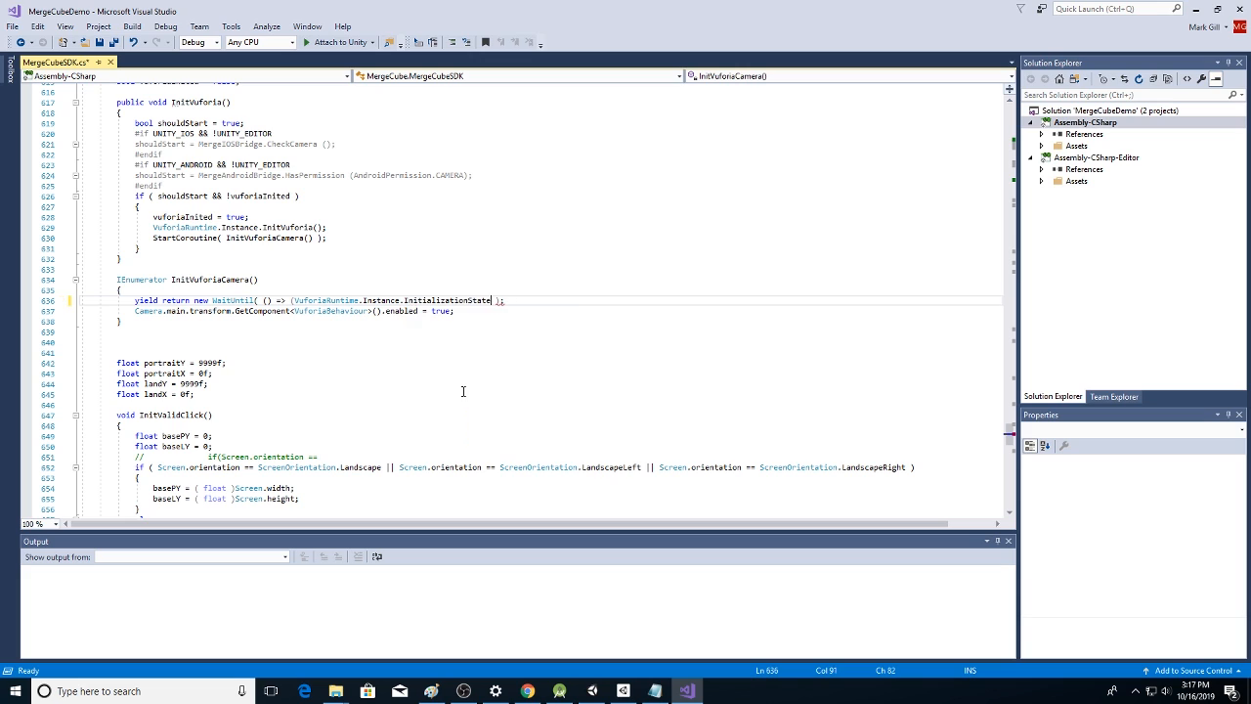
{"action": "type", "text": "== VuforiaRuntime.InitState ."}
{"action": "key", "text": "Tab"}
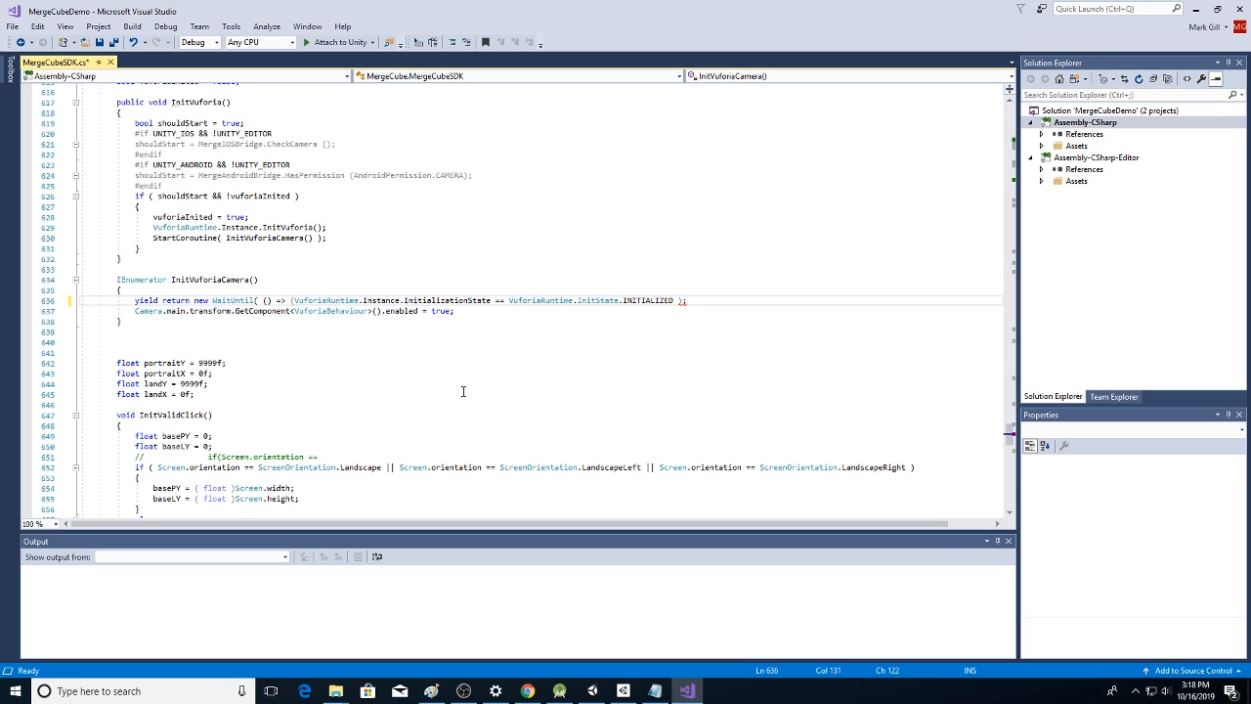
{"action": "type", "text": ")"}
{"action": "key", "text": "ctrl+s"}
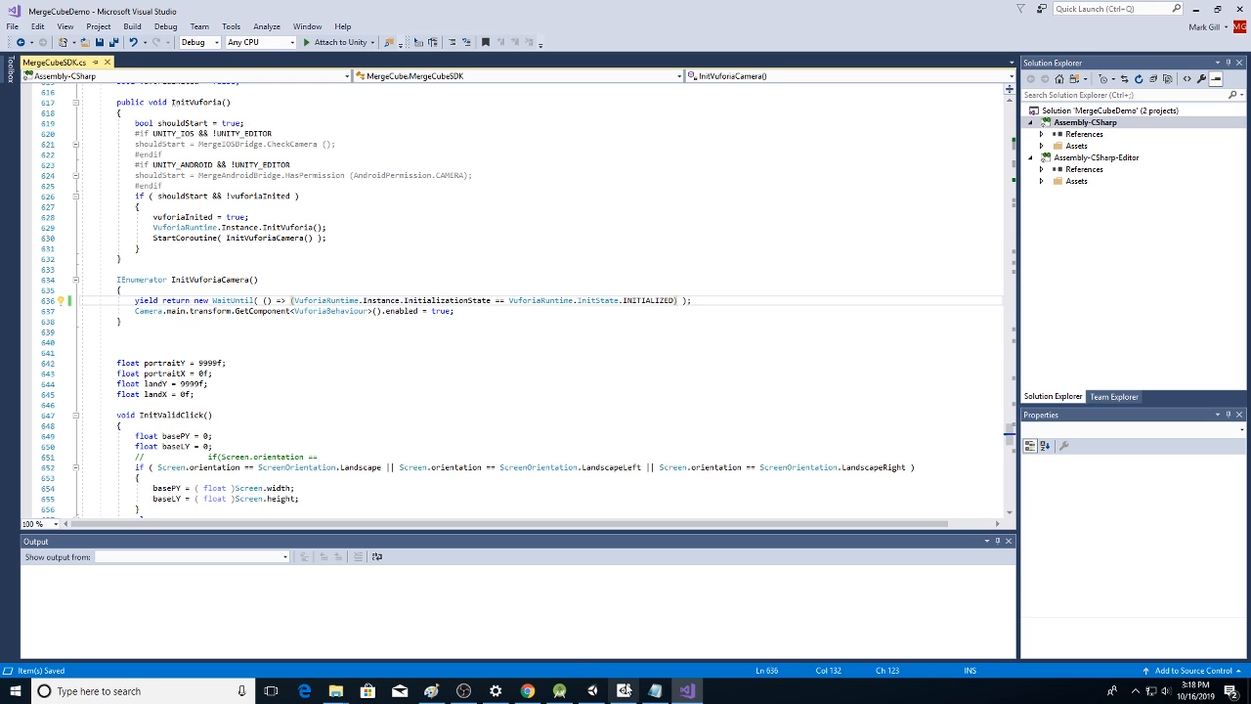
Switch to Unity, clear the console warnings and narrow the Inspector and Hierarchy areas to widen the Project Settings
{"action": "left_click", "coordinate": [591, 691]}
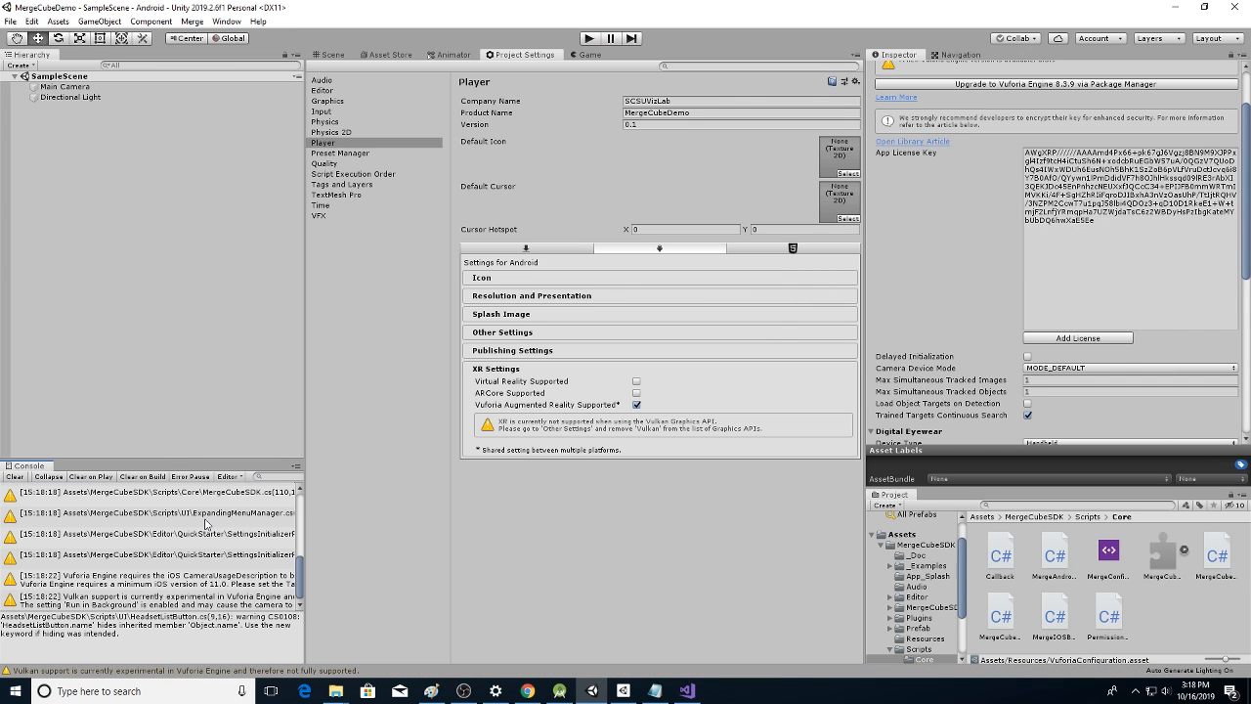
{"action": "left_click", "coordinate": [16, 477]}
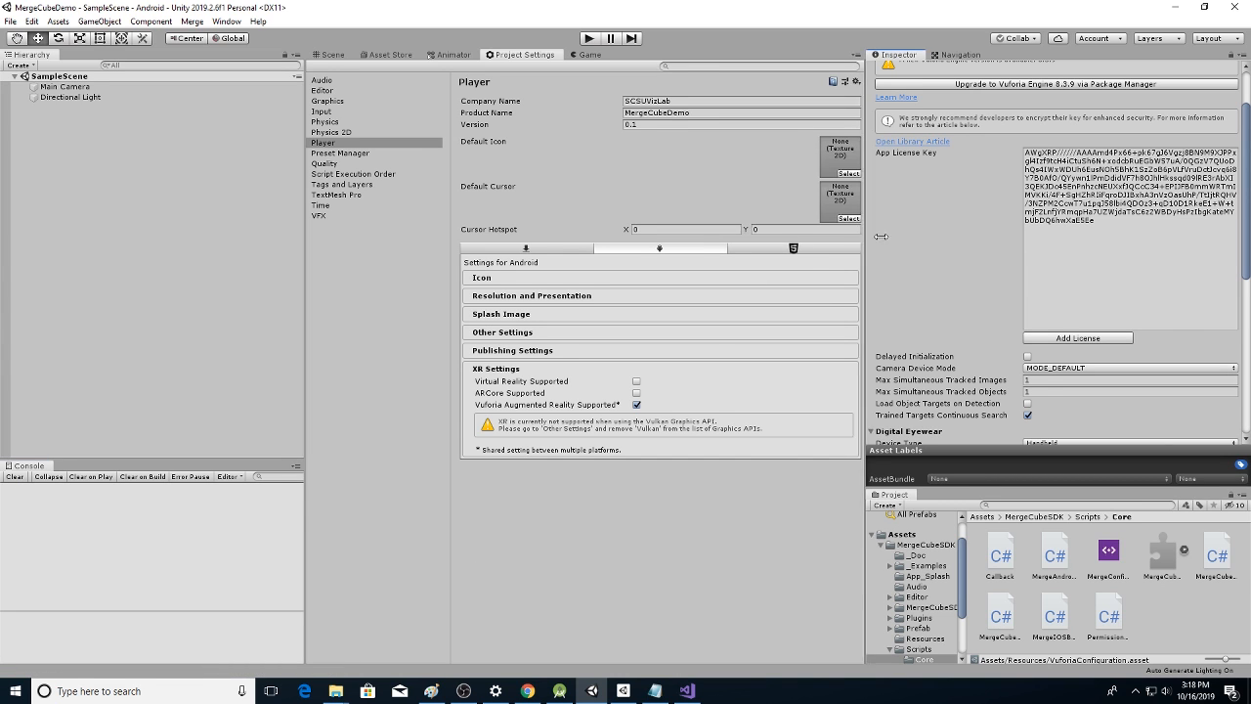
{"action": "left_click_drag", "start_coordinate": [865, 239], "coordinate": [929, 264]}
{"action": "left_click_drag", "start_coordinate": [304, 274], "coordinate": [205, 295]}
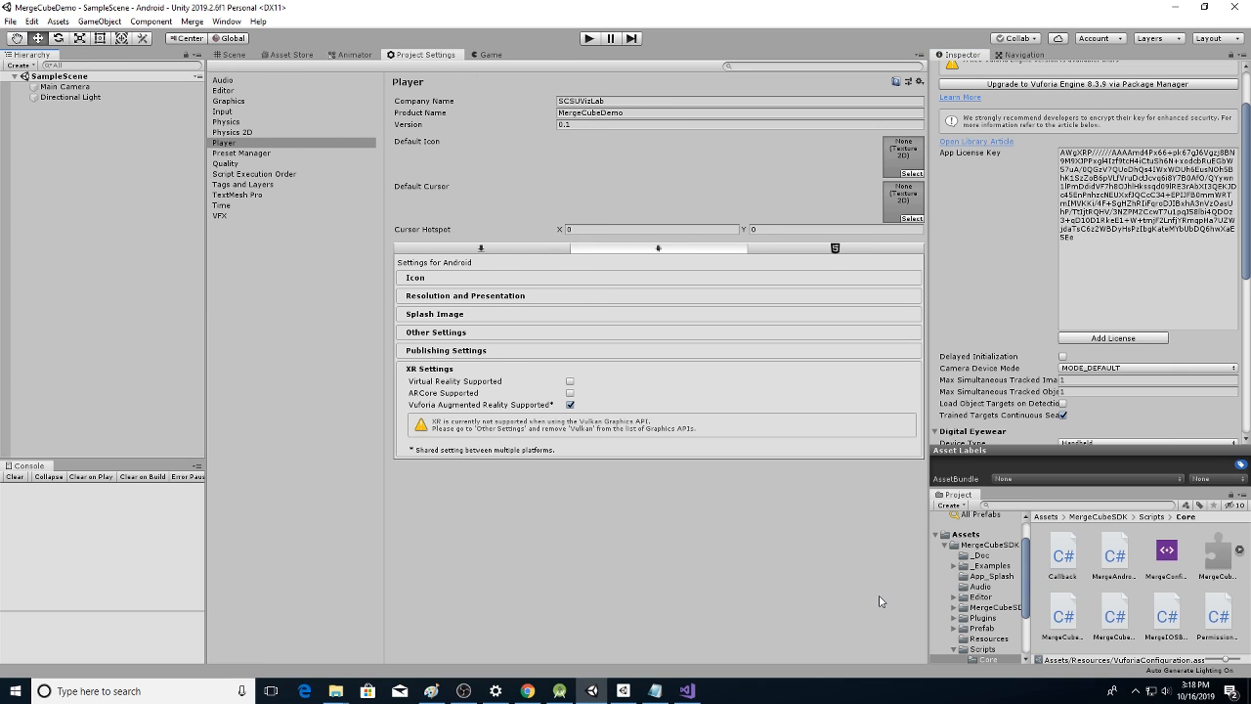
Examine the MergeConfigurationFile script and the MergeCubeCore plugin in the SDK's Scripts/Core folder for a place to enter the license key
{"action": "left_click", "coordinate": [1159, 555]}
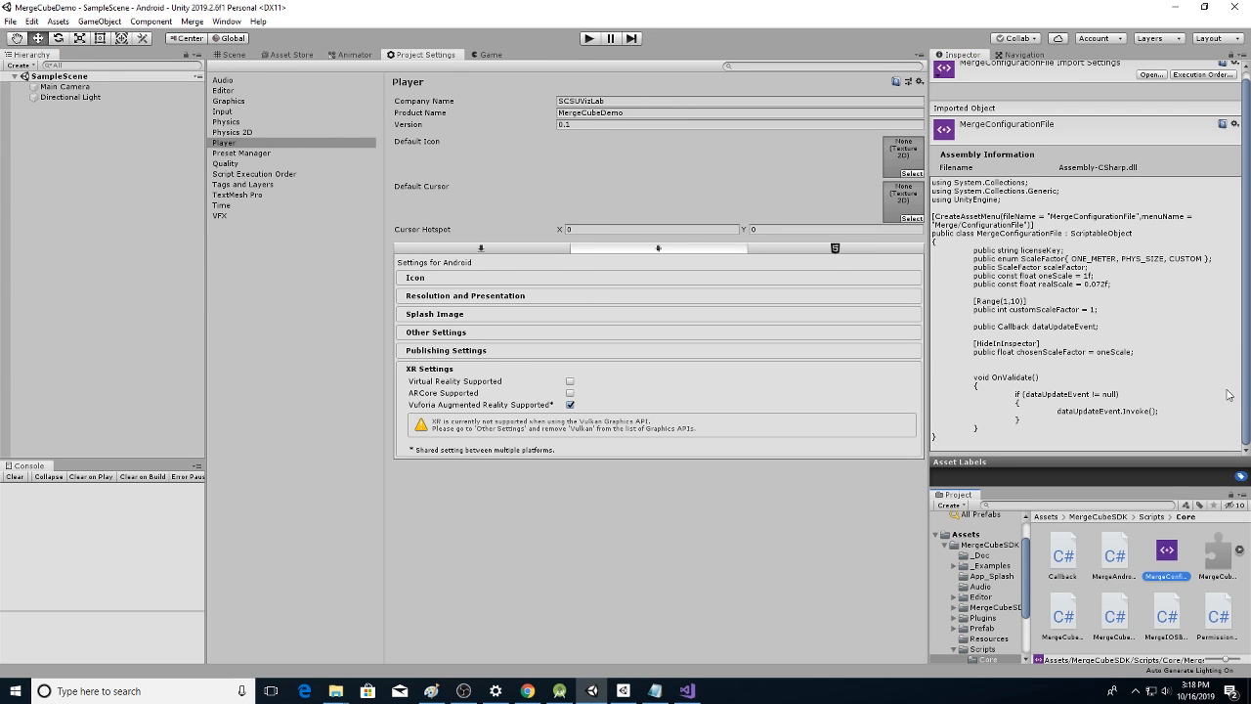
{"action": "left_click", "coordinate": [1154, 83]}
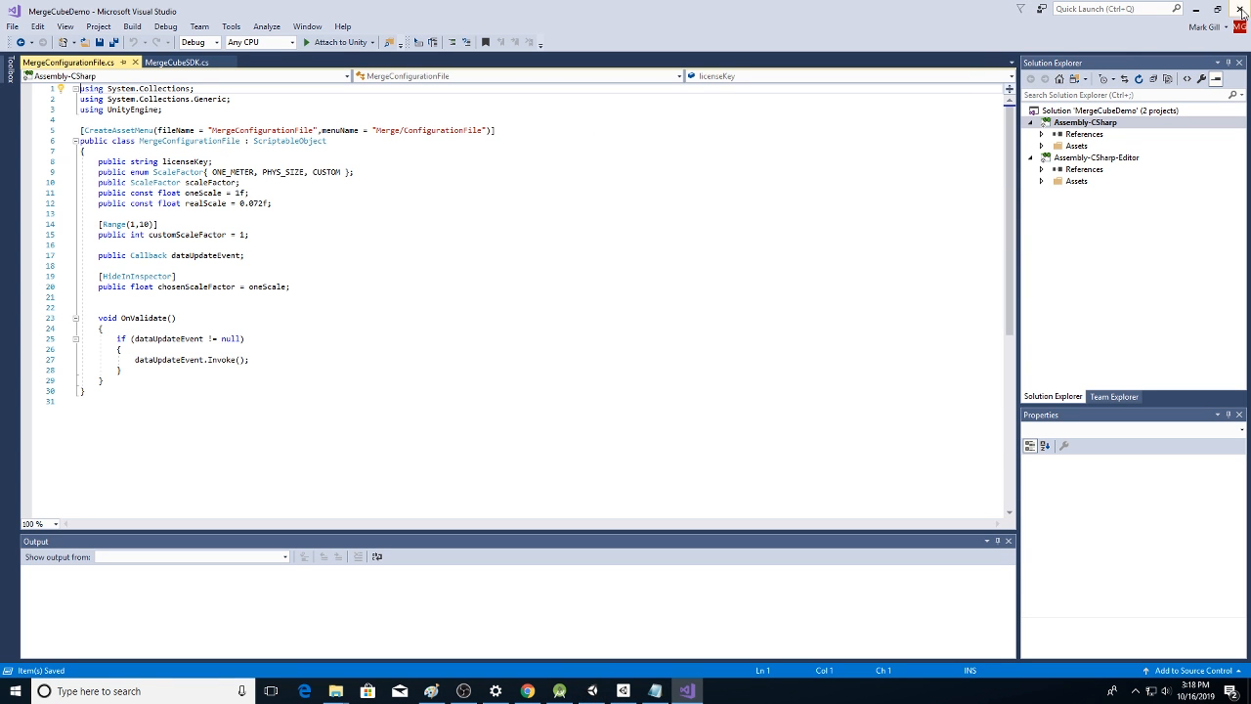
{"action": "left_click", "coordinate": [134, 64]}
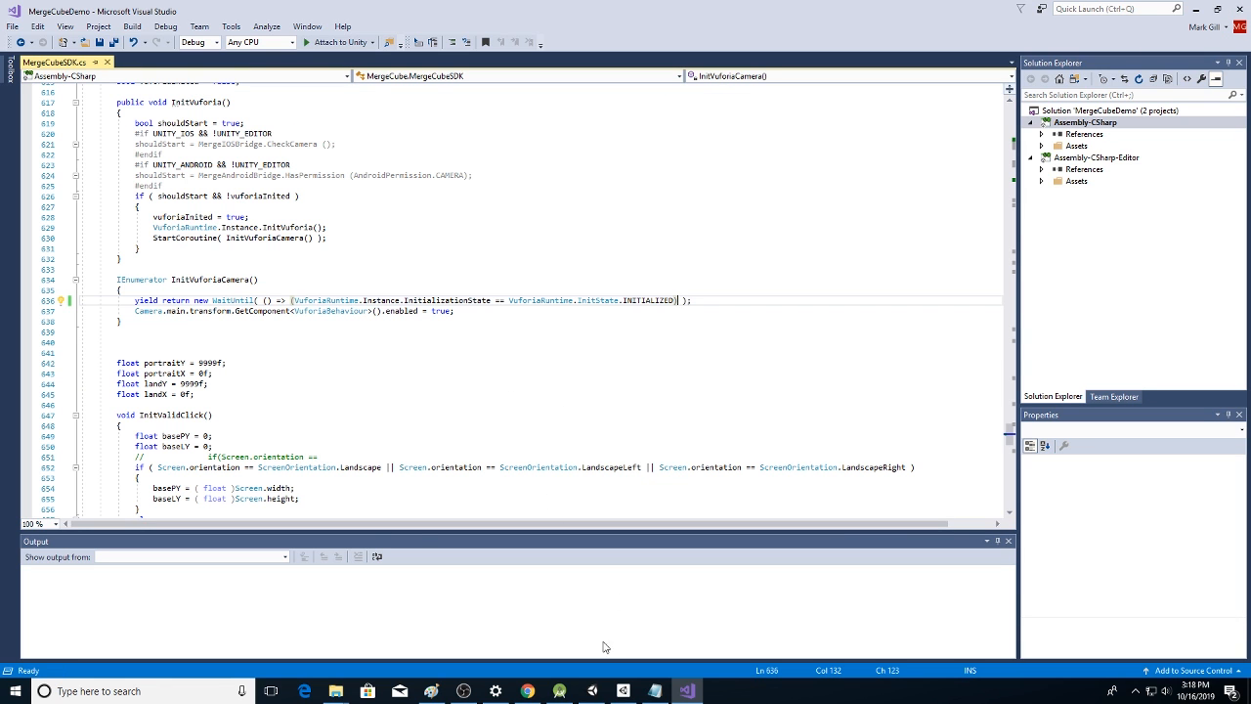
{"action": "left_click", "coordinate": [591, 691]}
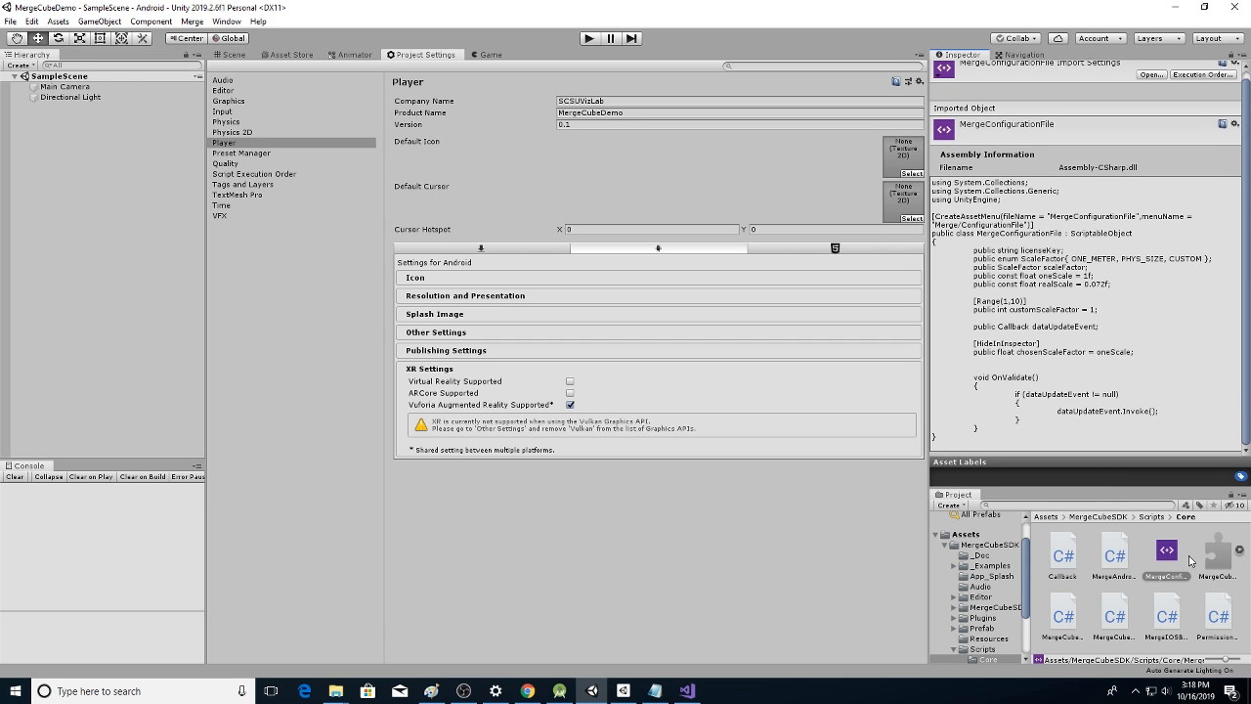
{"action": "left_click", "coordinate": [1218, 557]}
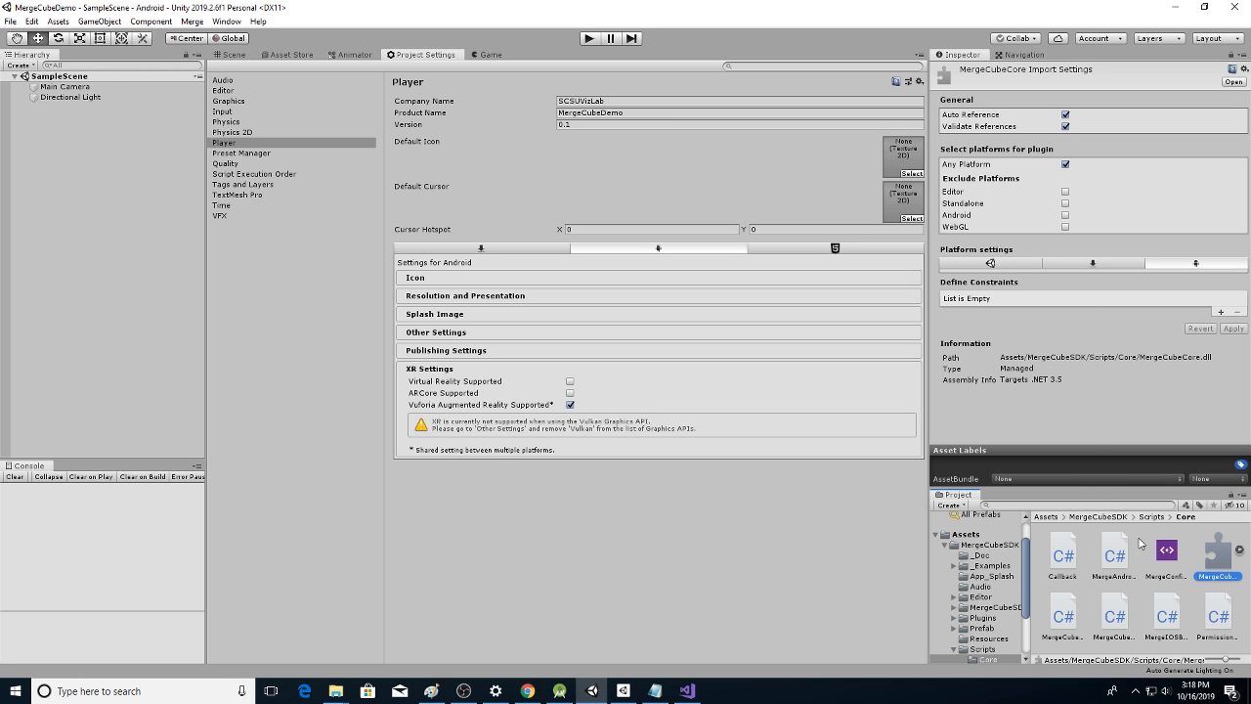
{"action": "left_click", "coordinate": [1169, 553]}
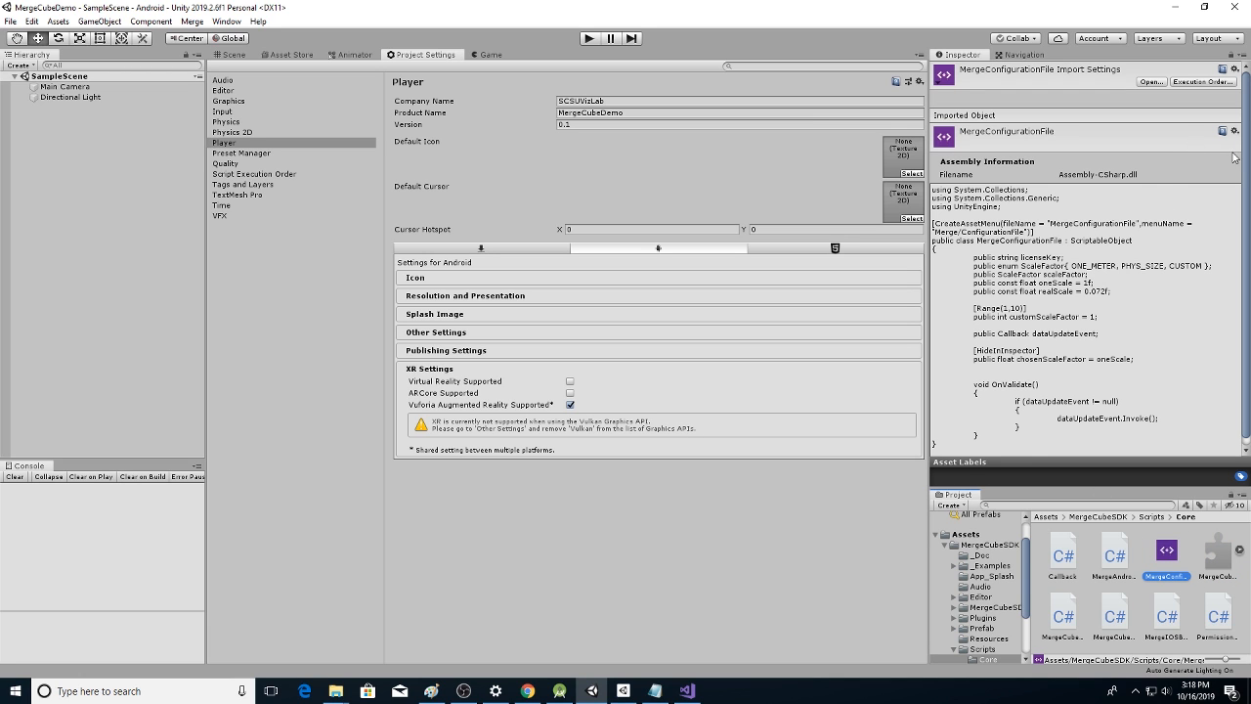
{"action": "left_click_drag", "start_coordinate": [1246, 138], "coordinate": [1244, 269]}
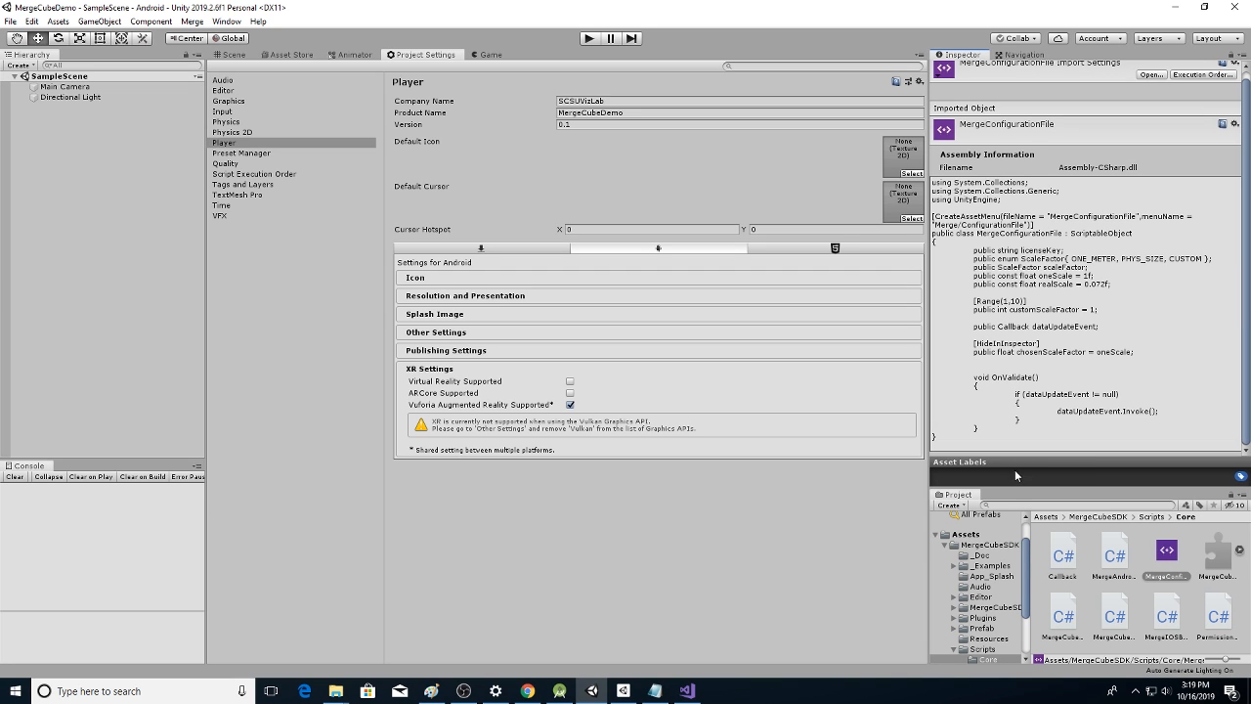
Look through the files in the MergeCubeSDK Resources folder, including MergeConf and MergeCube, for the configuration file
{"action": "left_click", "coordinate": [984, 650]}
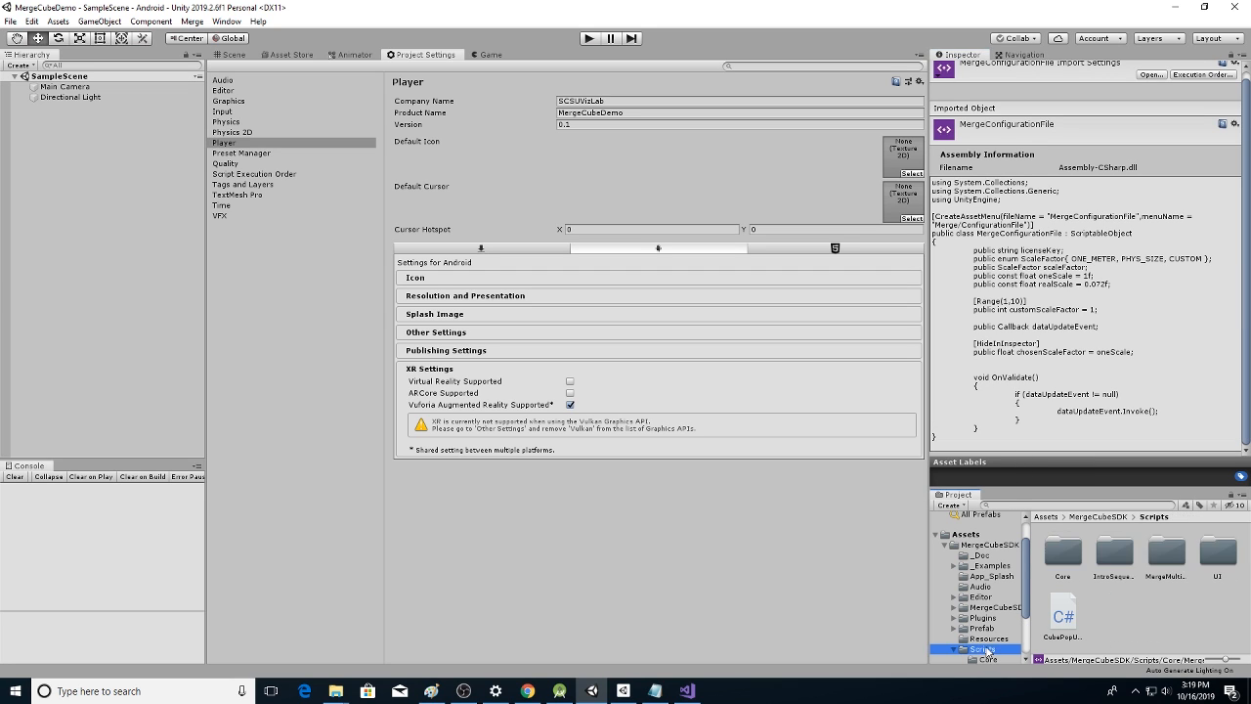
{"action": "left_click", "coordinate": [988, 638]}
{"action": "left_click", "coordinate": [1063, 547]}
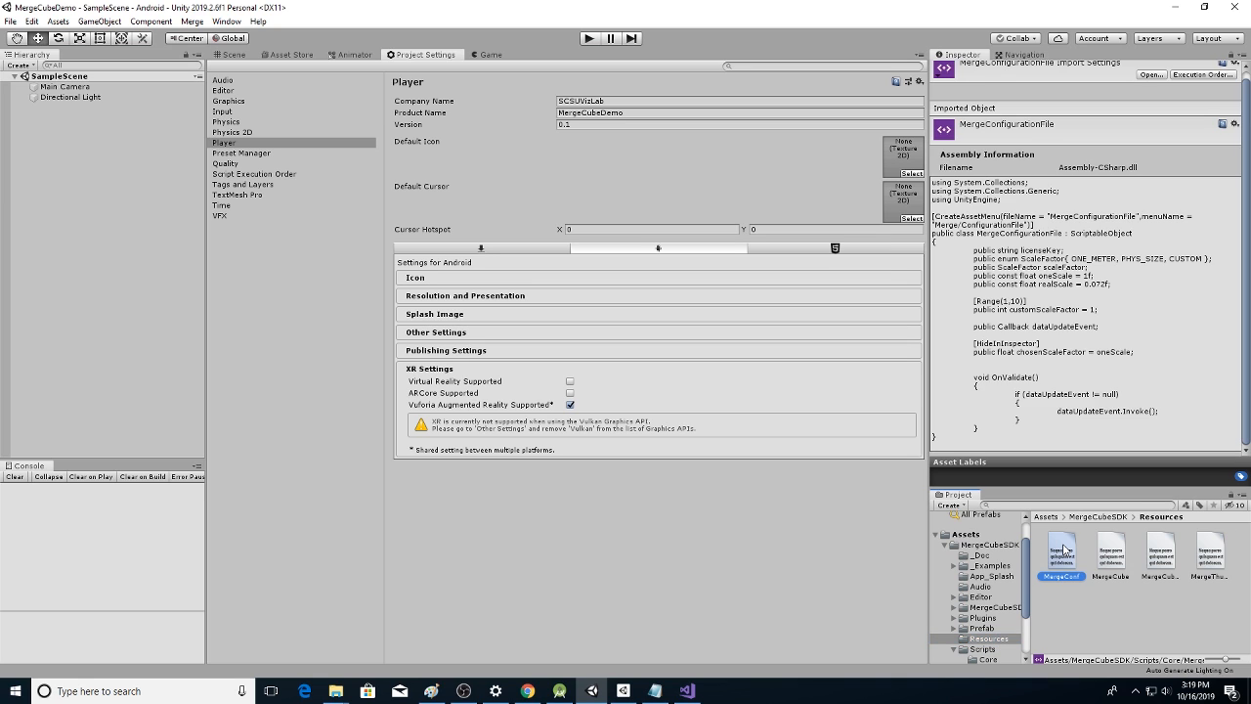
{"action": "left_click", "coordinate": [1101, 550]}
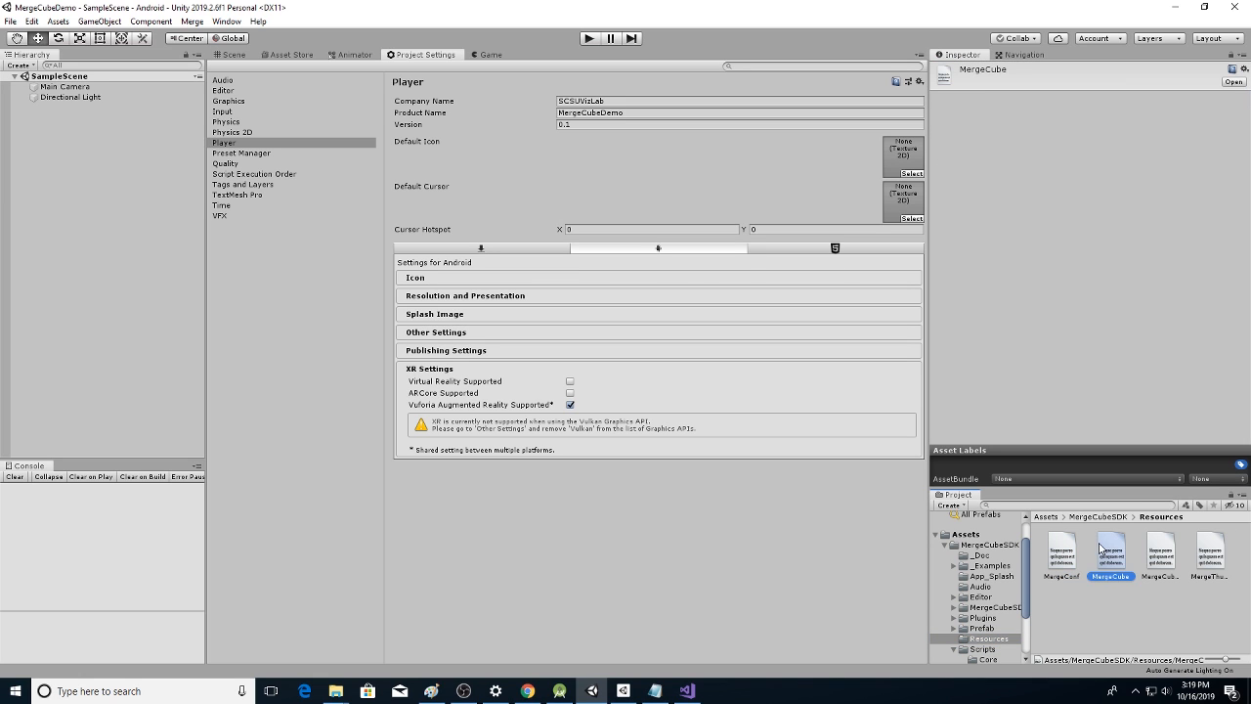
{"action": "left_click", "coordinate": [1166, 550]}
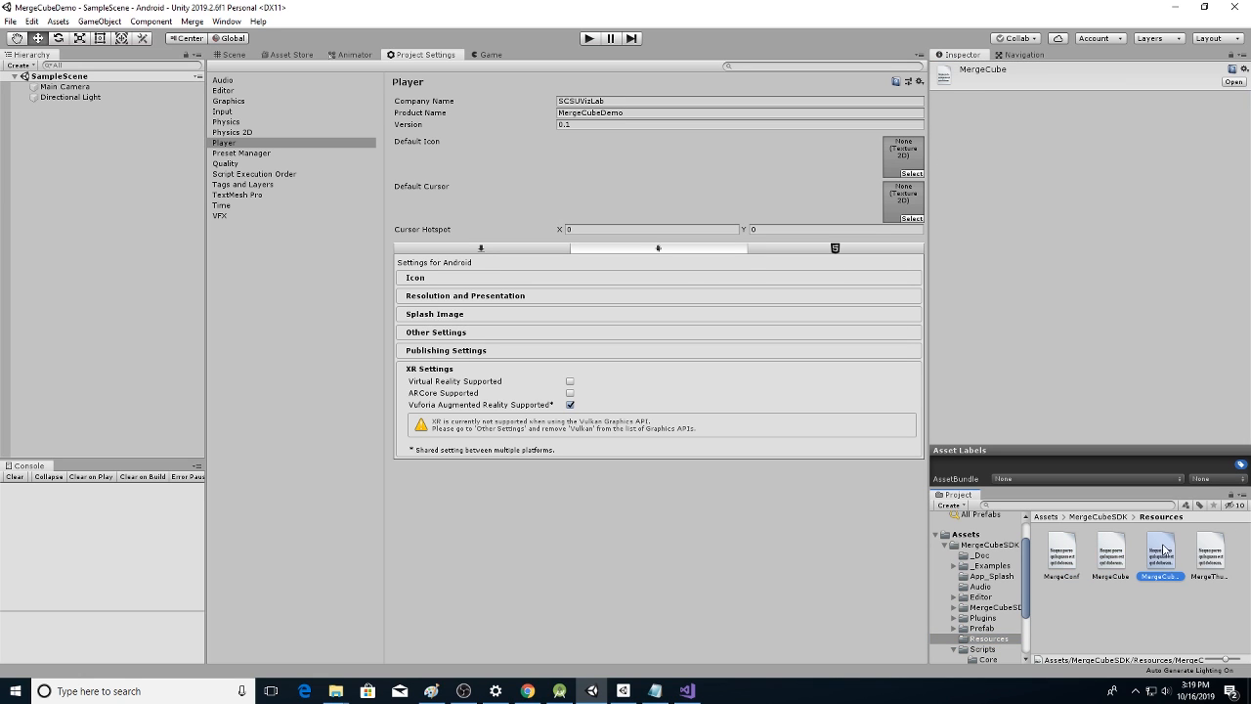
{"action": "left_click", "coordinate": [1058, 557]}
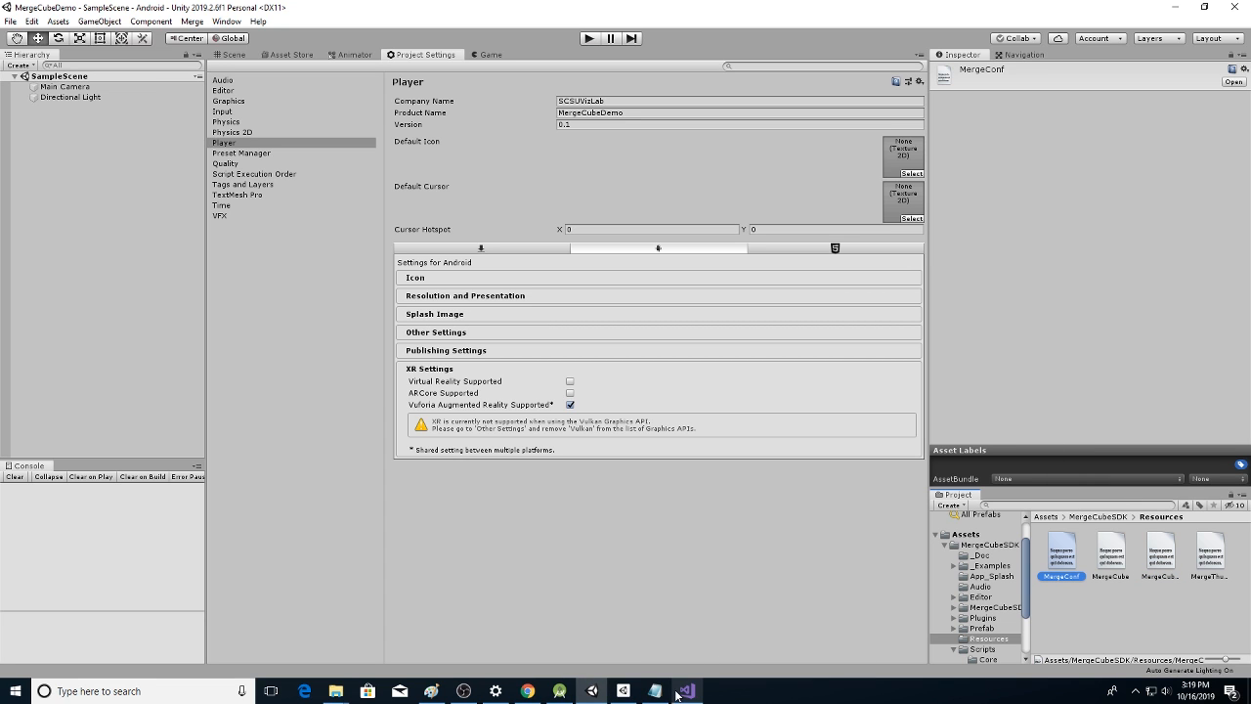
Switch to Chrome and read the "Setting up a scene with MERGE Cube" instructions in the MERGE Cube guide
{"action": "left_click", "coordinate": [528, 692]}
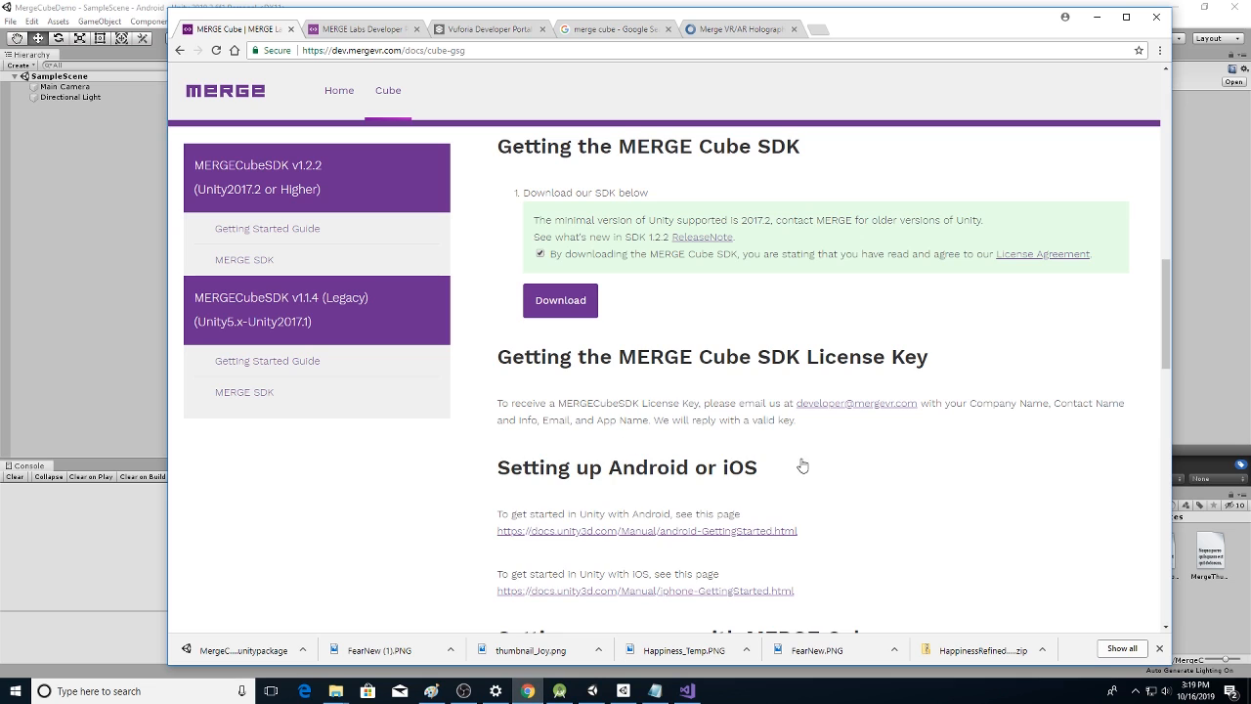
{"action": "scroll", "coordinate": [838, 447], "scroll_direction": "down", "scroll_amount": 4}
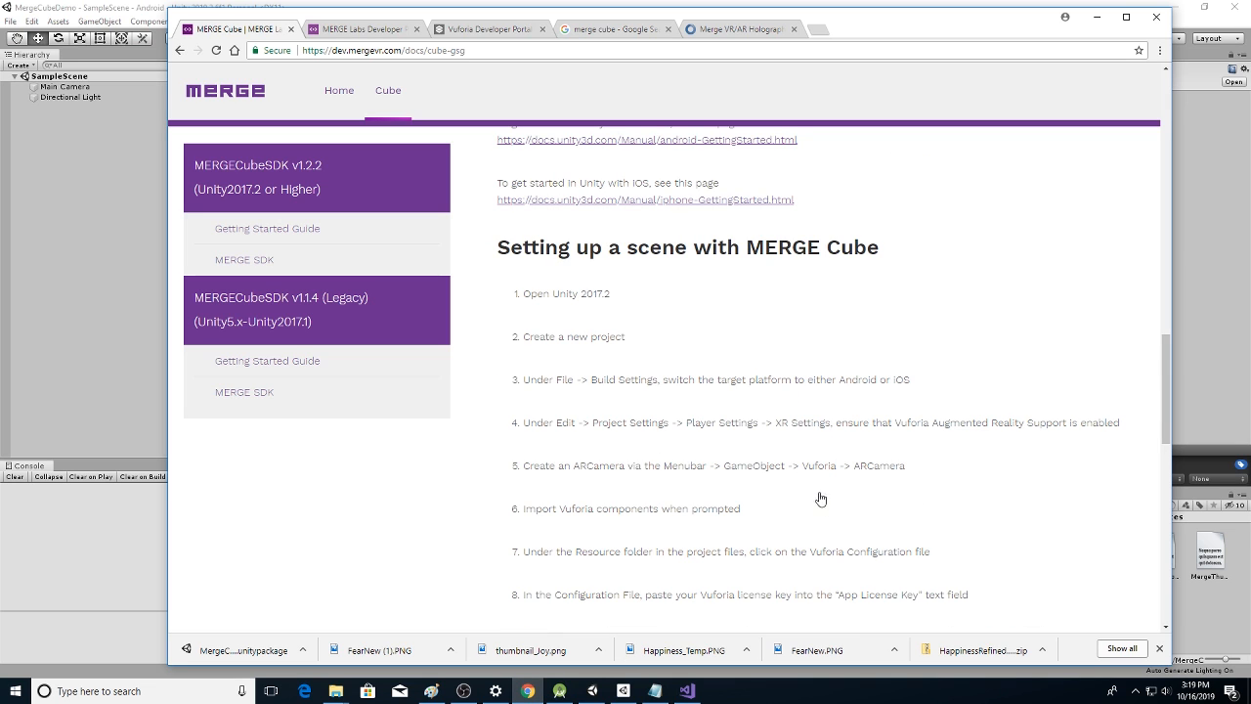
{"action": "scroll", "coordinate": [824, 500], "scroll_direction": "down", "scroll_amount": 3}
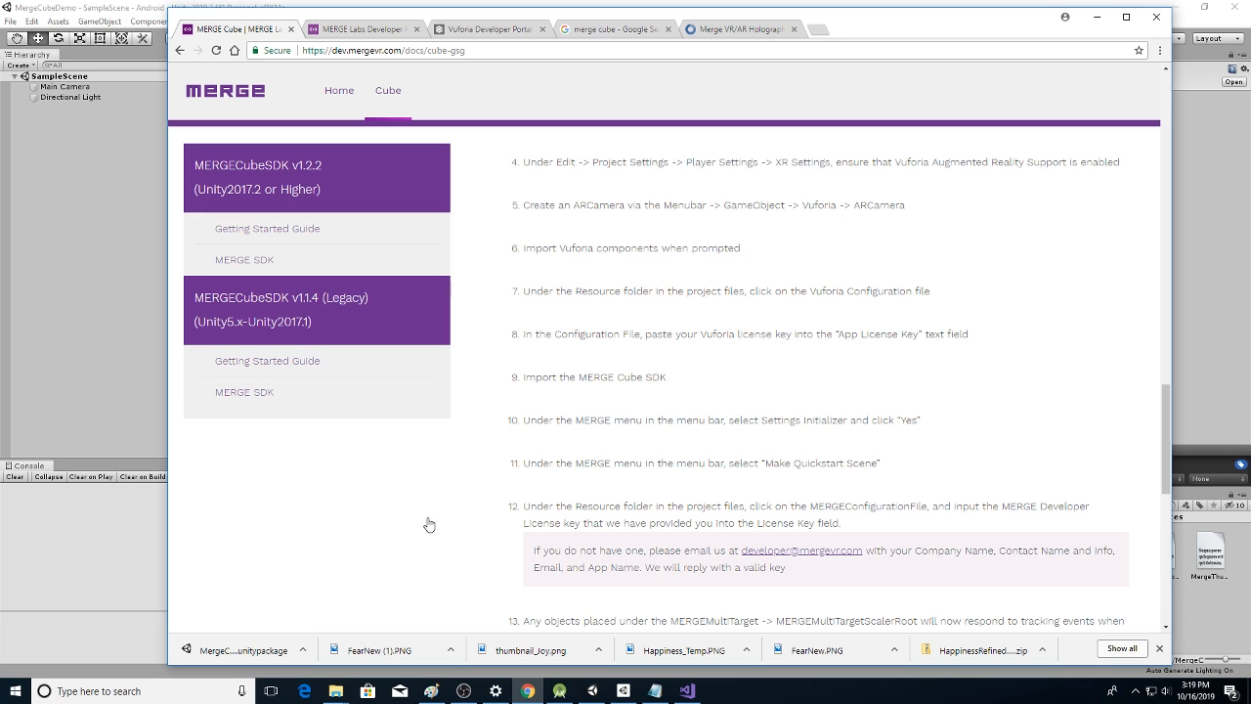
Return to Unity and set the build settings to default values with the Merge Settings Initializer
{"action": "left_click", "coordinate": [39, 134]}
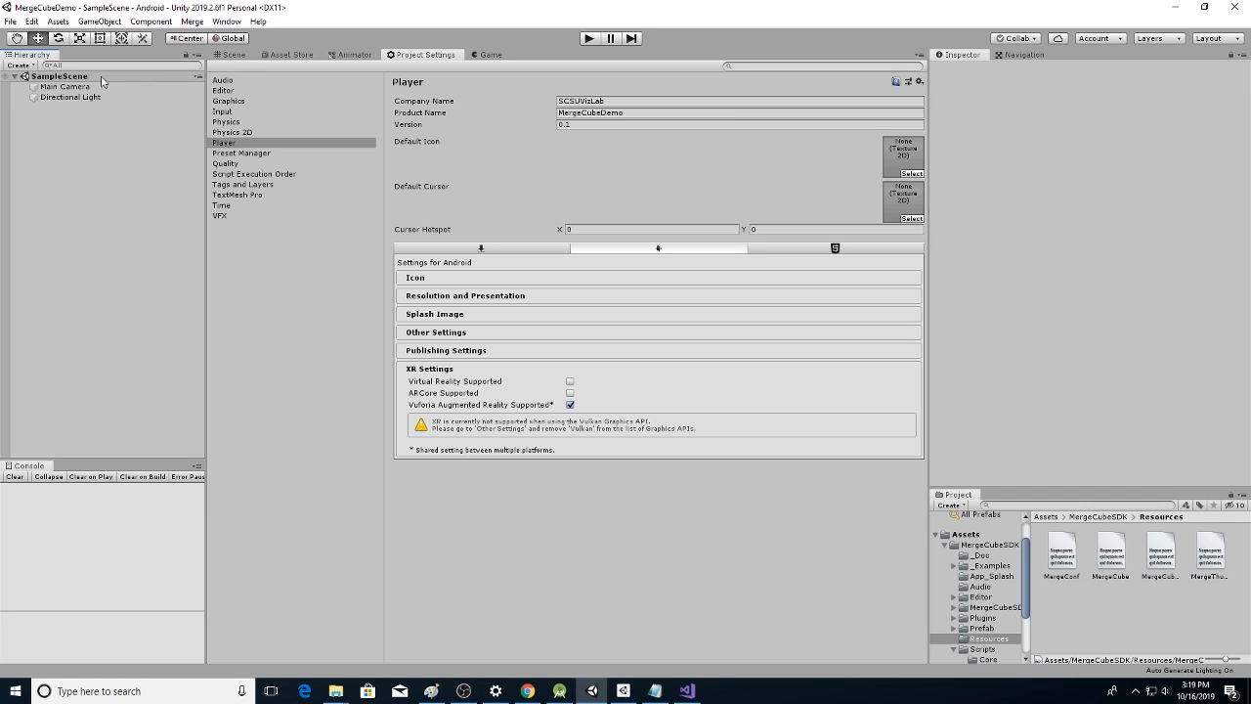
{"action": "left_click", "coordinate": [191, 22]}
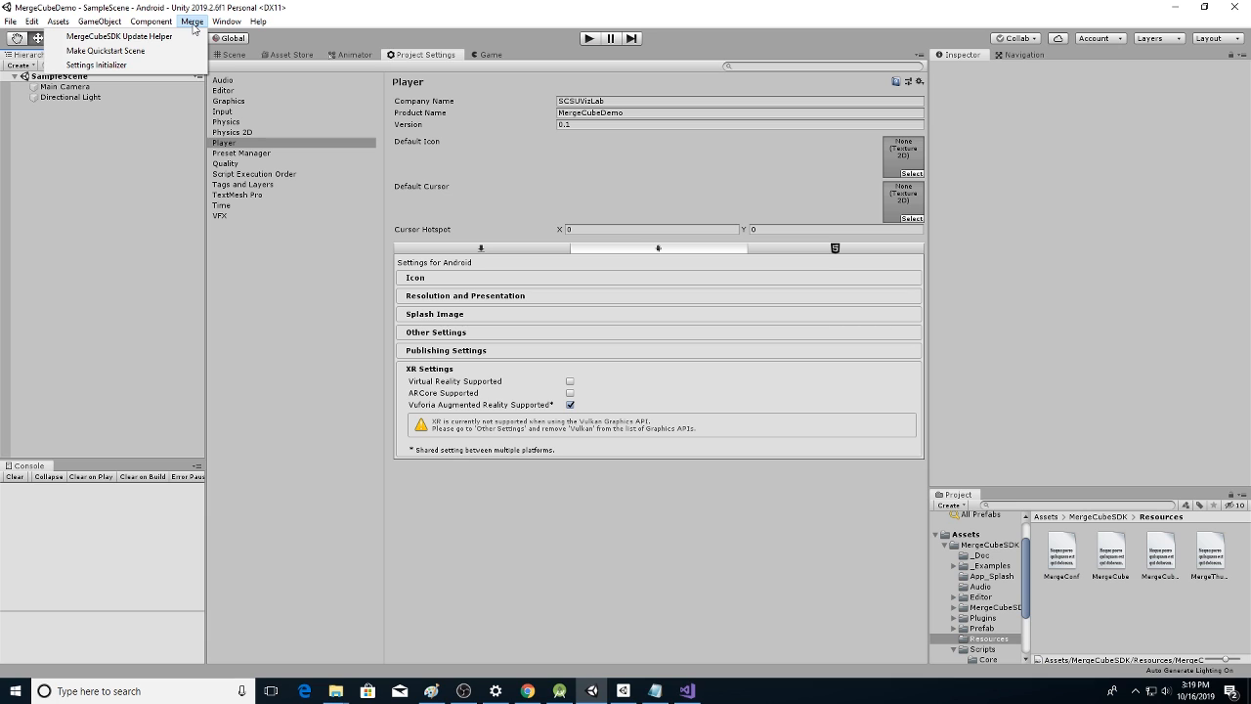
{"action": "left_click", "coordinate": [148, 67]}
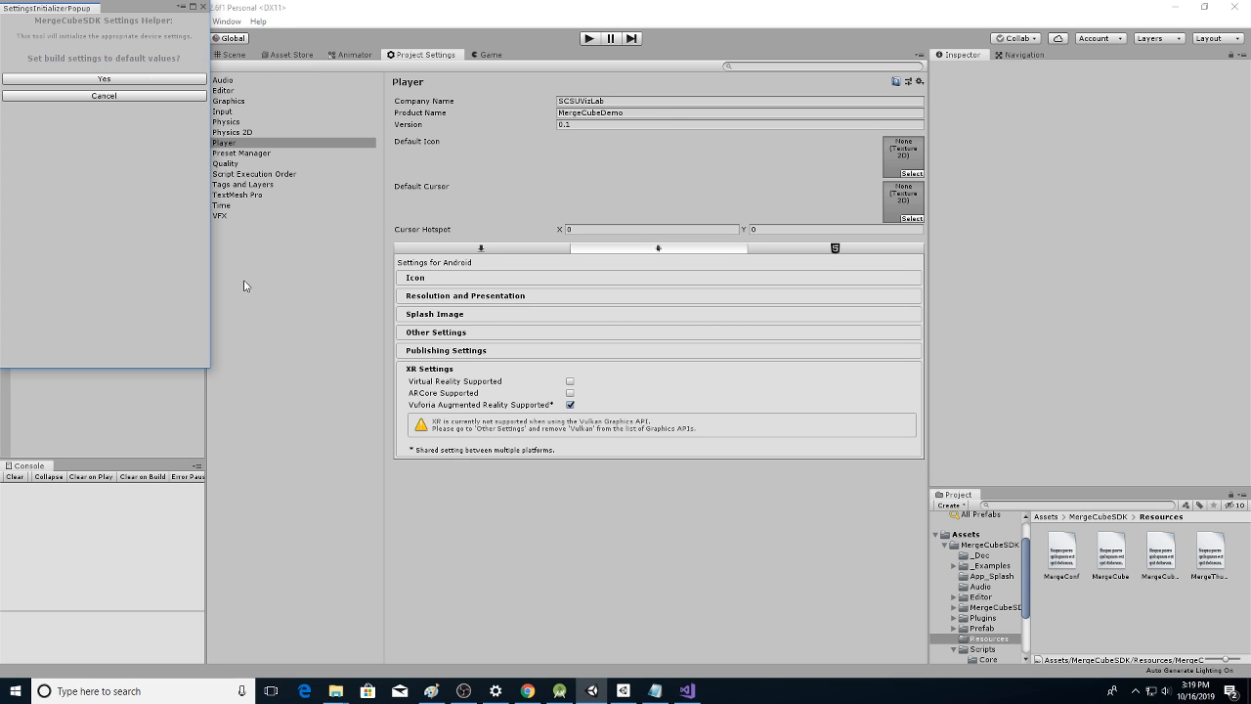
{"action": "left_click", "coordinate": [134, 79]}
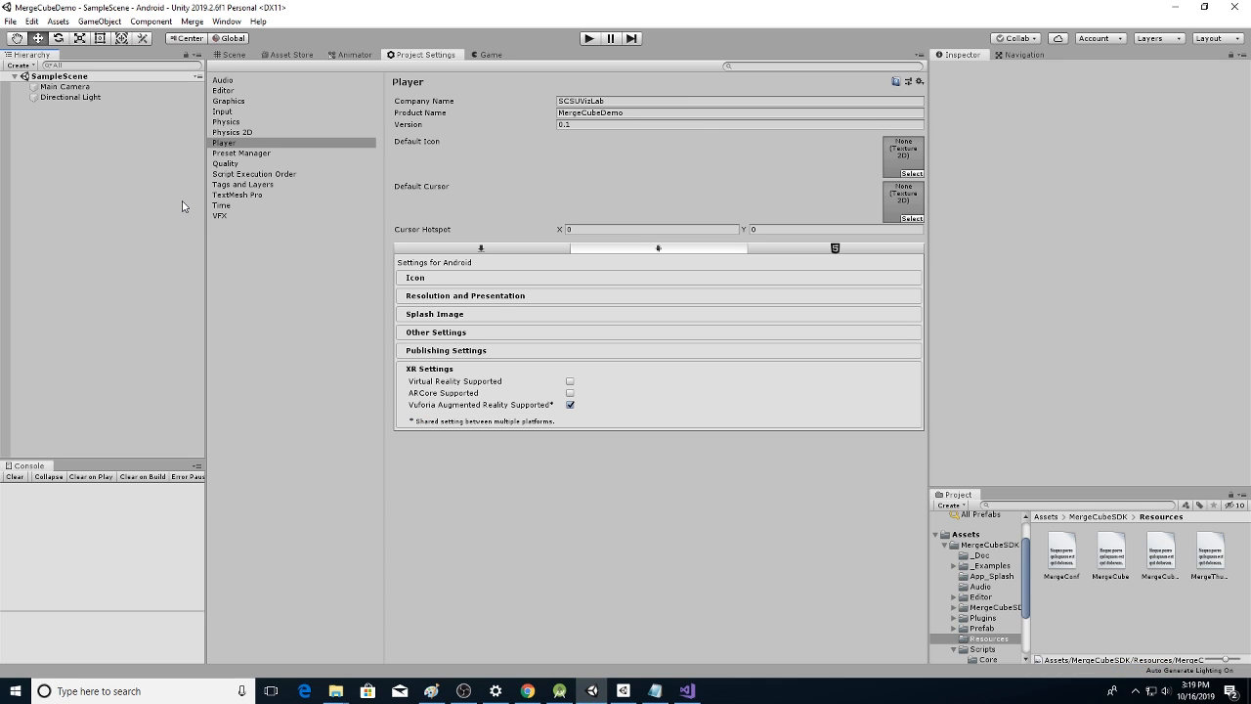
Make a Merge quickstart scene and show it in the Scene view with the MergeConfigurationFile from Assets/Resources selected
{"action": "left_click", "coordinate": [192, 21]}
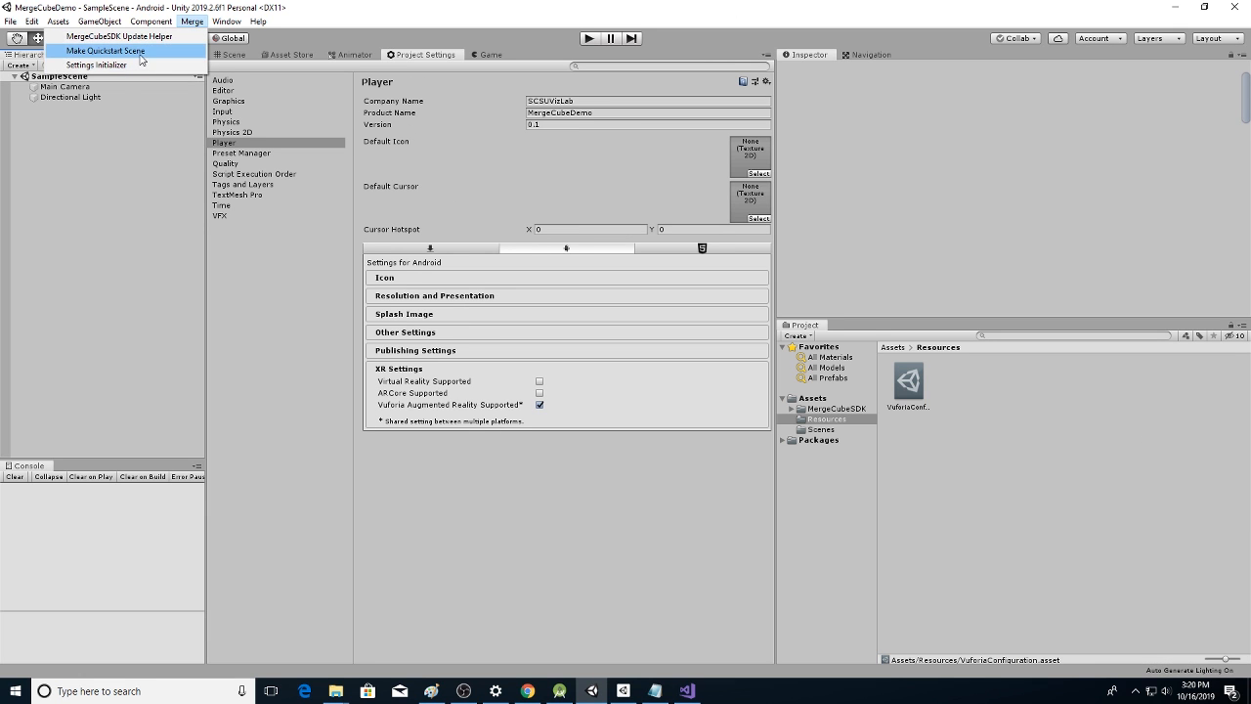
{"action": "left_click", "coordinate": [106, 50]}
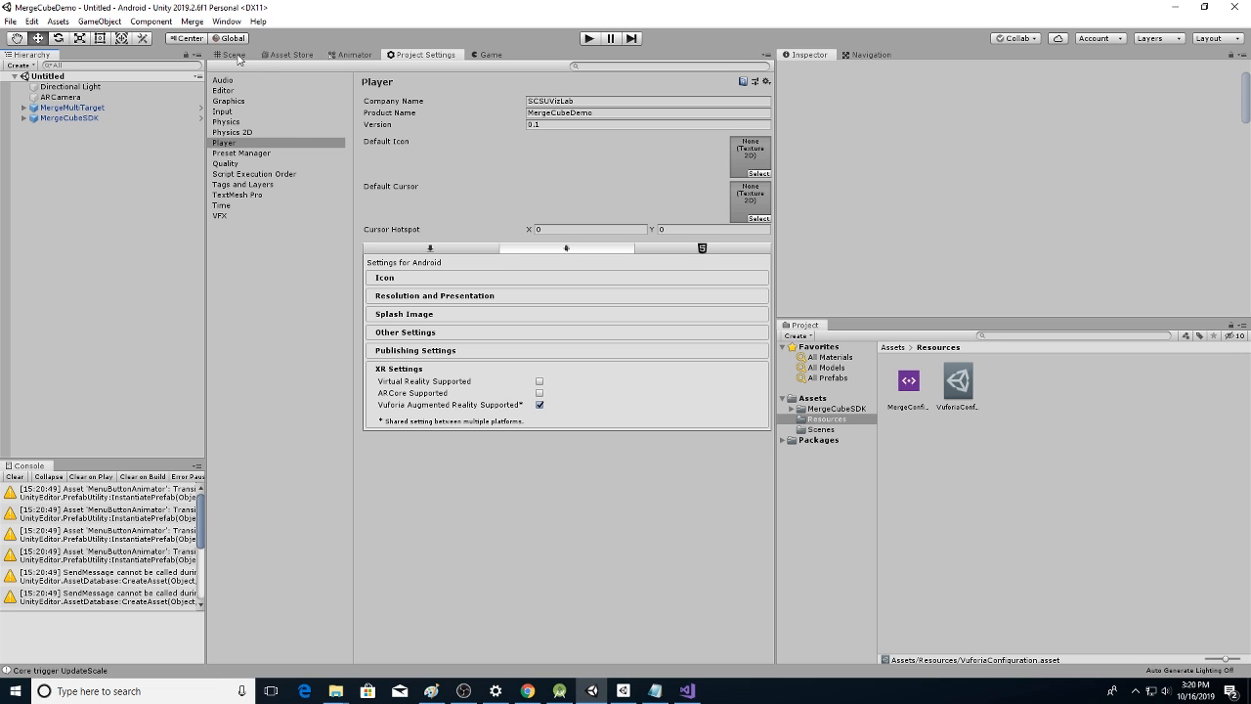
{"action": "left_click", "coordinate": [910, 383]}
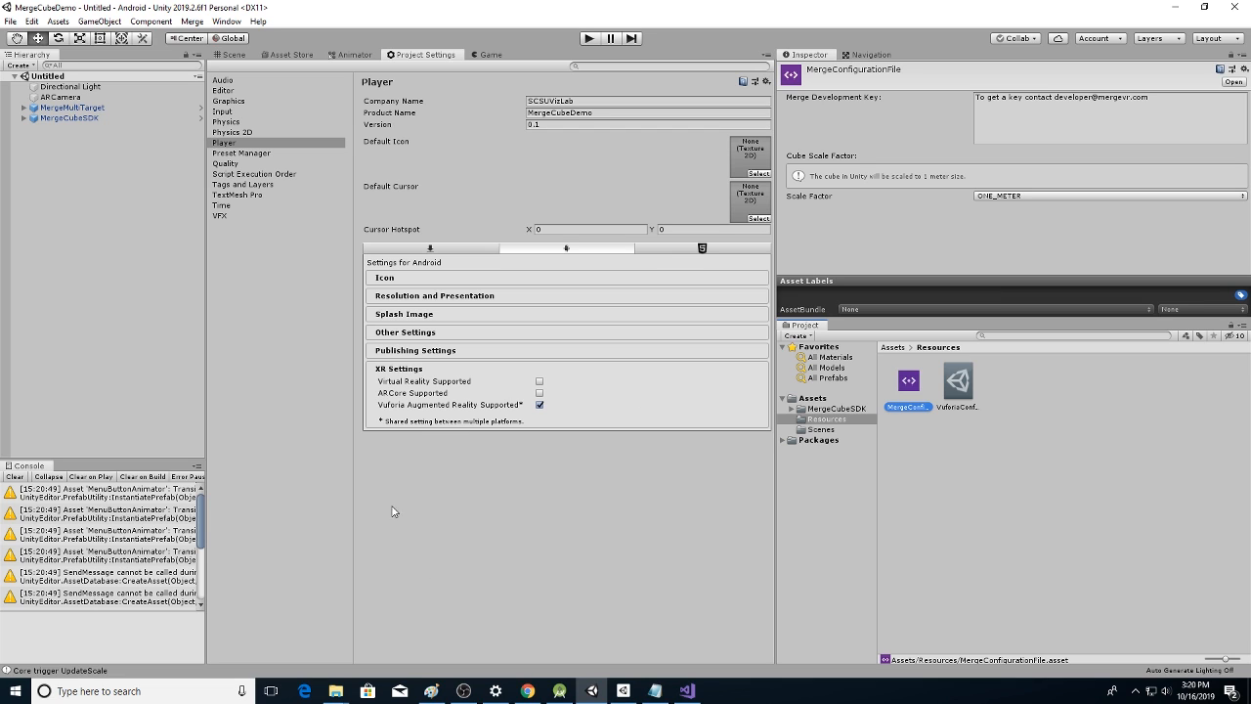
{"action": "left_click", "coordinate": [235, 55]}
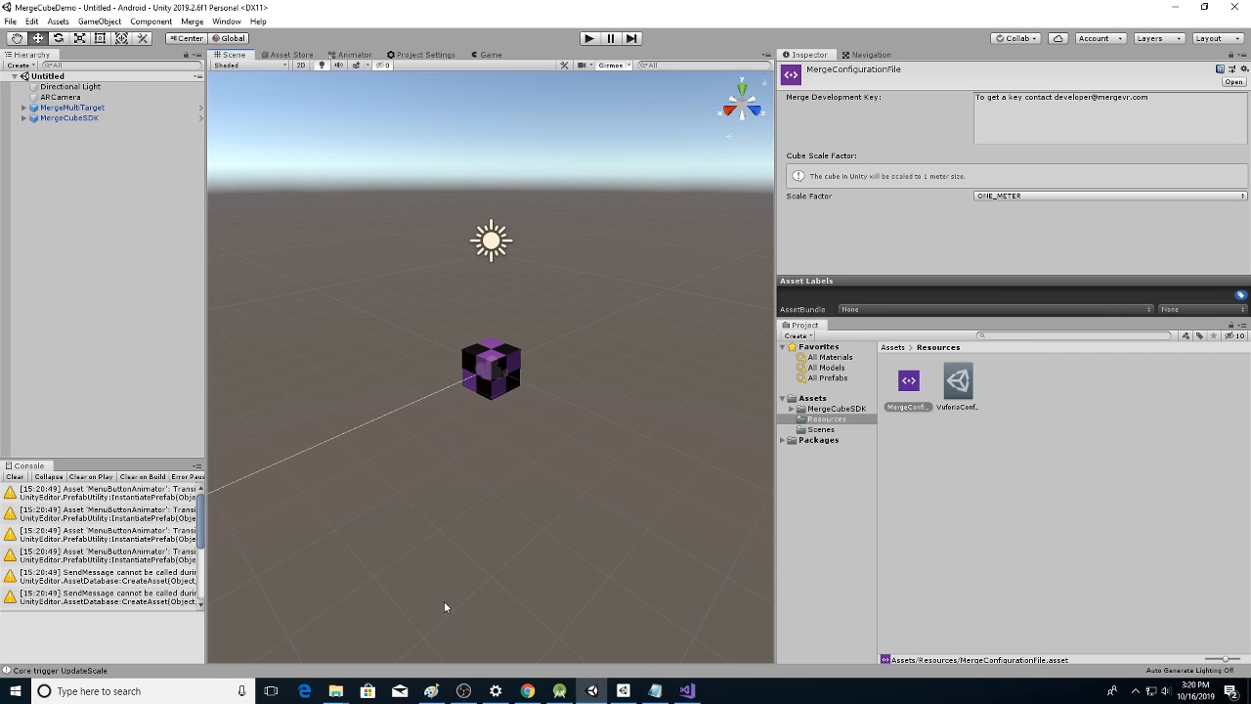
Copy the Merge Cube license key from the APIKeys file in Notepad and paste it into MergeConfigurationFile's Merge Development Key field
{"action": "left_click", "coordinate": [655, 691]}
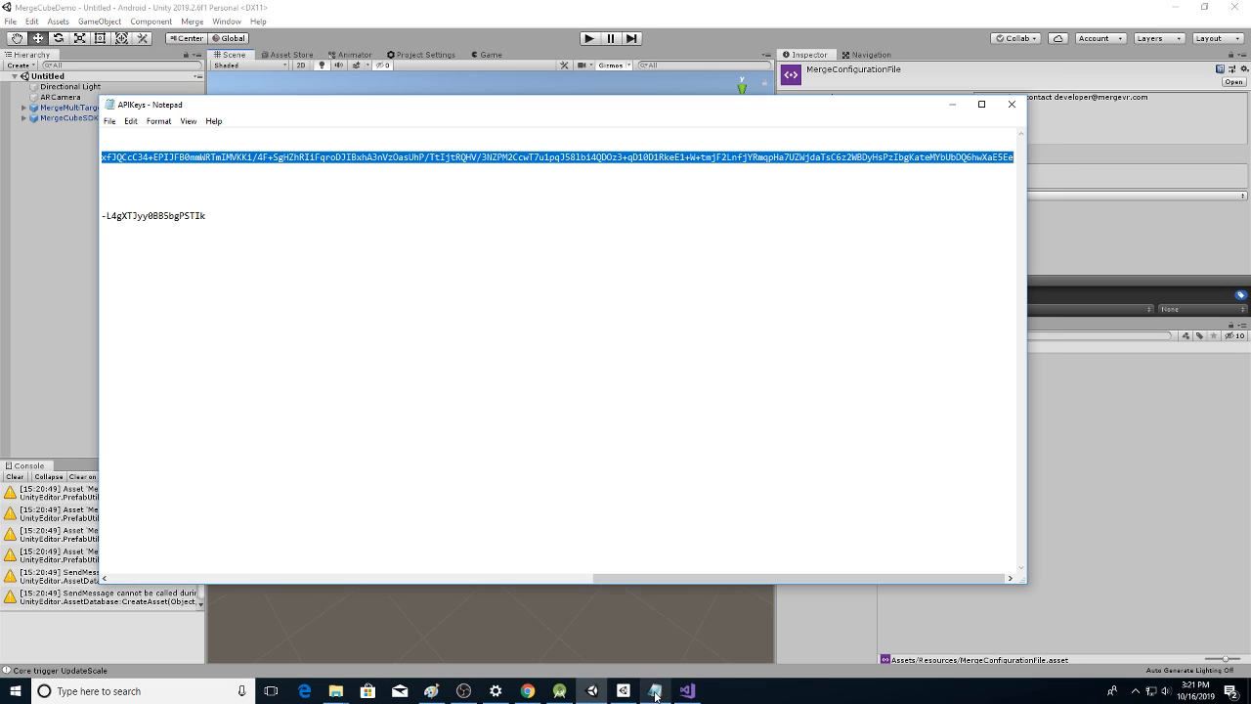
{"action": "left_click_drag", "start_coordinate": [239, 225], "coordinate": [35, 219]}
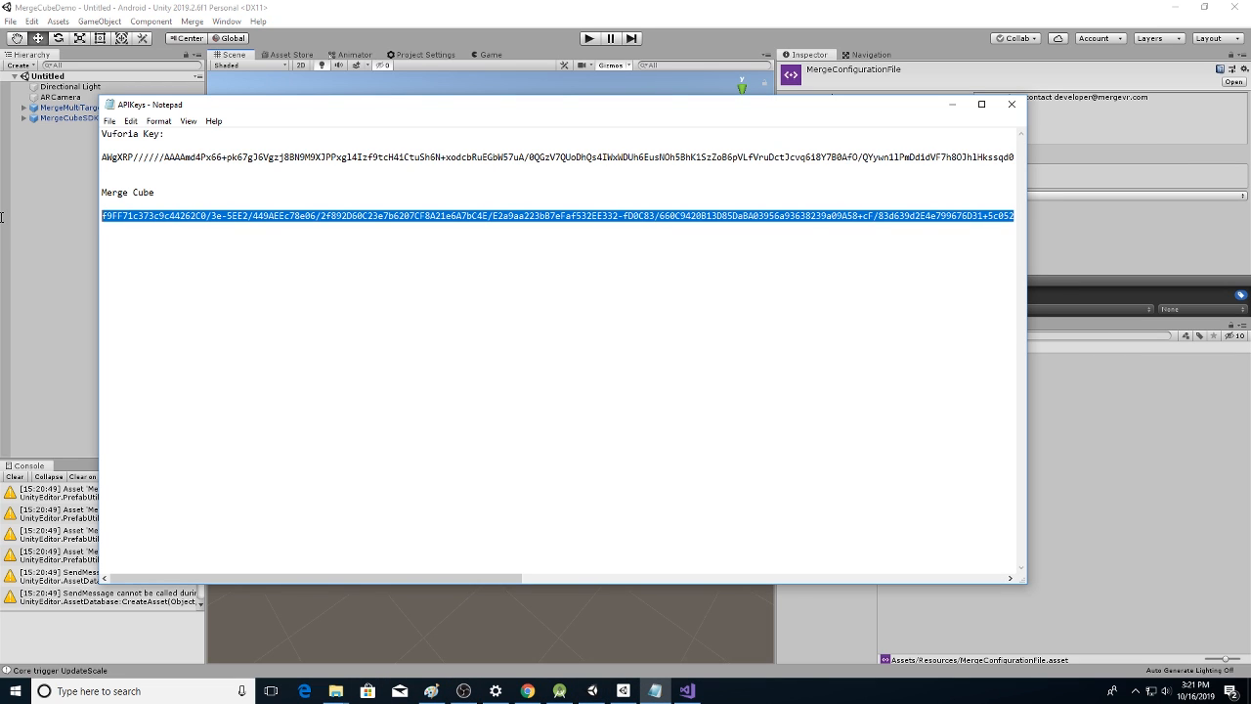
{"action": "right_click", "coordinate": [510, 216]}
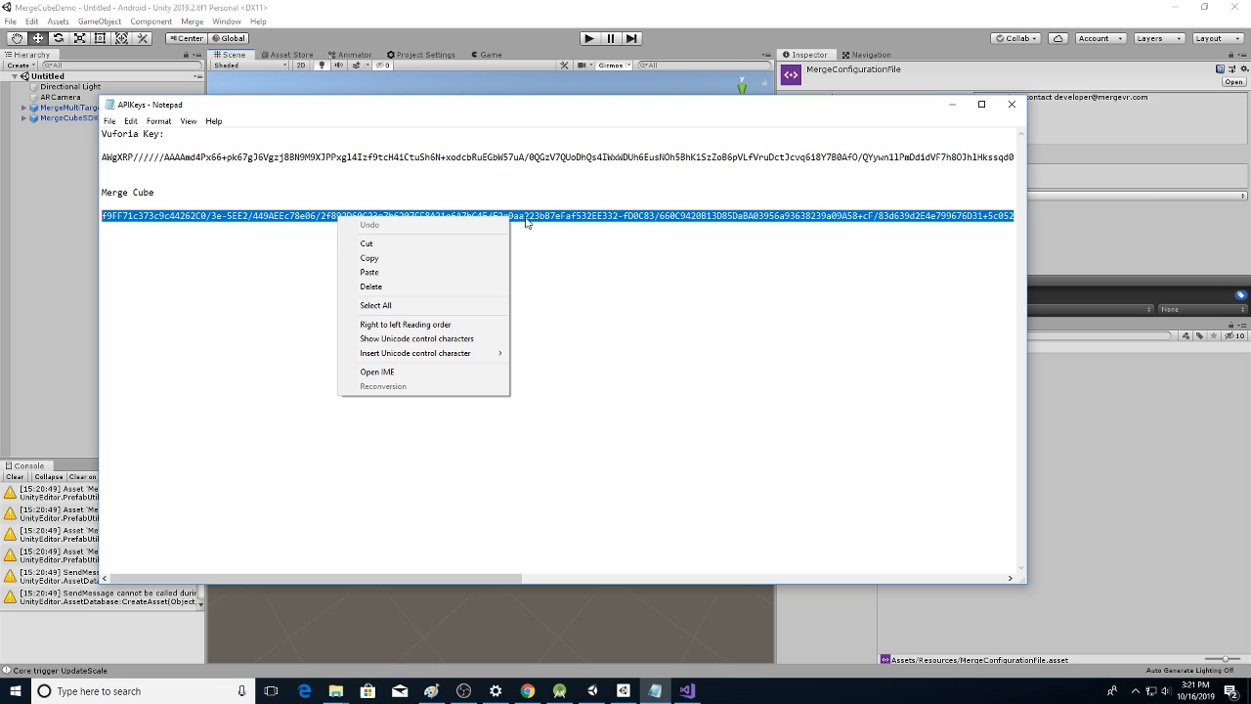
{"action": "left_click", "coordinate": [439, 262]}
{"action": "left_click", "coordinate": [1122, 221]}
{"action": "triple_click", "coordinate": [1004, 106]}
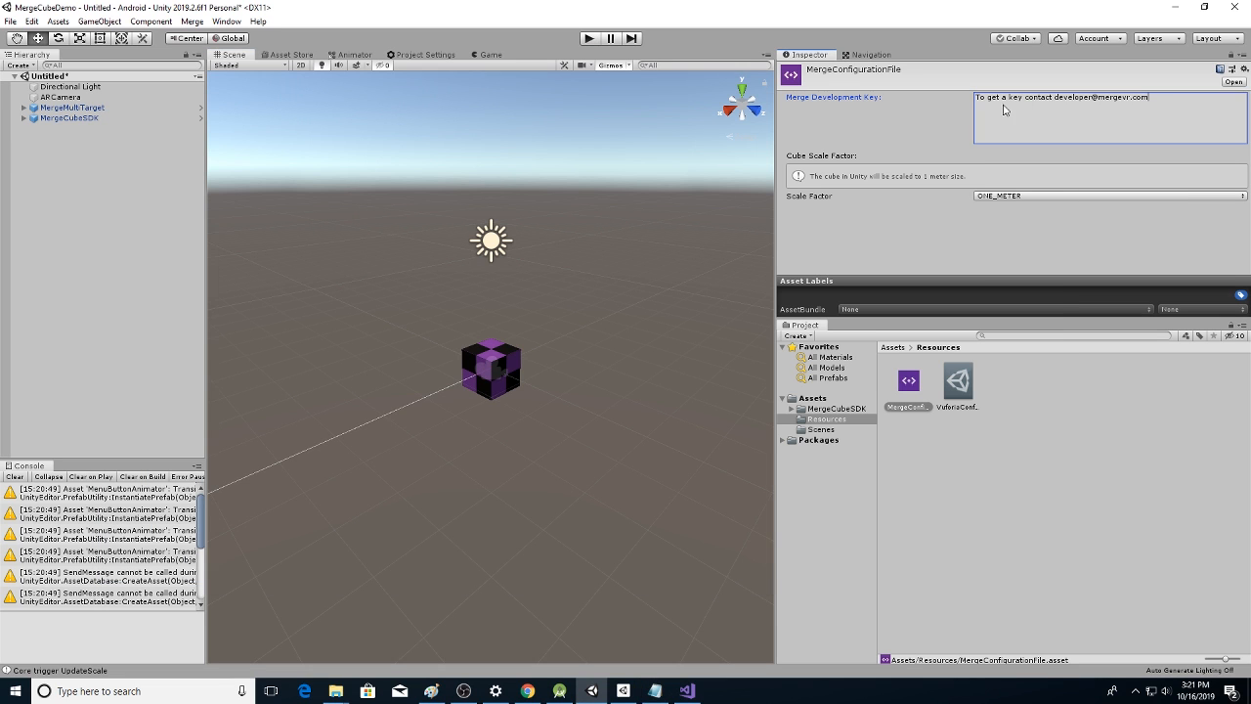
{"action": "right_click", "coordinate": [1090, 96]}
{"action": "left_click", "coordinate": [1120, 131]}
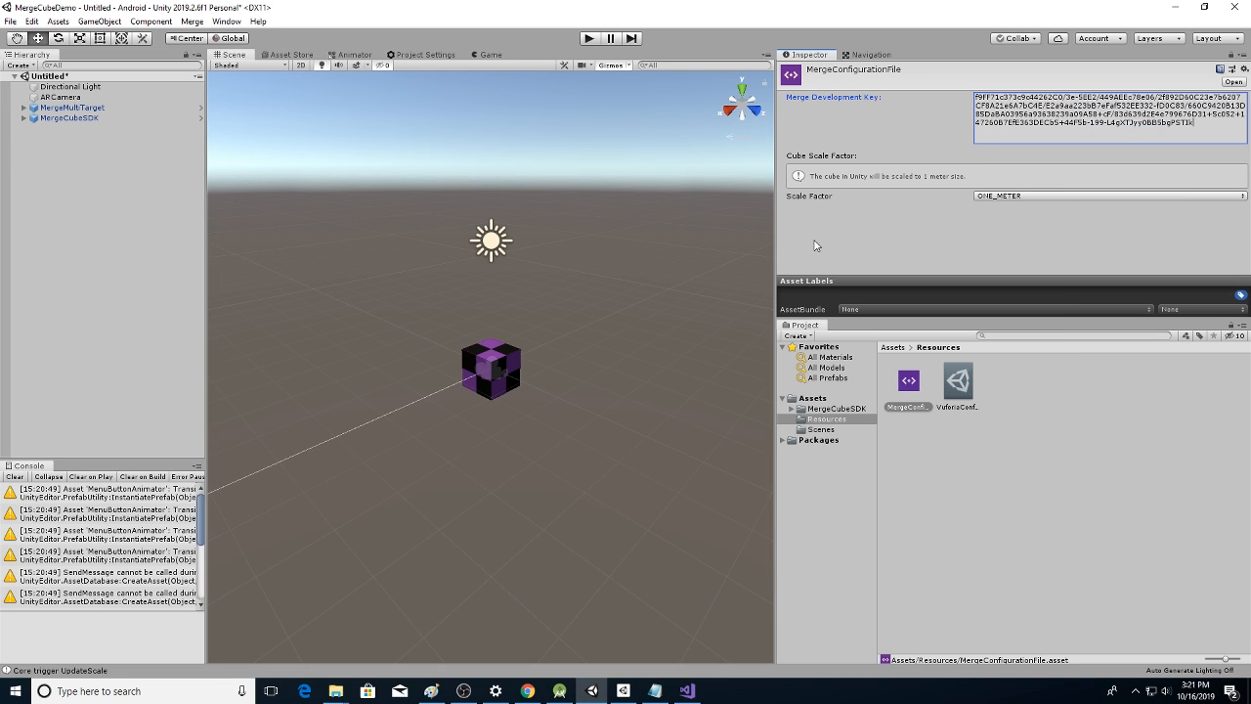
Examine the checkered reference cube and camera from several angles and up close in the Scene view
{"action": "left_click", "coordinate": [929, 237]}
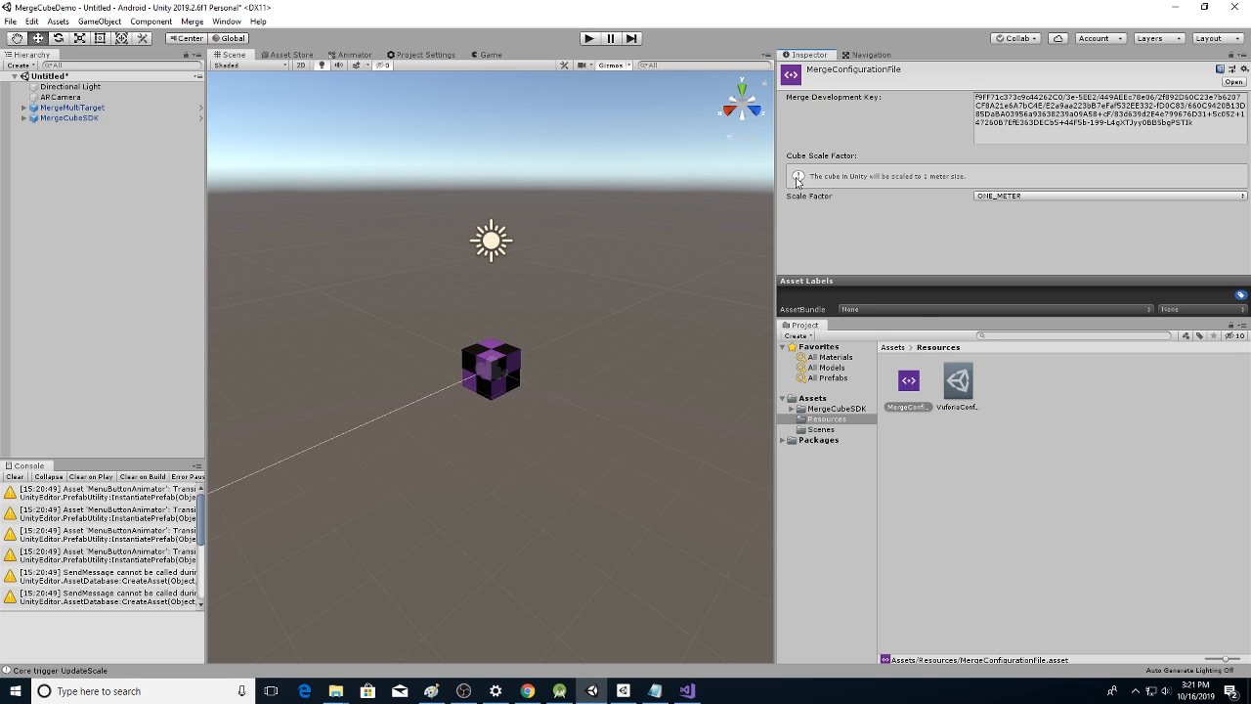
{"action": "right_click_drag", "start_coordinate": [433, 386], "coordinate": [569, 383]}
{"action": "middle_click_drag", "start_coordinate": [348, 366], "coordinate": [699, 421]}
{"action": "right_click_drag", "start_coordinate": [568, 478], "coordinate": [462, 473]}
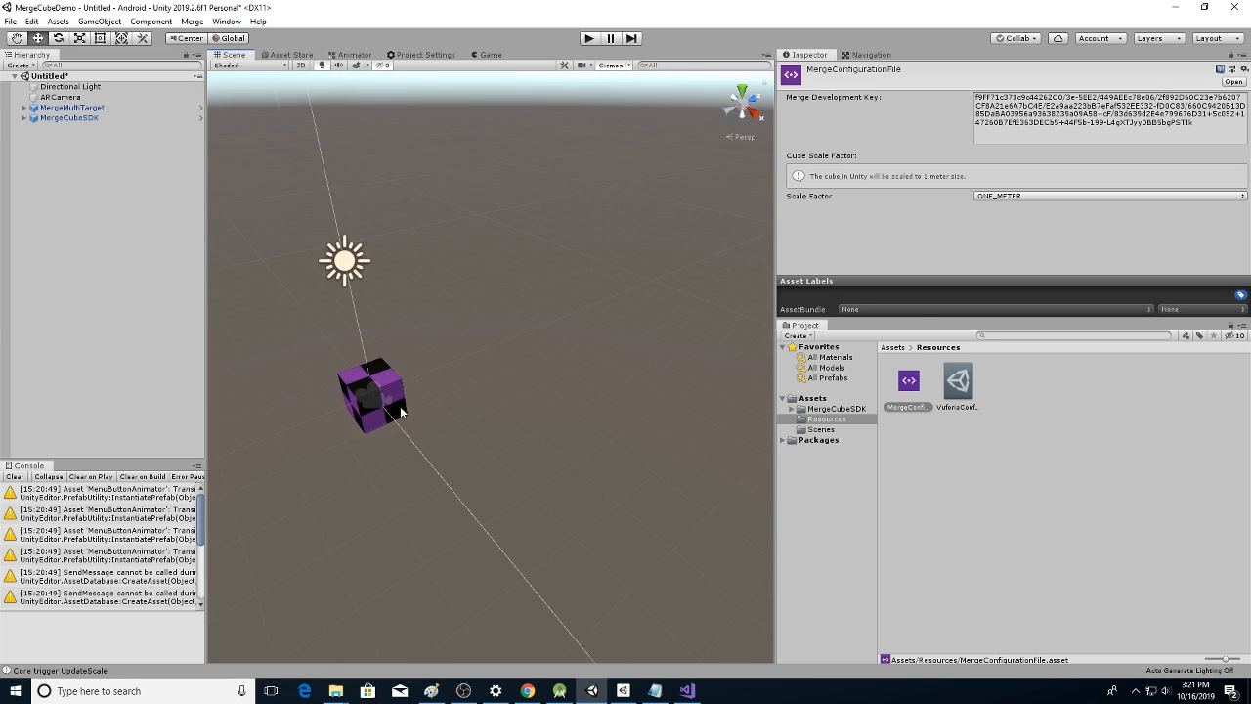
{"action": "scroll", "coordinate": [400, 406], "scroll_direction": "up", "scroll_amount": 5}
{"action": "right_click_drag", "start_coordinate": [365, 426], "coordinate": [467, 395]}
{"action": "middle_click_drag", "start_coordinate": [264, 488], "coordinate": [587, 362]}
{"action": "scroll", "coordinate": [586, 363], "scroll_direction": "down", "scroll_amount": 2}
{"action": "right_click_drag", "start_coordinate": [578, 394], "coordinate": [581, 456]}
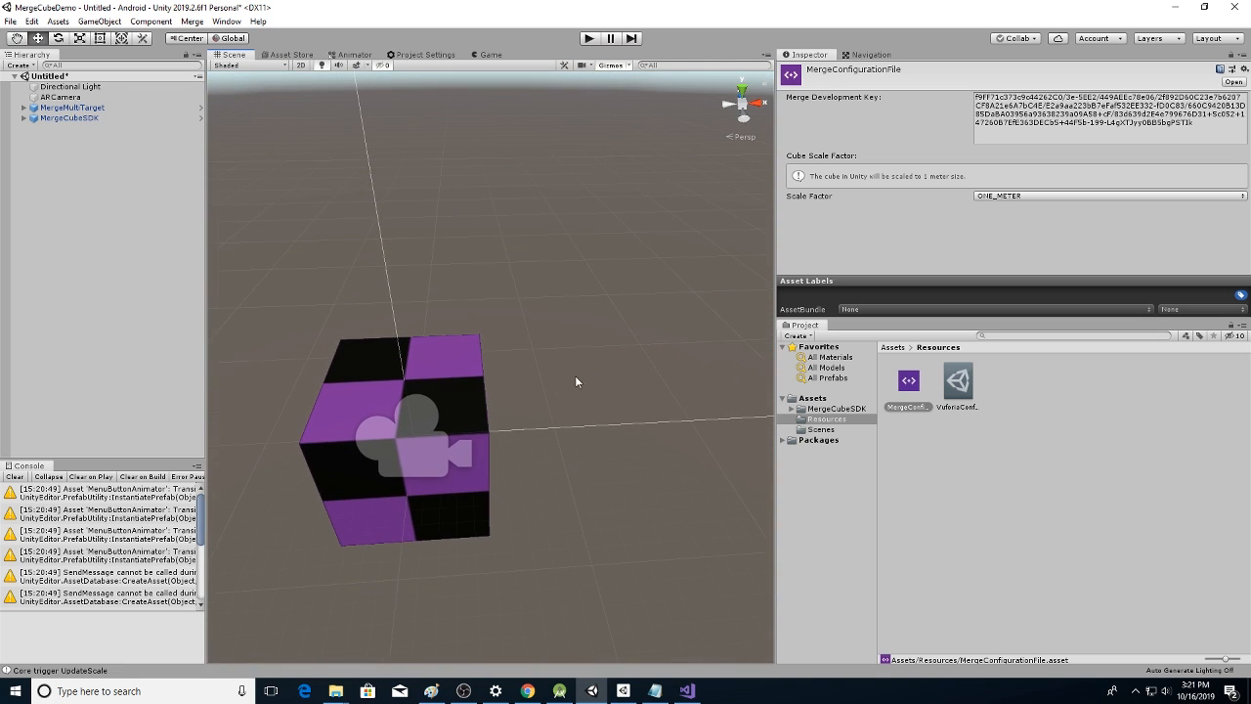
Expand MergeMultiTarget and MergeCubeSDK in the hierarchy, then select MergeMultiTargetScalerRoot and reveal its child objects
{"action": "left_click", "coordinate": [69, 107]}
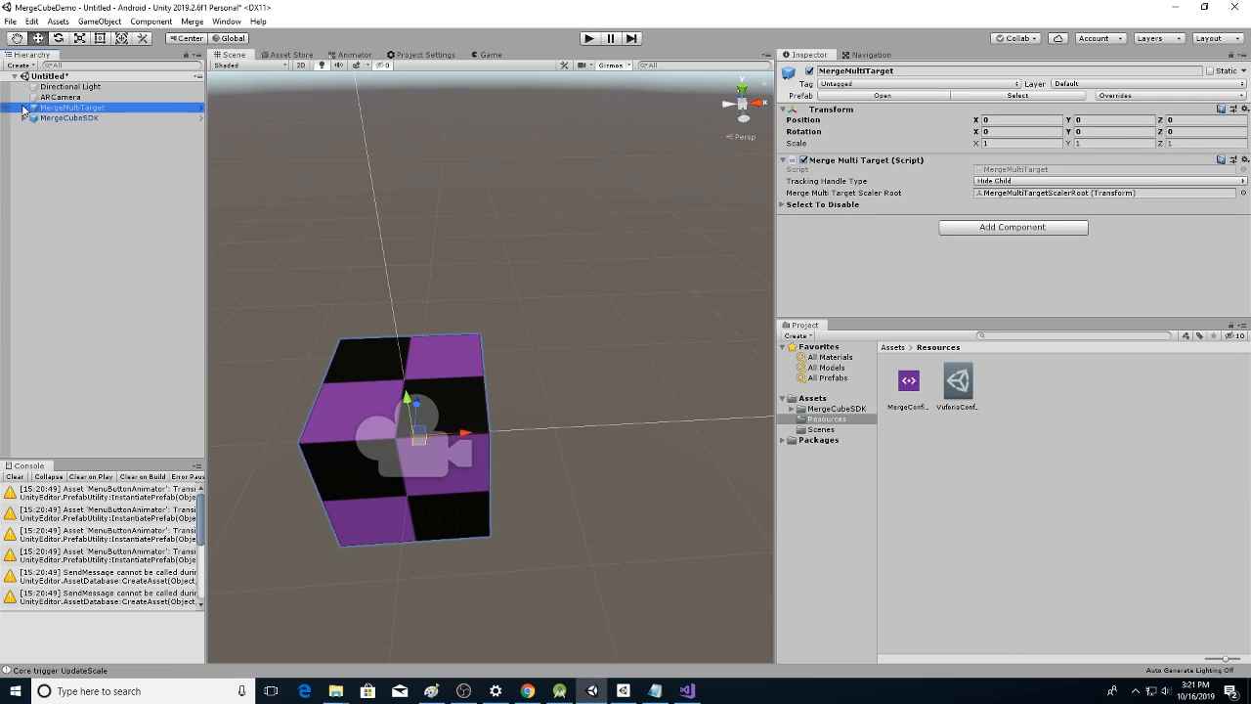
{"action": "left_click", "coordinate": [25, 107]}
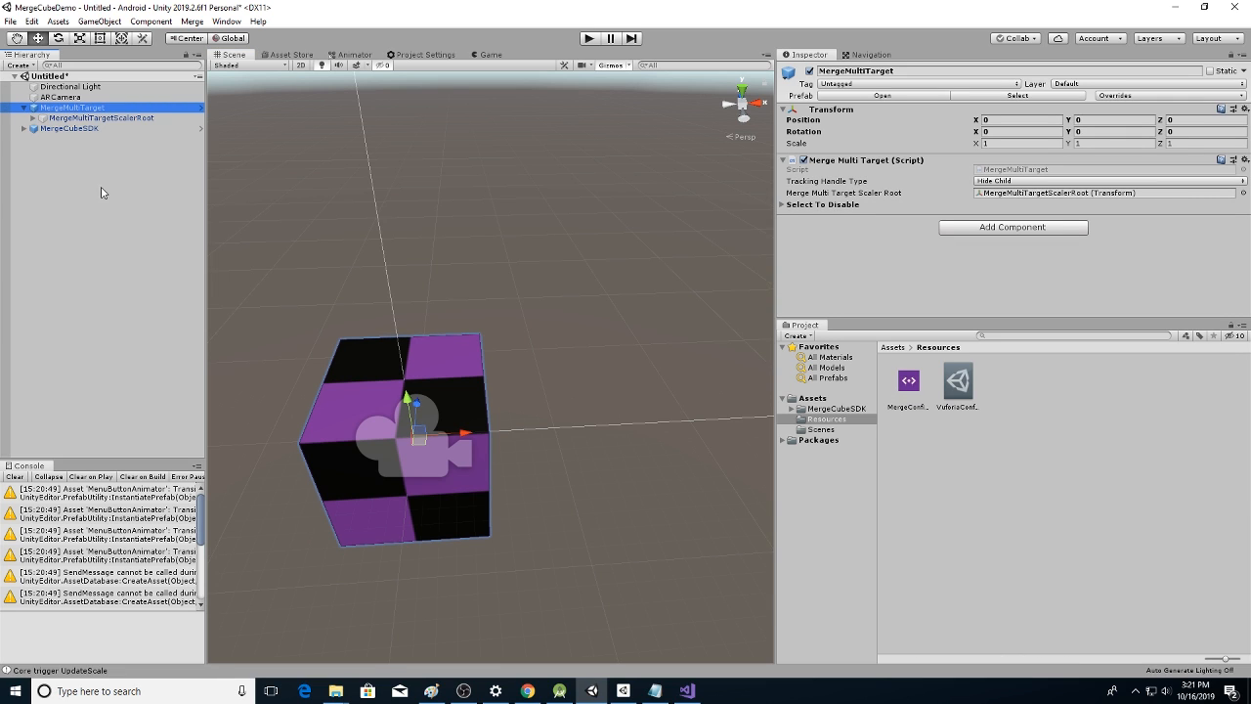
{"action": "left_click", "coordinate": [24, 128]}
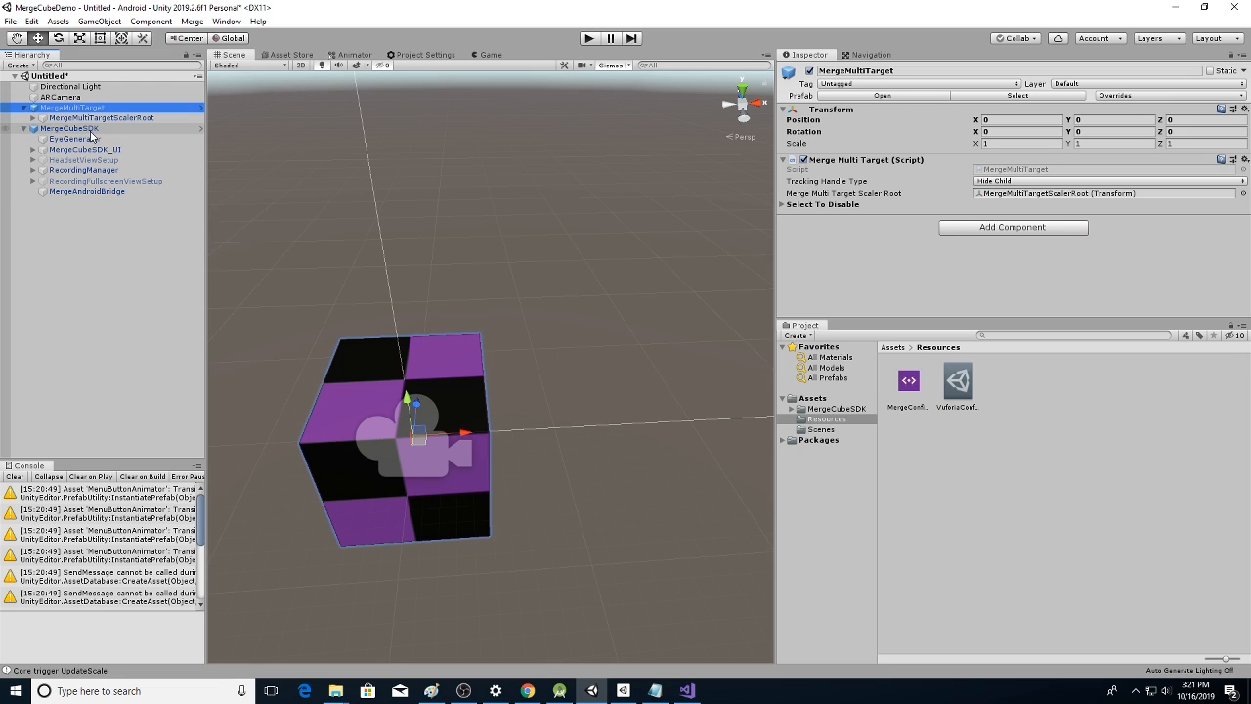
{"action": "left_click", "coordinate": [112, 119]}
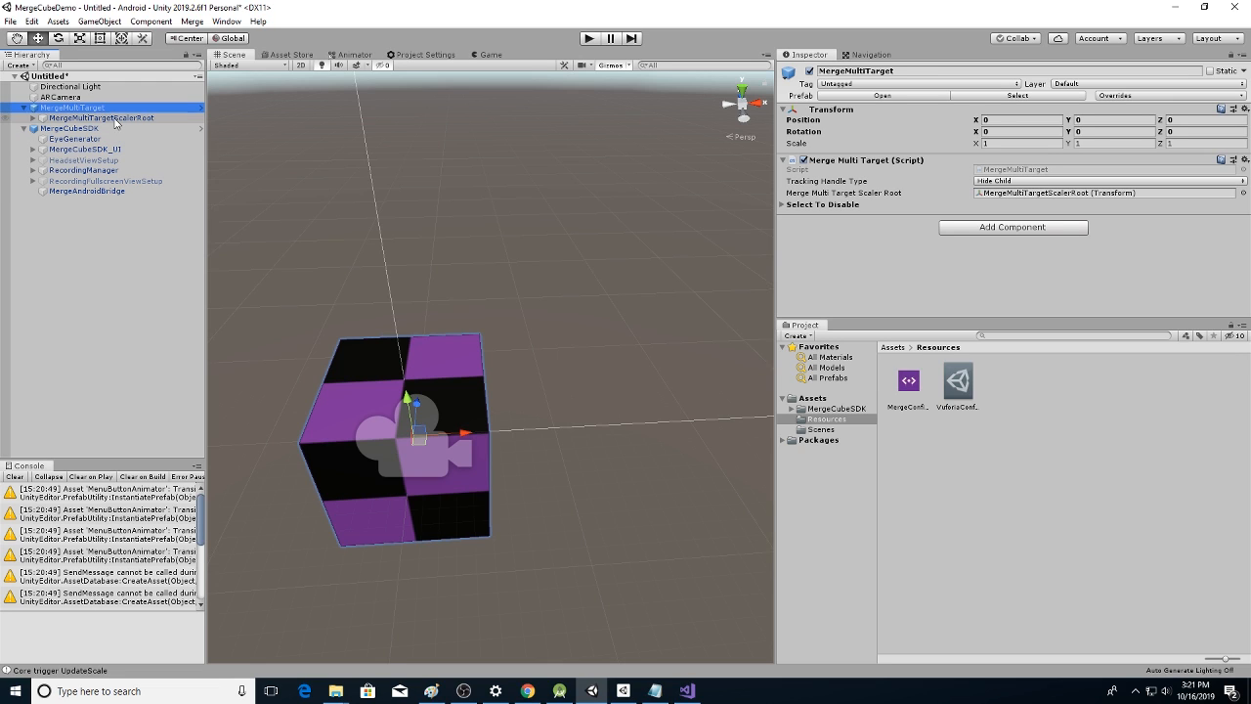
{"action": "left_click", "coordinate": [33, 118]}
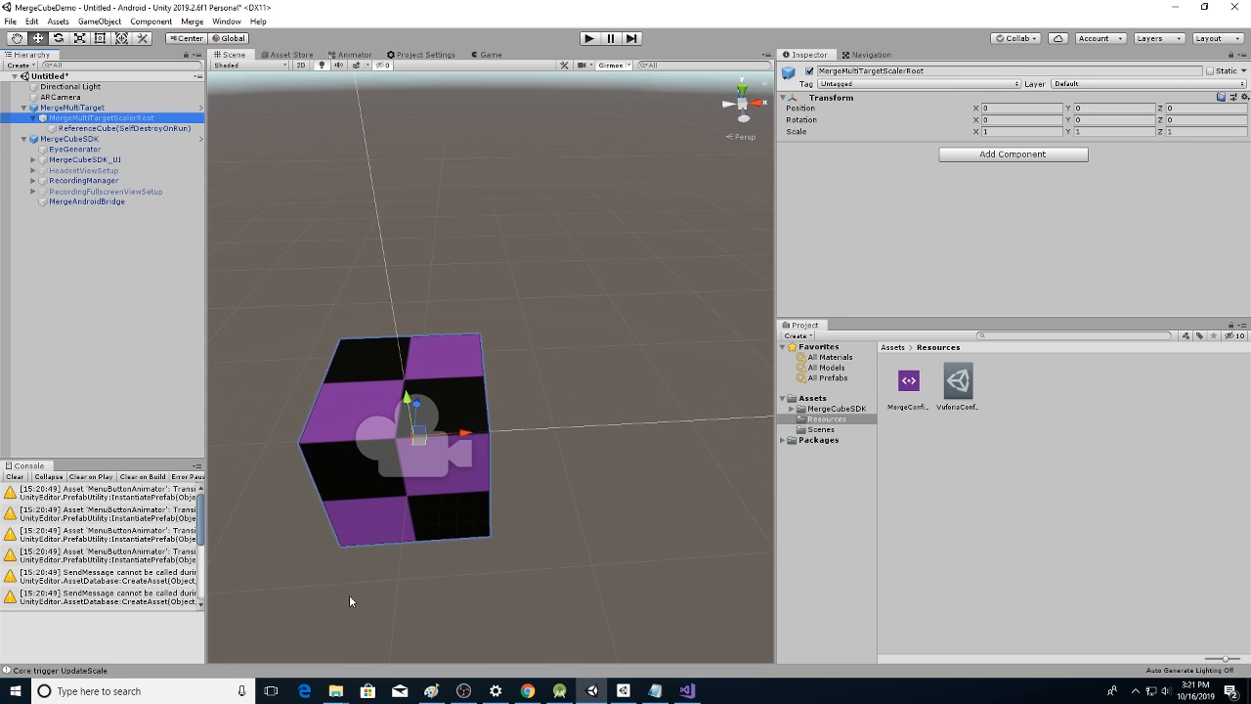
Switch to Chrome, read the MERGE Cube guide's instruction 13 on placing objects under MERGEMultiTargetScalerRoot, and return to Unity
{"action": "left_click", "coordinate": [527, 690]}
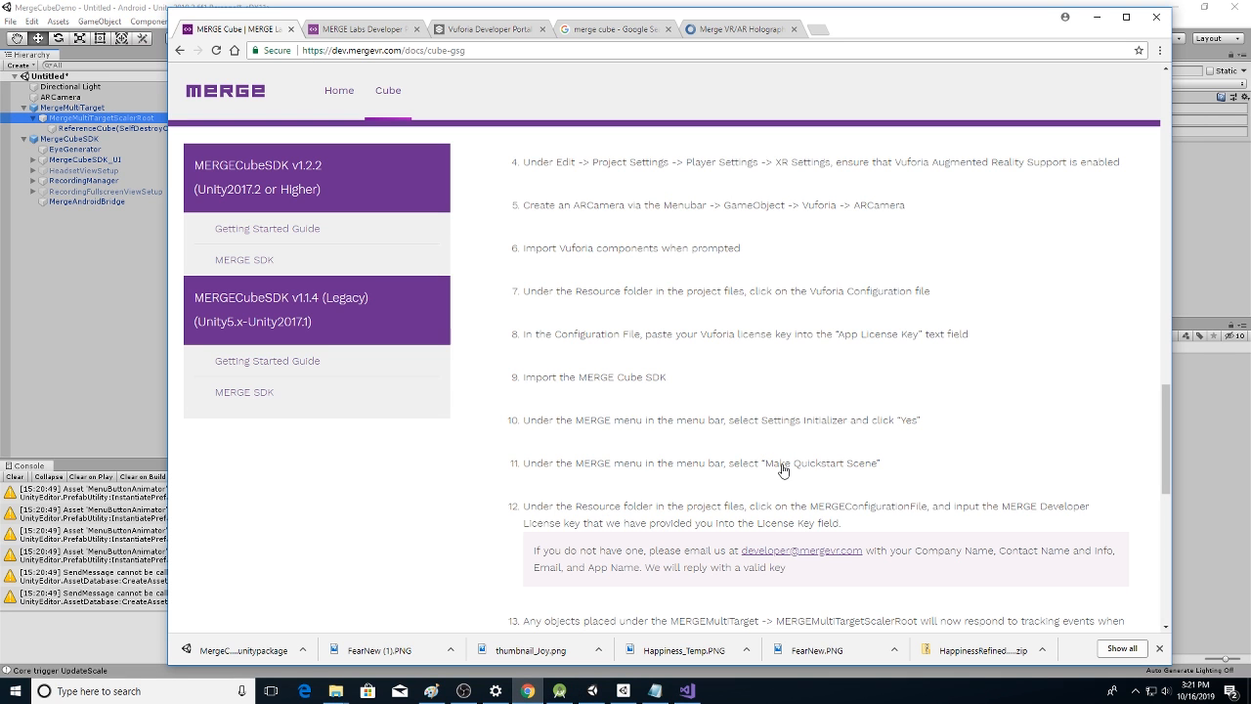
{"action": "scroll", "coordinate": [782, 471], "scroll_direction": "down", "scroll_amount": 2}
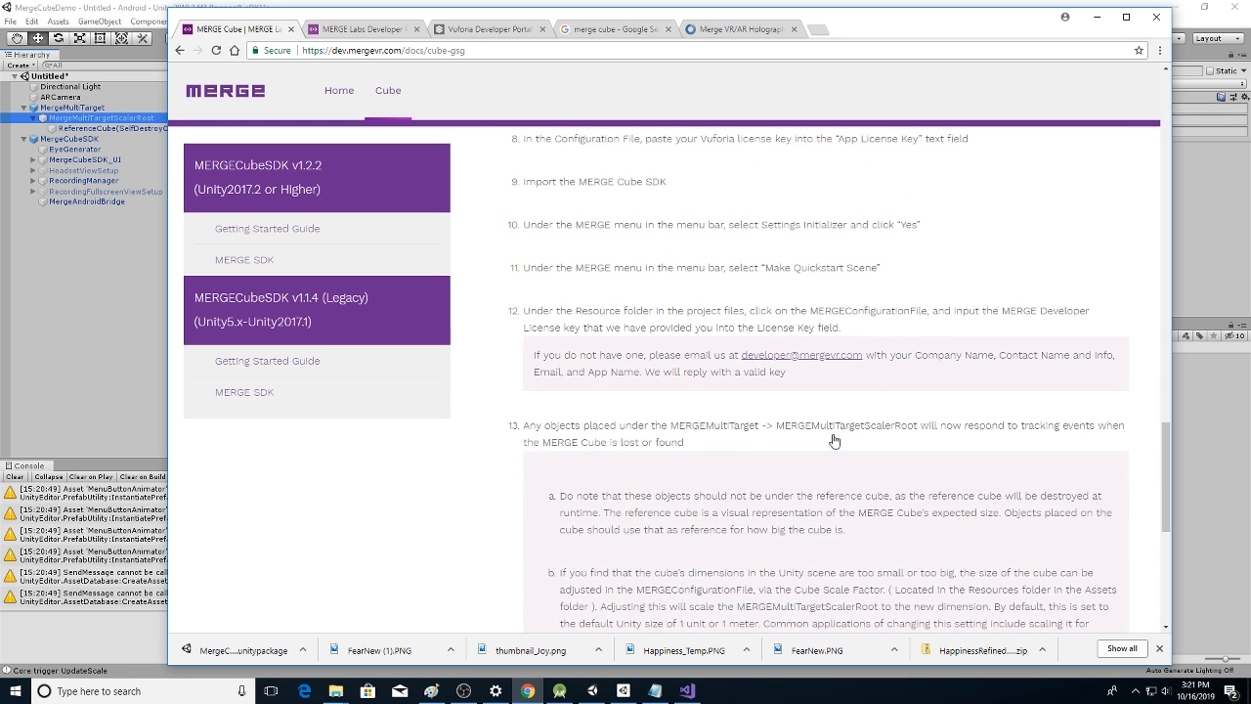
{"action": "scroll", "coordinate": [860, 450], "scroll_direction": "down", "scroll_amount": 2}
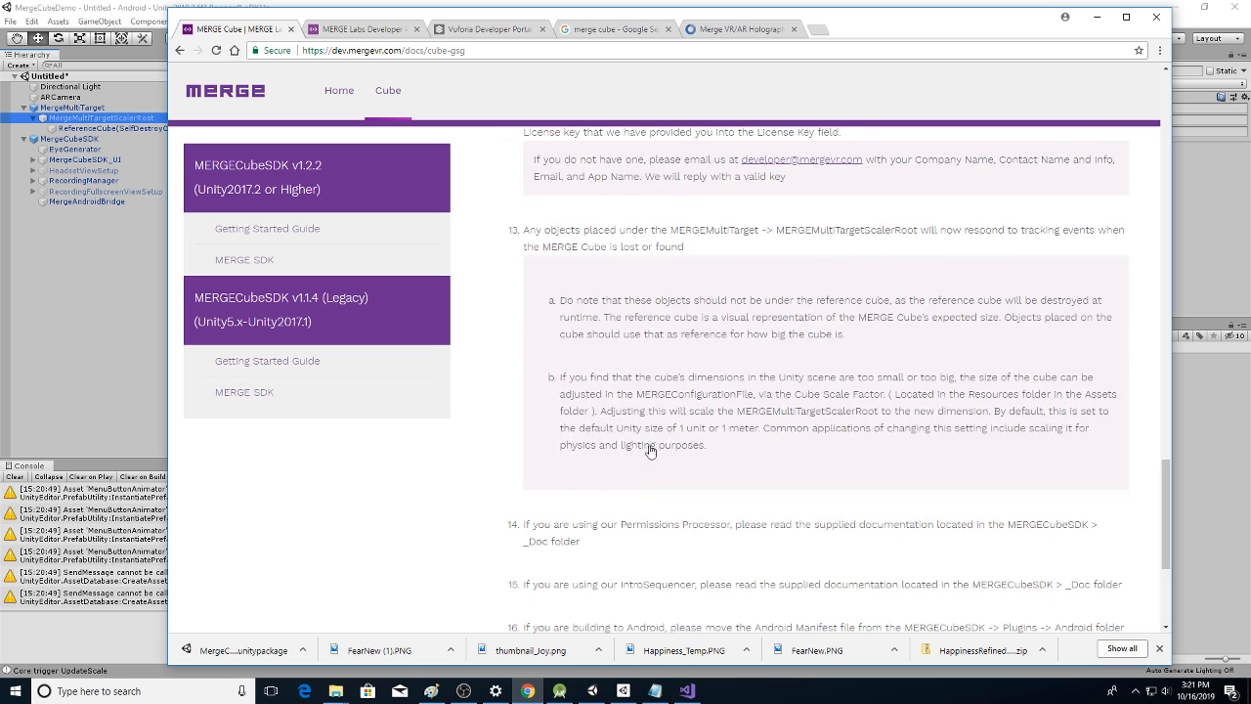
{"action": "left_click", "coordinate": [1097, 16]}
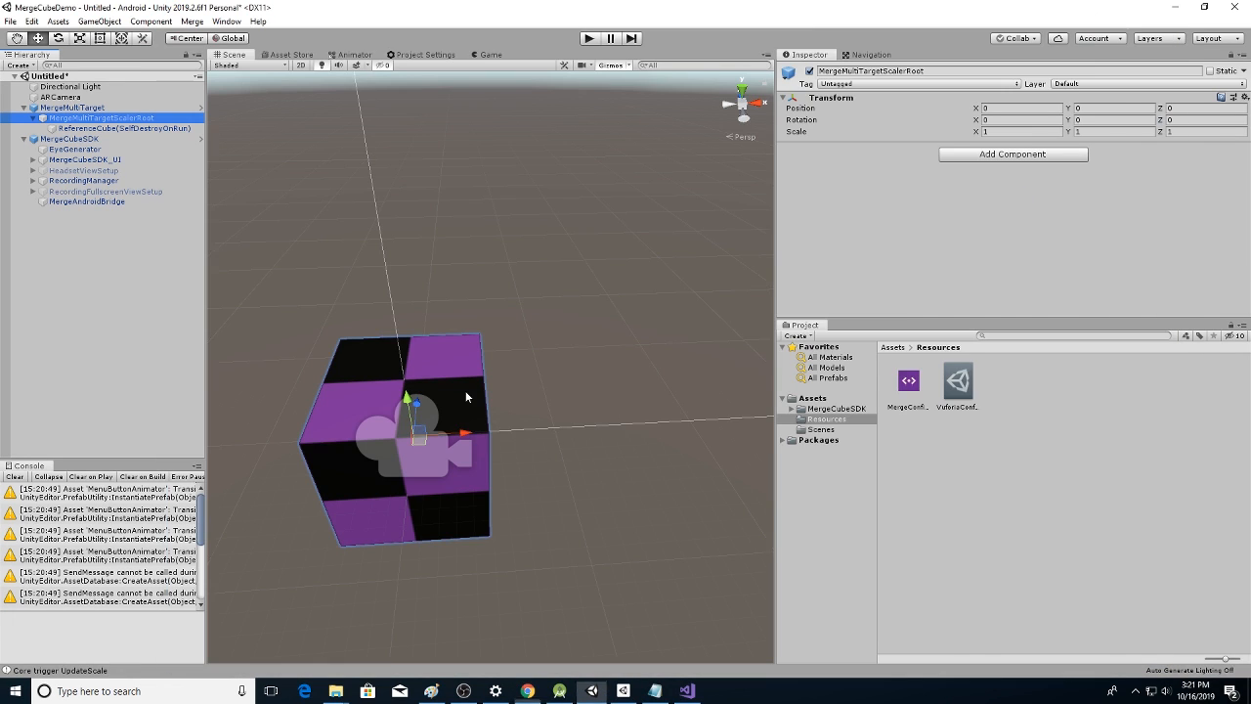
Switch to the Unity_Projects window in File Explorer and open TedX_Project's Assets/Models folder
{"action": "mouse_move", "coordinate": [335, 693]}
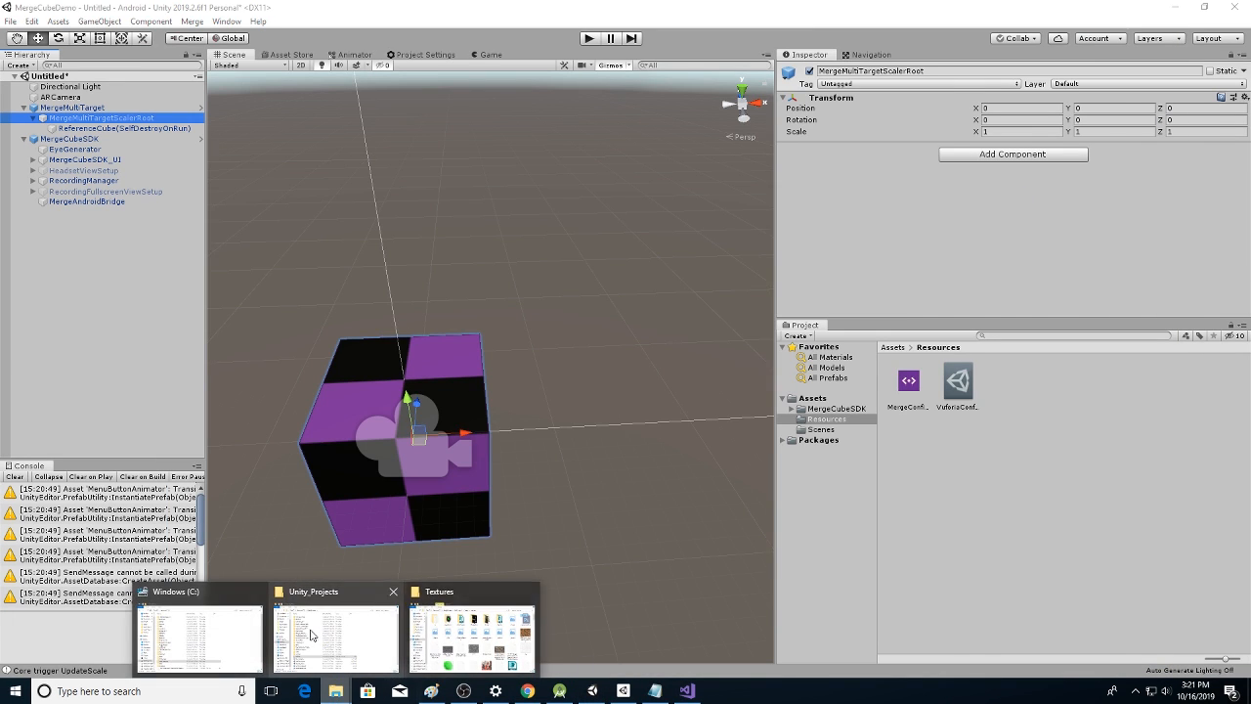
{"action": "mouse_move", "coordinate": [311, 631]}
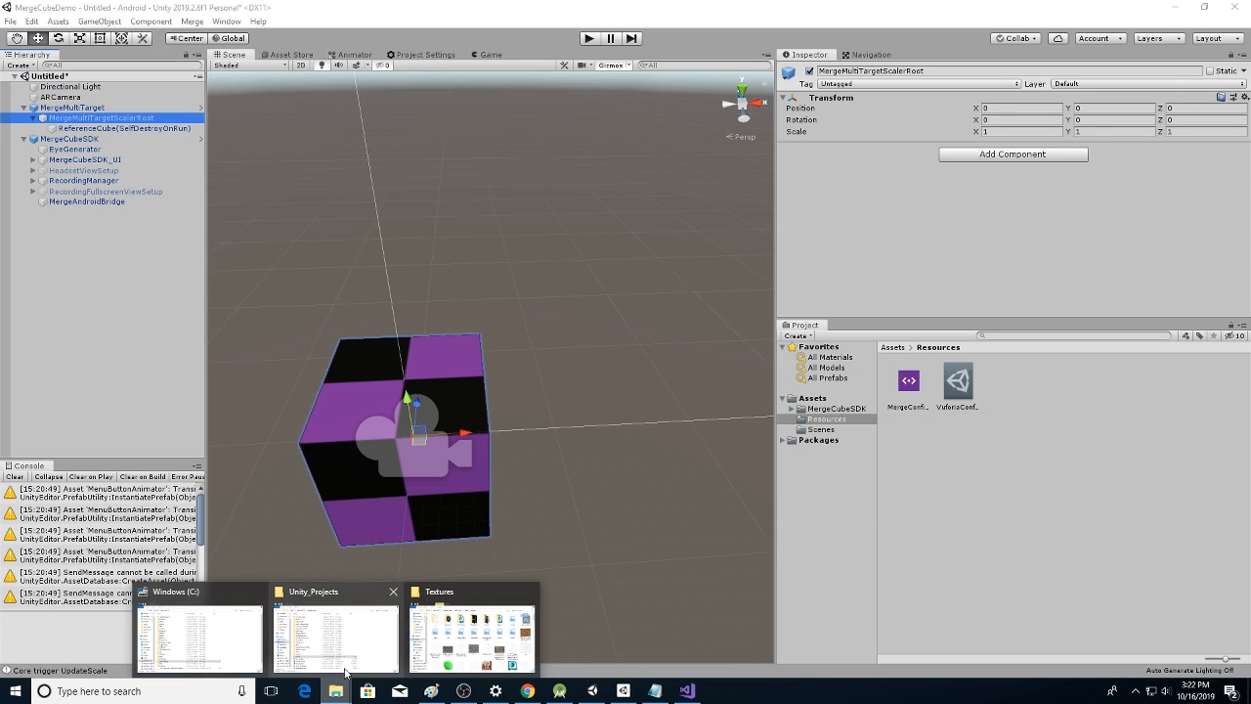
{"action": "left_click", "coordinate": [344, 640]}
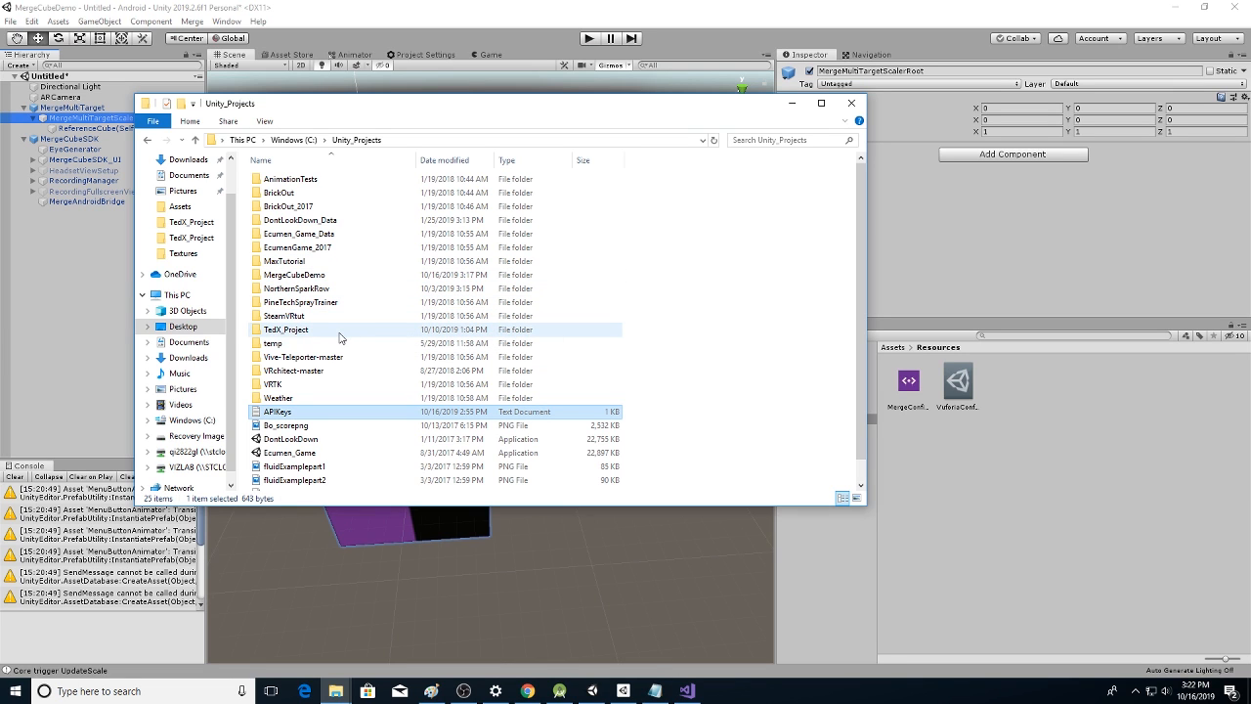
{"action": "mouse_move", "coordinate": [338, 336]}
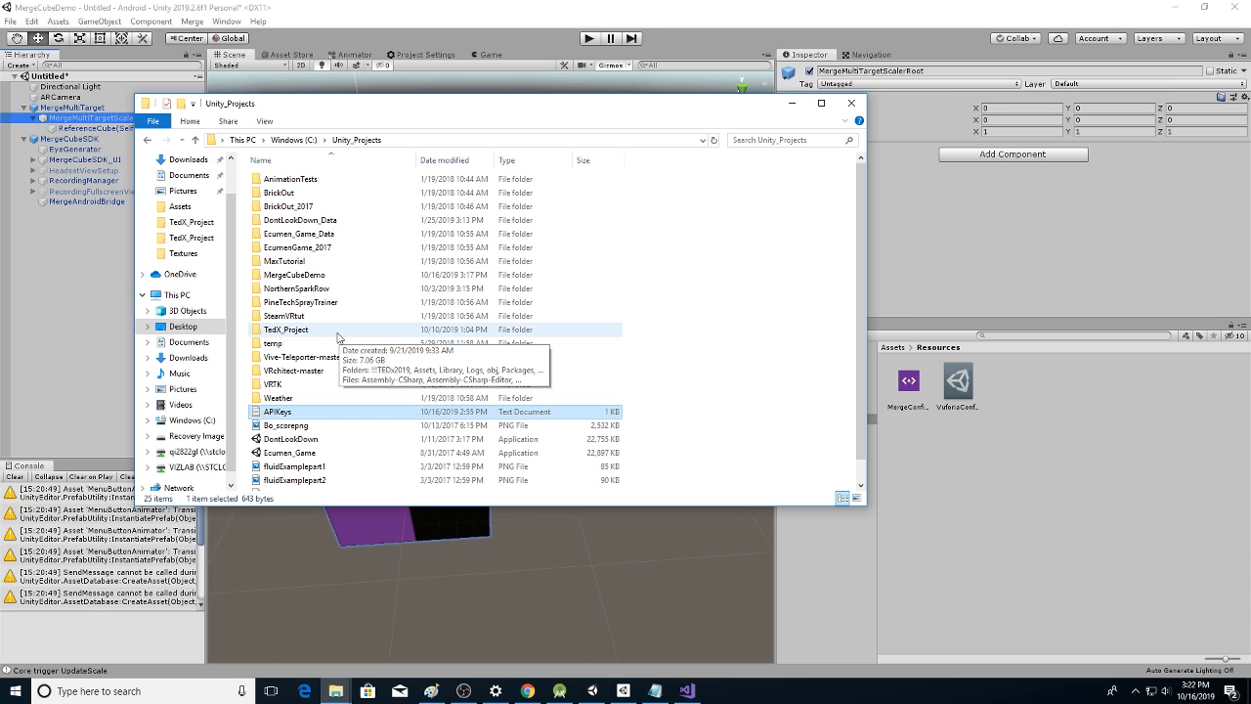
{"action": "double_click", "coordinate": [336, 332]}
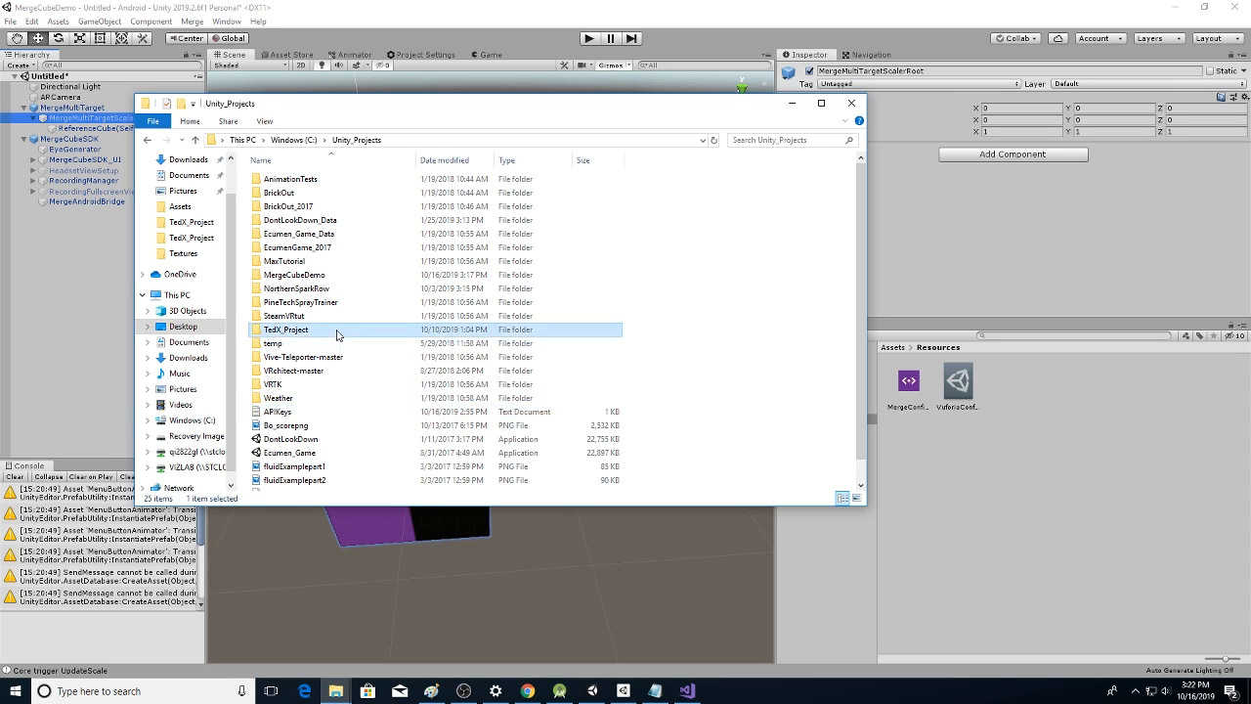
{"action": "double_click", "coordinate": [306, 212]}
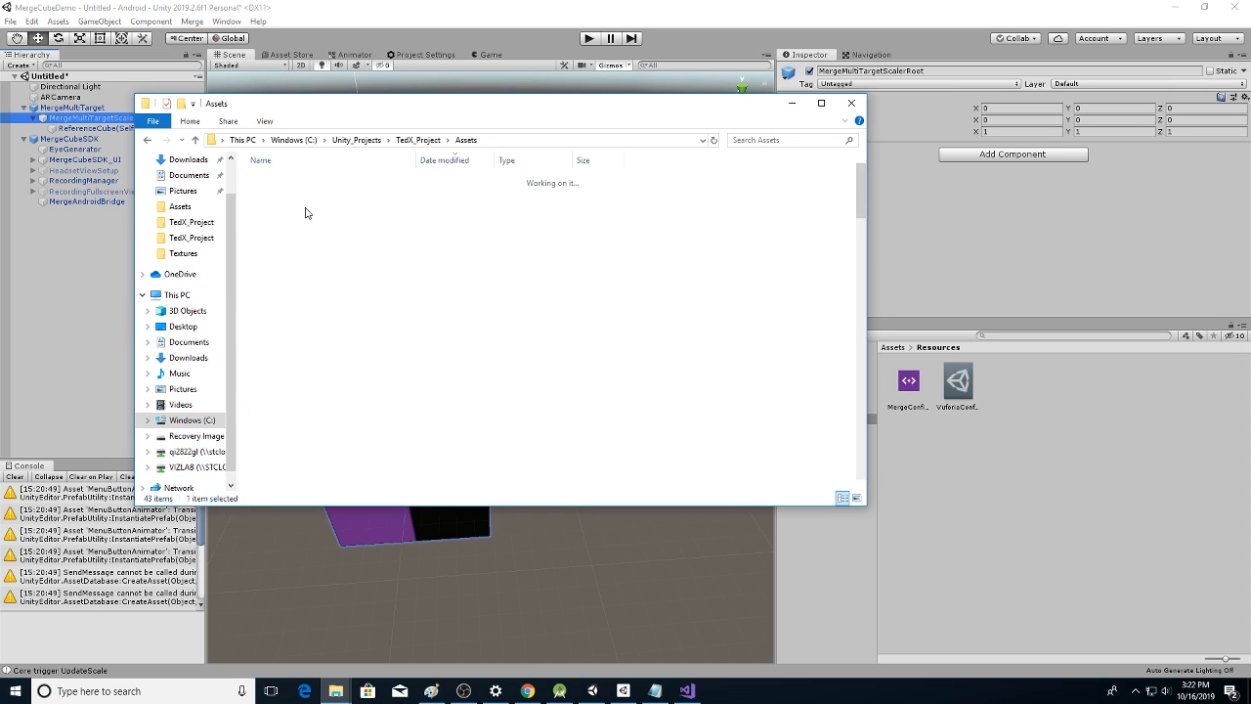
{"action": "scroll", "coordinate": [345, 307], "scroll_direction": "down", "scroll_amount": 3}
{"action": "scroll", "coordinate": [347, 382], "scroll_direction": "down", "scroll_amount": 20}
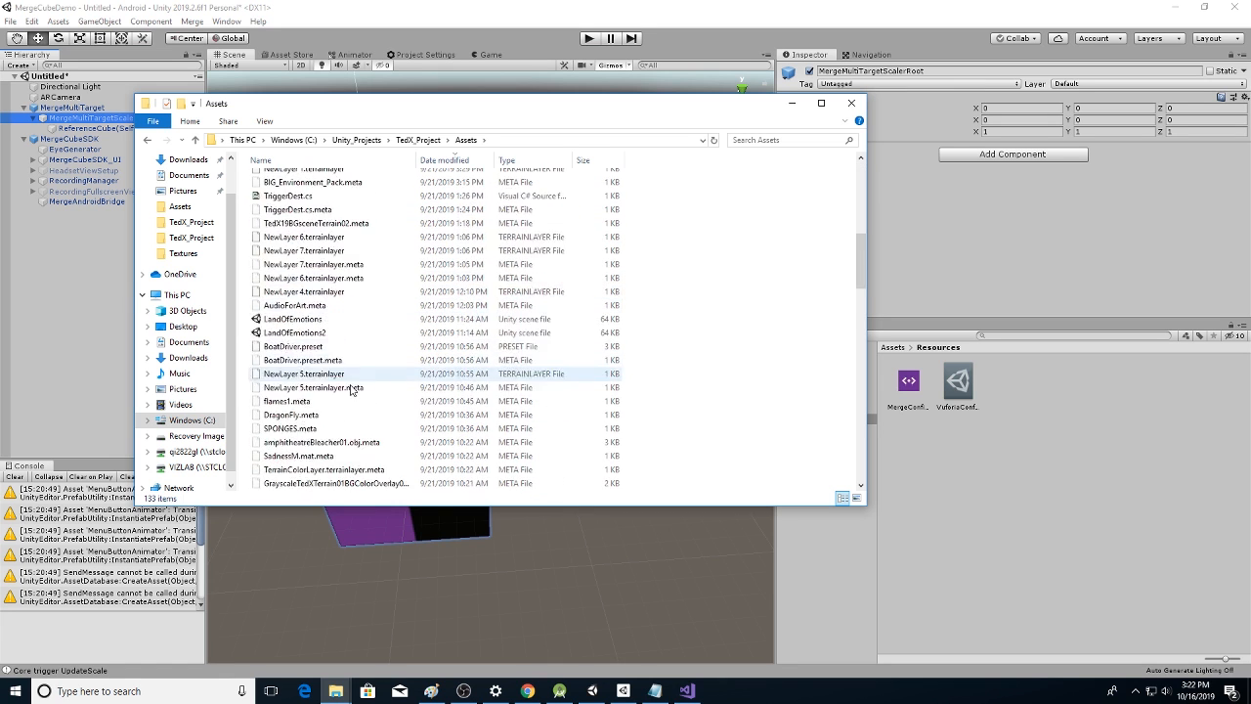
{"action": "scroll", "coordinate": [352, 391], "scroll_direction": "down", "scroll_amount": 3}
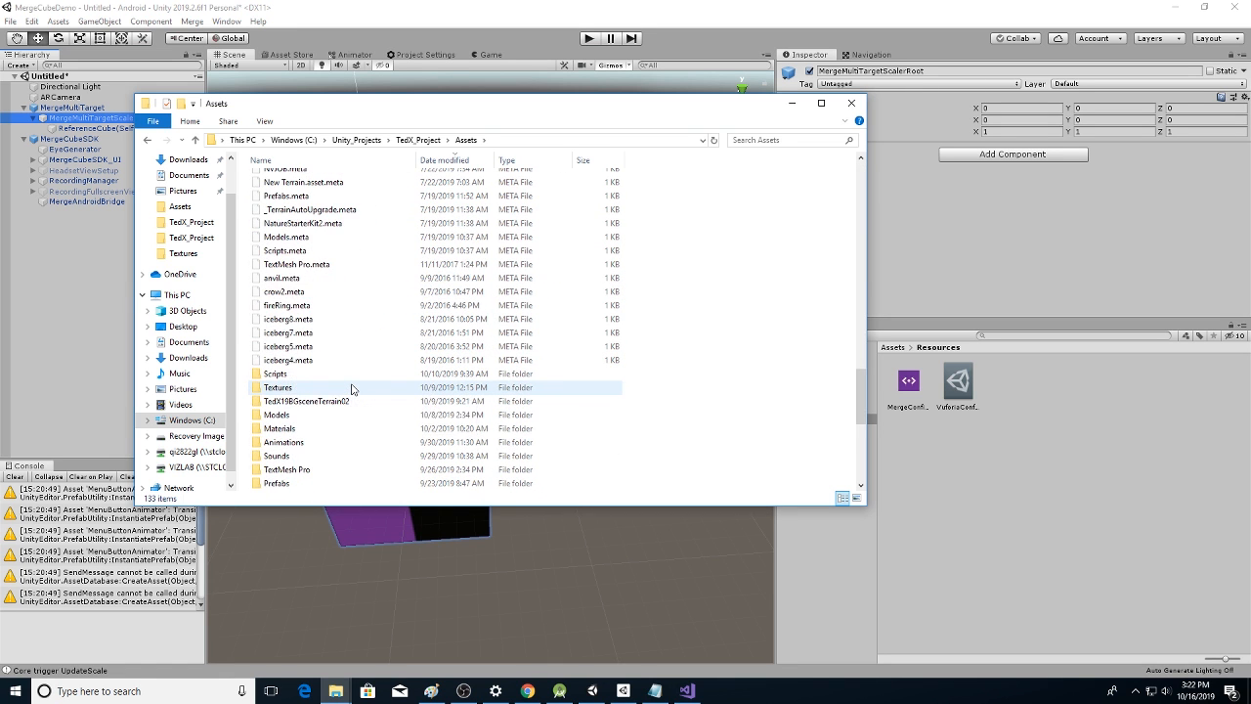
{"action": "left_click", "coordinate": [285, 338]}
{"action": "double_click", "coordinate": [284, 338]}
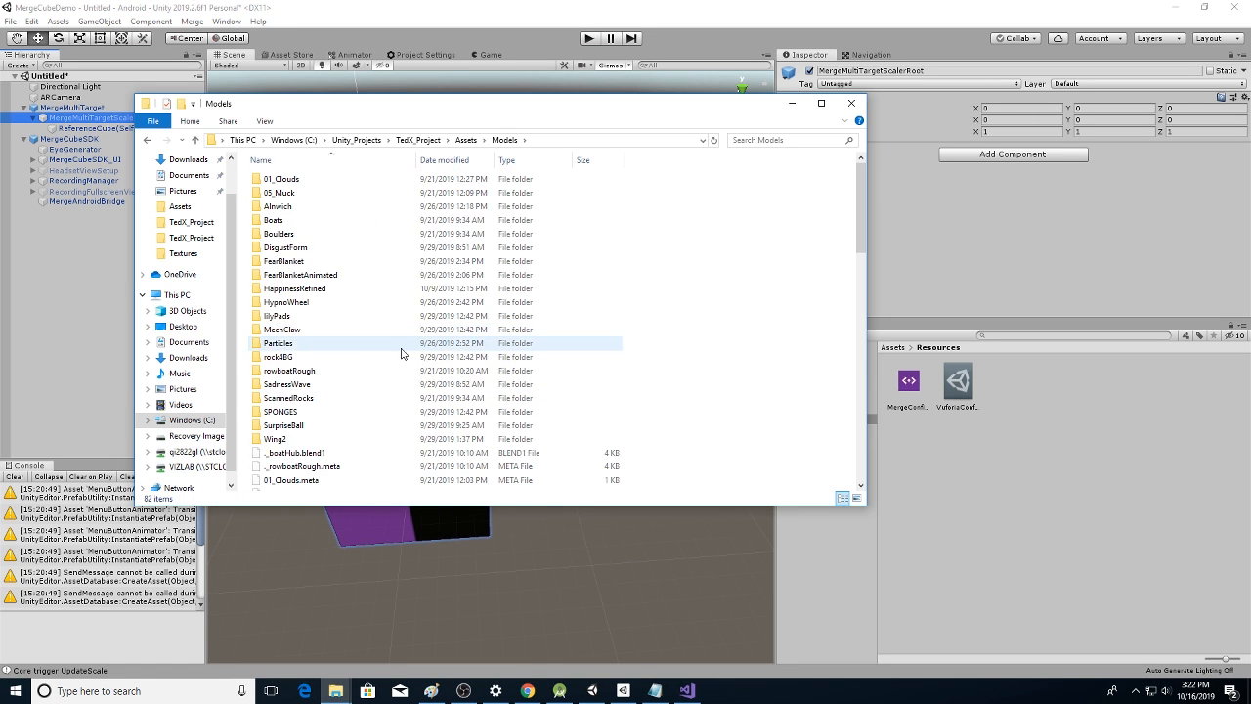
Copy the Yorik_Jaw and Yorik_skull FBX files from TedX_Project's Models folder
{"action": "scroll", "coordinate": [358, 329], "scroll_direction": "down", "scroll_amount": 3}
{"action": "scroll", "coordinate": [360, 335], "scroll_direction": "down", "scroll_amount": 15}
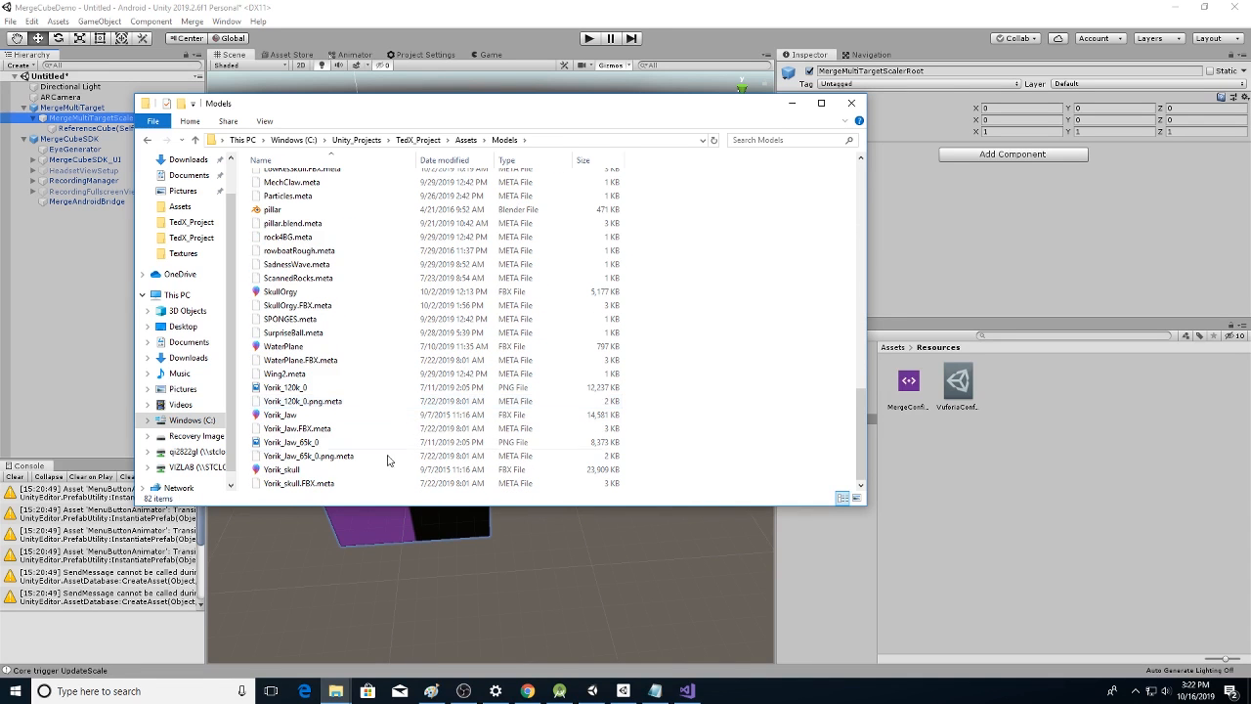
{"action": "left_click", "coordinate": [309, 416]}
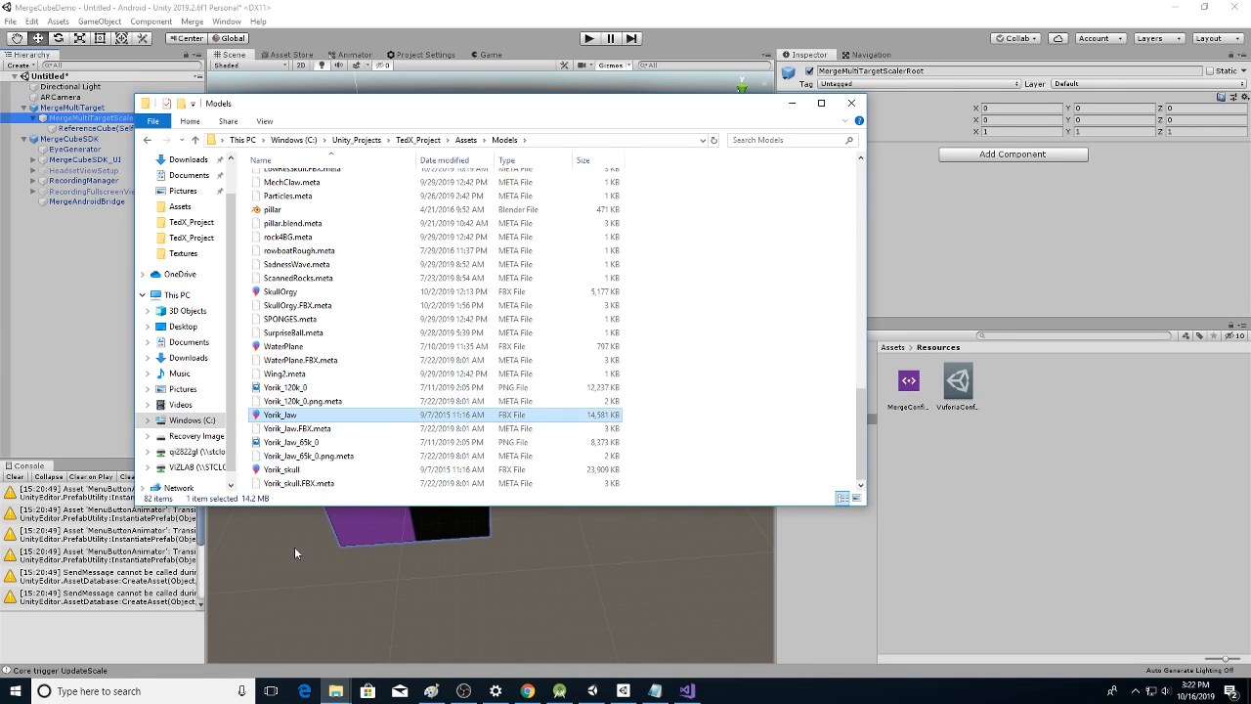
{"action": "left_click", "coordinate": [312, 470], "text": "ctrl"}
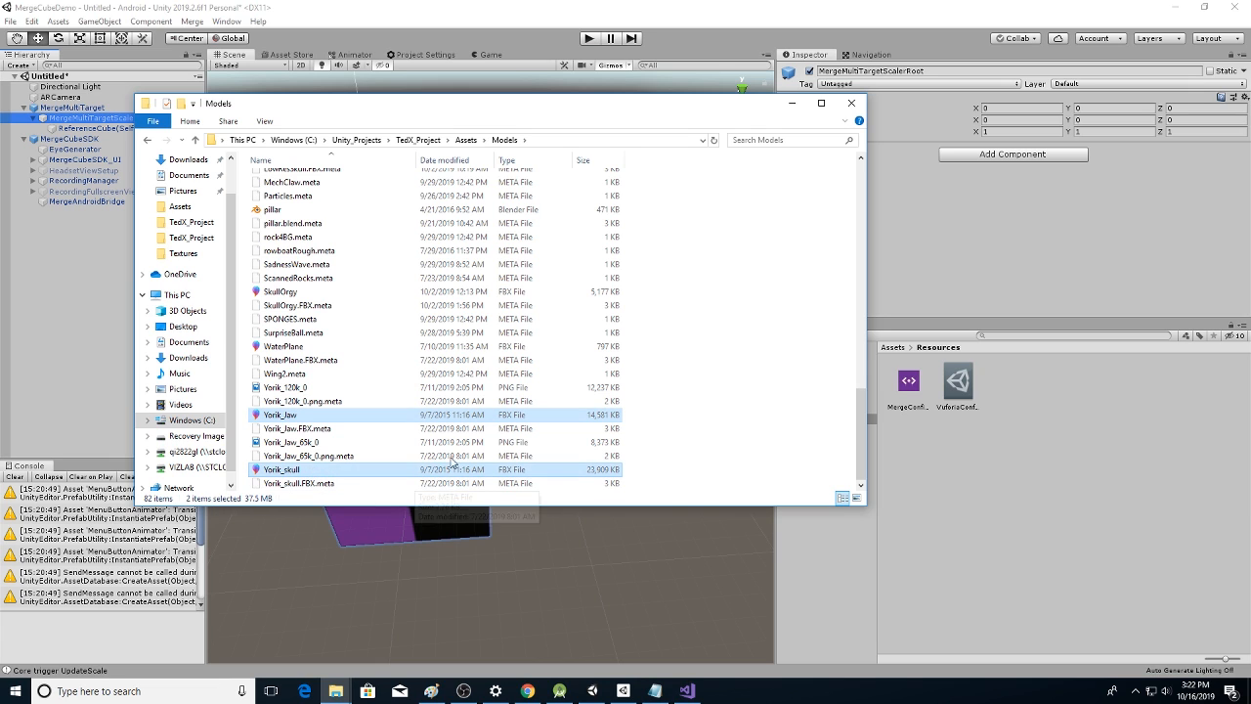
{"action": "right_click", "coordinate": [354, 420]}
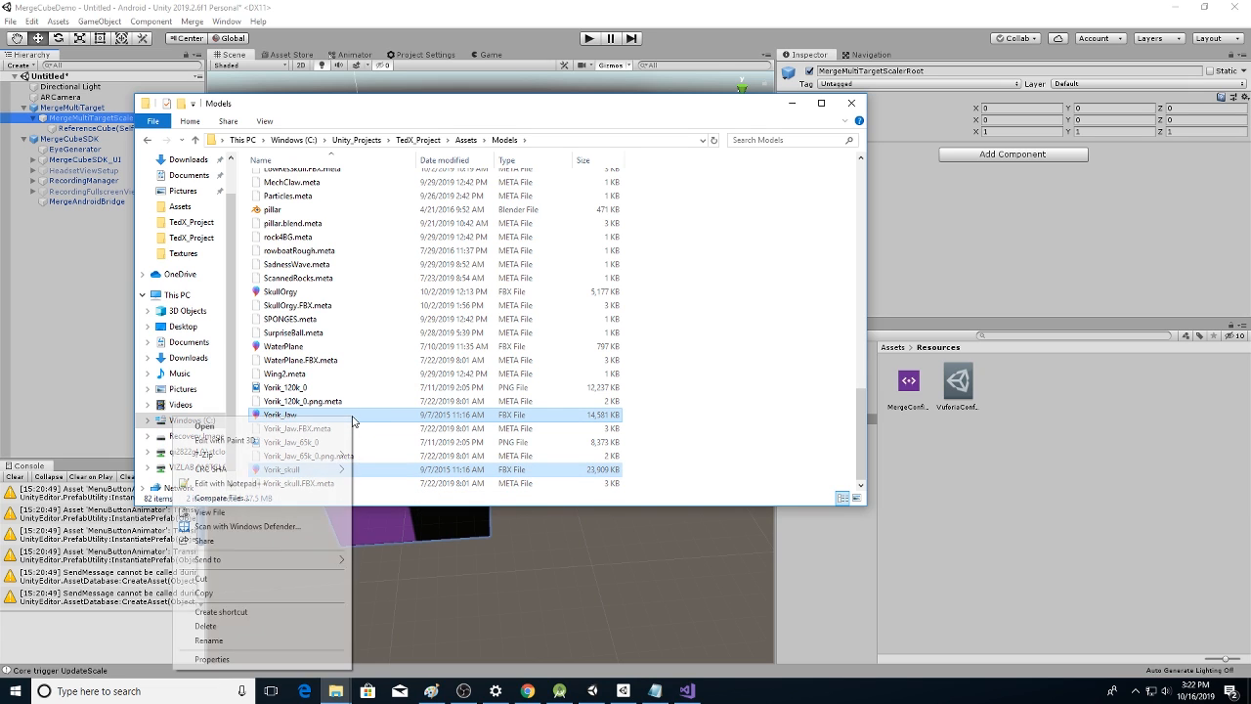
{"action": "left_click", "coordinate": [258, 595]}
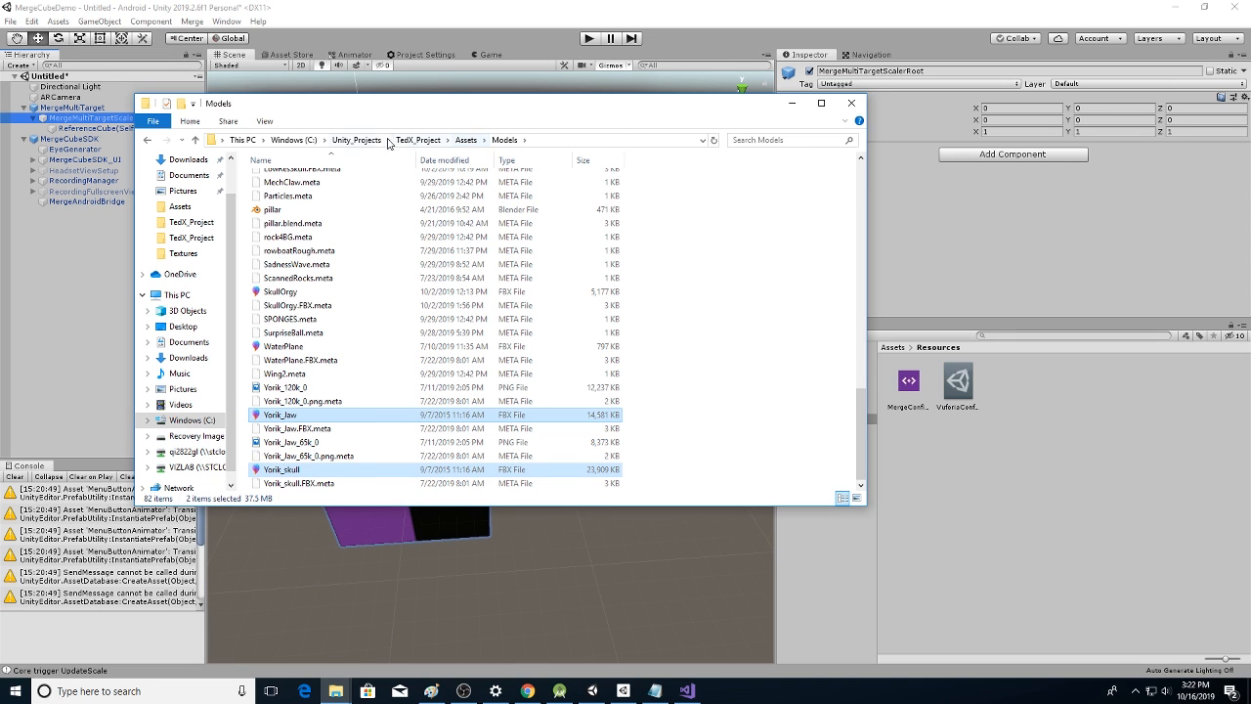
Create a folder named Models inside Unity_Projects/MergeCubeDemo/Assets
{"action": "left_click", "coordinate": [358, 139]}
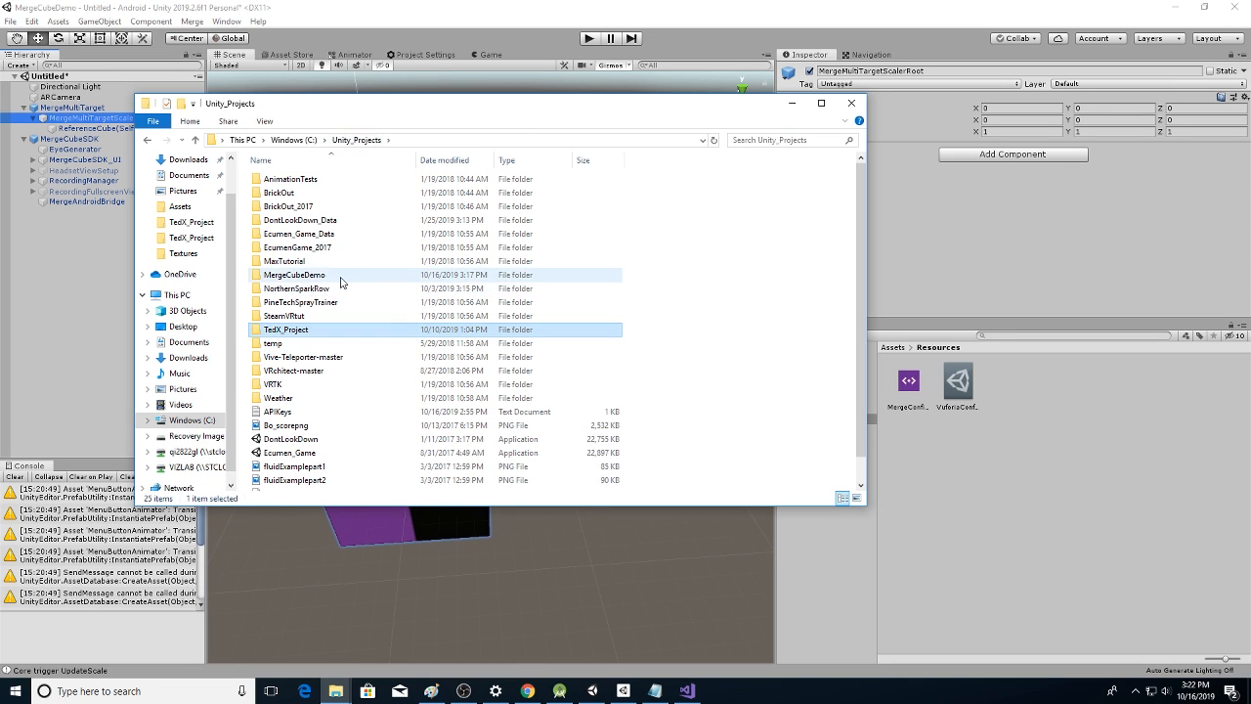
{"action": "double_click", "coordinate": [326, 282]}
{"action": "double_click", "coordinate": [310, 182]}
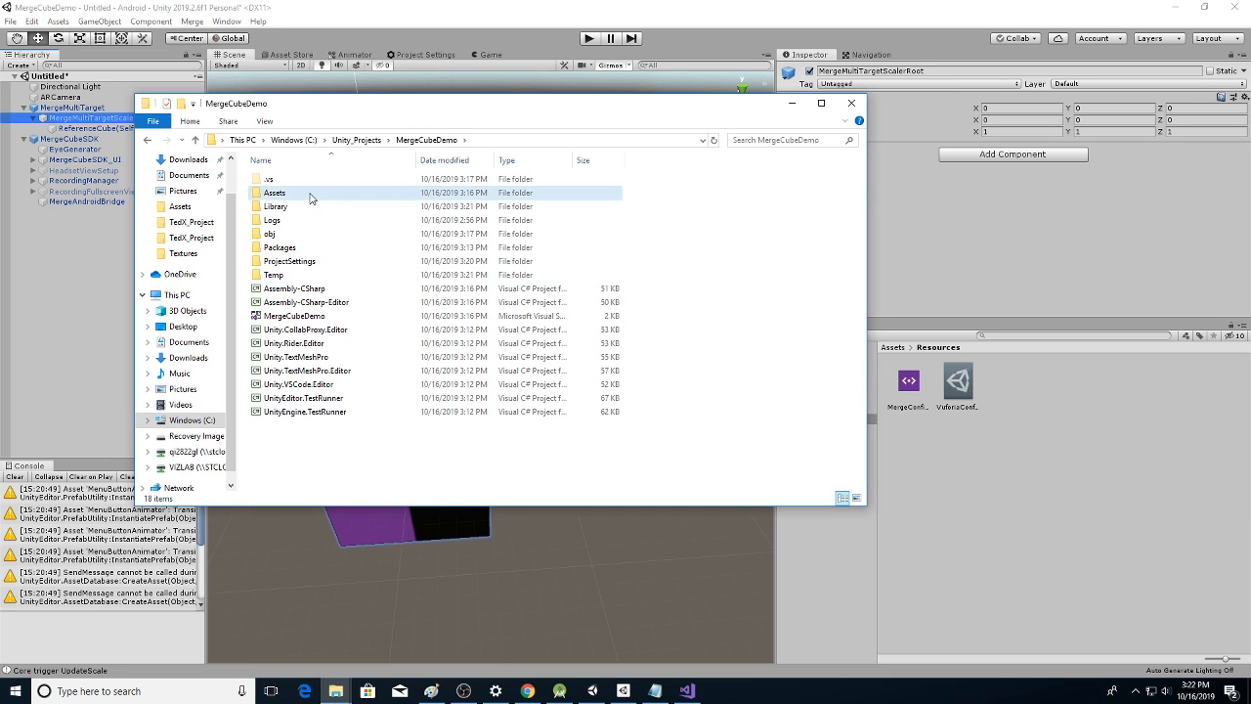
{"action": "right_click", "coordinate": [346, 299]}
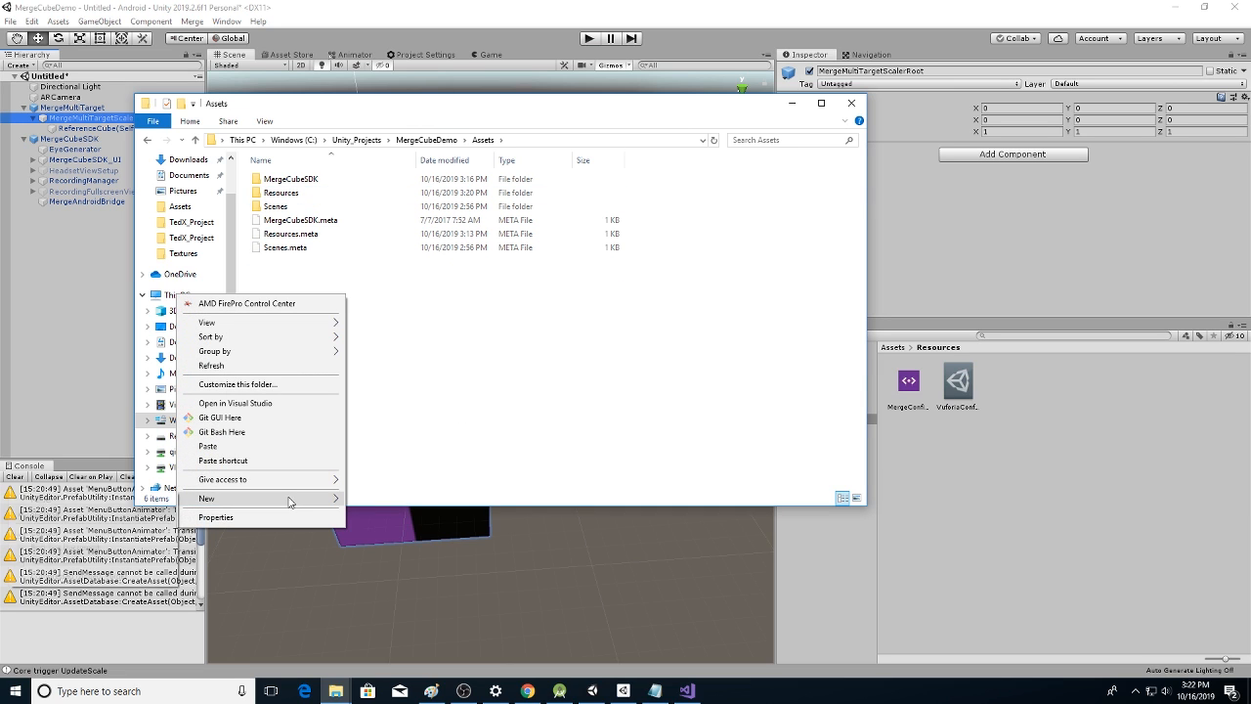
{"action": "mouse_move", "coordinate": [293, 499]}
{"action": "left_click", "coordinate": [137, 498]}
{"action": "type", "text": "Models"}
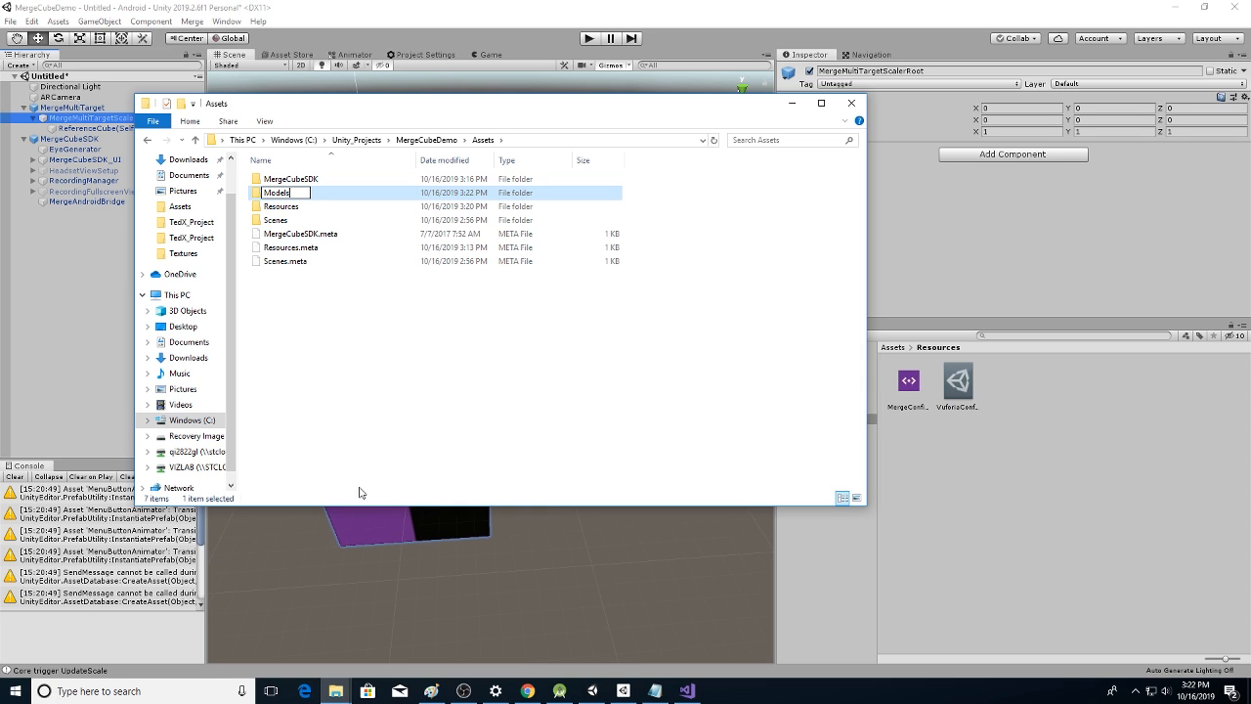
{"action": "key", "text": "Return"}
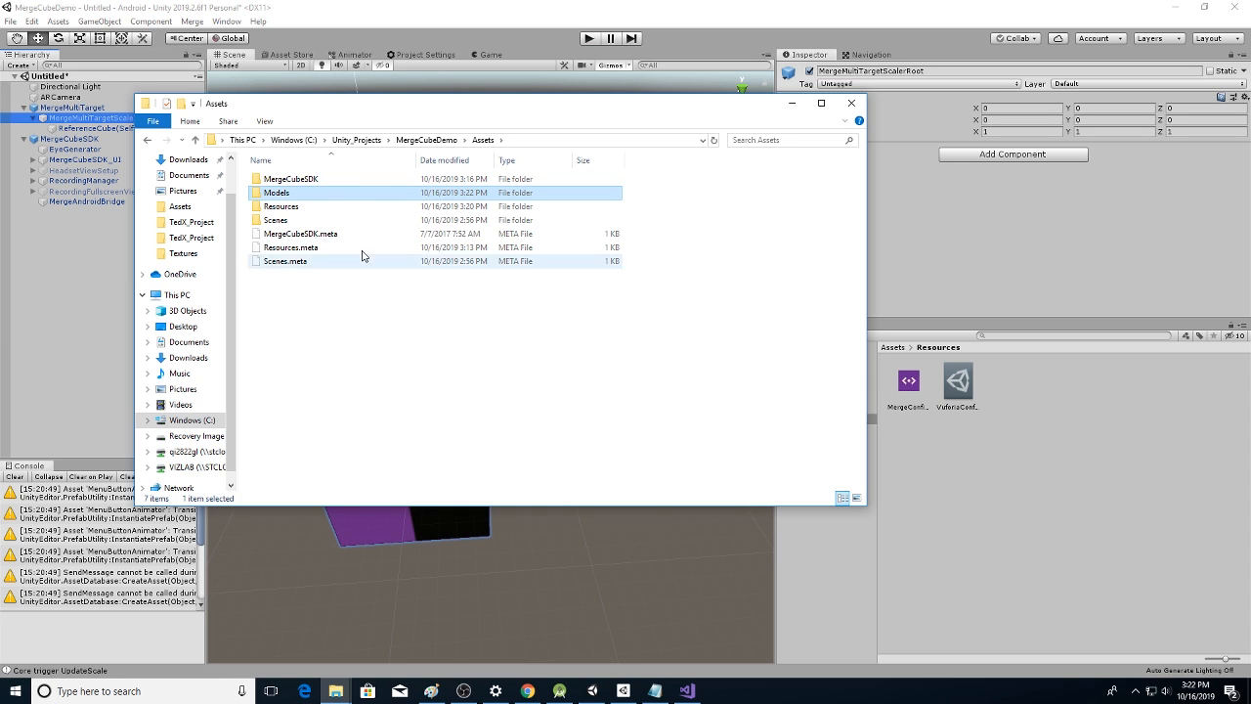
Paste the copied Yorik_Jaw and Yorik_skull files into MergeCubeDemo's new Models folder
{"action": "double_click", "coordinate": [321, 196]}
{"action": "right_click", "coordinate": [345, 262]}
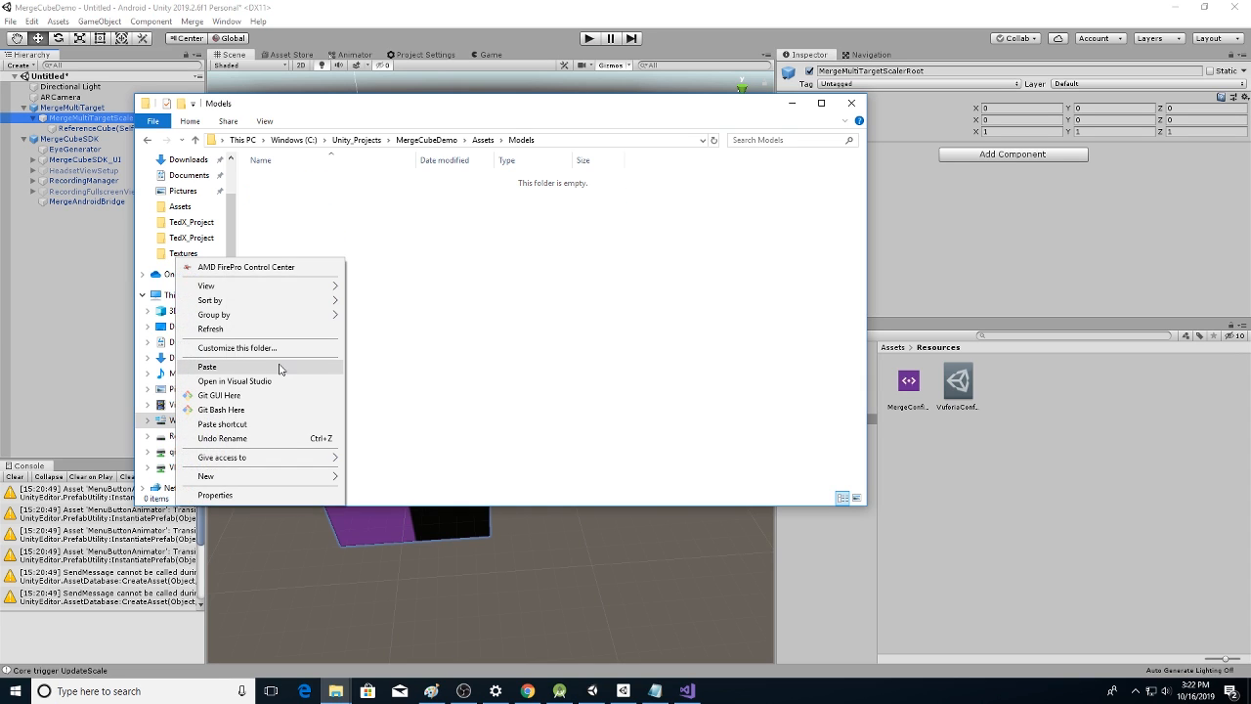
{"action": "left_click", "coordinate": [318, 365]}
Return to Unity and select the Yorik_skull model in Assets/Models to show its import settings
{"action": "left_click", "coordinate": [682, 18]}
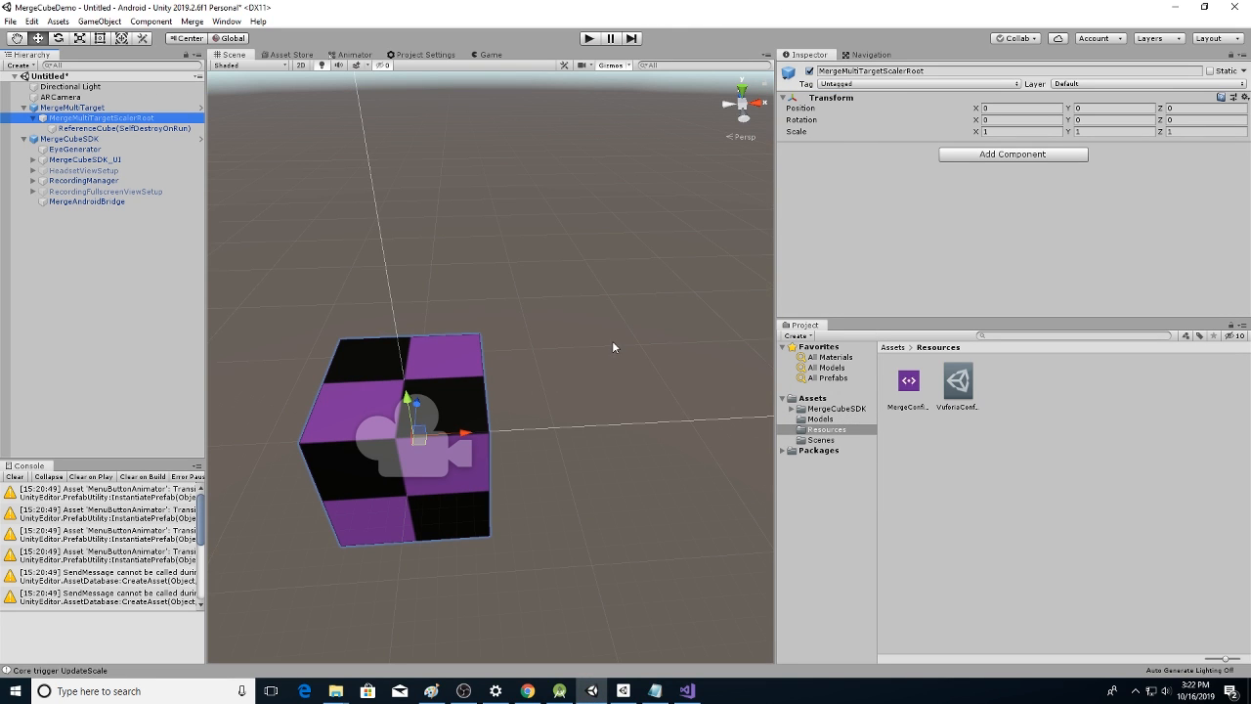
{"action": "left_click", "coordinate": [822, 419]}
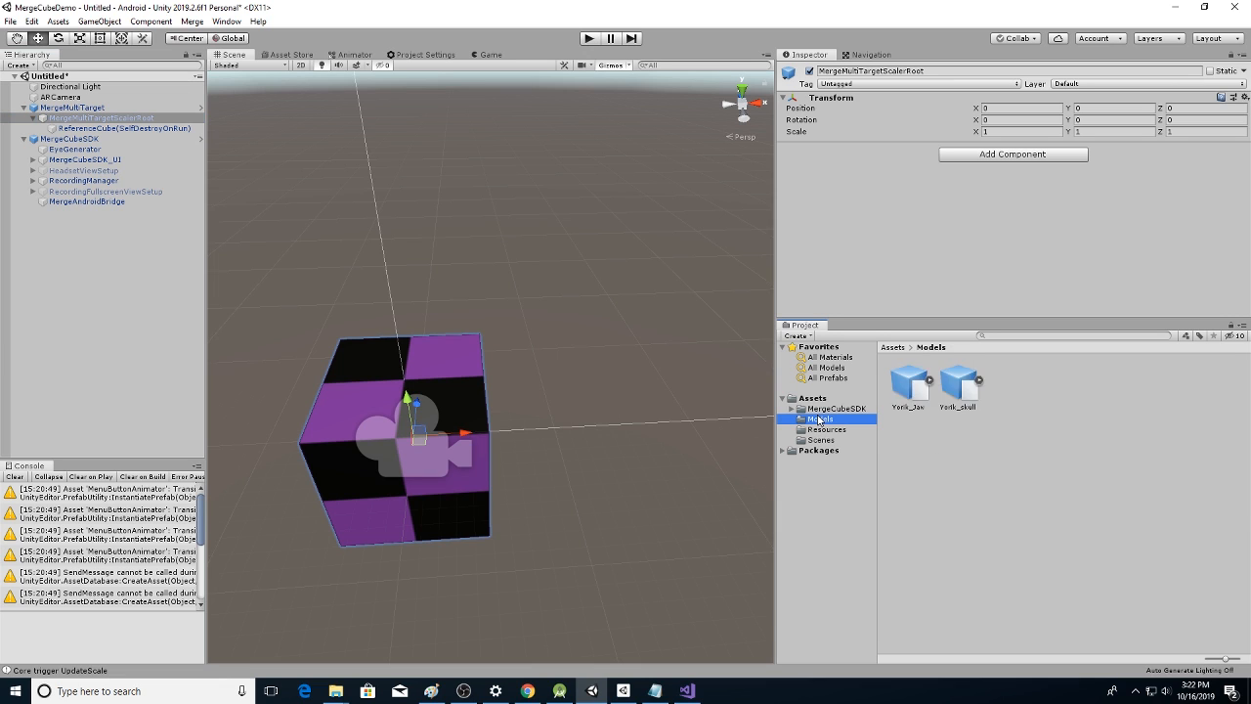
{"action": "left_click", "coordinate": [959, 386]}
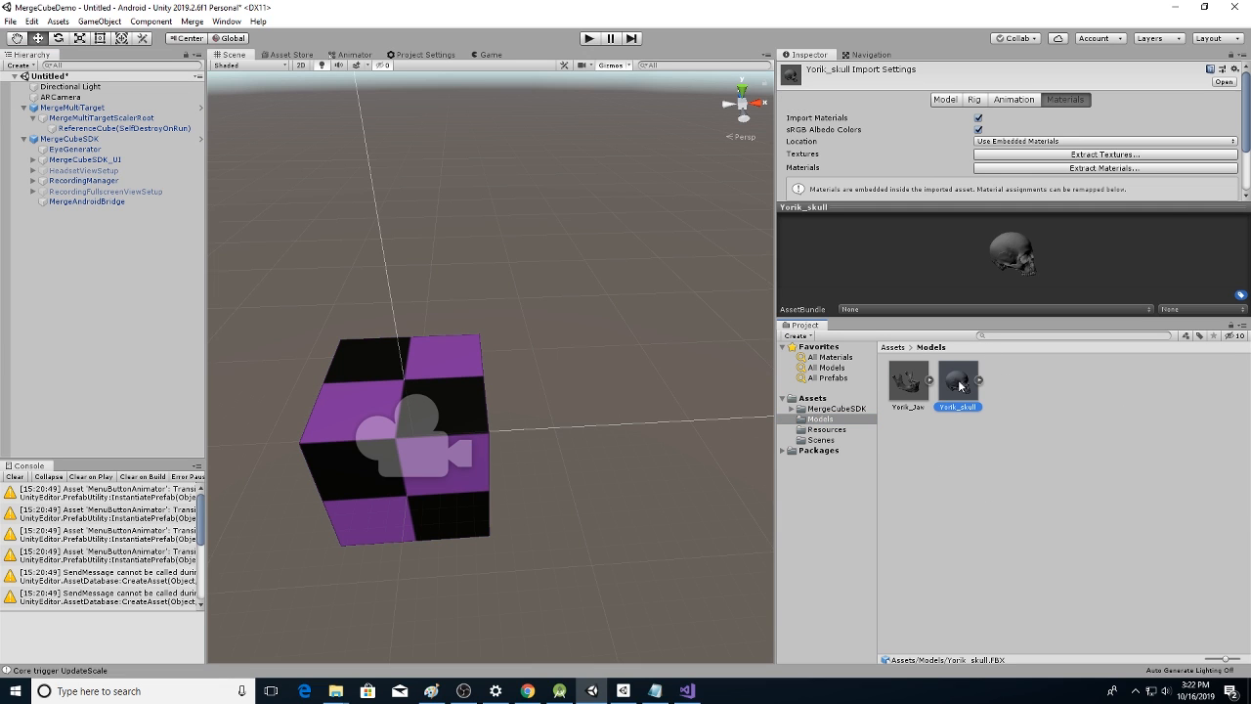
Extract the Yorik_skull model's embedded materials and textures into MergeCubeDemo's Assets/Models folder
{"action": "left_click", "coordinate": [1082, 170]}
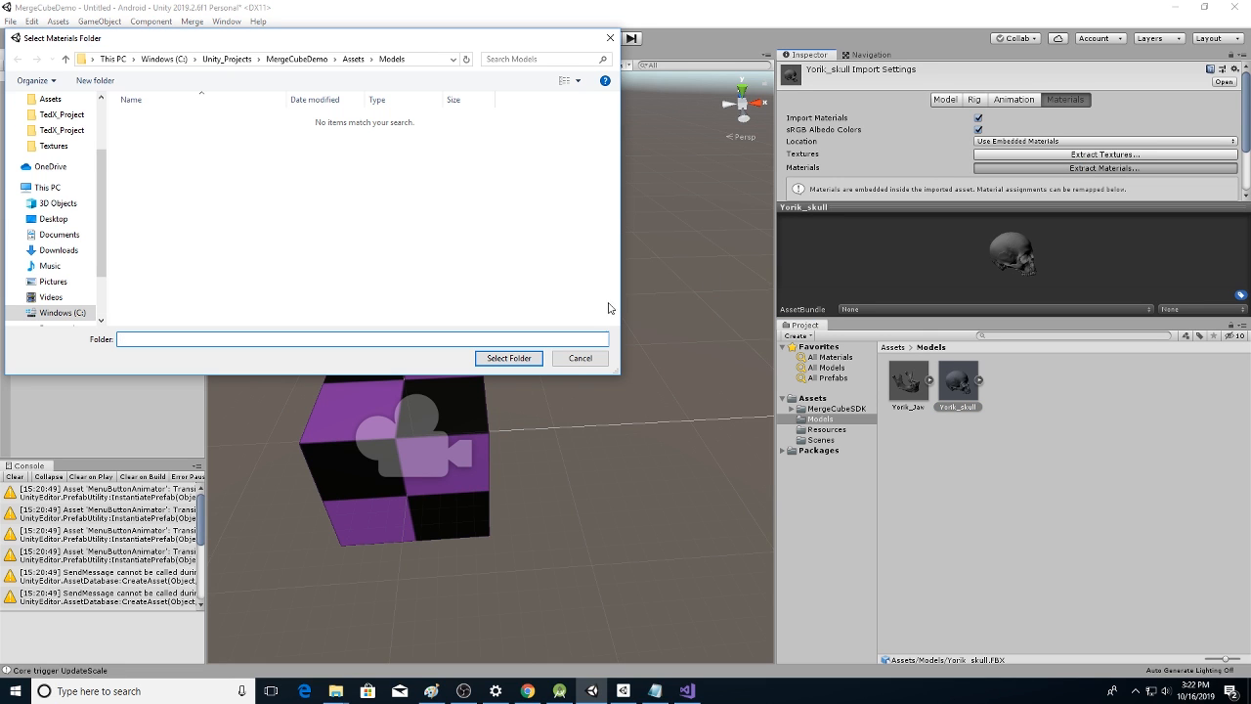
{"action": "left_click", "coordinate": [513, 359]}
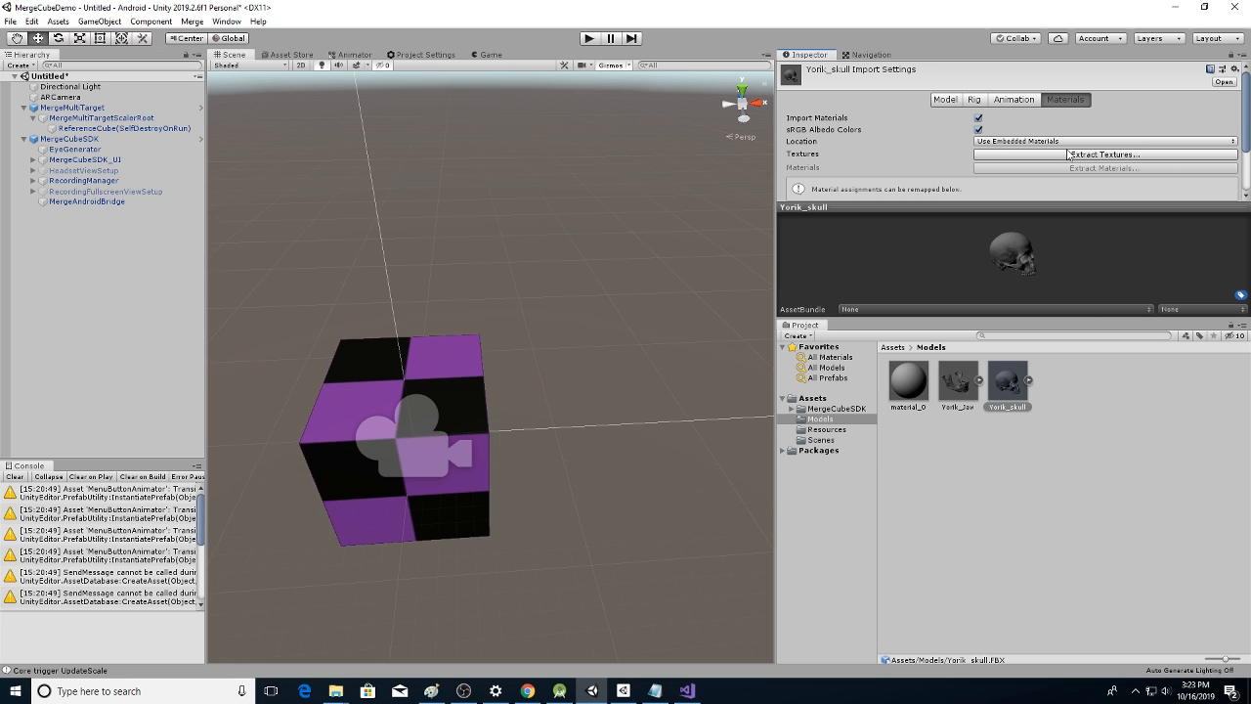
{"action": "left_click", "coordinate": [1097, 156]}
{"action": "left_click", "coordinate": [517, 360]}
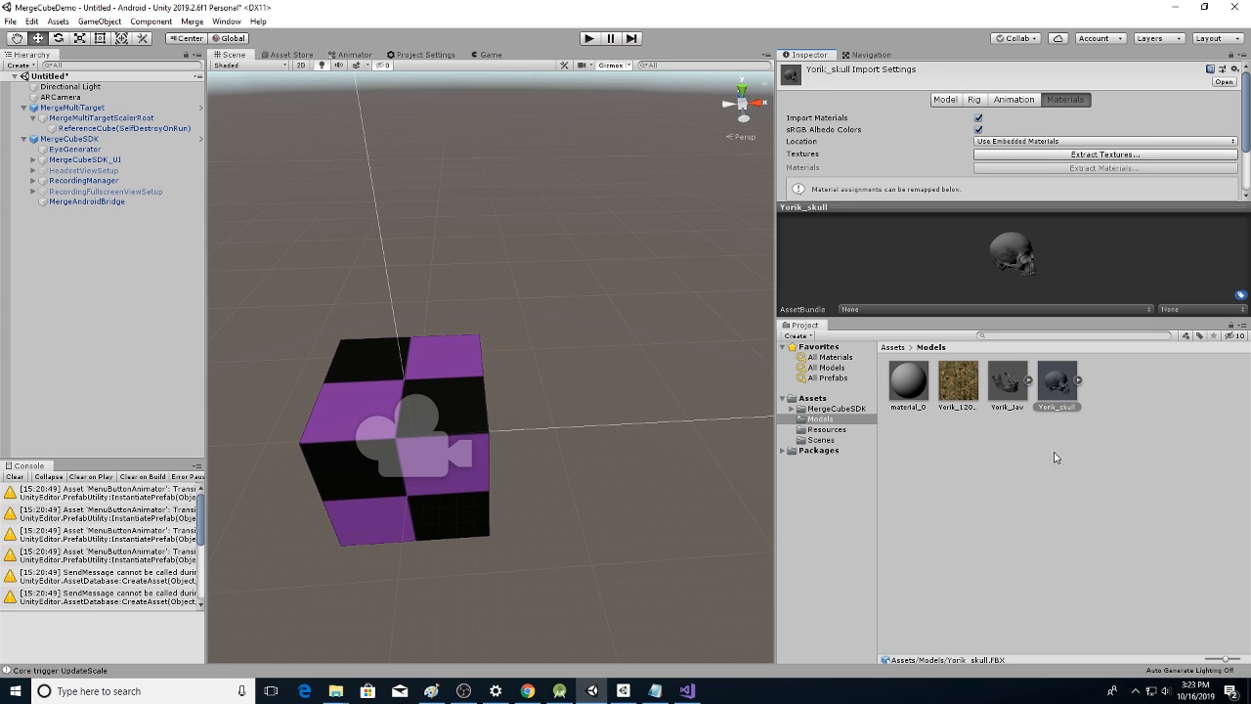
Extract the Yorik_Jaw model's embedded materials and textures into the Assets/Models folder
{"action": "left_click", "coordinate": [1007, 381]}
{"action": "left_click", "coordinate": [1105, 154]}
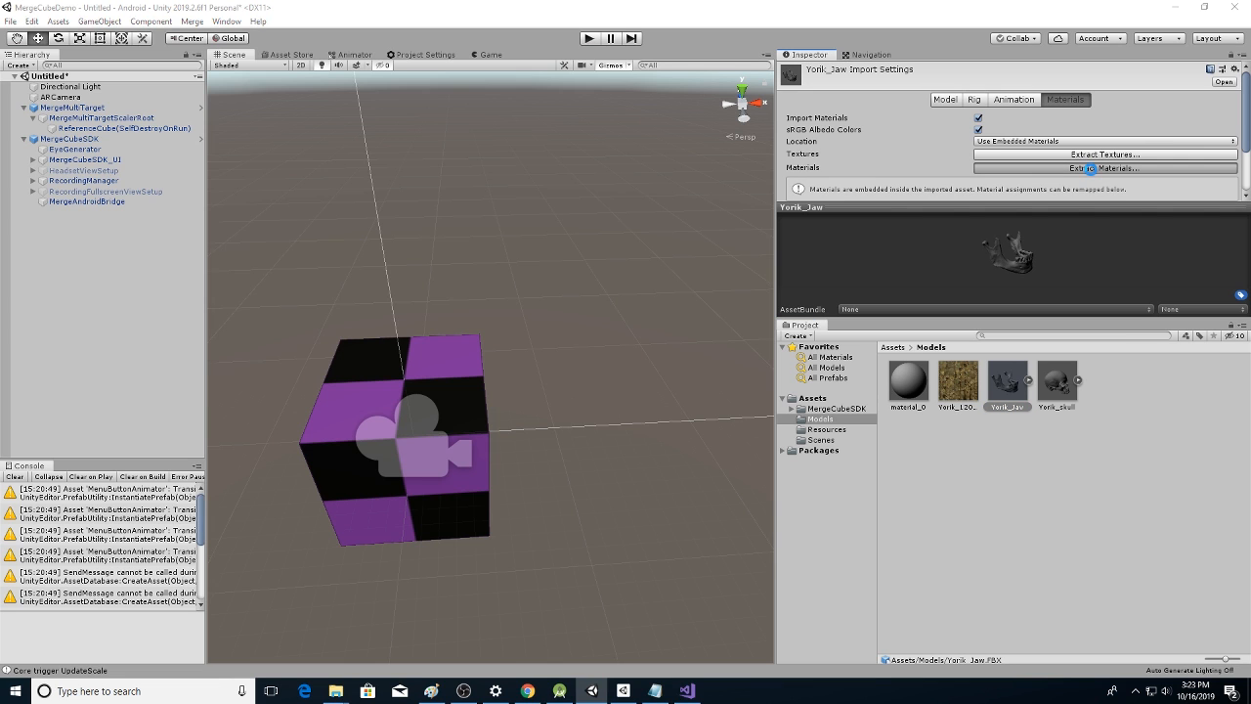
{"action": "left_click", "coordinate": [497, 358]}
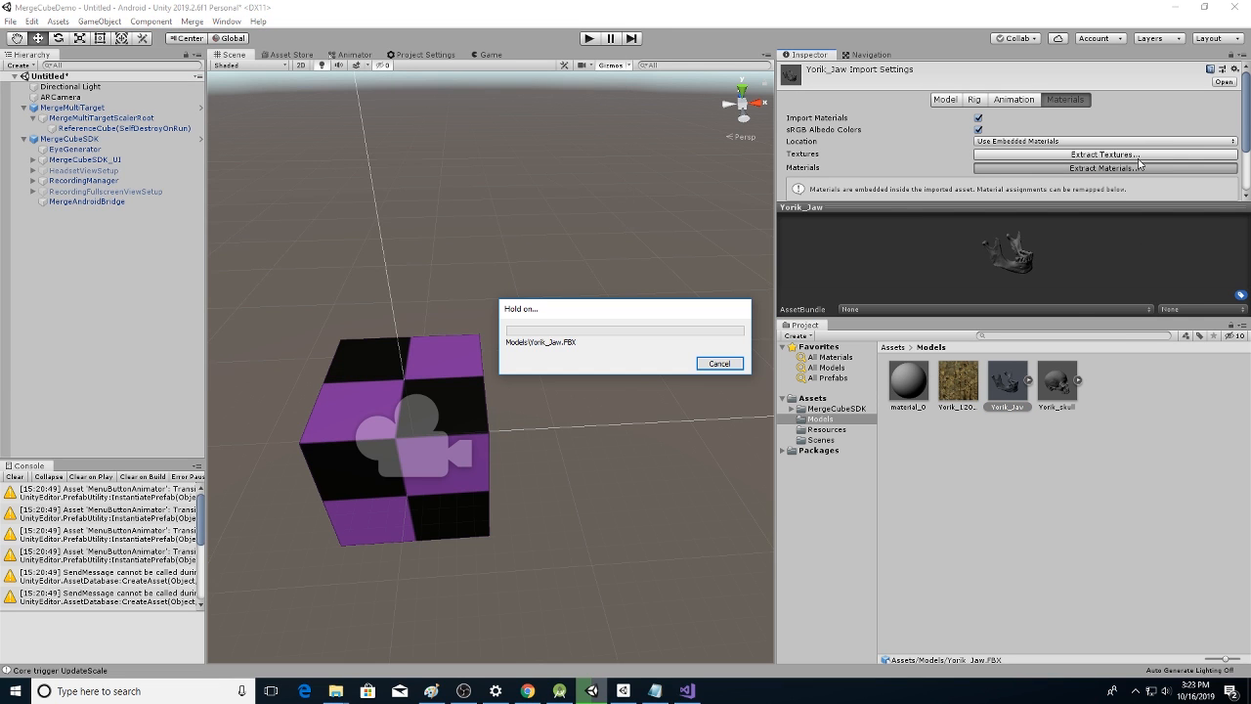
{"action": "left_click", "coordinate": [1173, 154]}
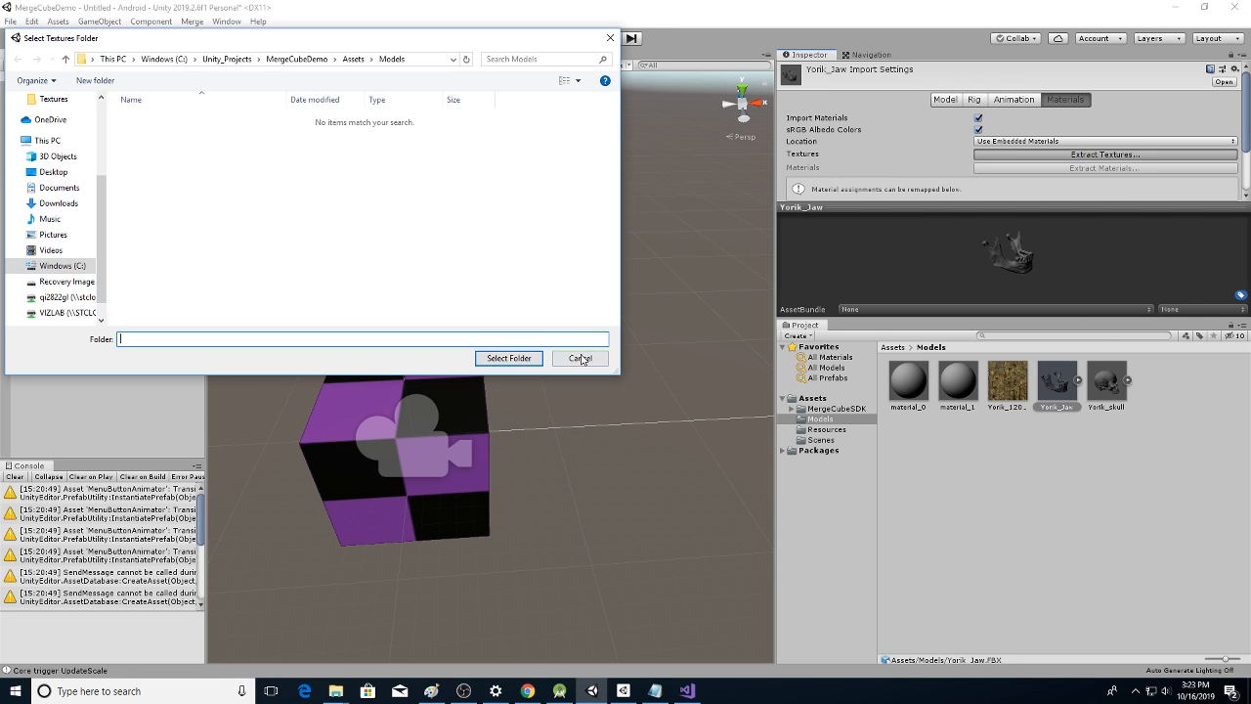
{"action": "left_click", "coordinate": [509, 358]}
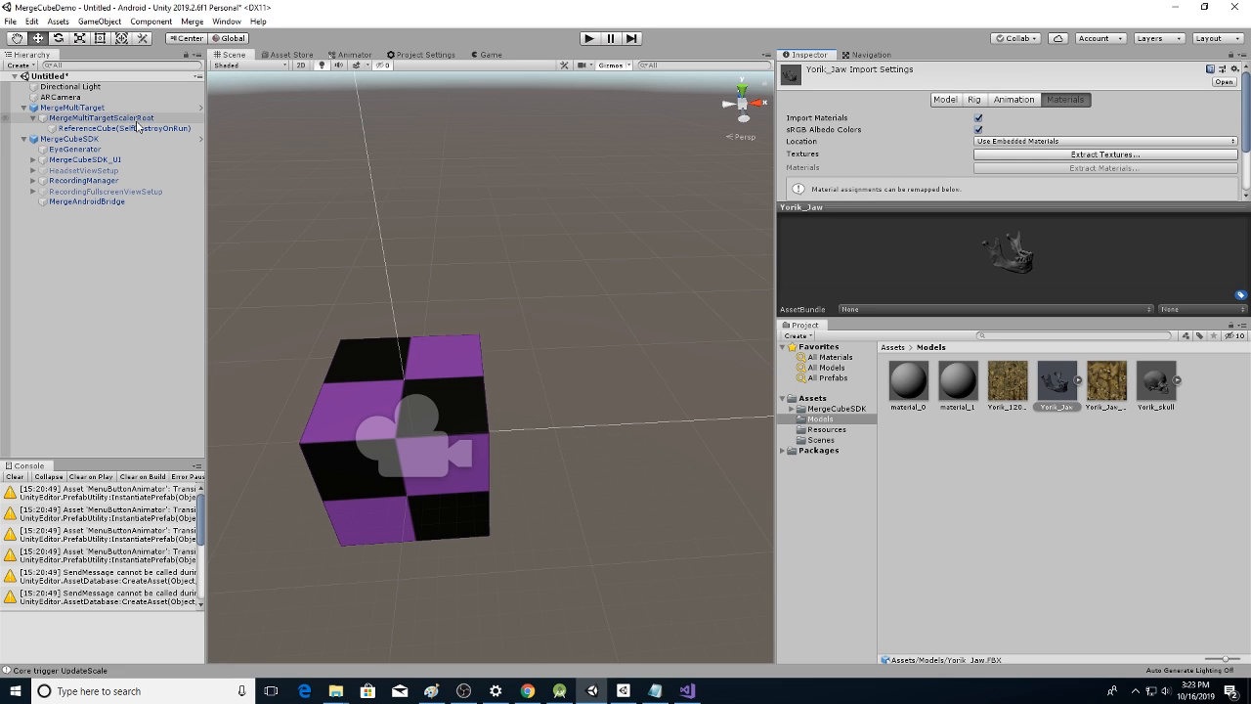
Create an empty child object under MergeMultiTargetScalerRoot and name it Yorik
{"action": "left_click", "coordinate": [88, 118]}
{"action": "right_click", "coordinate": [88, 119]}
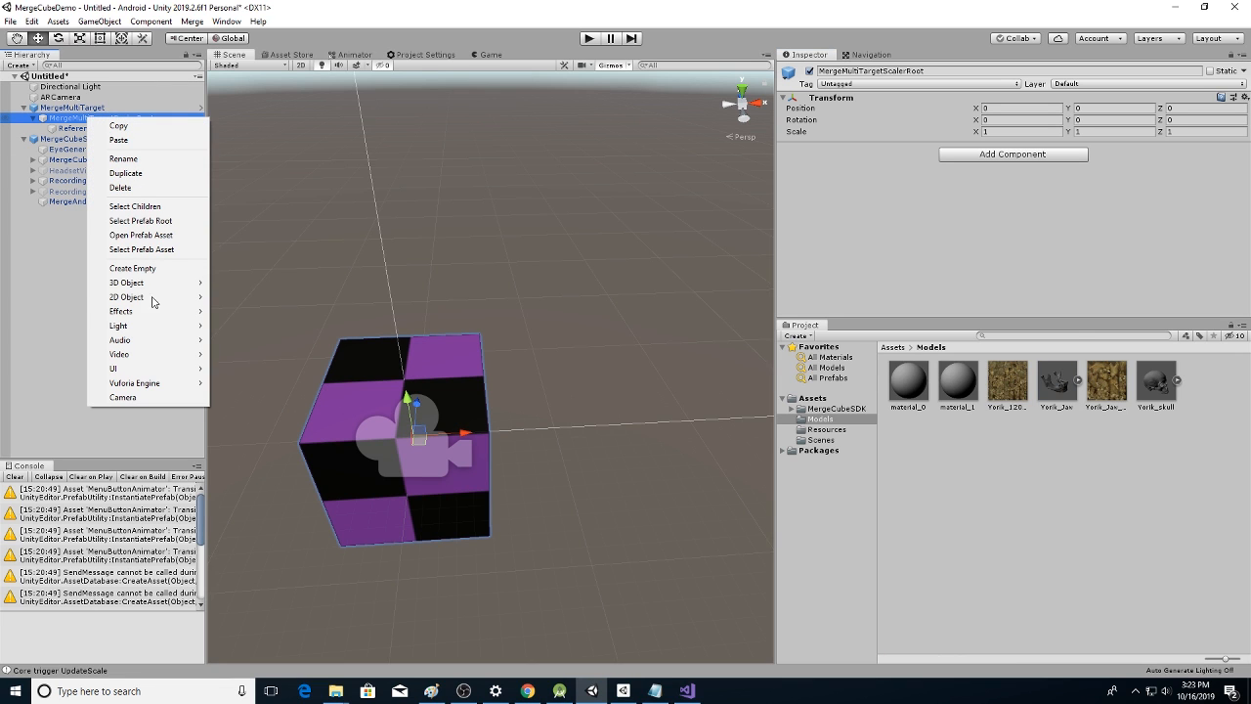
{"action": "left_click", "coordinate": [135, 269]}
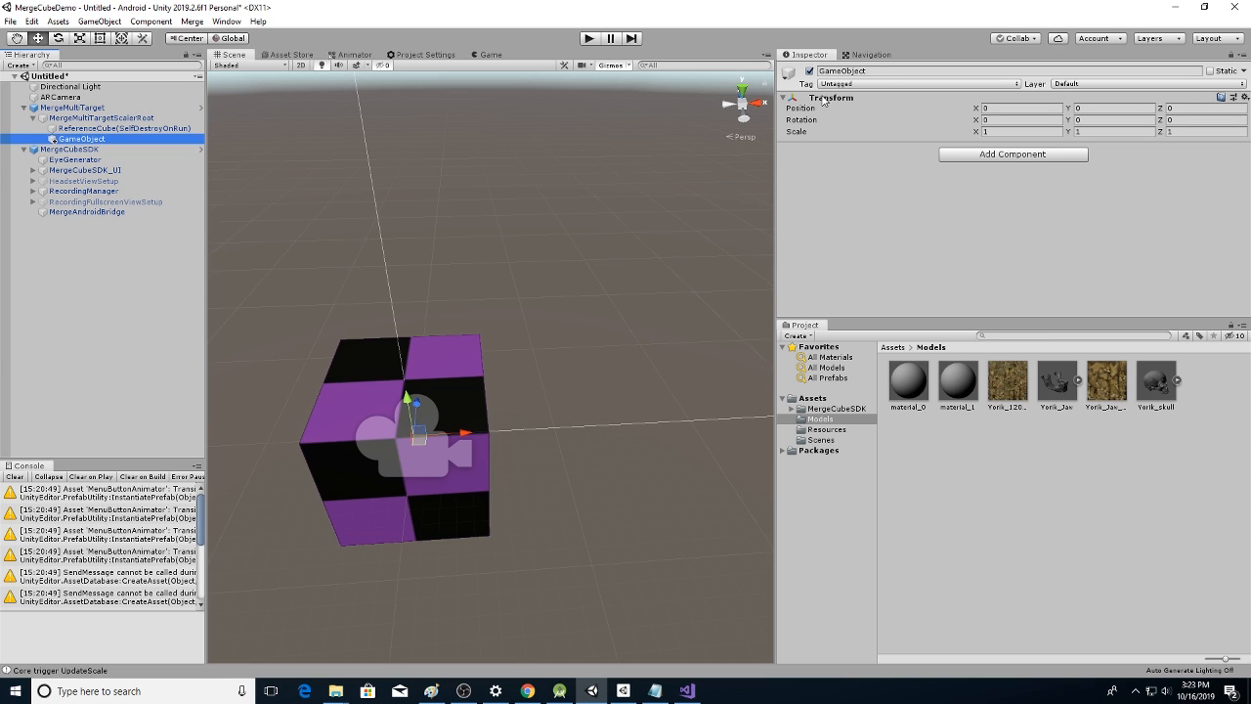
{"action": "left_click", "coordinate": [873, 73]}
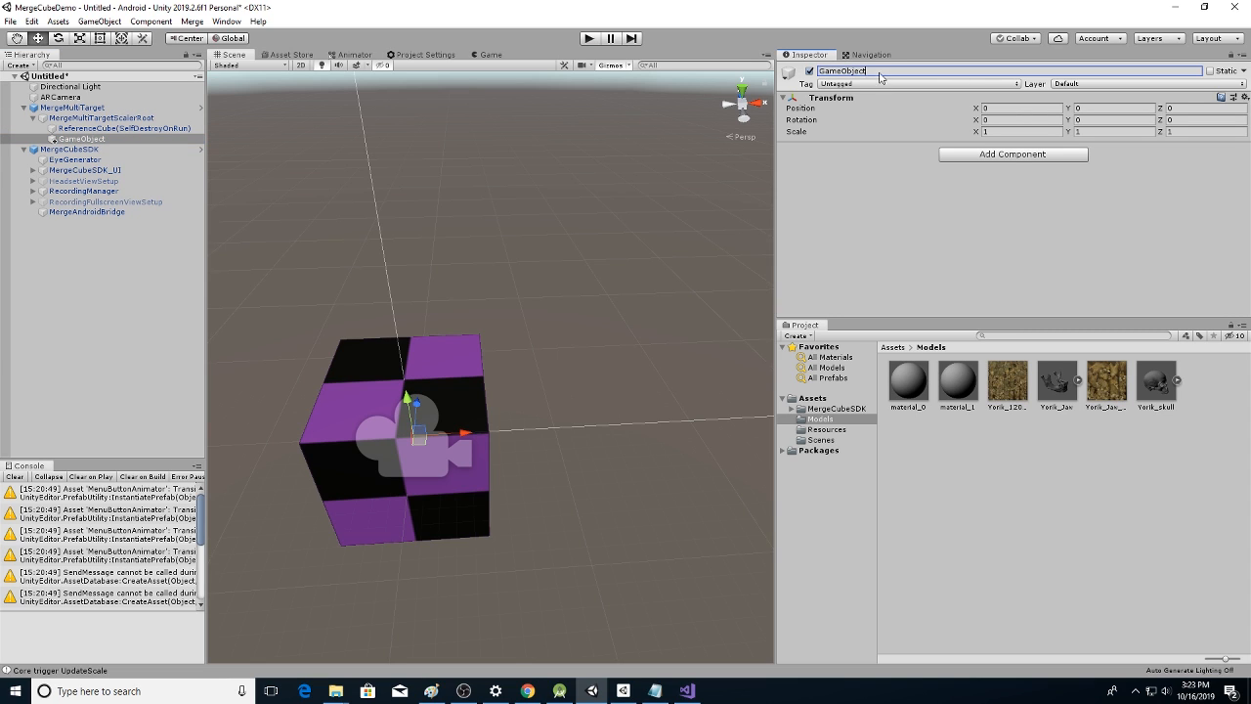
{"action": "left_click_drag", "start_coordinate": [880, 78], "coordinate": [797, 73]}
{"action": "type", "text": "Yorik"}
Add the Yorik_skull and Yorik_Jaw models to the scene as children of the Yorik object
{"action": "left_click_drag", "start_coordinate": [1161, 381], "coordinate": [93, 140]}
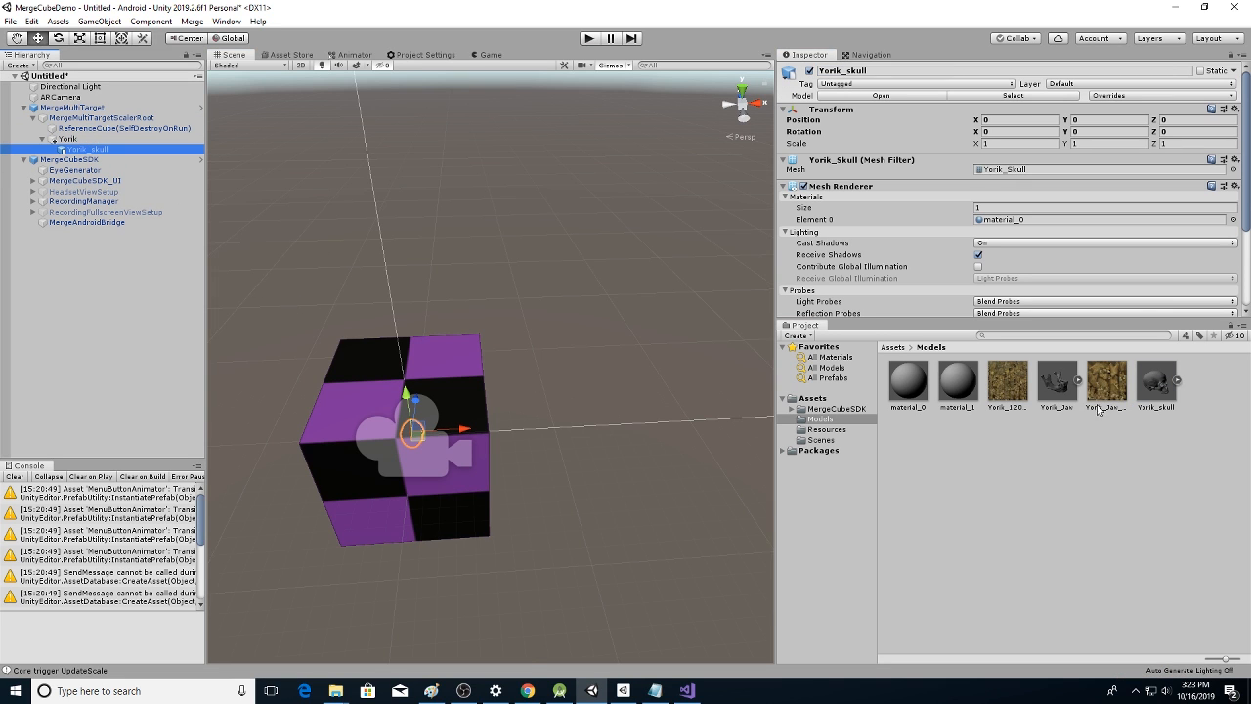
{"action": "left_click", "coordinate": [1058, 386]}
{"action": "left_click_drag", "start_coordinate": [936, 398], "coordinate": [127, 144]}
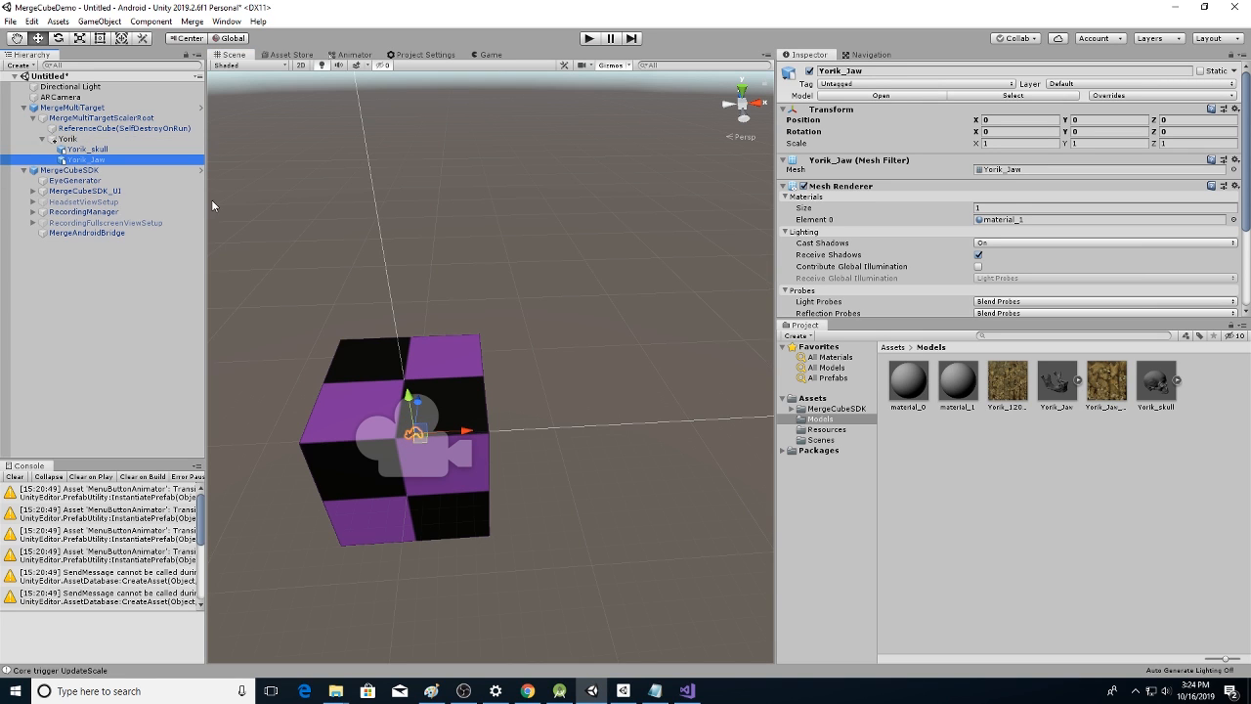
Scale the Yorik object up uniformly to about 13.27 so it encloses the cube, and move it along Z to about 0.2
{"action": "left_click", "coordinate": [102, 140]}
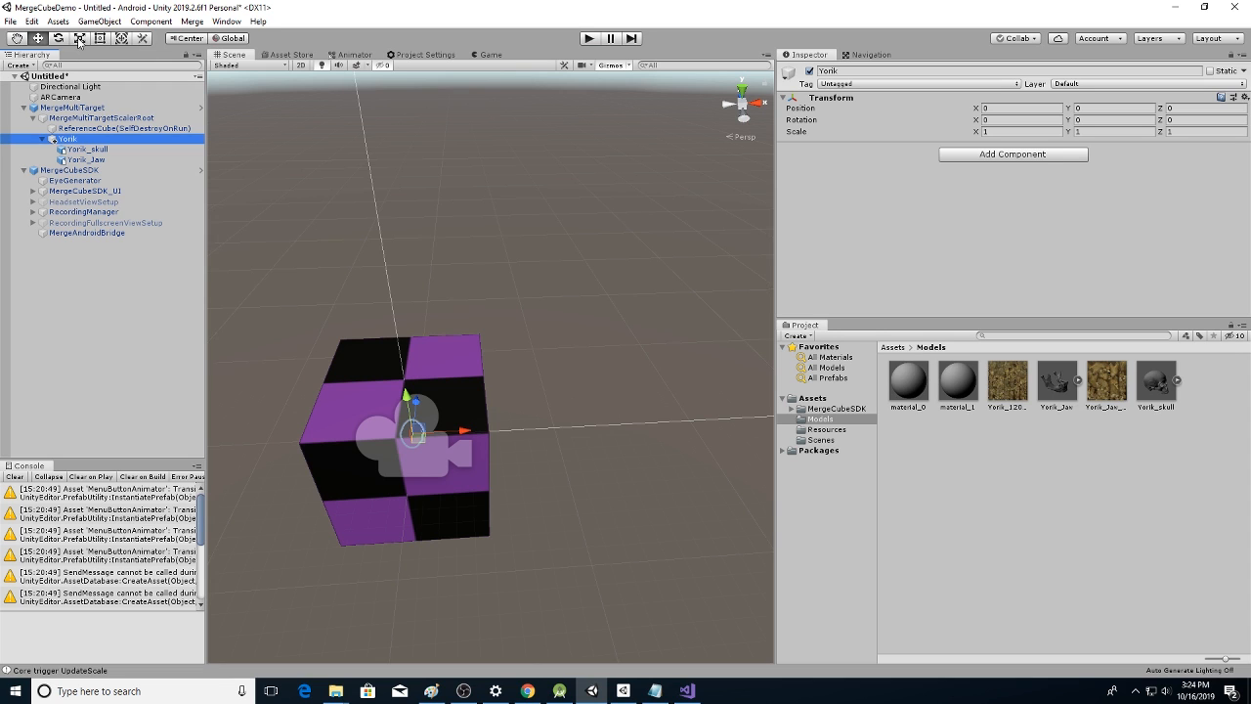
{"action": "left_click", "coordinate": [79, 39]}
{"action": "left_click_drag", "start_coordinate": [412, 444], "coordinate": [560, 687]}
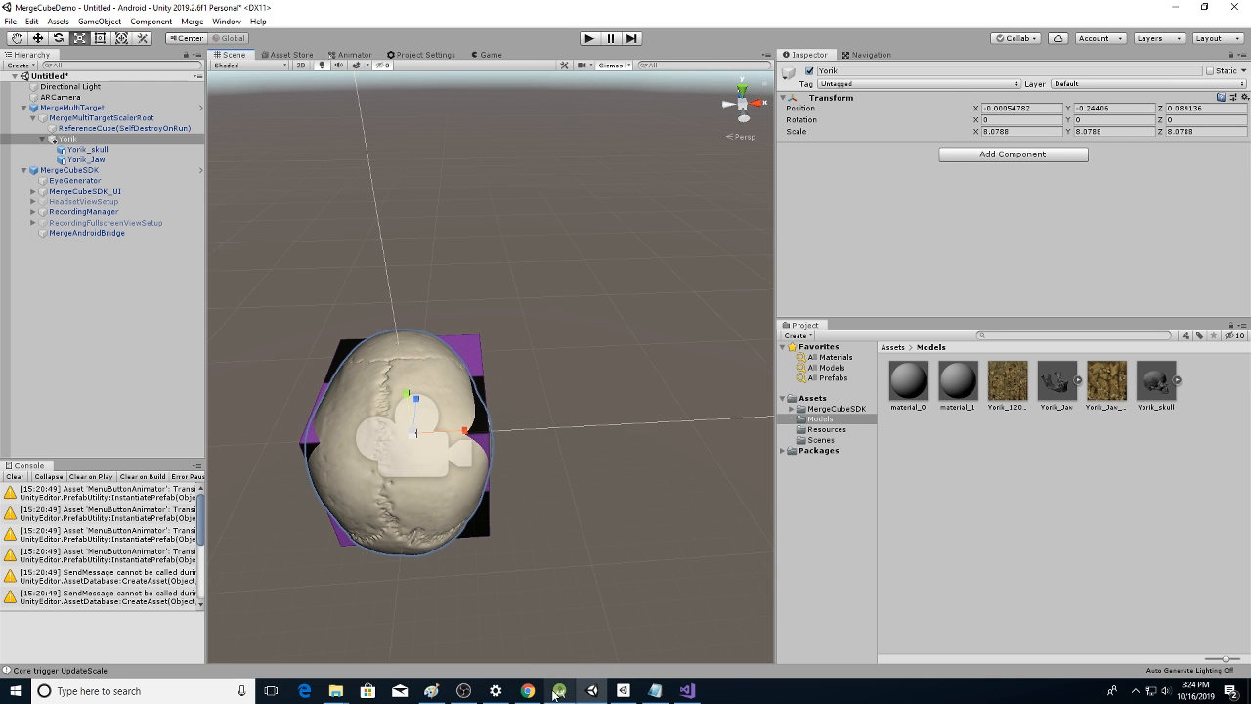
{"action": "right_click_drag", "start_coordinate": [623, 362], "coordinate": [234, 338]}
{"action": "key", "text": "d"}
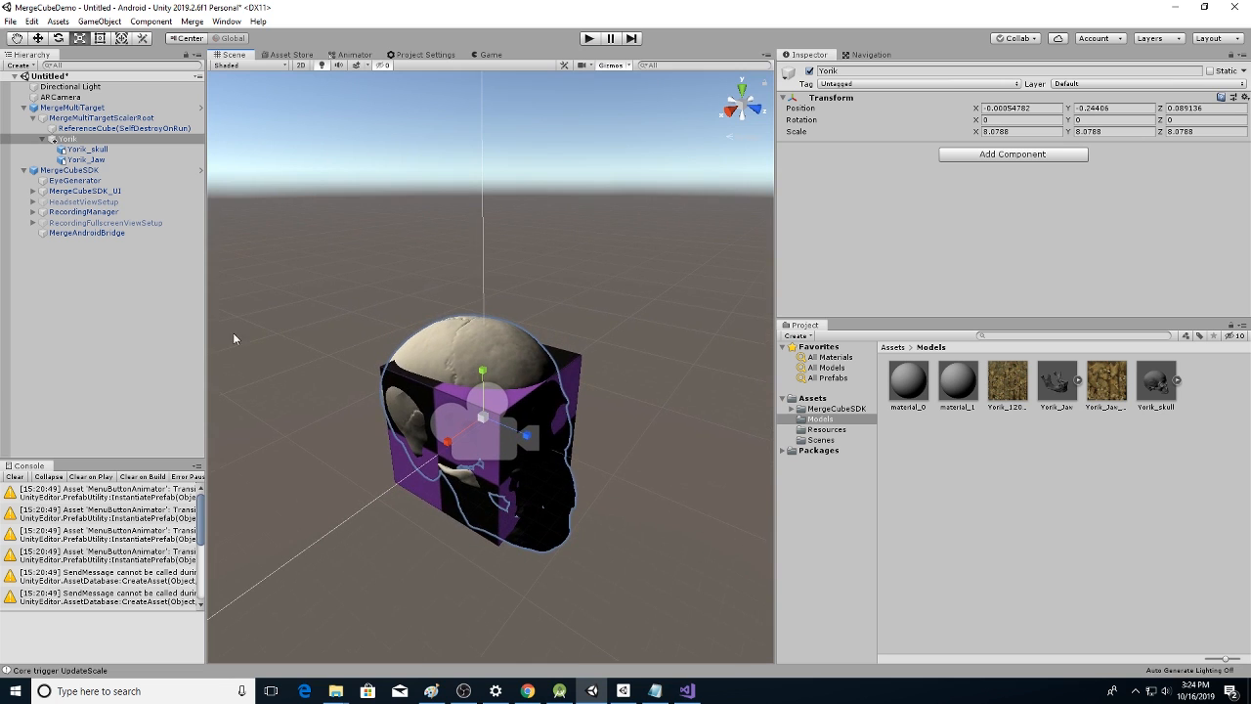
{"action": "left_click_drag", "start_coordinate": [486, 422], "coordinate": [547, 433]}
{"action": "key", "text": "d"}
{"action": "right_click_drag", "start_coordinate": [546, 432], "coordinate": [866, 462]}
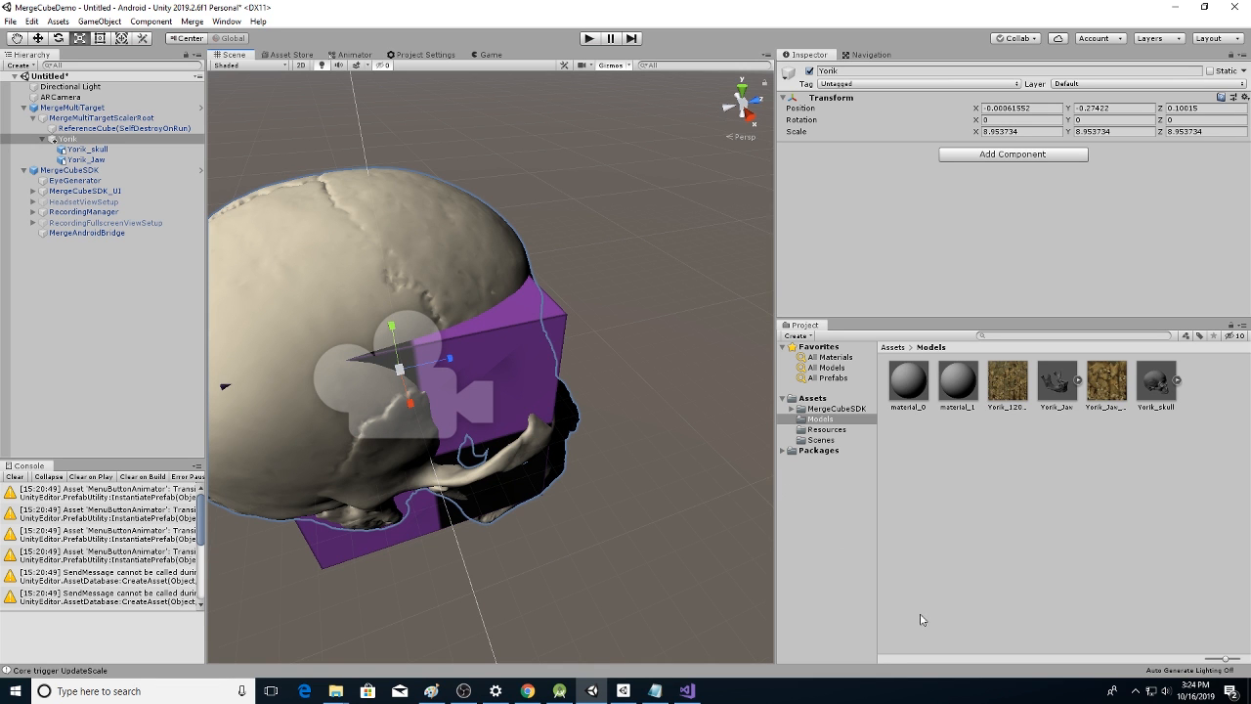
{"action": "right_click_drag", "start_coordinate": [644, 452], "coordinate": [500, 369]}
{"action": "left_click_drag", "start_coordinate": [459, 404], "coordinate": [620, 375], "text": "alt"}
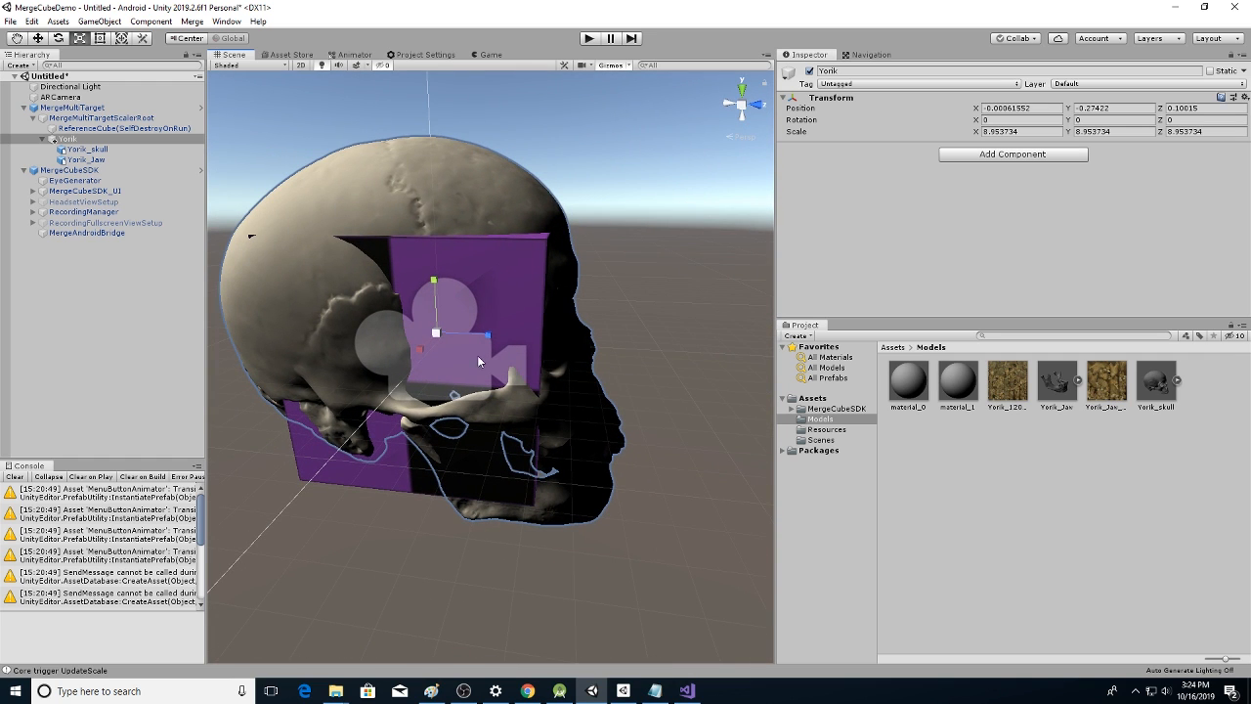
{"action": "left_click_drag", "start_coordinate": [557, 376], "coordinate": [386, 182], "text": "alt"}
{"action": "scroll", "coordinate": [385, 182], "scroll_direction": "down", "scroll_amount": 3}
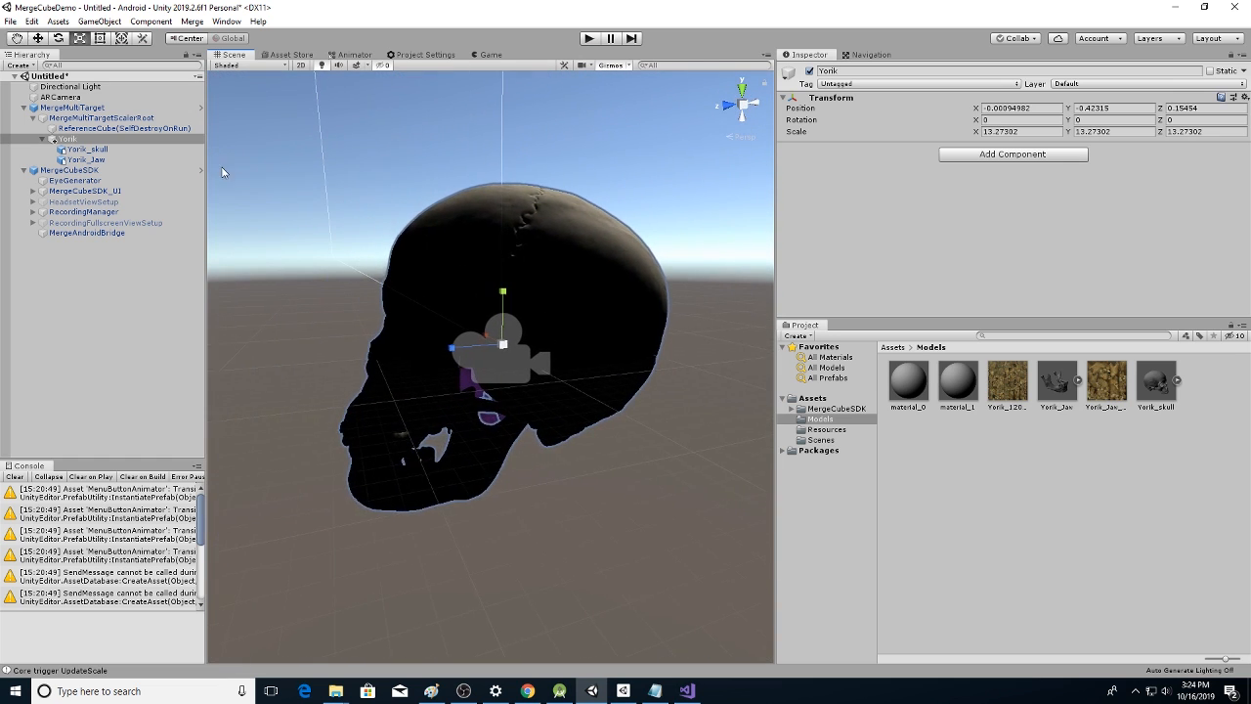
{"action": "left_click", "coordinate": [38, 40]}
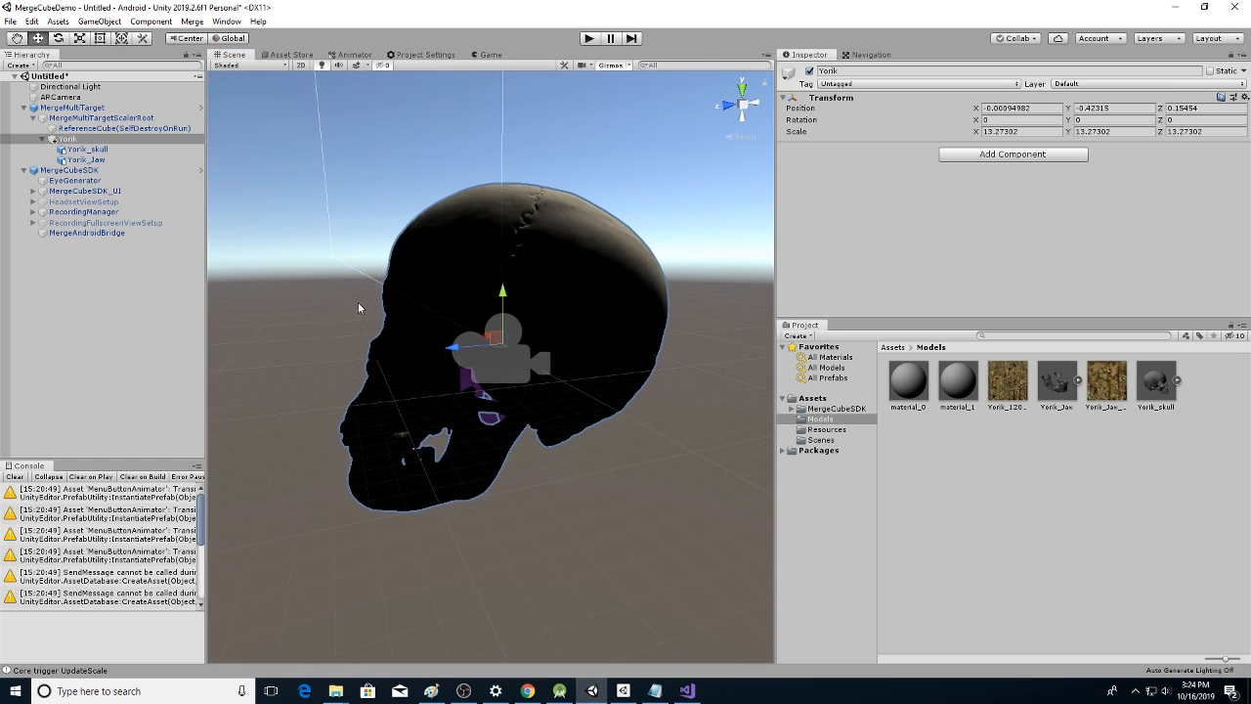
{"action": "left_click_drag", "start_coordinate": [456, 350], "coordinate": [451, 356]}
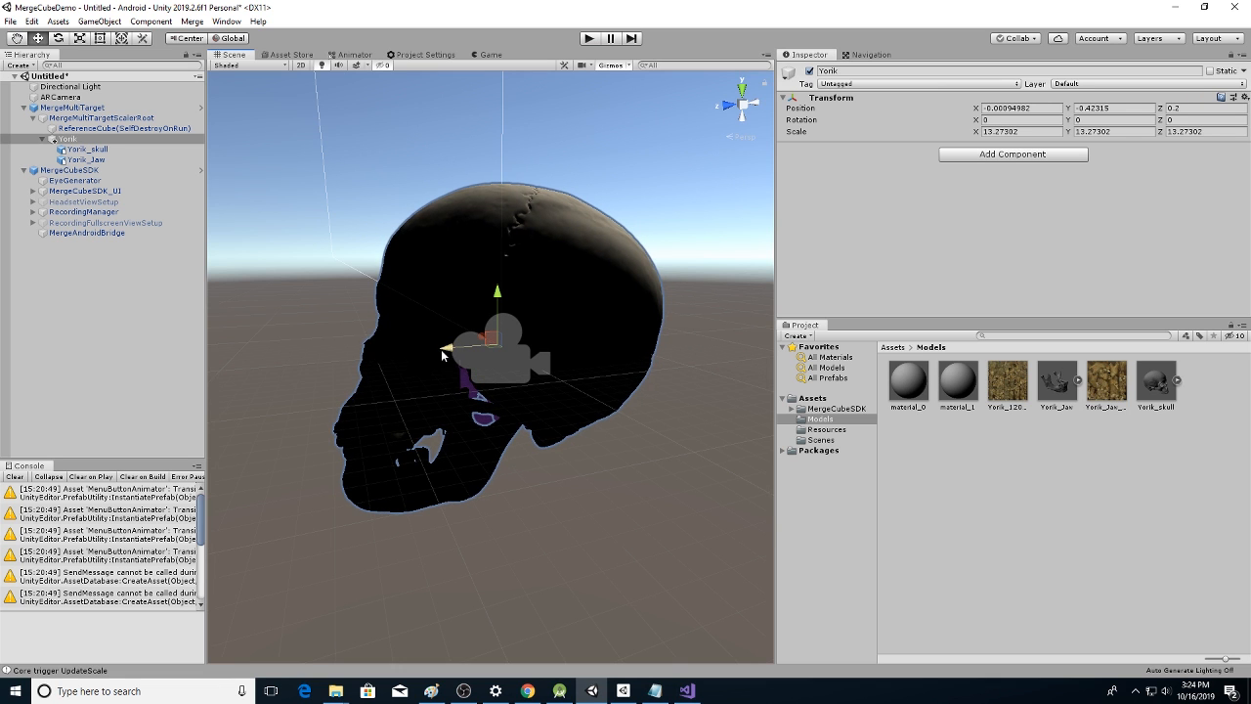
Rotate the Directional Light around its Y axis to about -168.6 degrees to light the skull's face
{"action": "left_click_drag", "start_coordinate": [344, 358], "coordinate": [685, 388], "text": "alt"}
{"action": "right_click_drag", "start_coordinate": [685, 388], "coordinate": [659, 362]}
{"action": "key", "text": "s"}
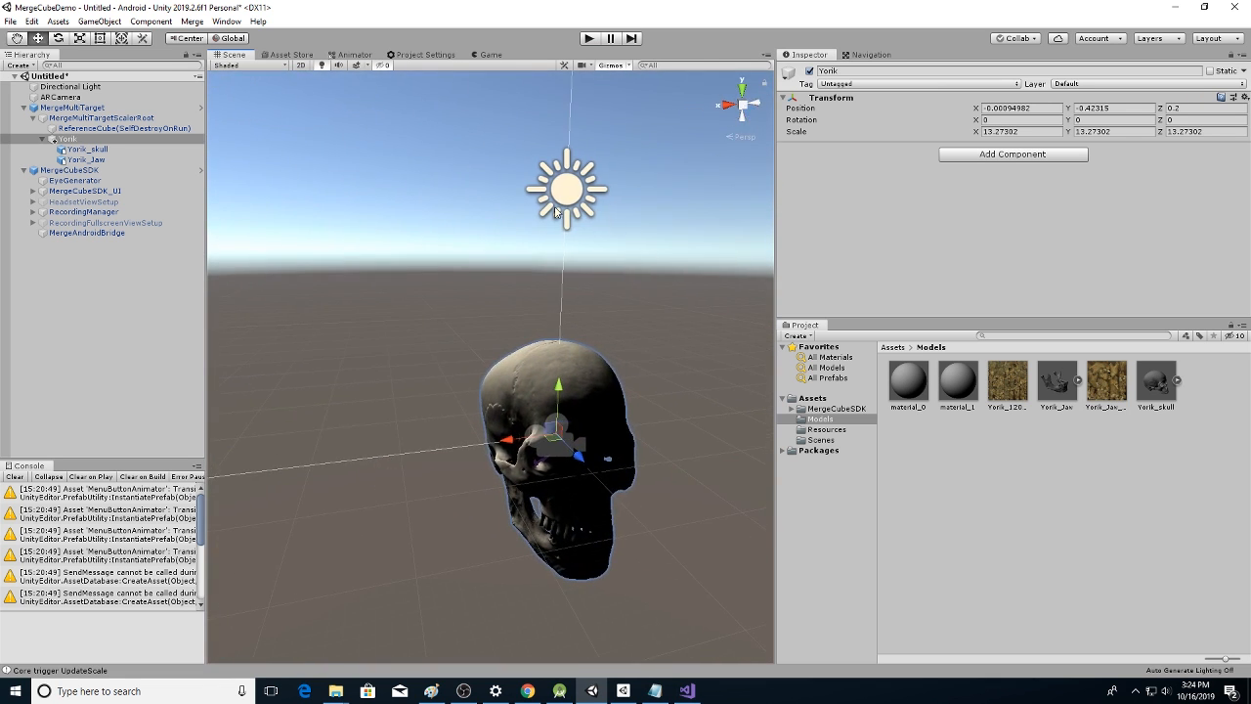
{"action": "left_click", "coordinate": [575, 191]}
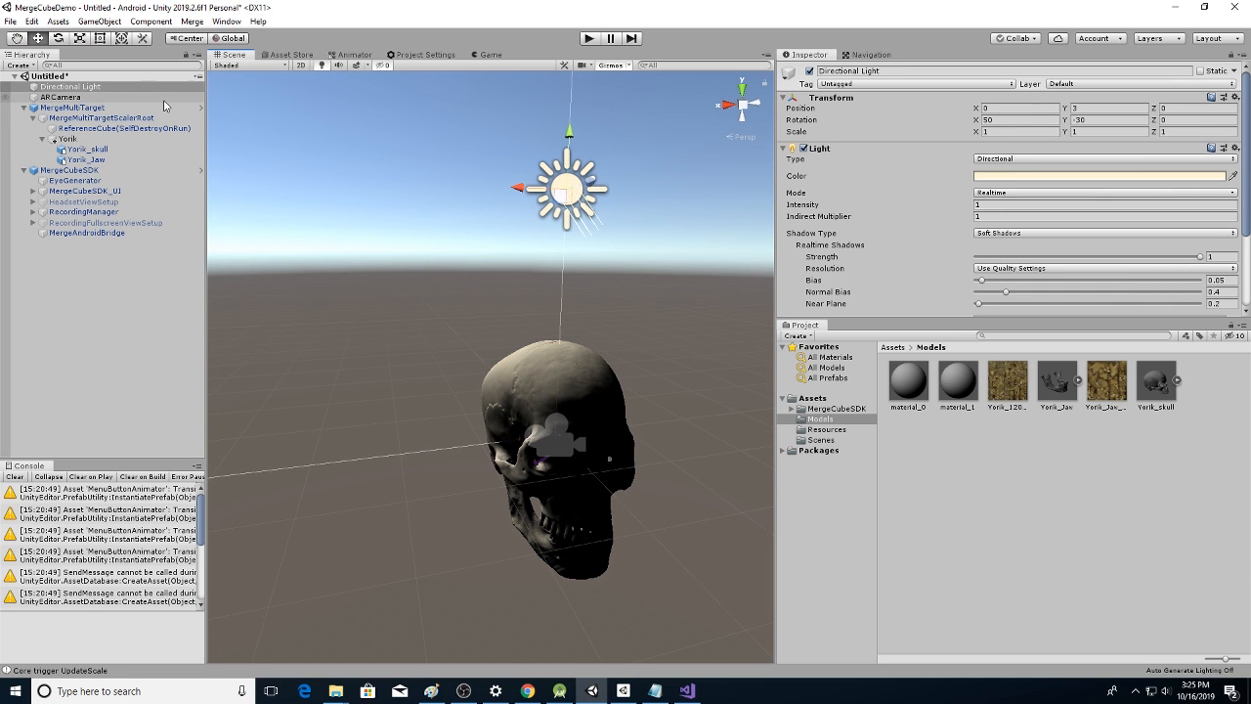
{"action": "left_click", "coordinate": [59, 38]}
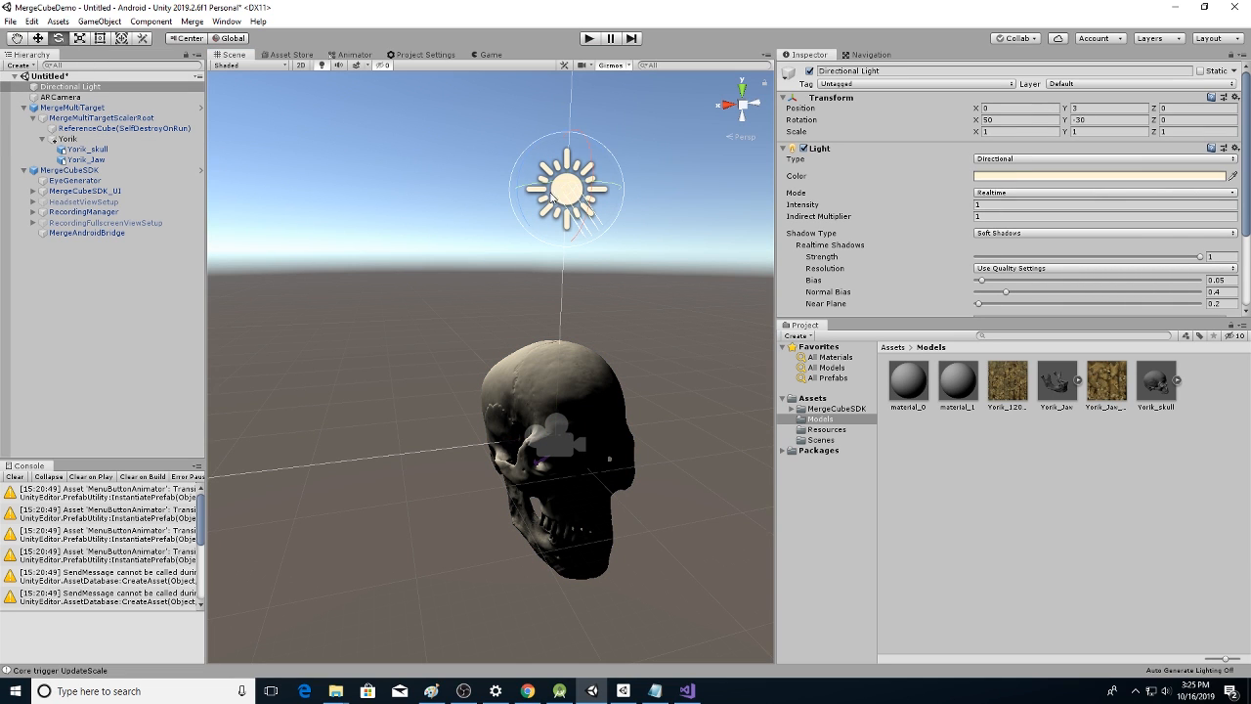
{"action": "left_click_drag", "start_coordinate": [534, 189], "coordinate": [553, 187]}
{"action": "mouse_move", "coordinate": [589, 185]}
{"action": "left_mouse_down"}
{"action": "mouse_move", "coordinate": [758, 200]}
{"action": "mouse_move", "coordinate": [427, 470]}
{"action": "mouse_move", "coordinate": [567, 517]}
{"action": "mouse_move", "coordinate": [679, 530]}
{"action": "mouse_move", "coordinate": [692, 478]}
{"action": "mouse_move", "coordinate": [495, 476]}
{"action": "mouse_move", "coordinate": [682, 440]}
{"action": "mouse_move", "coordinate": [679, 495]}
{"action": "left_mouse_up"}
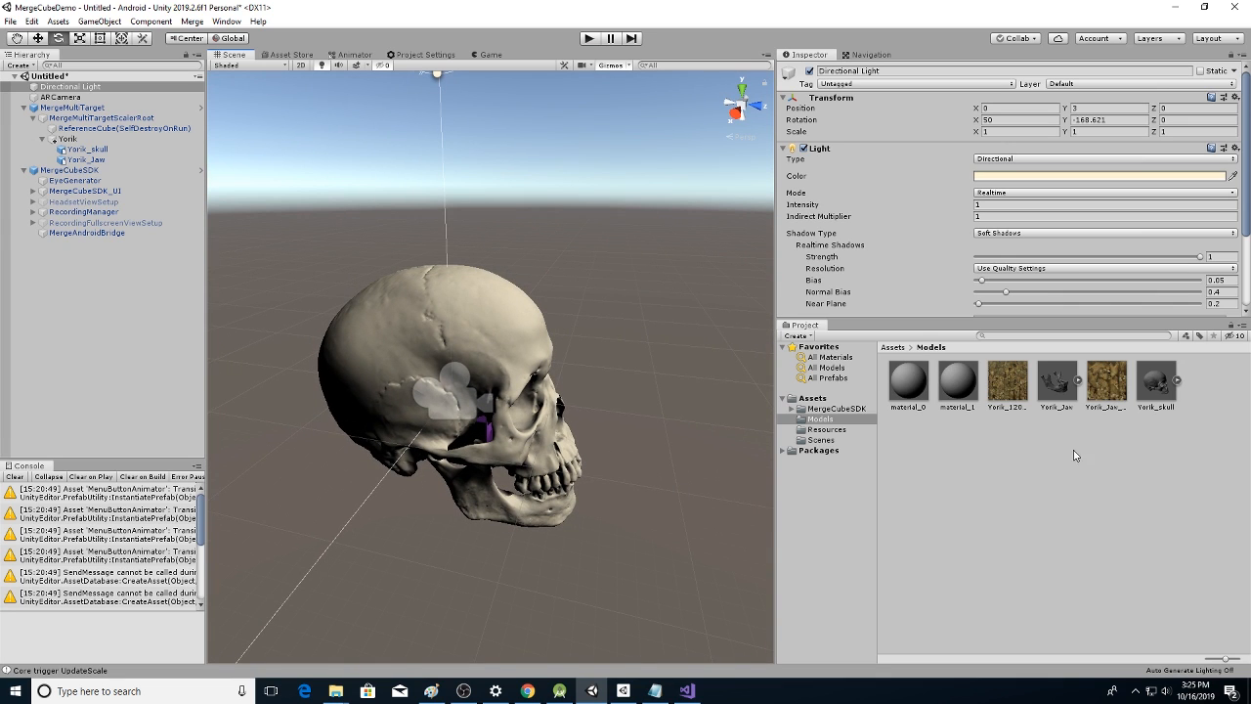
Assign the extracted Yorik_120... texture as the Albedo map of the skull's material_0
{"action": "left_click", "coordinate": [104, 150]}
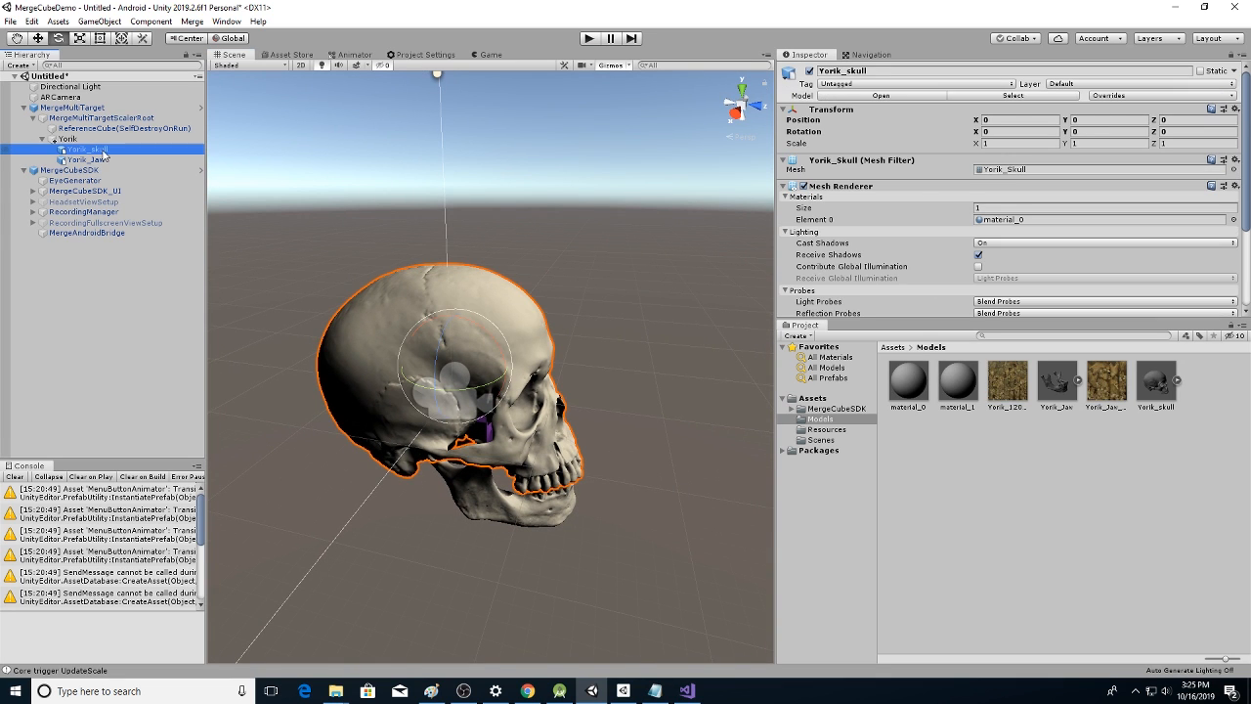
{"action": "scroll", "coordinate": [982, 240], "scroll_direction": "down", "scroll_amount": 3}
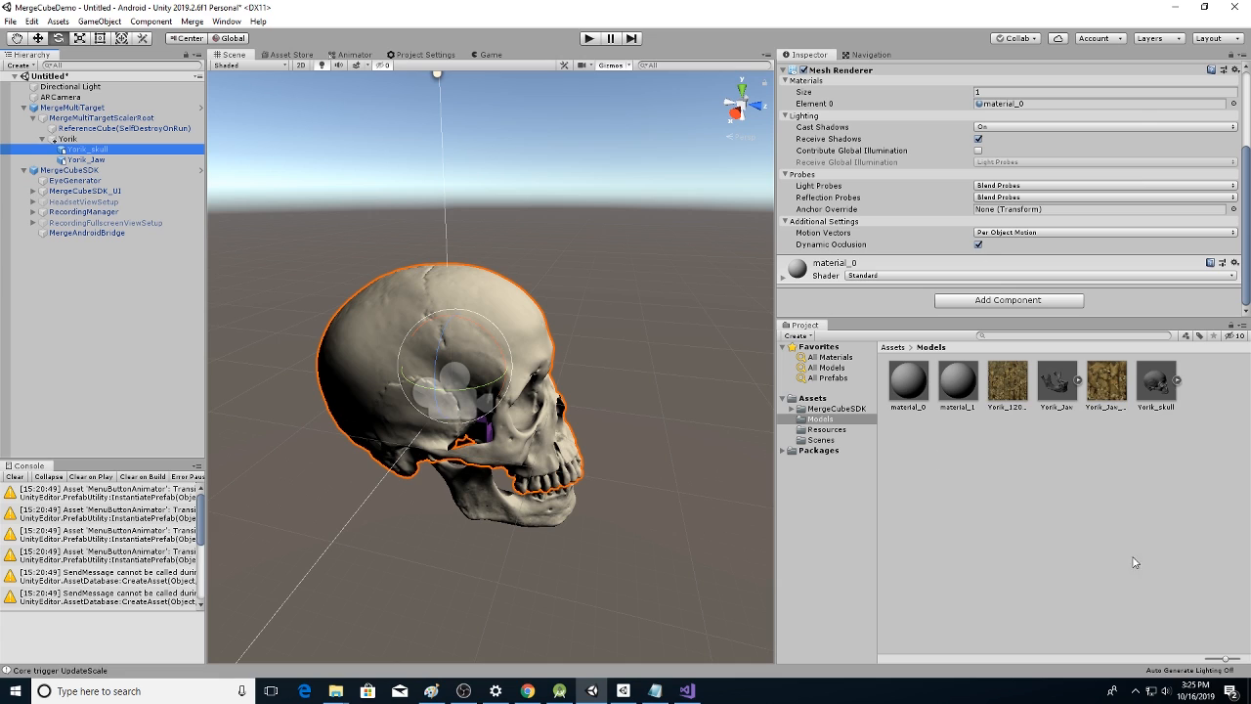
{"action": "left_click", "coordinate": [782, 279]}
{"action": "scroll", "coordinate": [987, 210], "scroll_direction": "down", "scroll_amount": 3}
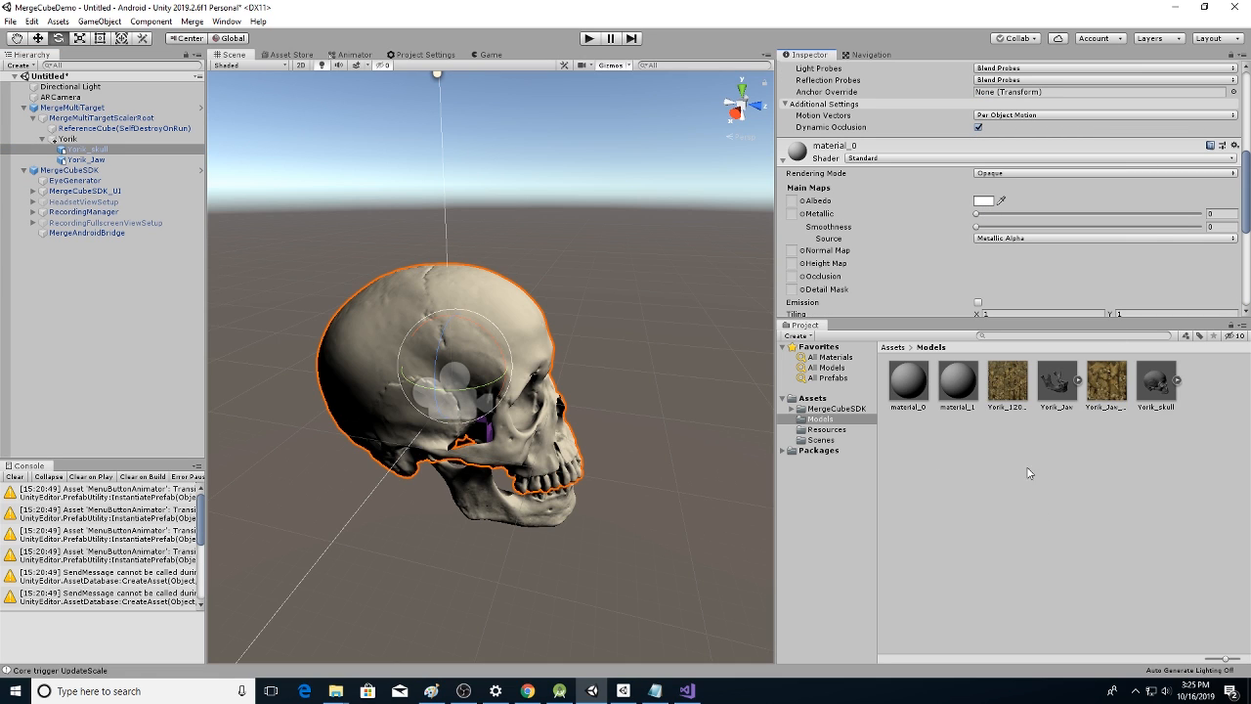
{"action": "left_click_drag", "start_coordinate": [1012, 383], "coordinate": [794, 124]}
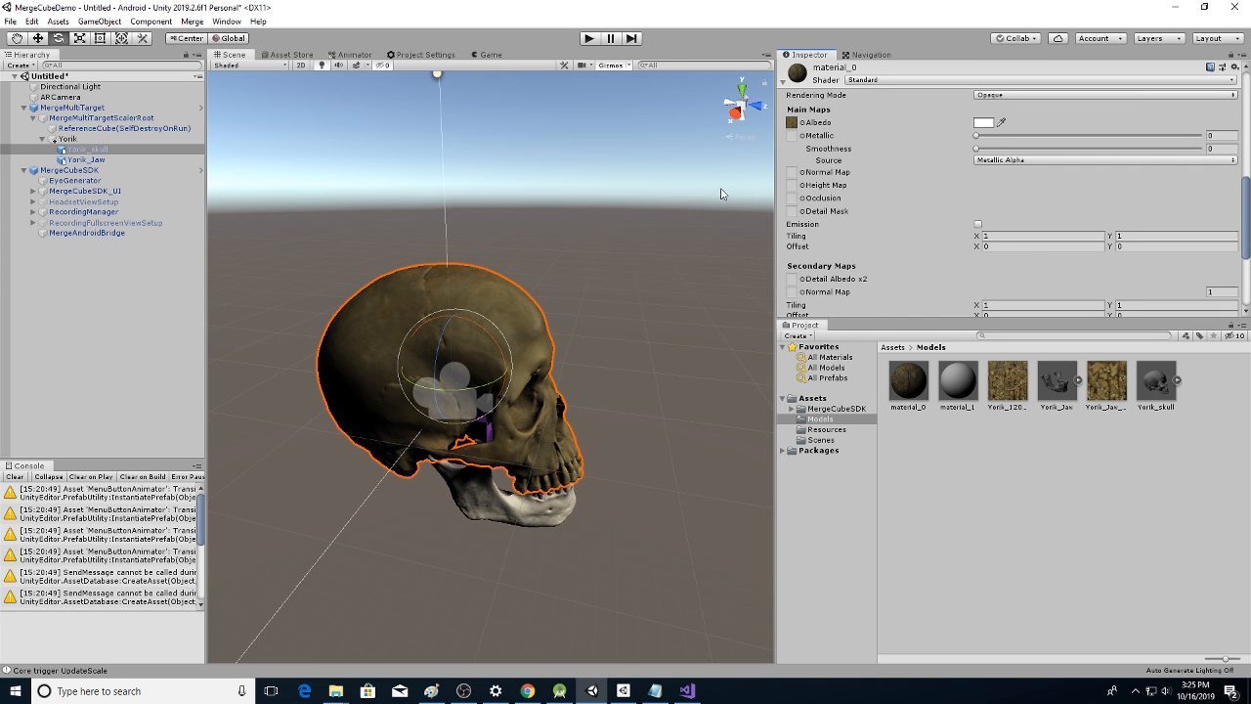
Assign the Yorik_Jaw_65k_0 texture as the Albedo map of the jaw's material_1
{"action": "left_click", "coordinate": [86, 159]}
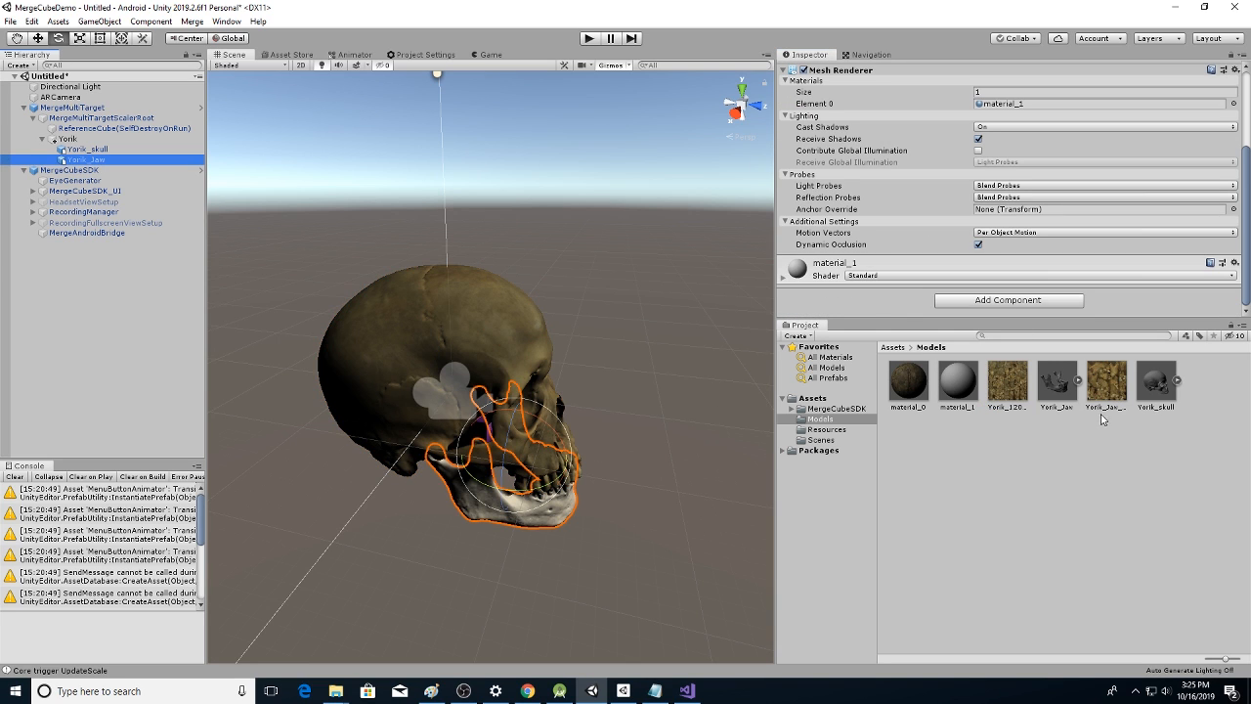
{"action": "left_click", "coordinate": [1106, 391]}
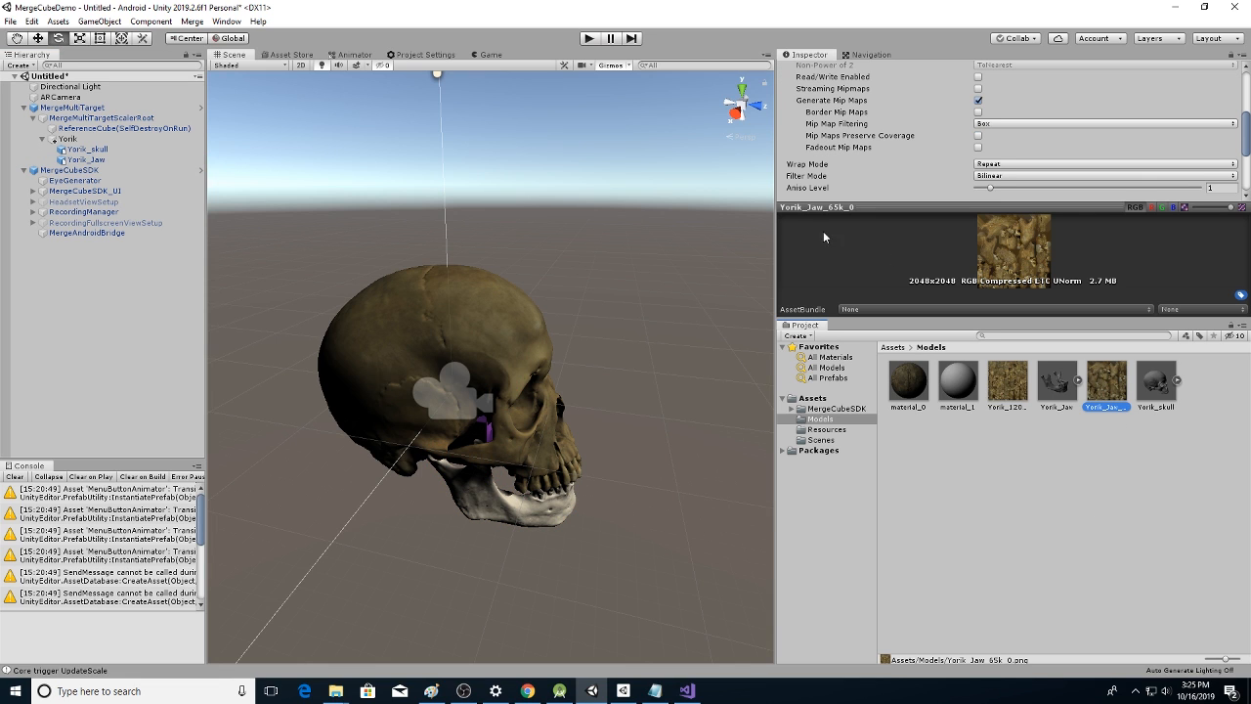
{"action": "left_click", "coordinate": [86, 159]}
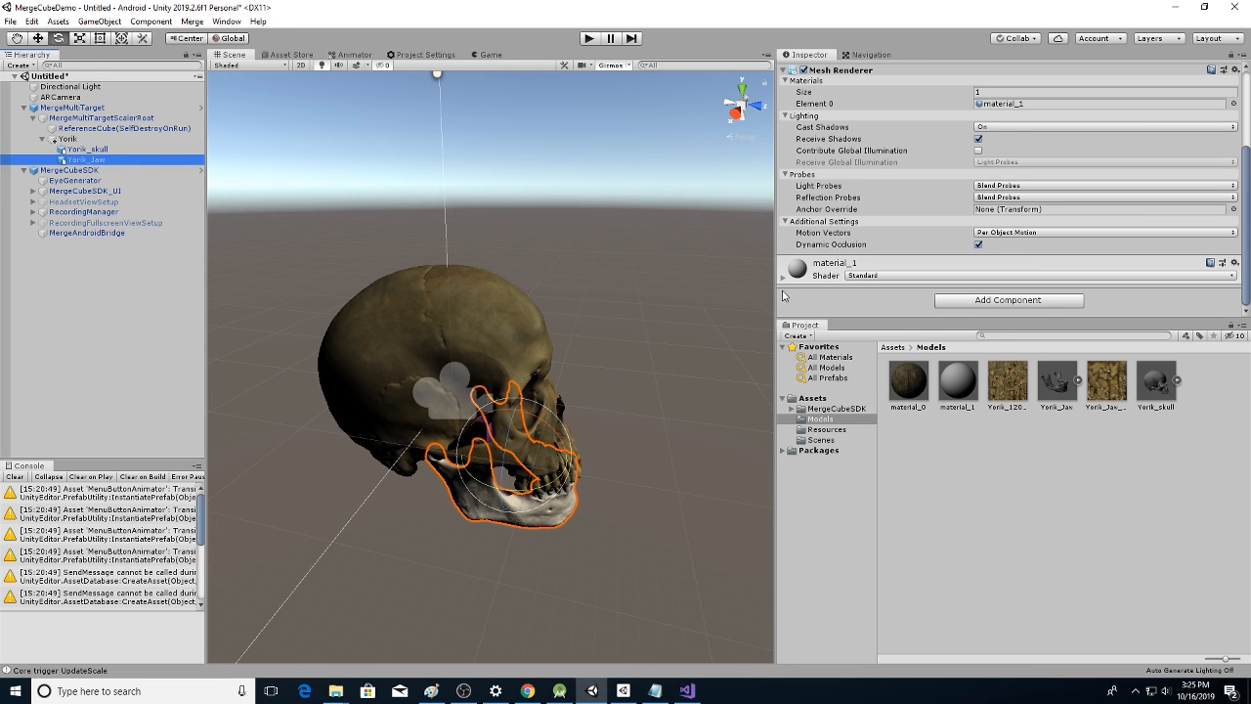
{"action": "left_click", "coordinate": [784, 278]}
{"action": "scroll", "coordinate": [934, 283], "scroll_direction": "down", "scroll_amount": 3}
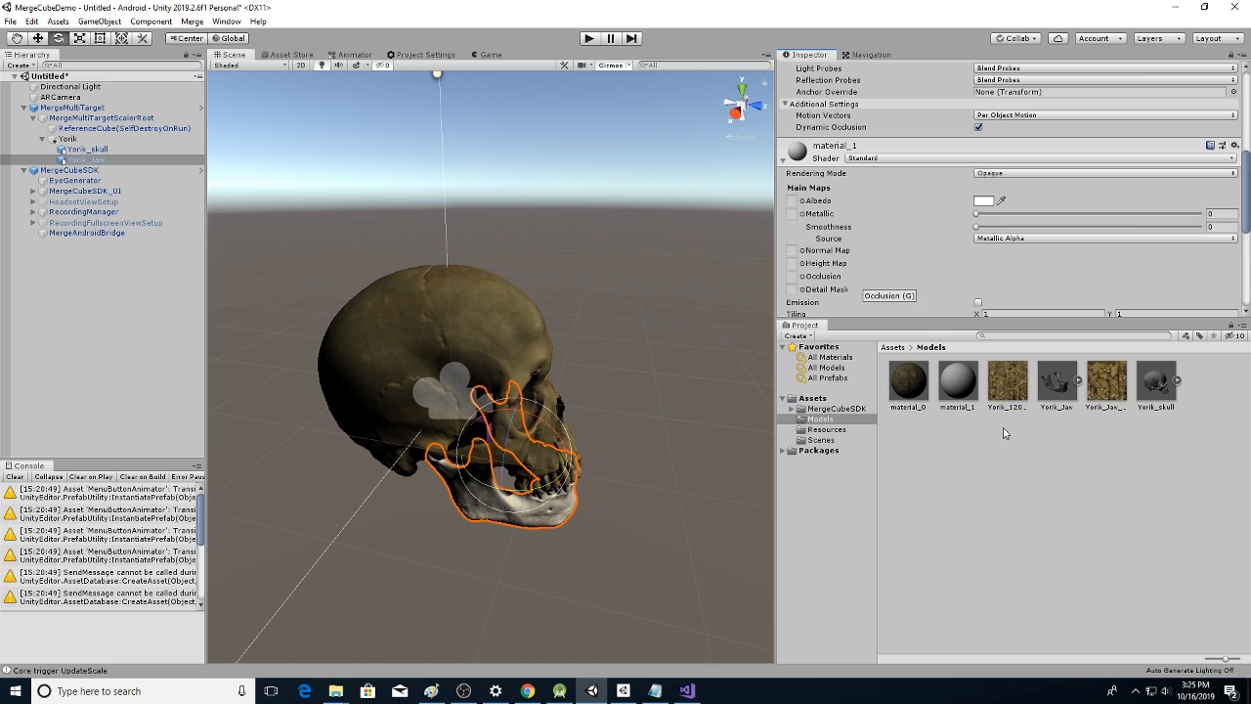
{"action": "left_click_drag", "start_coordinate": [1107, 384], "coordinate": [792, 124]}
Examine the textured skull and jaw up close from the front in the scene
{"action": "right_click_drag", "start_coordinate": [533, 409], "coordinate": [498, 422]}
{"action": "scroll", "coordinate": [533, 422], "scroll_direction": "down", "scroll_amount": 5}
{"action": "right_click_drag", "start_coordinate": [568, 363], "coordinate": [437, 338]}
{"action": "key", "text": "d"}
{"action": "key", "text": "w"}
{"action": "key", "text": "w"}
{"action": "key", "text": "a"}
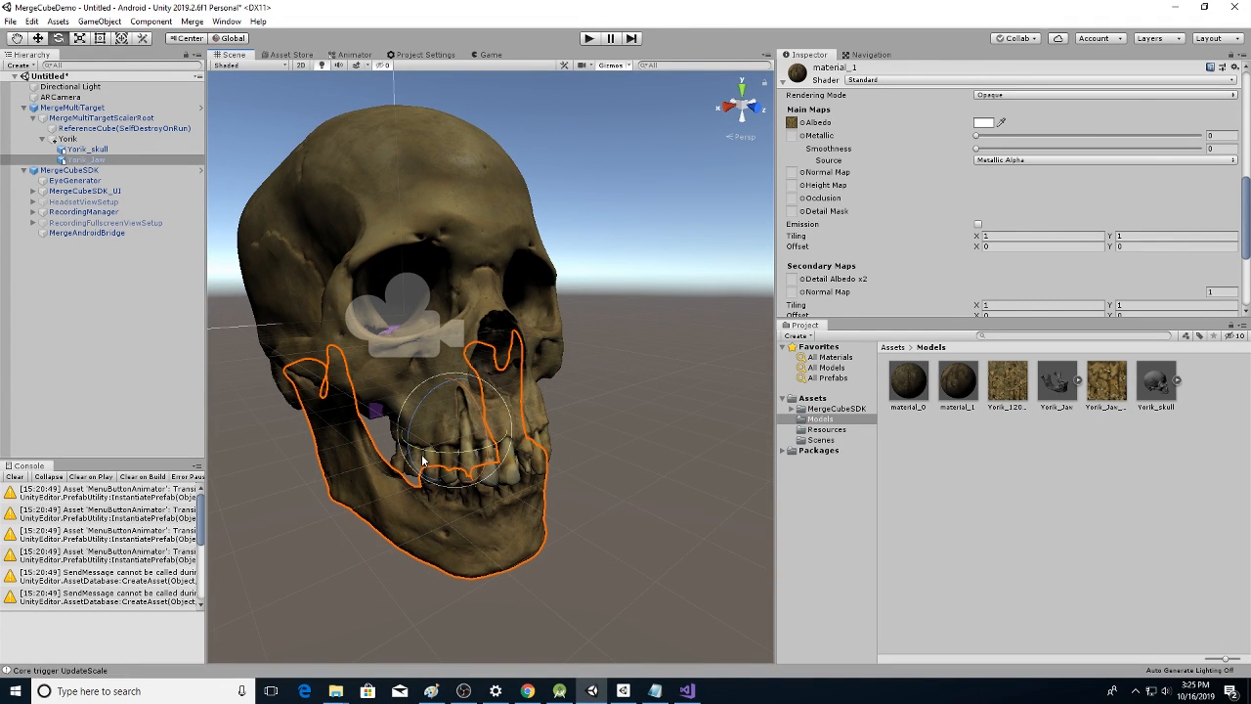
{"action": "right_click_drag", "start_coordinate": [466, 349], "coordinate": [450, 372]}
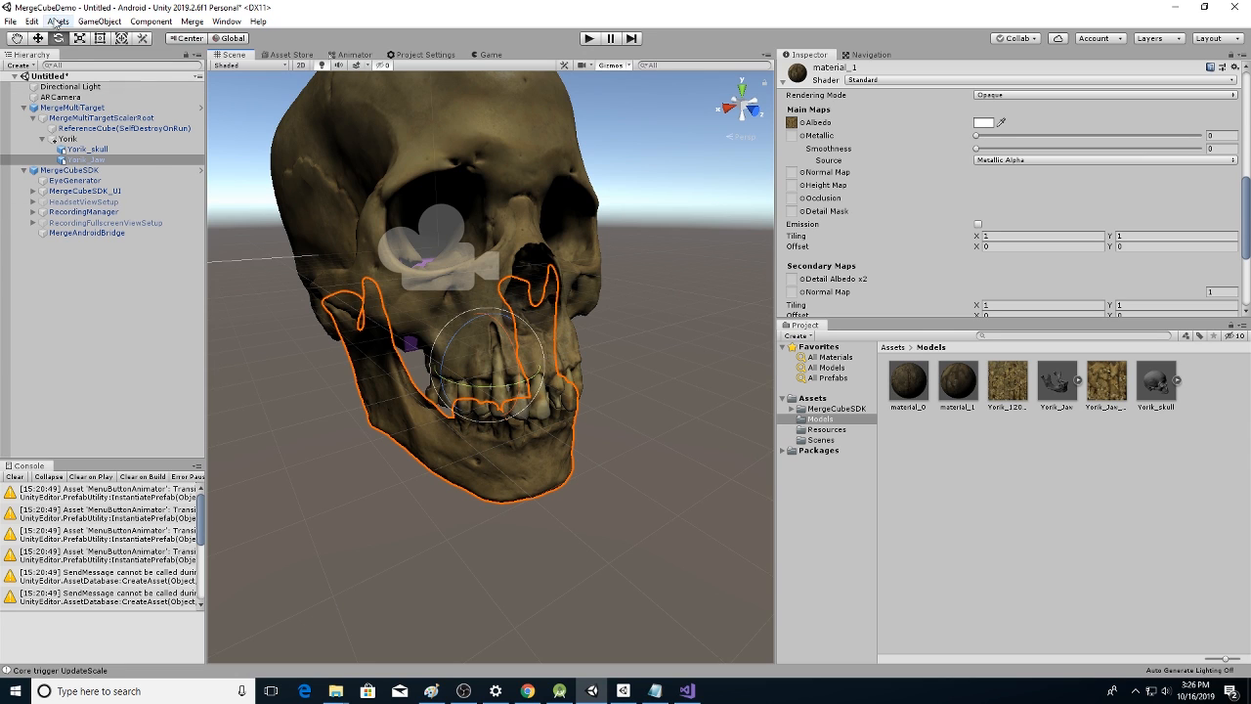
Save the scene as SkullDemo in the project's Scenes folder
{"action": "left_click", "coordinate": [11, 22]}
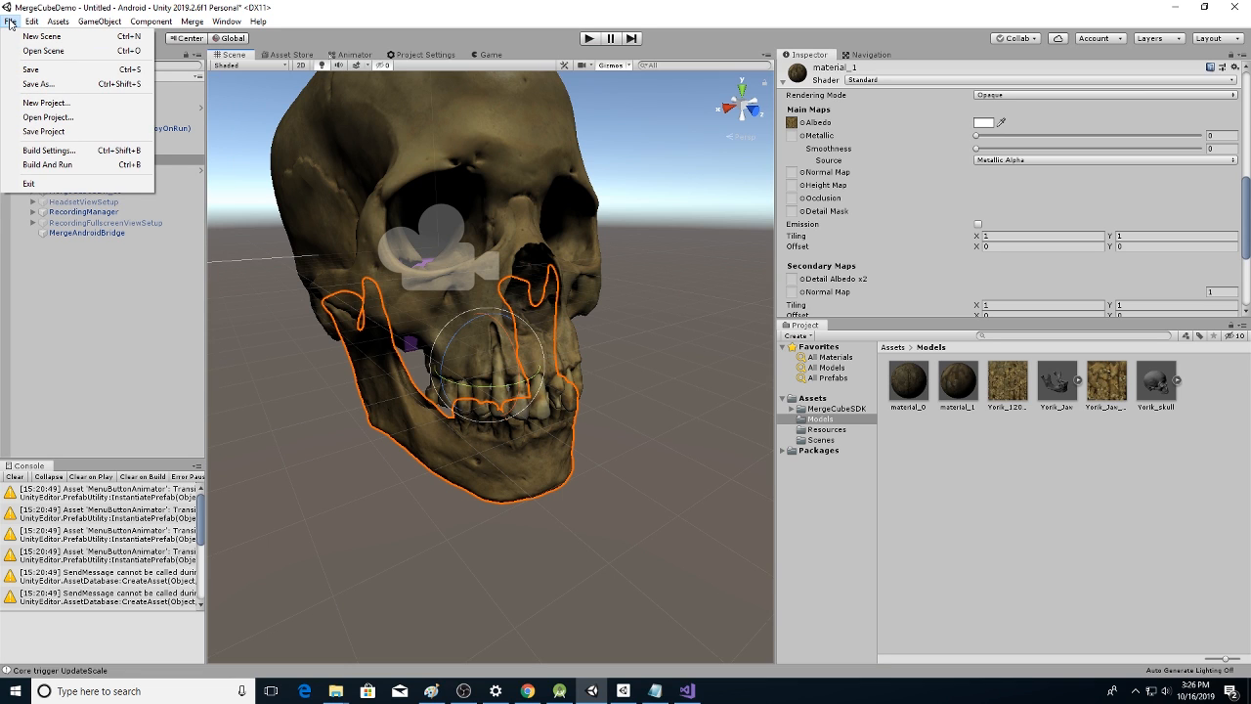
{"action": "left_click", "coordinate": [29, 84]}
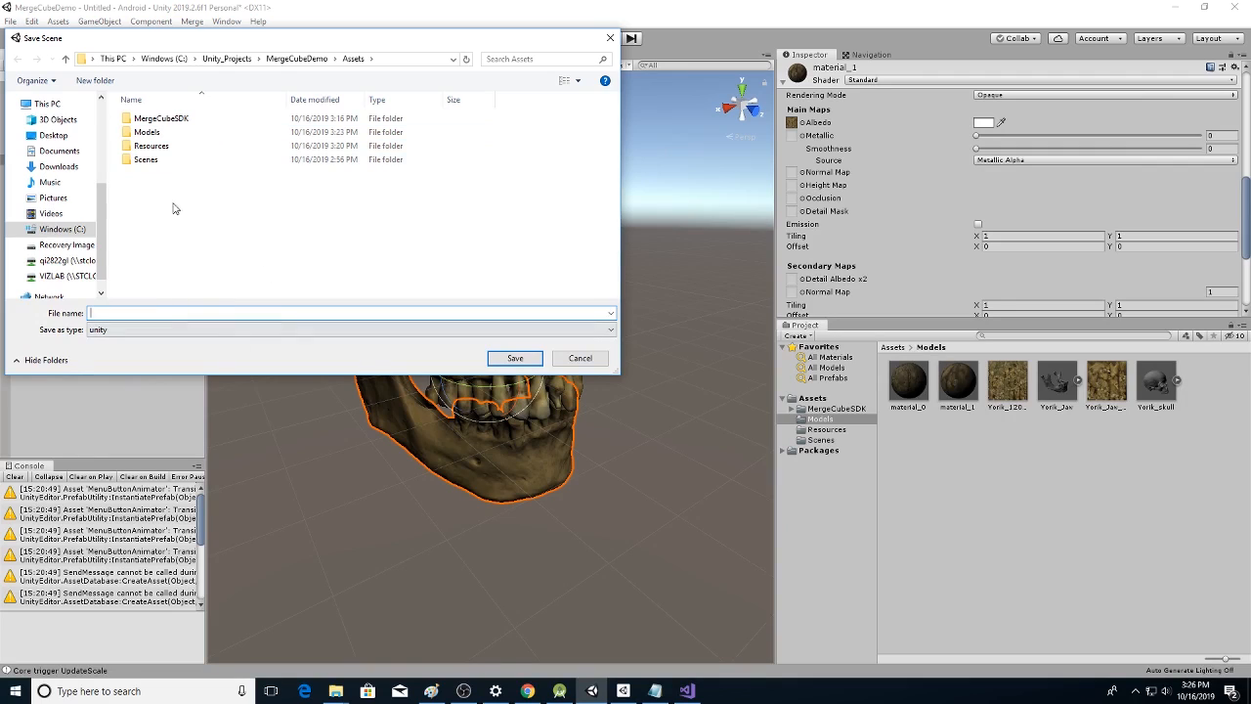
{"action": "double_click", "coordinate": [145, 161]}
{"action": "left_click", "coordinate": [128, 311]}
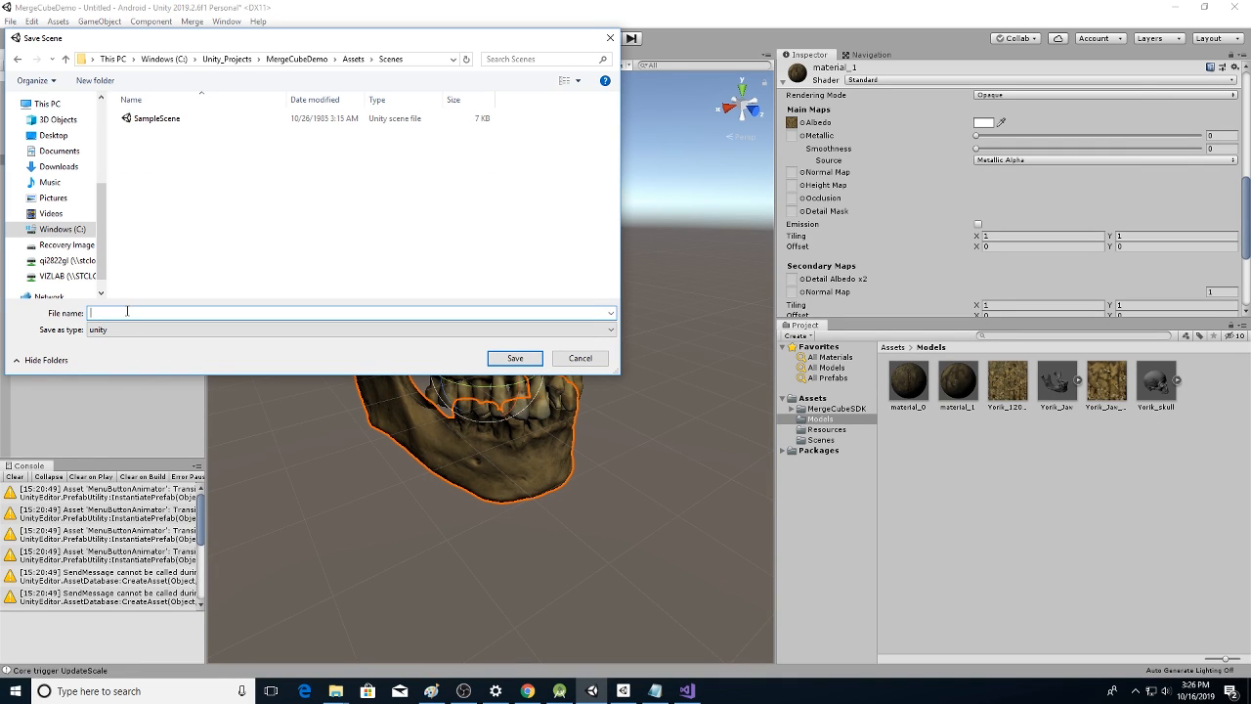
{"action": "type", "text": "SkullDemo"}
{"action": "left_click", "coordinate": [528, 359]}
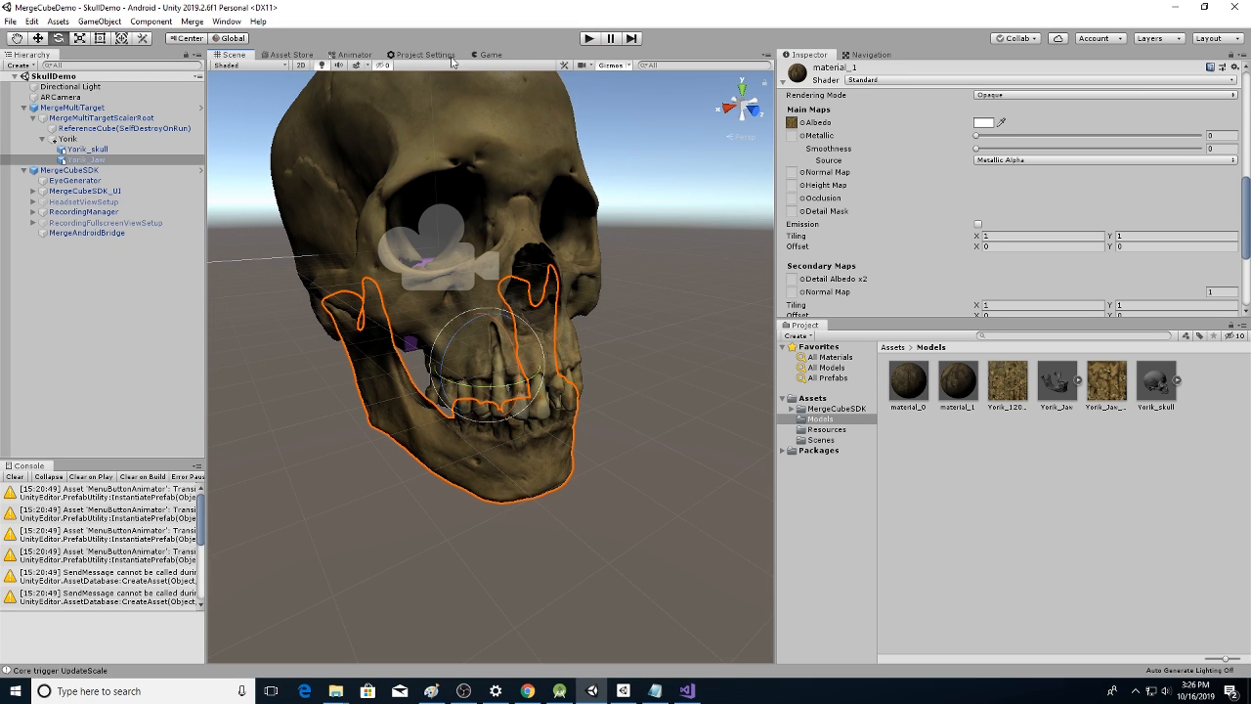
Set the product name to MC_SkullDemo in the Player project settings
{"action": "left_click", "coordinate": [414, 55]}
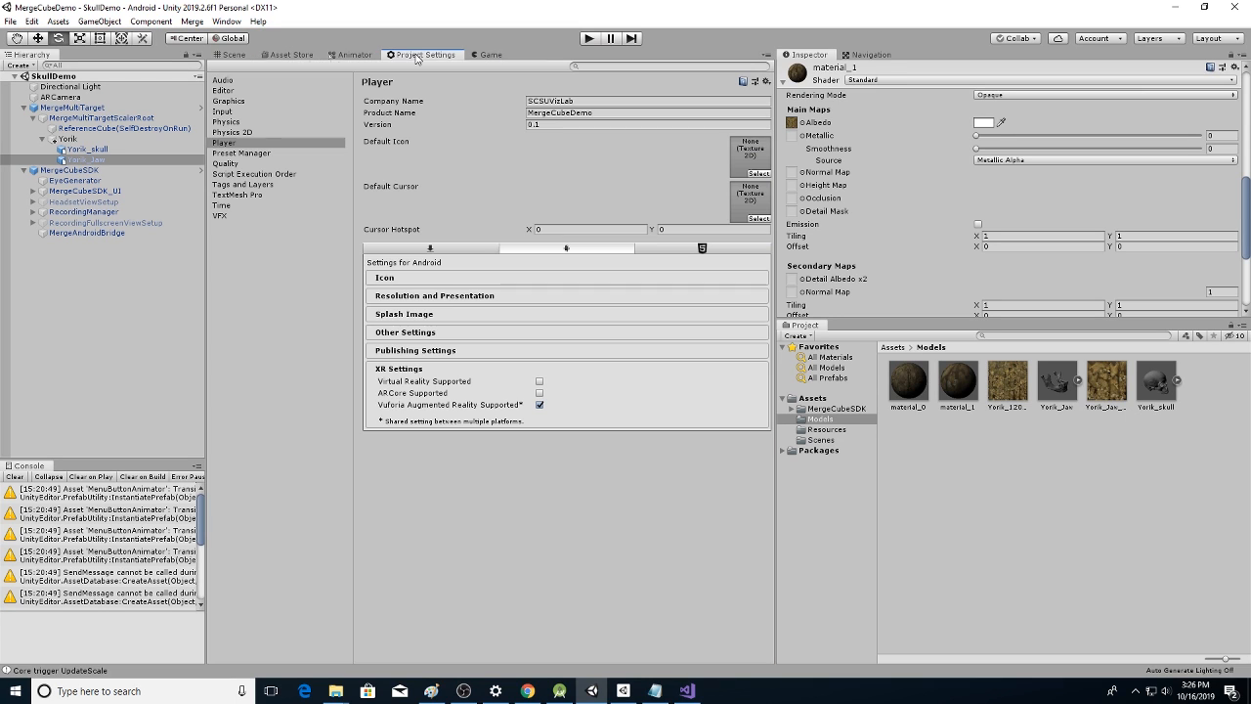
{"action": "left_click", "coordinate": [621, 113]}
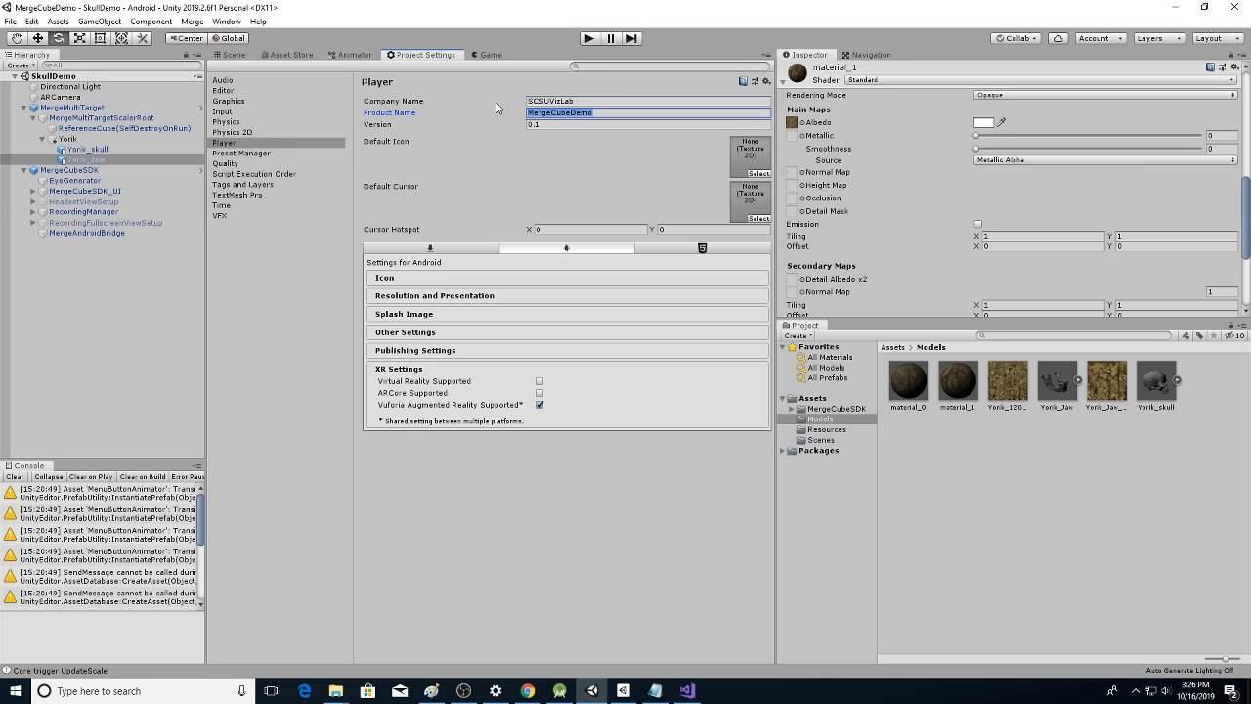
{"action": "type", "text": "Skull"}
Examine the Android publishing settings, the package name, the API levels and the configuration options in the Player settings
{"action": "left_click", "coordinate": [459, 351]}
{"action": "scroll", "coordinate": [464, 333], "scroll_direction": "down", "scroll_amount": 1}
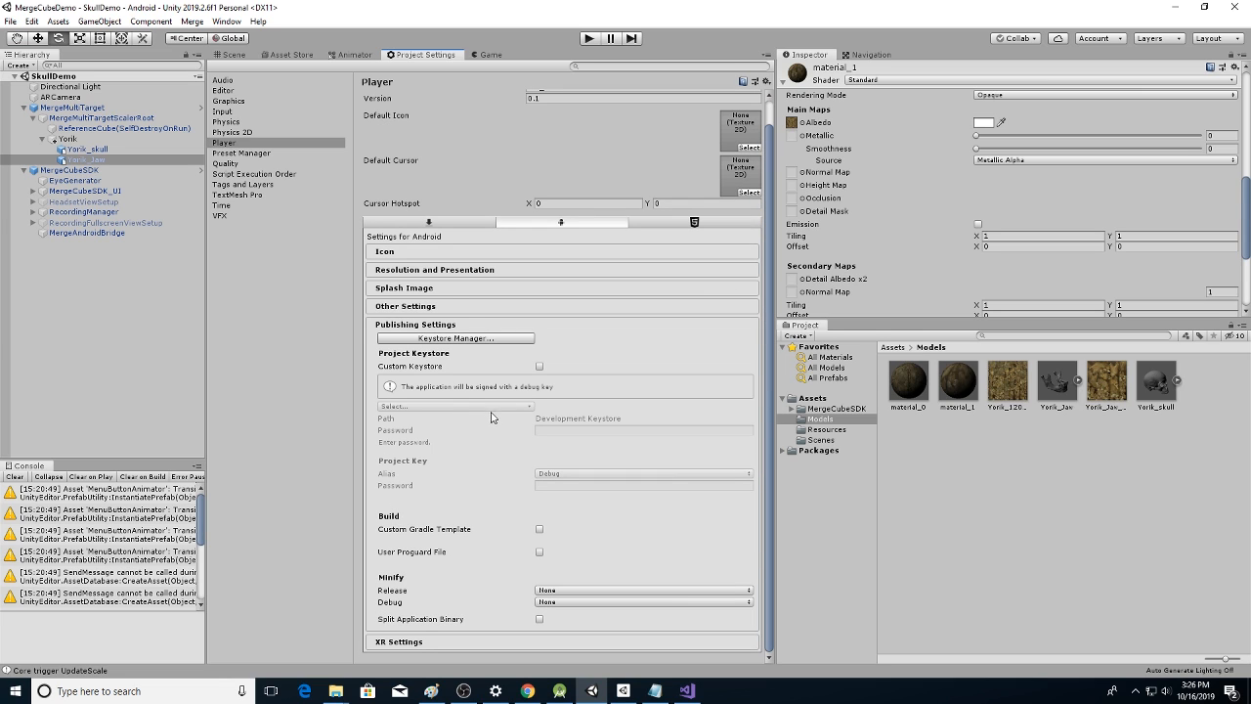
{"action": "left_click", "coordinate": [449, 308]}
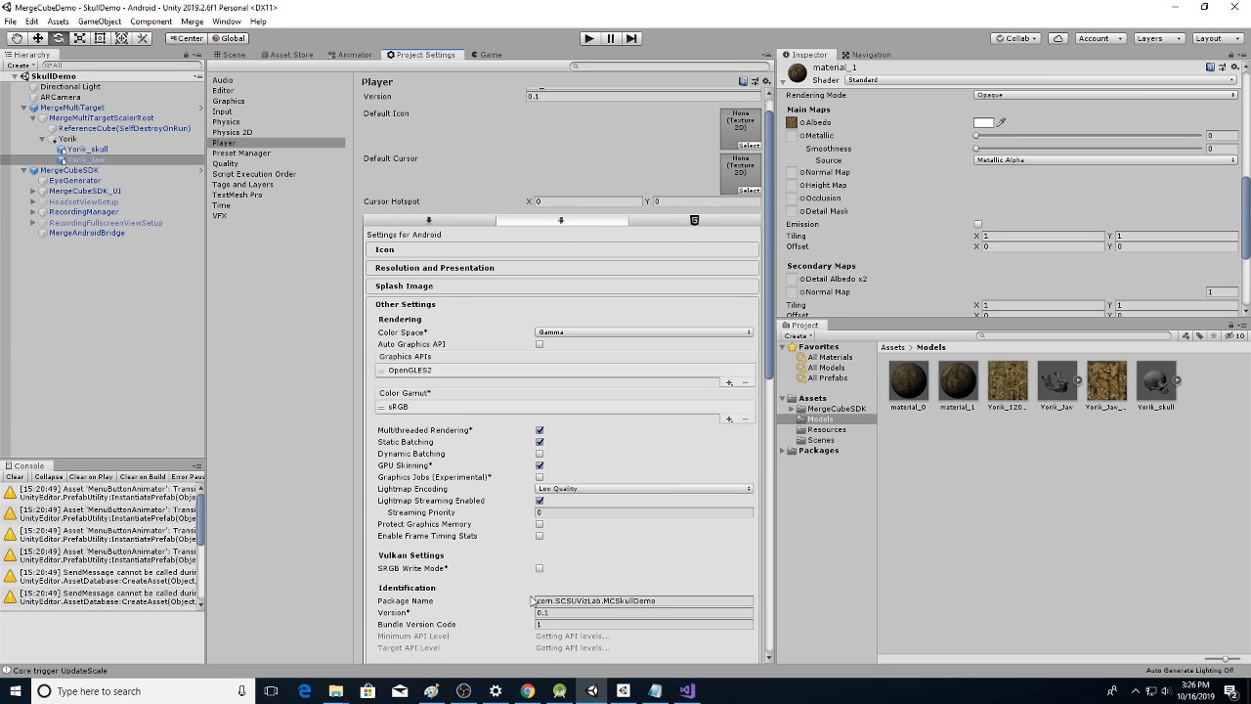
{"action": "left_click_drag", "start_coordinate": [659, 601], "coordinate": [615, 603]}
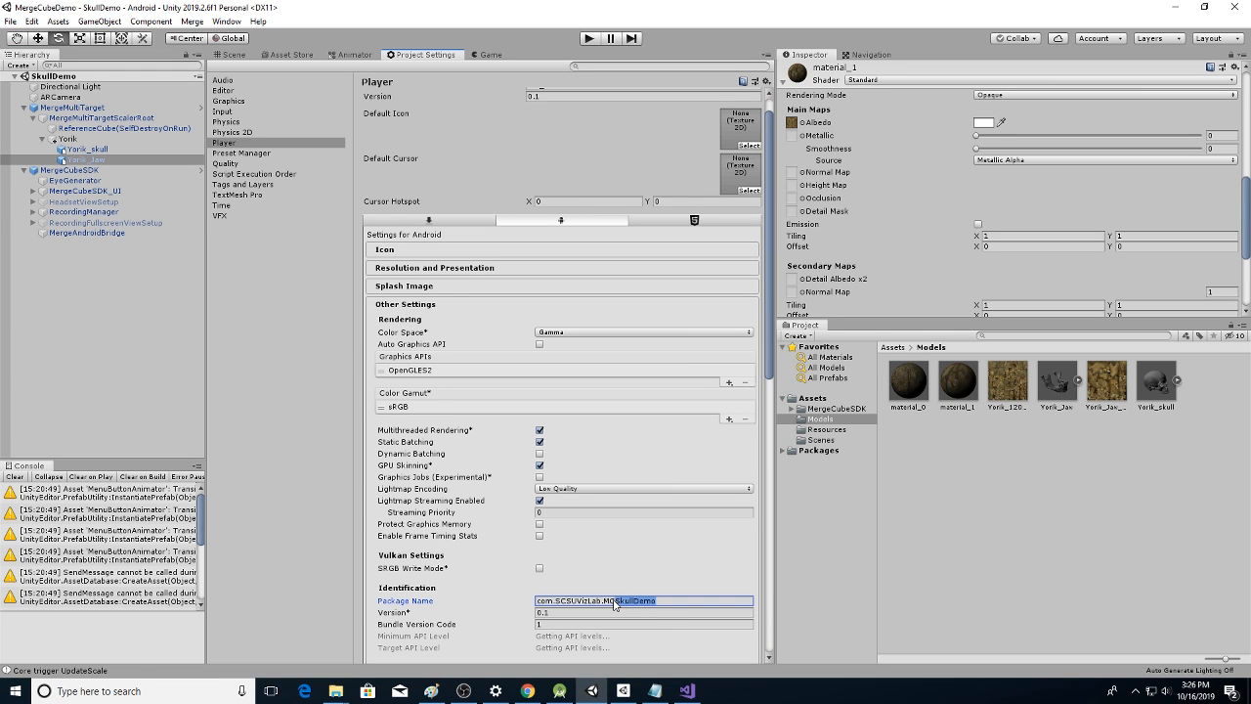
{"action": "scroll", "coordinate": [647, 537], "scroll_direction": "up", "scroll_amount": 1}
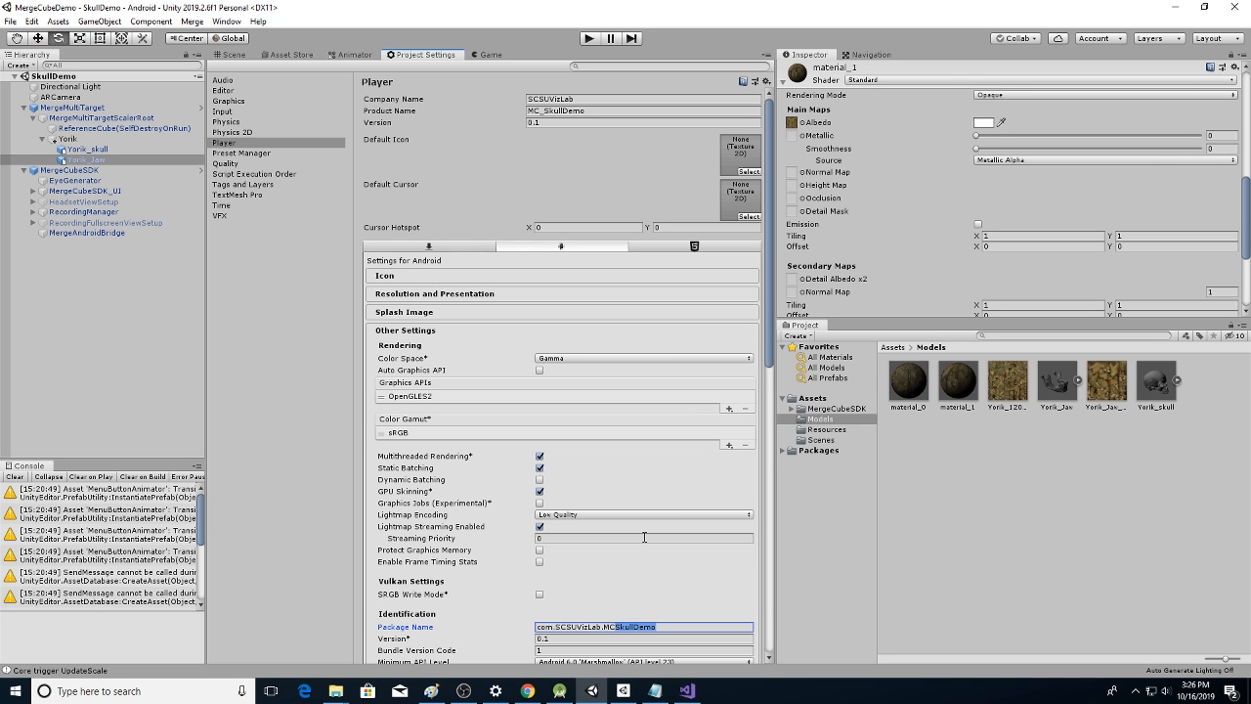
{"action": "scroll", "coordinate": [644, 539], "scroll_direction": "down", "scroll_amount": 3}
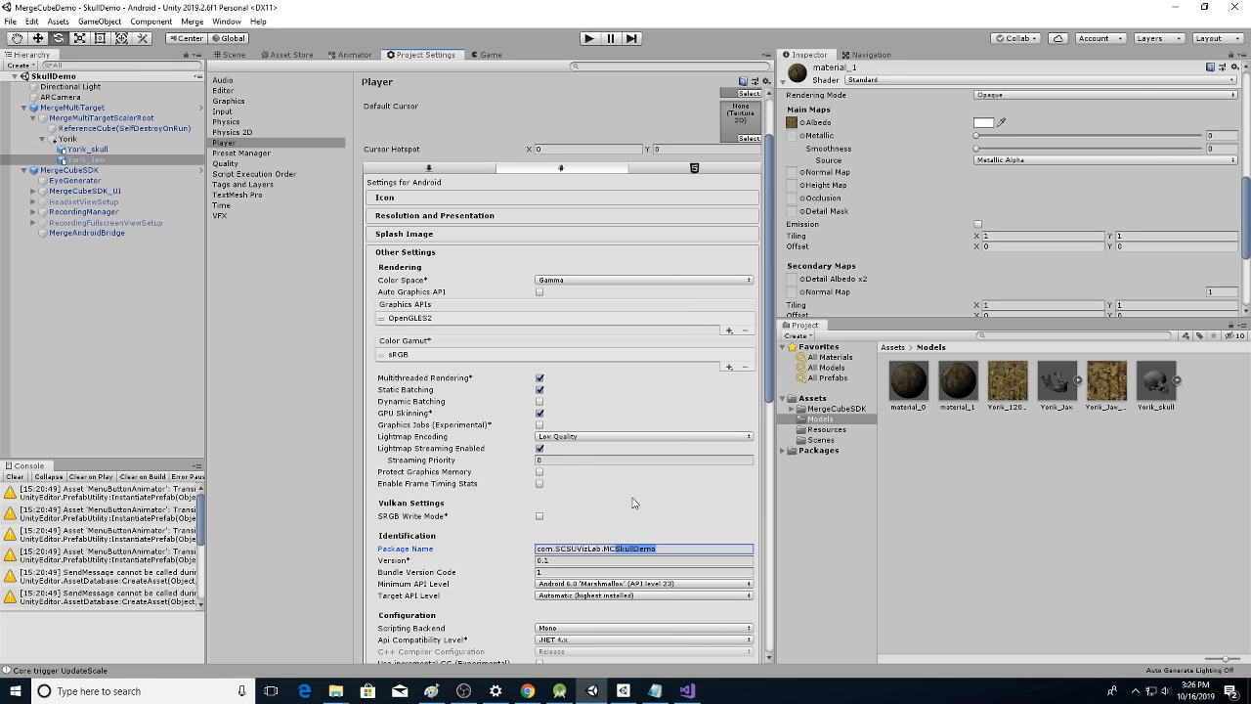
{"action": "scroll", "coordinate": [615, 453], "scroll_direction": "up", "scroll_amount": 3}
{"action": "scroll", "coordinate": [641, 603], "scroll_direction": "down", "scroll_amount": 5}
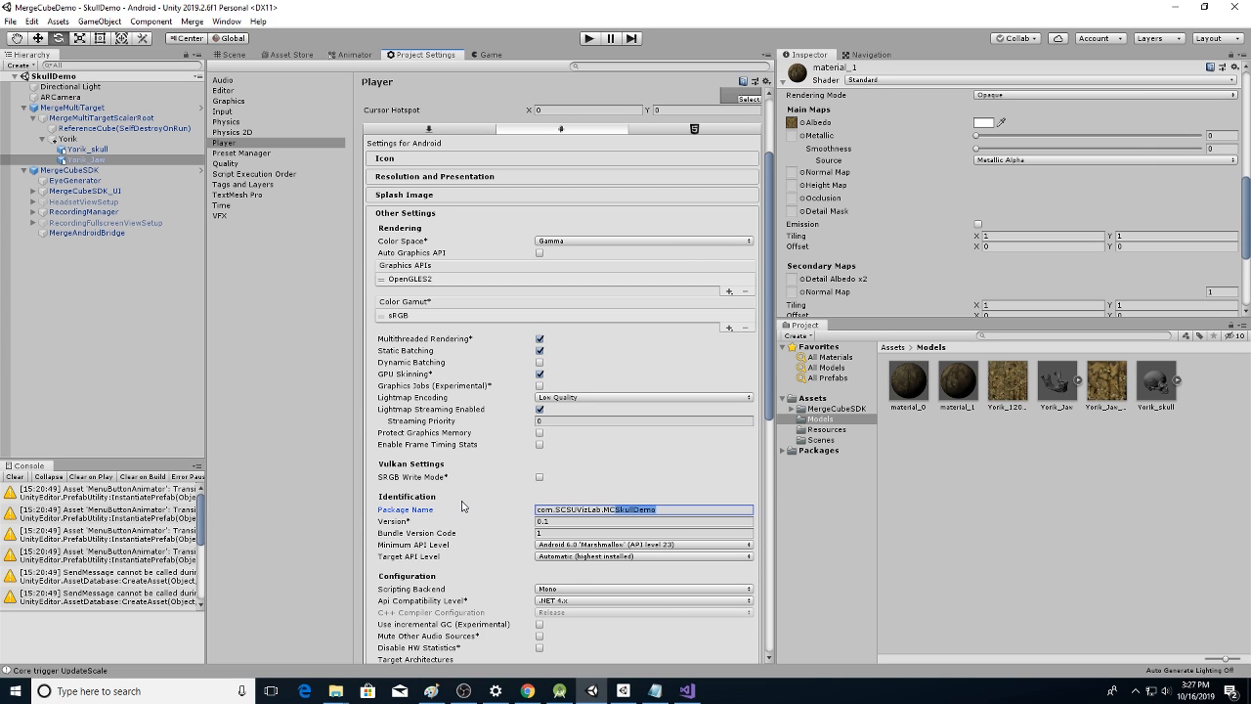
{"action": "scroll", "coordinate": [465, 506], "scroll_direction": "down", "scroll_amount": 5}
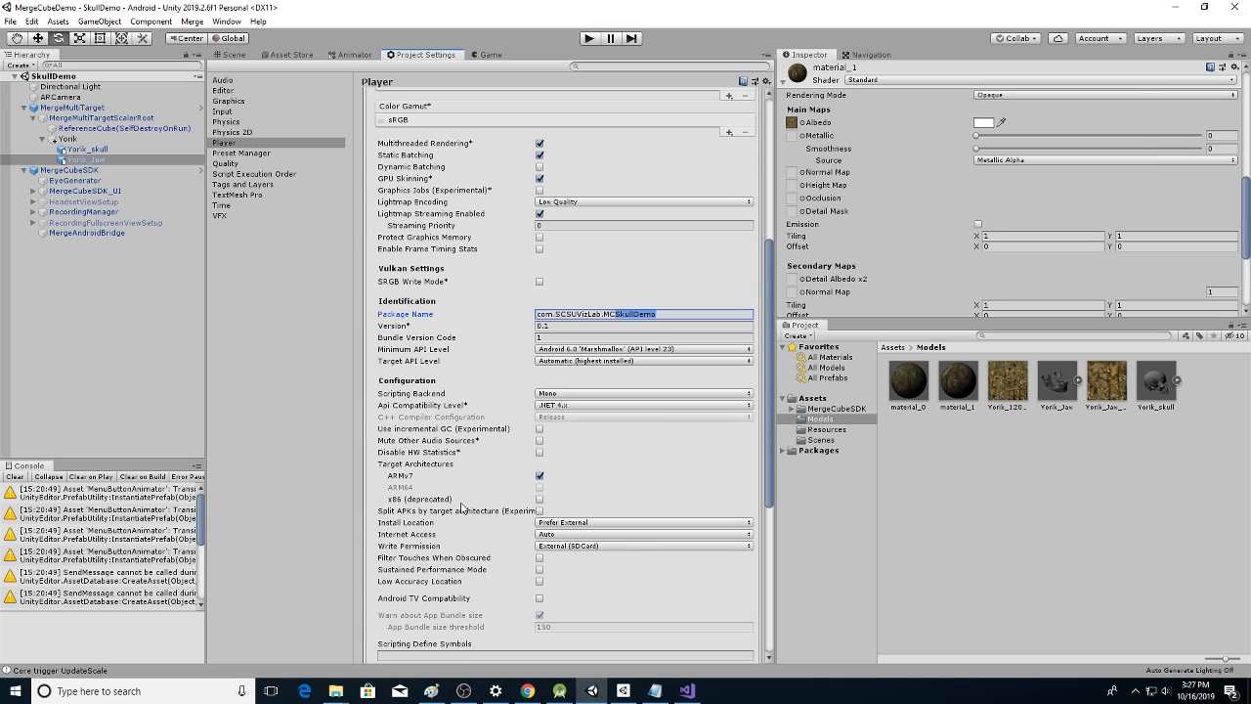
Build the Android app as an apk named Mc_SkullDemo in the MergeCubeDemo project folder
{"action": "left_click", "coordinate": [10, 20]}
{"action": "left_click", "coordinate": [73, 152]}
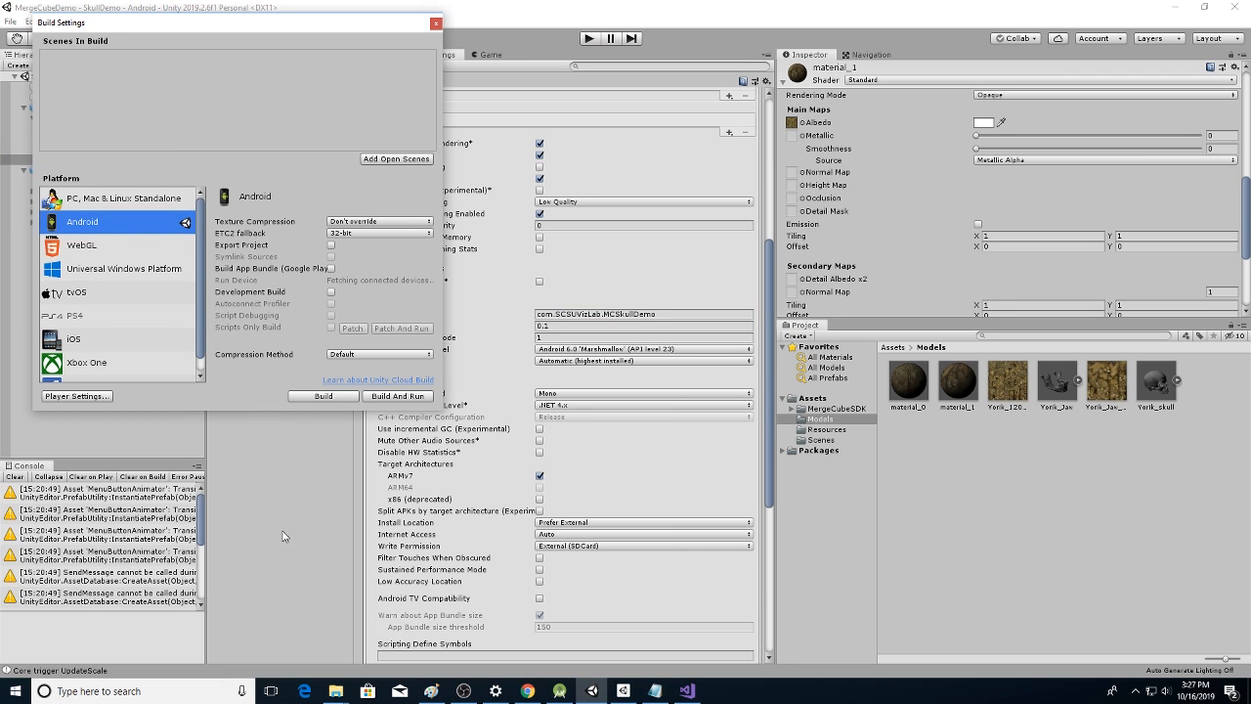
{"action": "left_click", "coordinate": [335, 397]}
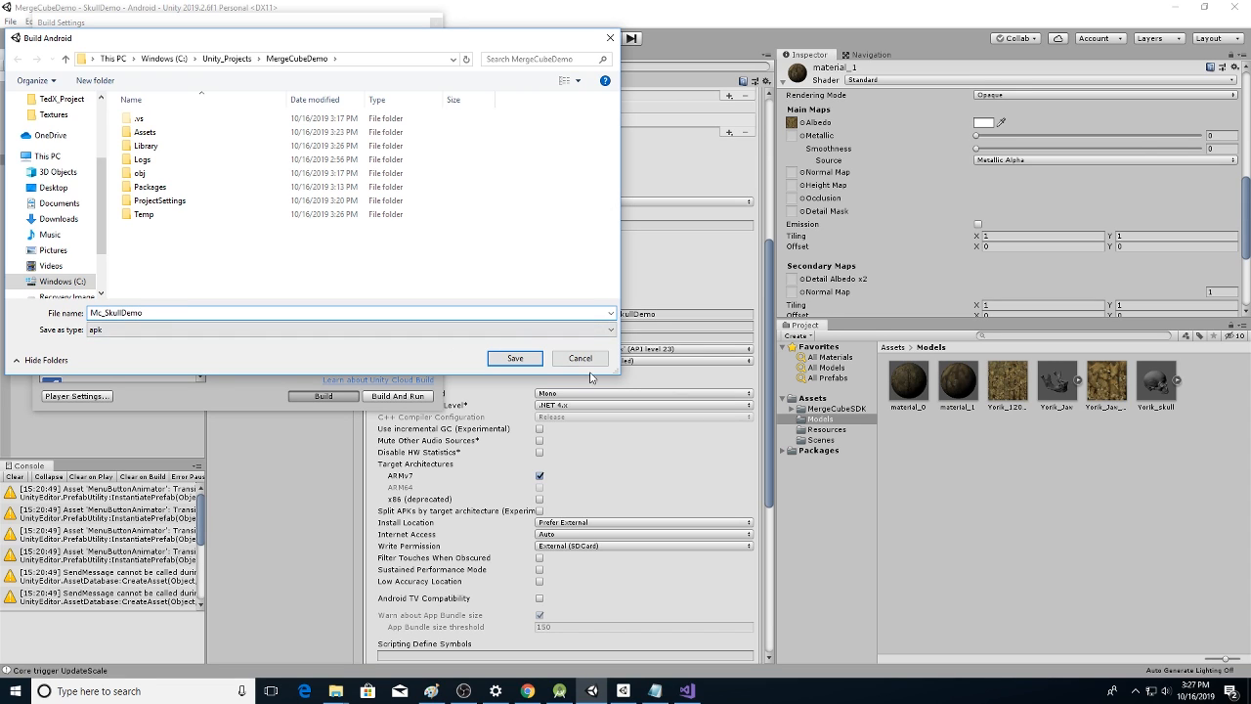
{"action": "left_click", "coordinate": [515, 358]}
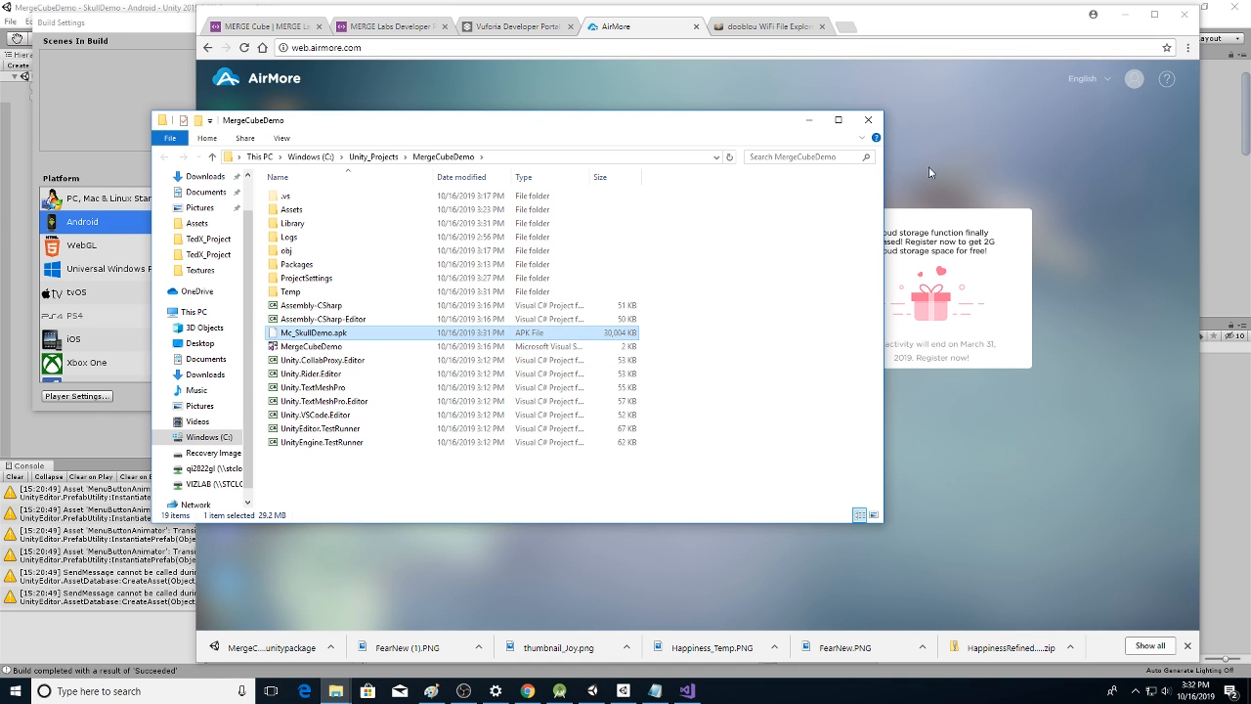
Upload Mc_SkullDemo.apk from the MergeCubeDemo folder to the phone's Documents directory through WiFi File Explorer in the browser
{"action": "left_click", "coordinate": [772, 27]}
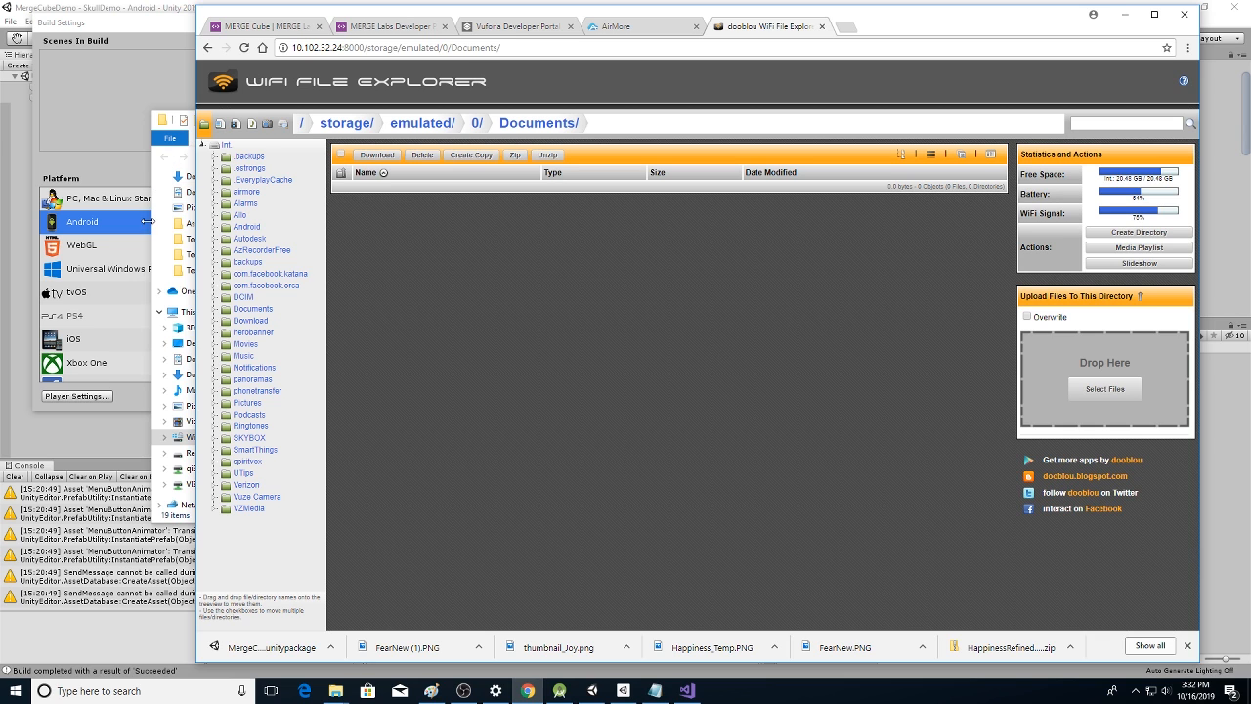
{"action": "left_click", "coordinate": [188, 134]}
{"action": "left_click_drag", "start_coordinate": [358, 126], "coordinate": [249, 118]}
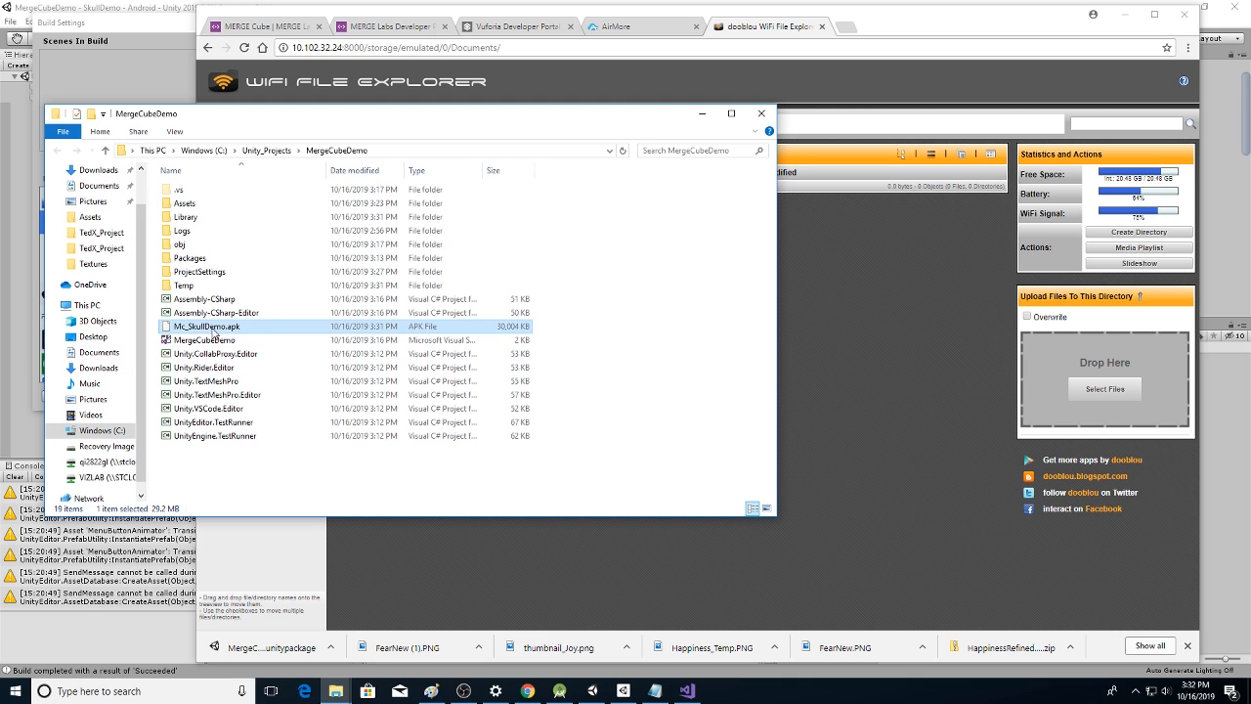
{"action": "left_click_drag", "start_coordinate": [216, 332], "coordinate": [1163, 420]}
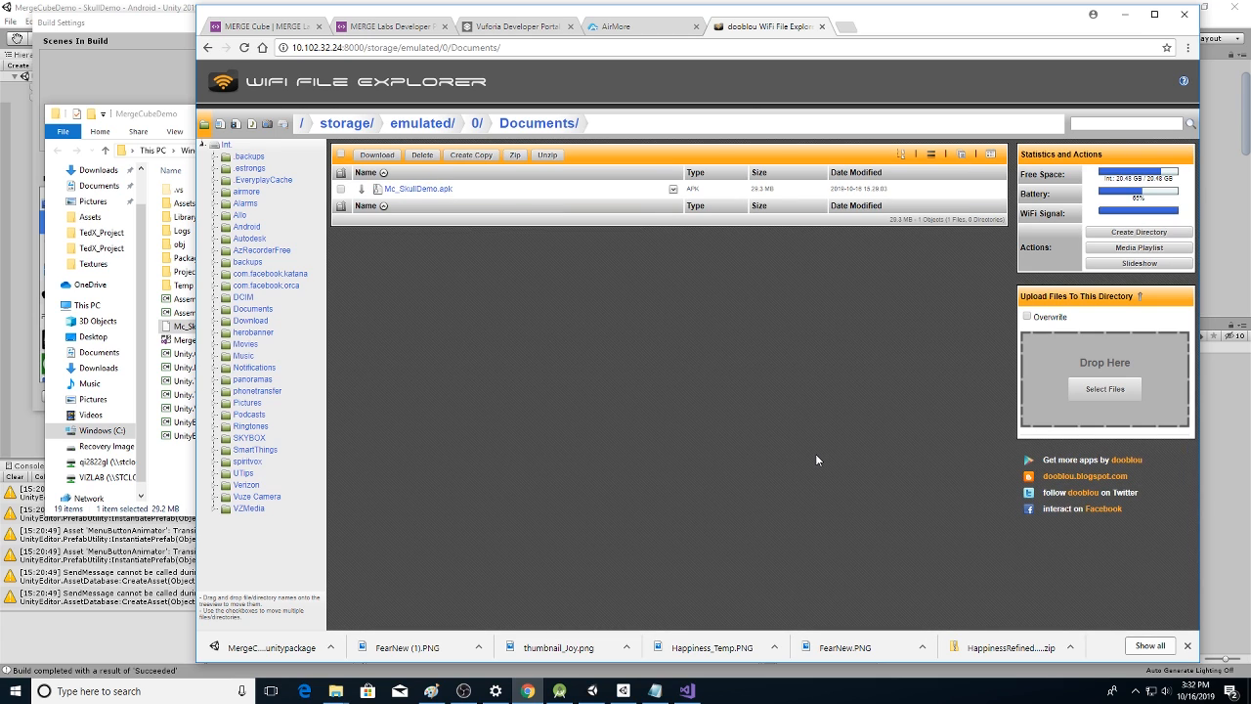
Mirror the phone's screen with AirMore's Reflector to view the app running, and close the mirror view
{"action": "left_click", "coordinate": [148, 24]}
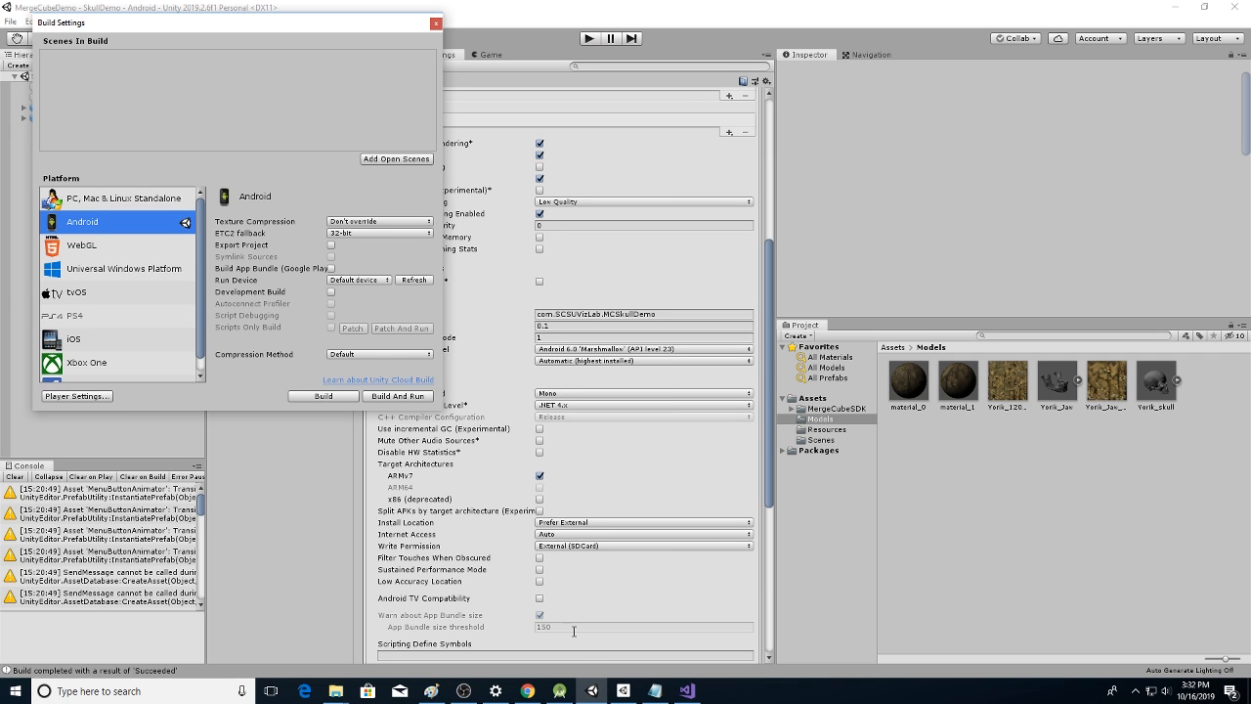
{"action": "left_click", "coordinate": [529, 695]}
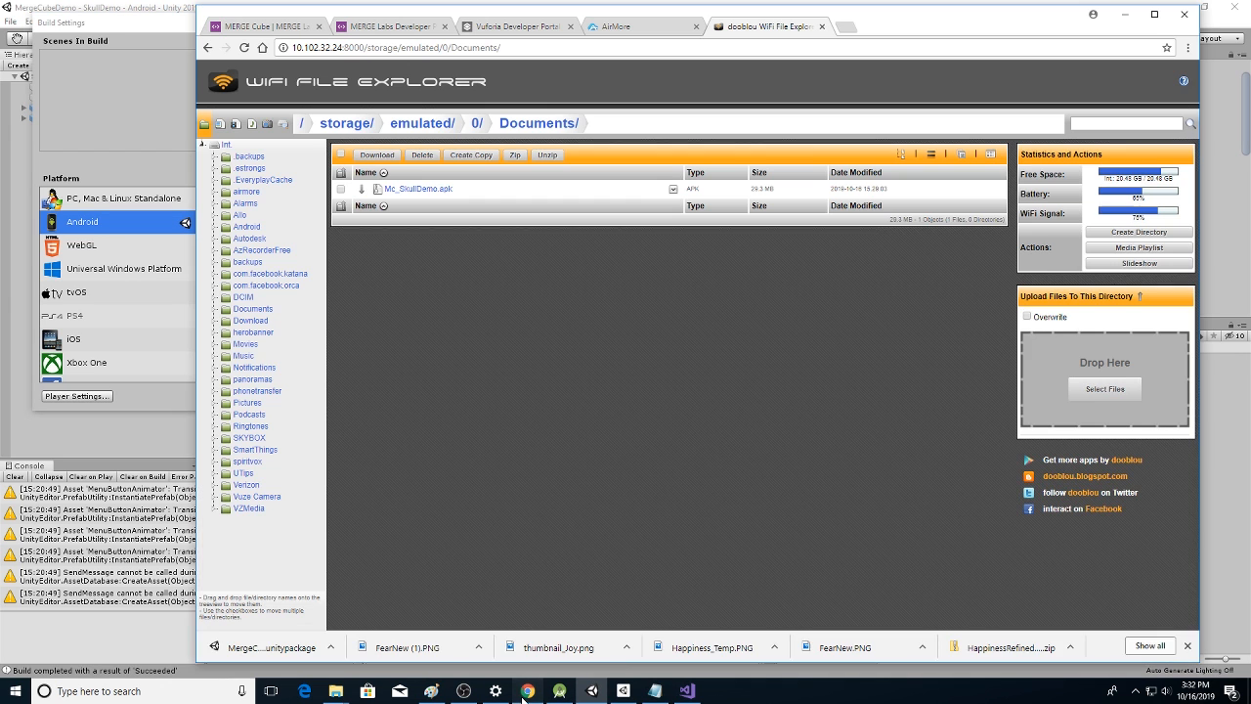
{"action": "left_click", "coordinate": [643, 28]}
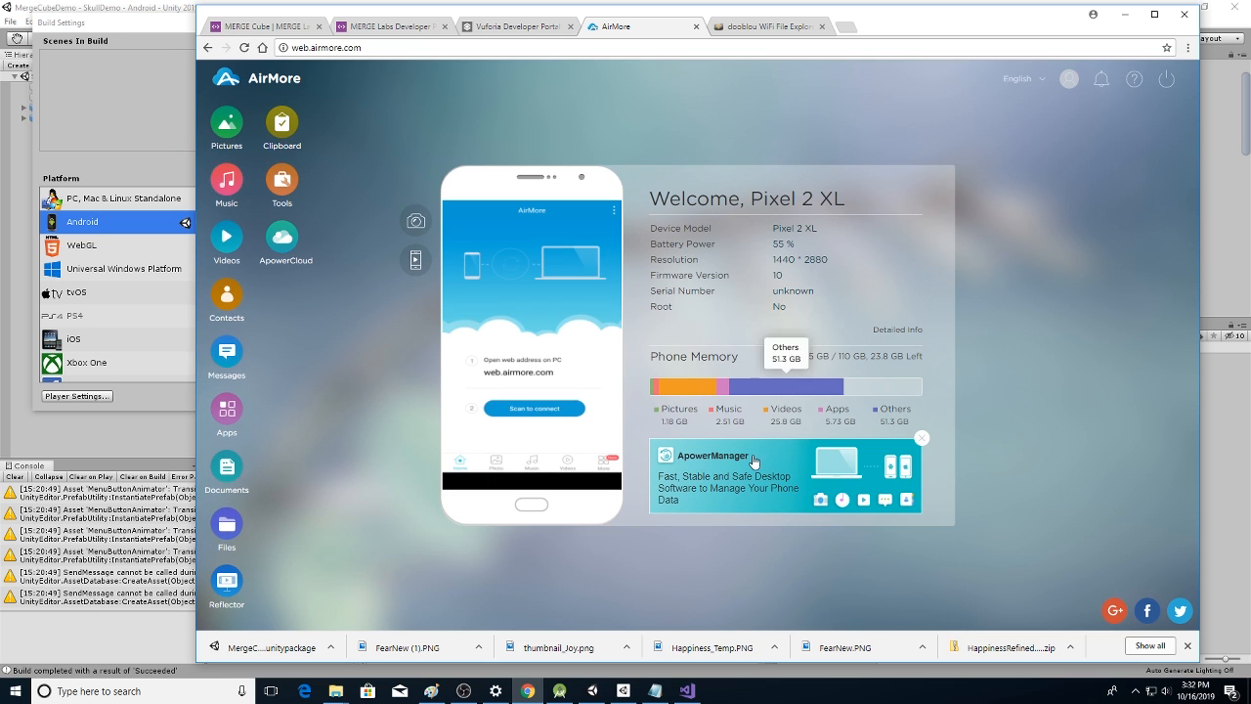
{"action": "left_click", "coordinate": [416, 259]}
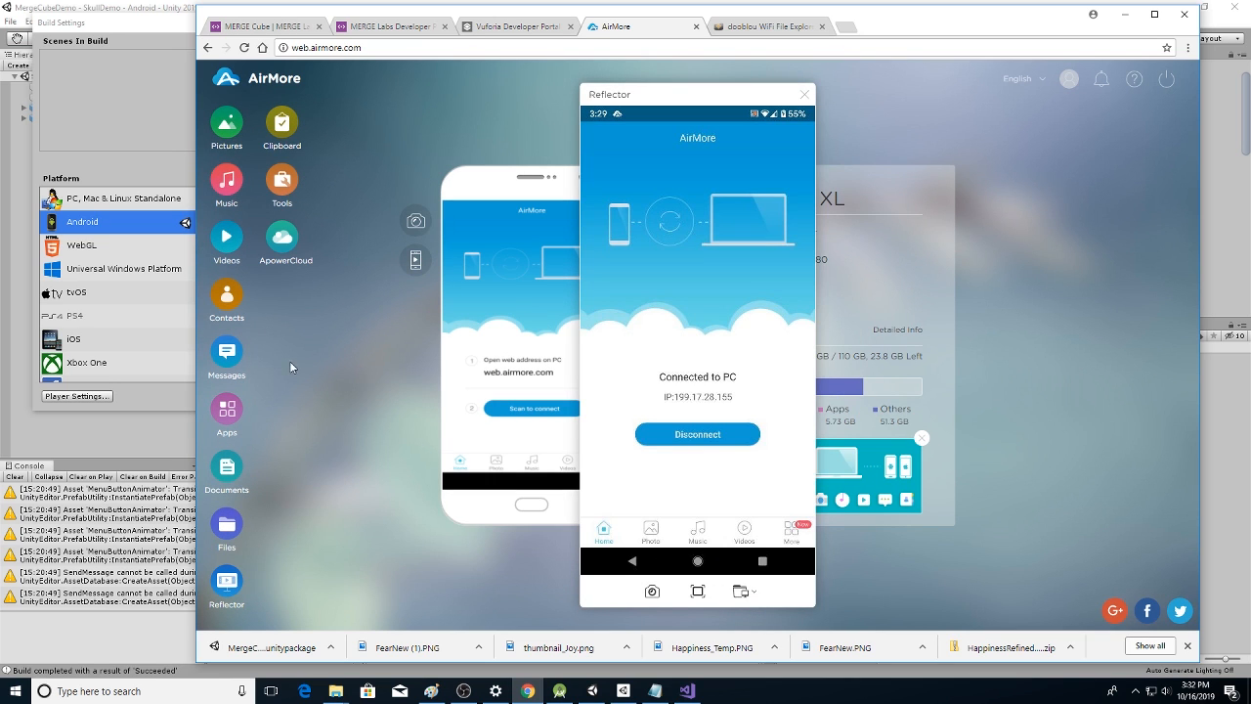
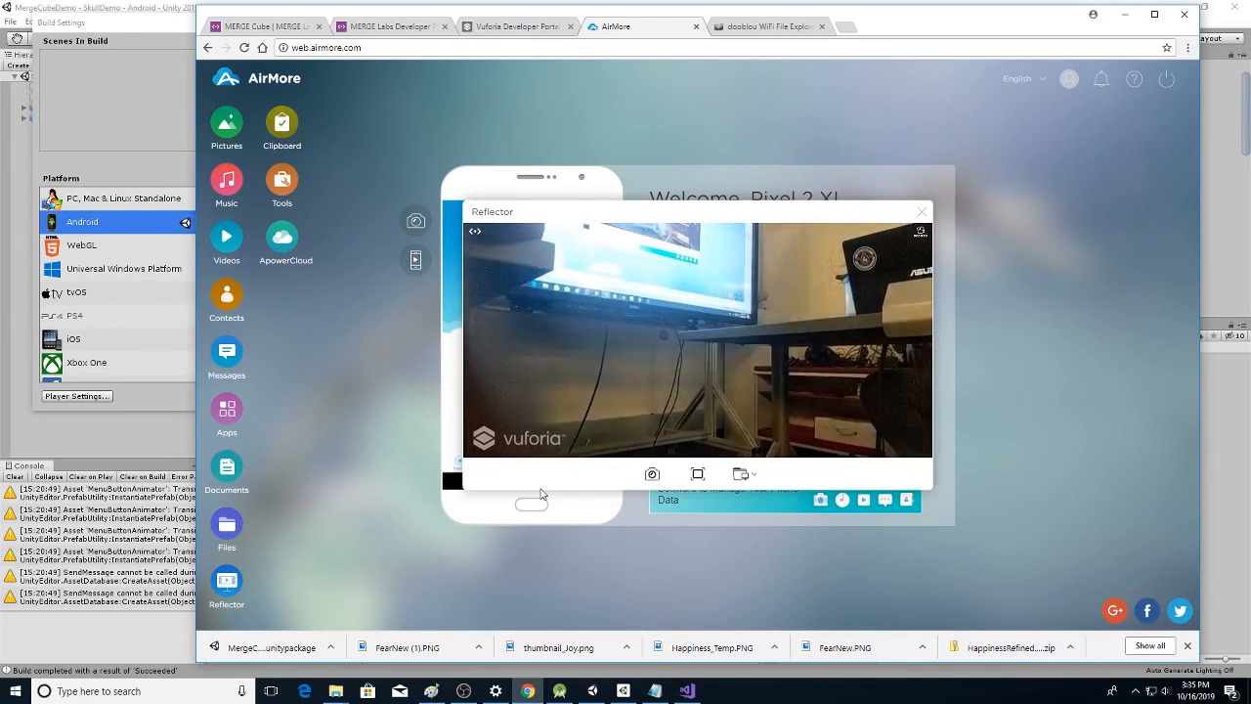
{"action": "left_click", "coordinate": [922, 211]}
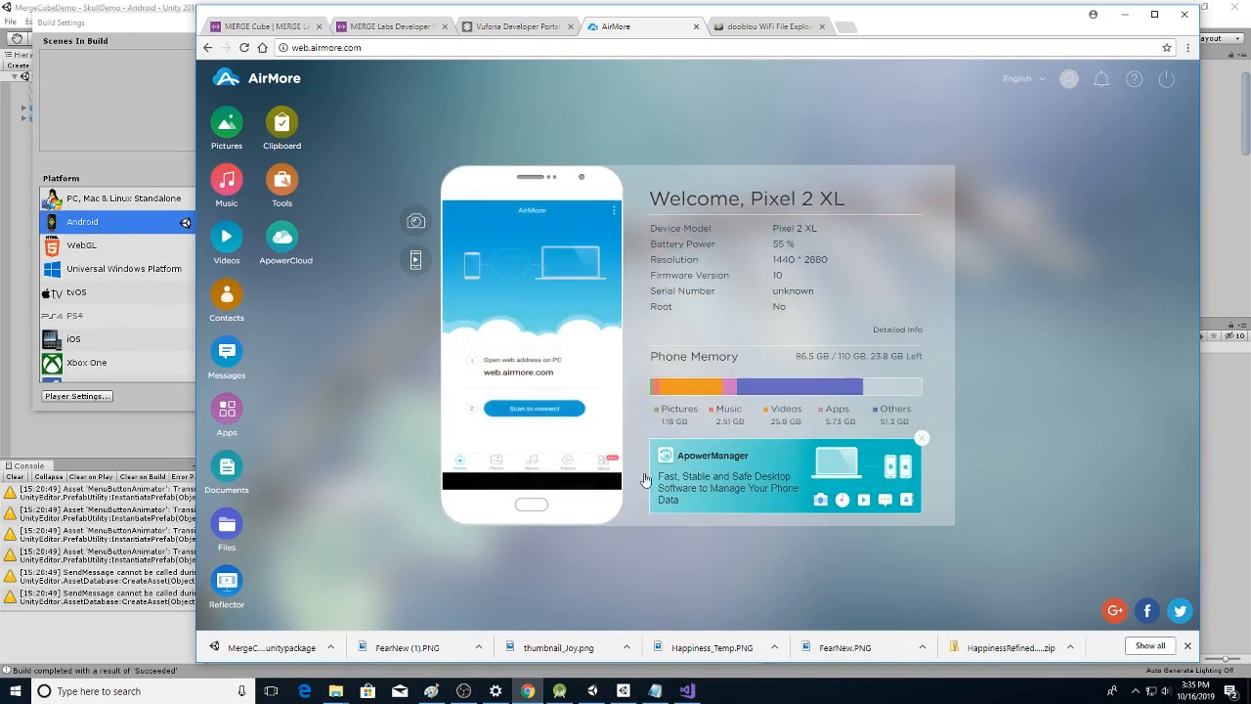
Switch back to Unity, close the Build Settings and return to the Scene view
{"action": "left_click", "coordinate": [592, 691]}
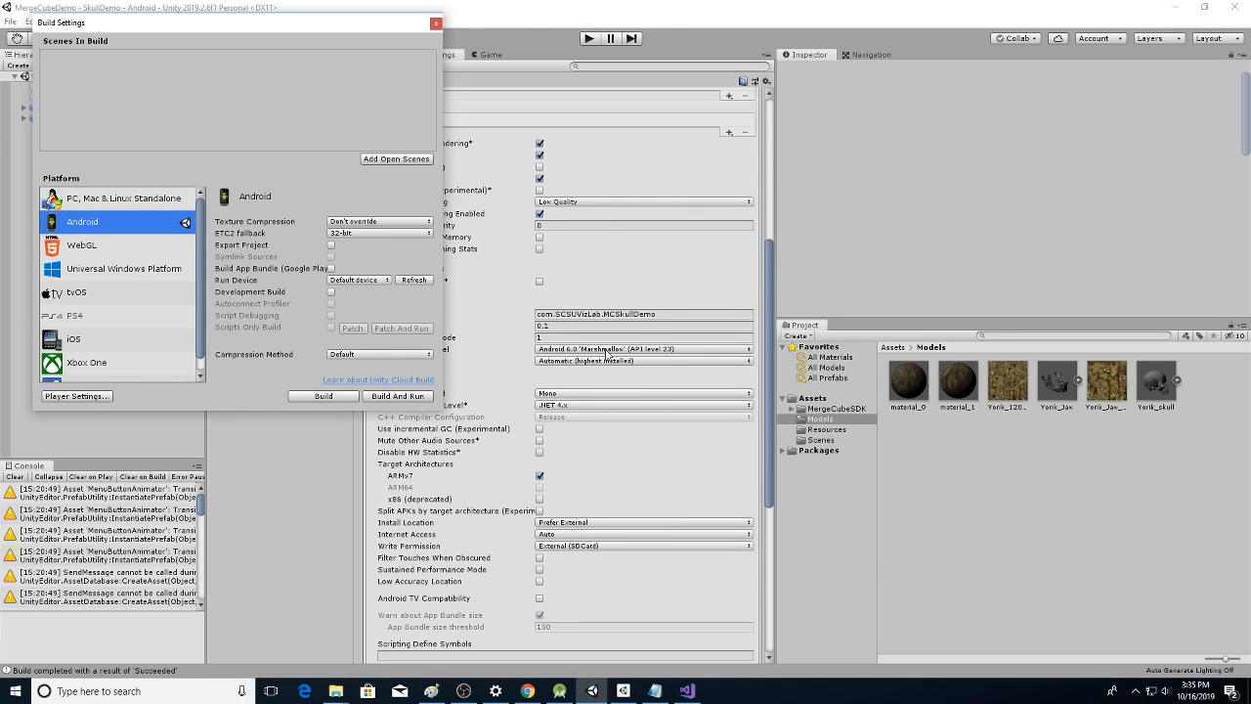
{"action": "left_click", "coordinate": [436, 22]}
{"action": "left_click", "coordinate": [233, 55]}
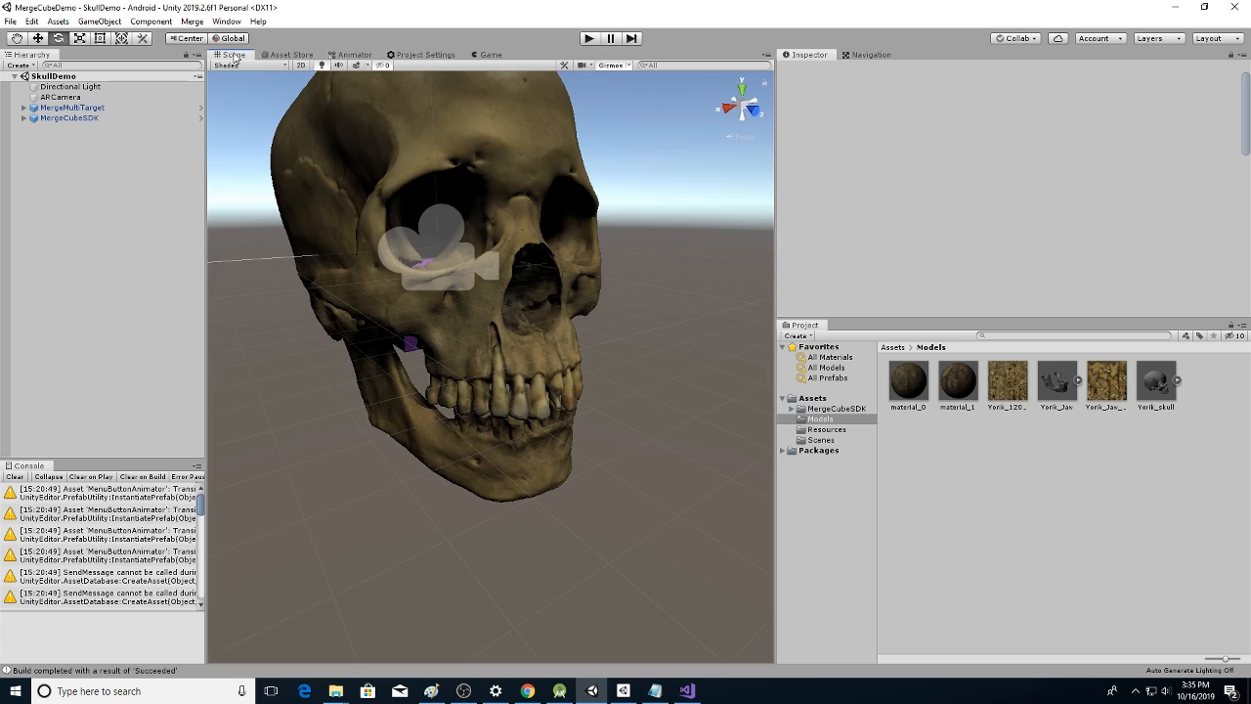
Add a point light as a child of Yorik and move it above the front of the skull, to about Y 0.1512, Z 0.1033
{"action": "scroll", "coordinate": [496, 259], "scroll_direction": "down", "scroll_amount": 2}
{"action": "left_click", "coordinate": [23, 108]}
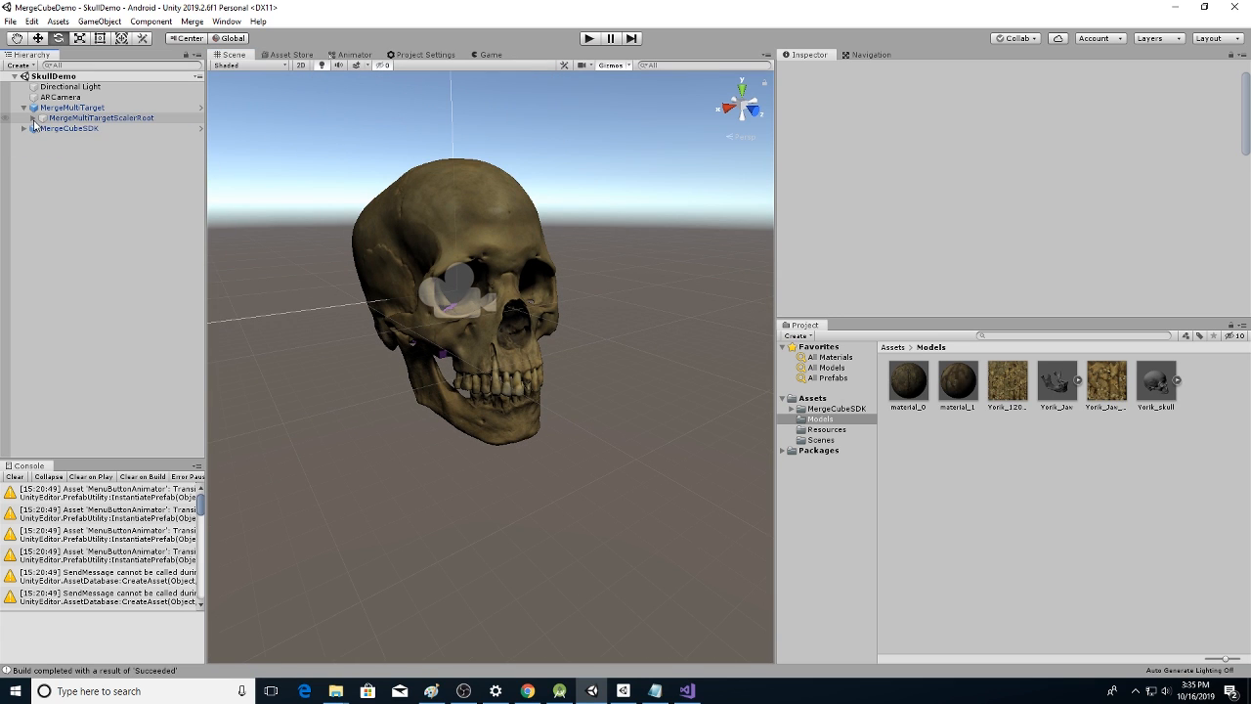
{"action": "left_click", "coordinate": [32, 117]}
{"action": "left_click", "coordinate": [64, 140]}
{"action": "right_click", "coordinate": [63, 140]}
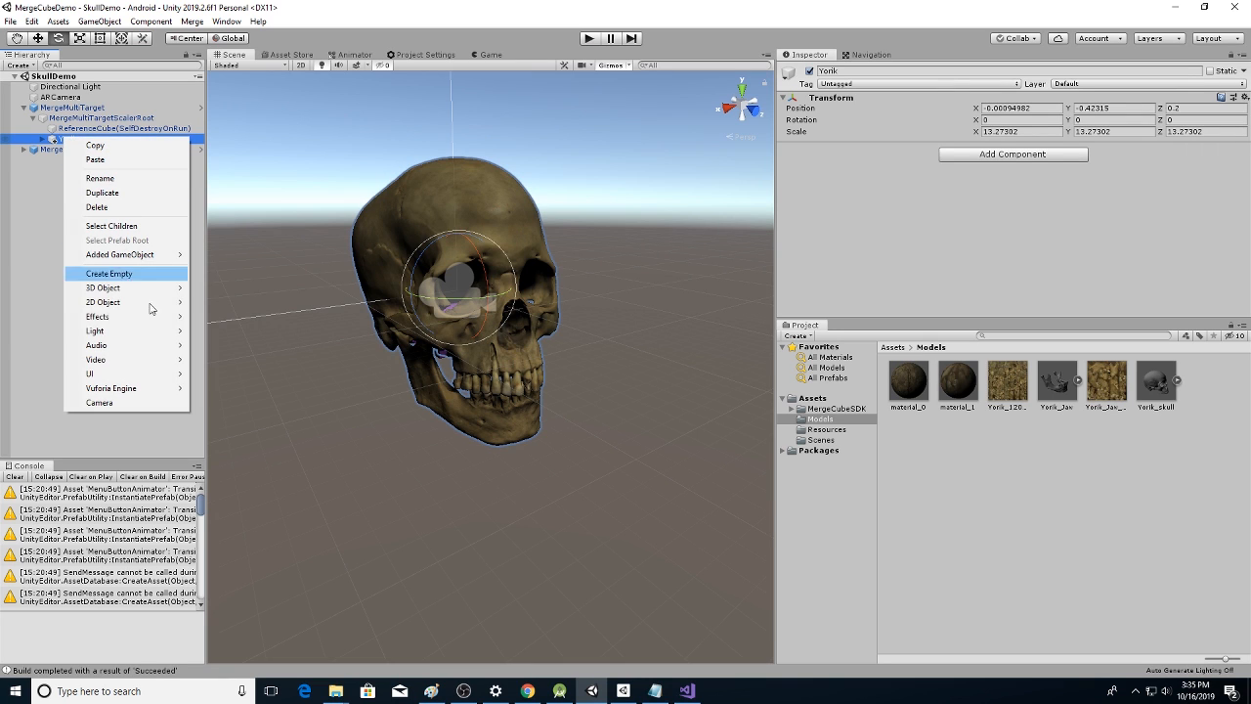
{"action": "mouse_move", "coordinate": [147, 336]}
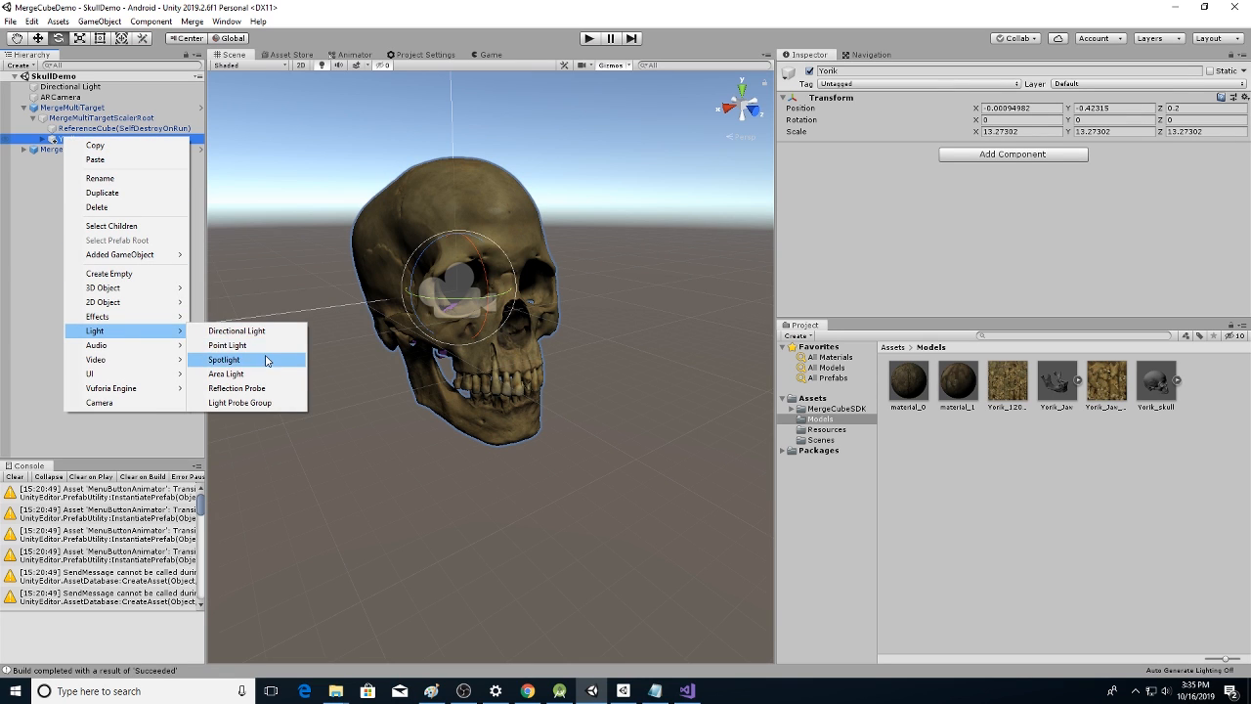
{"action": "left_click", "coordinate": [227, 345]}
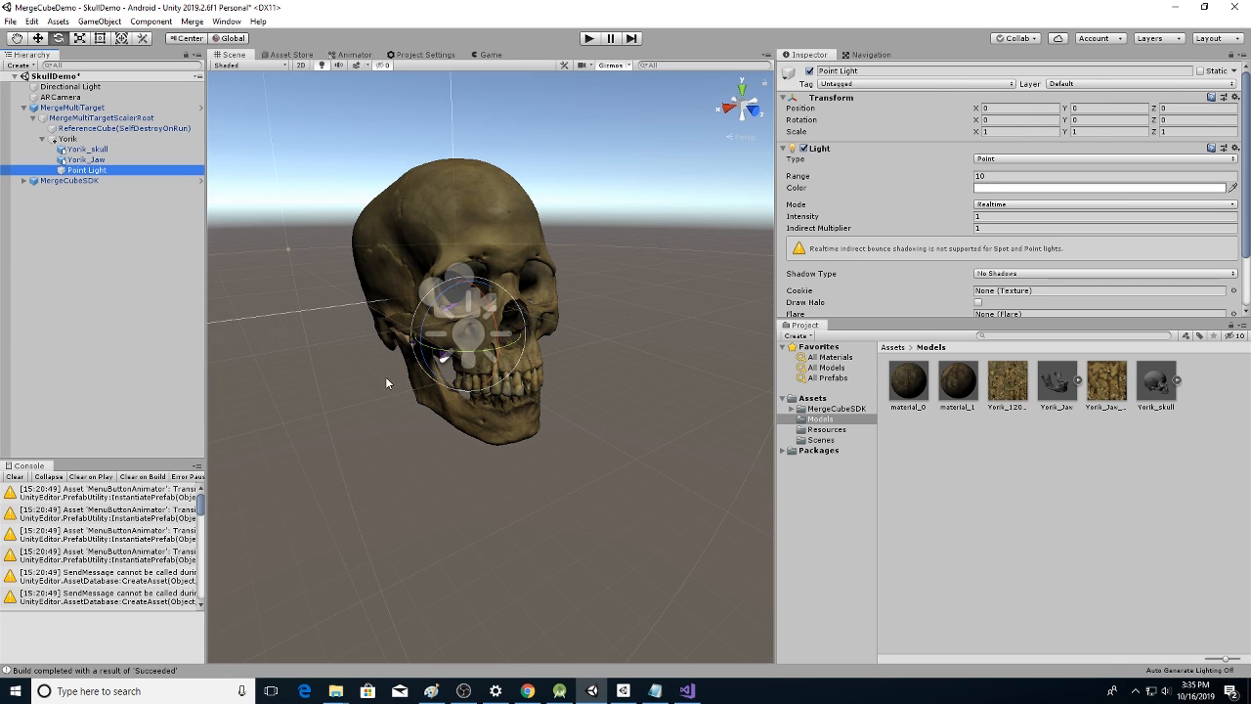
{"action": "left_click", "coordinate": [37, 38]}
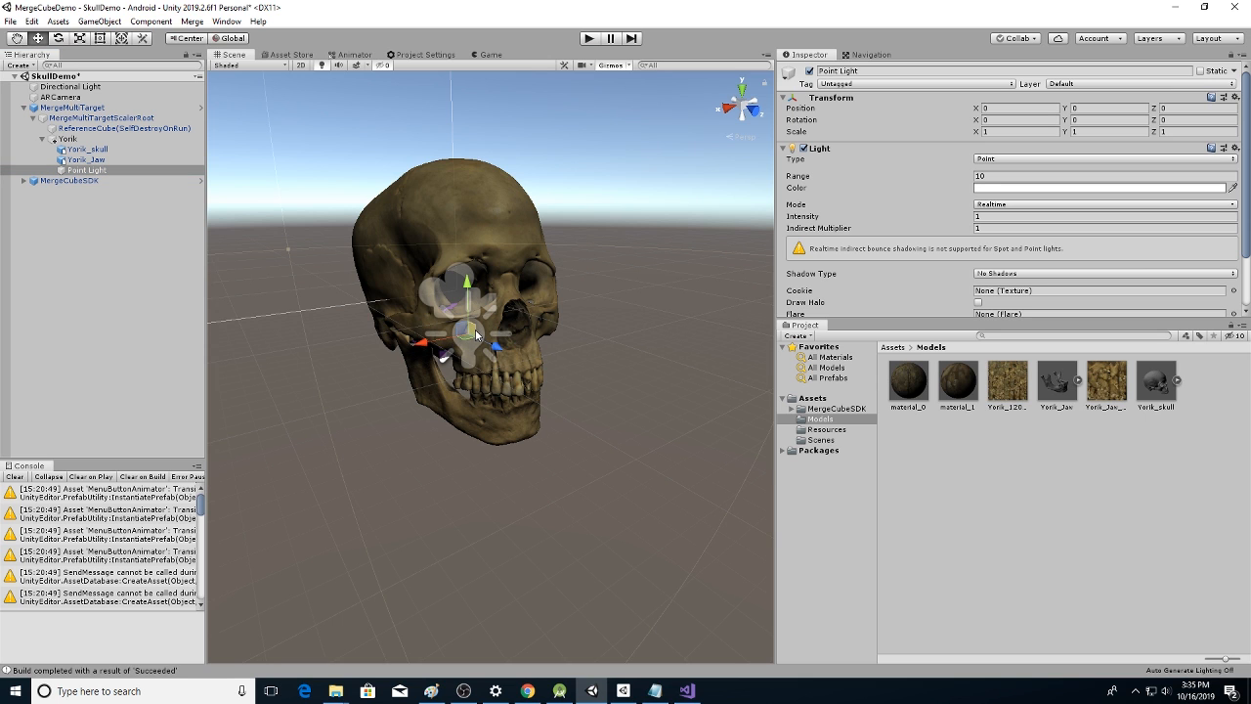
{"action": "left_click_drag", "start_coordinate": [479, 299], "coordinate": [599, 83]}
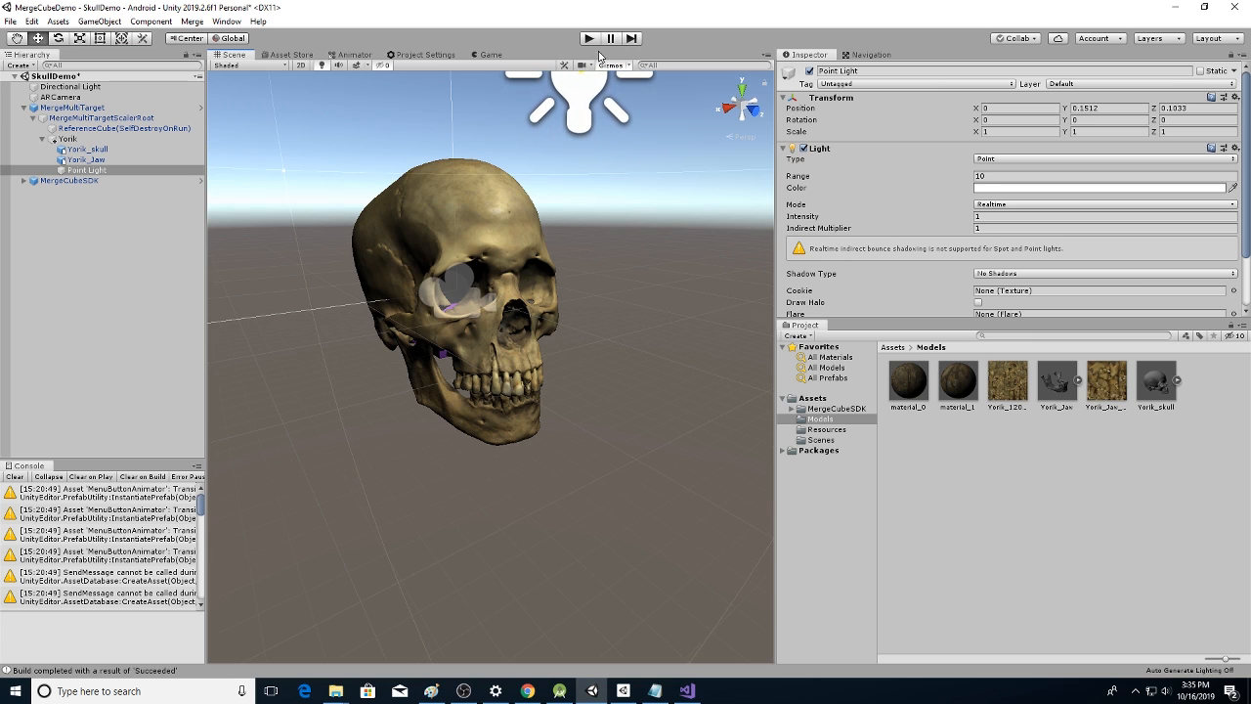
Duplicate the point light under Yorik
{"action": "left_click", "coordinate": [106, 173]}
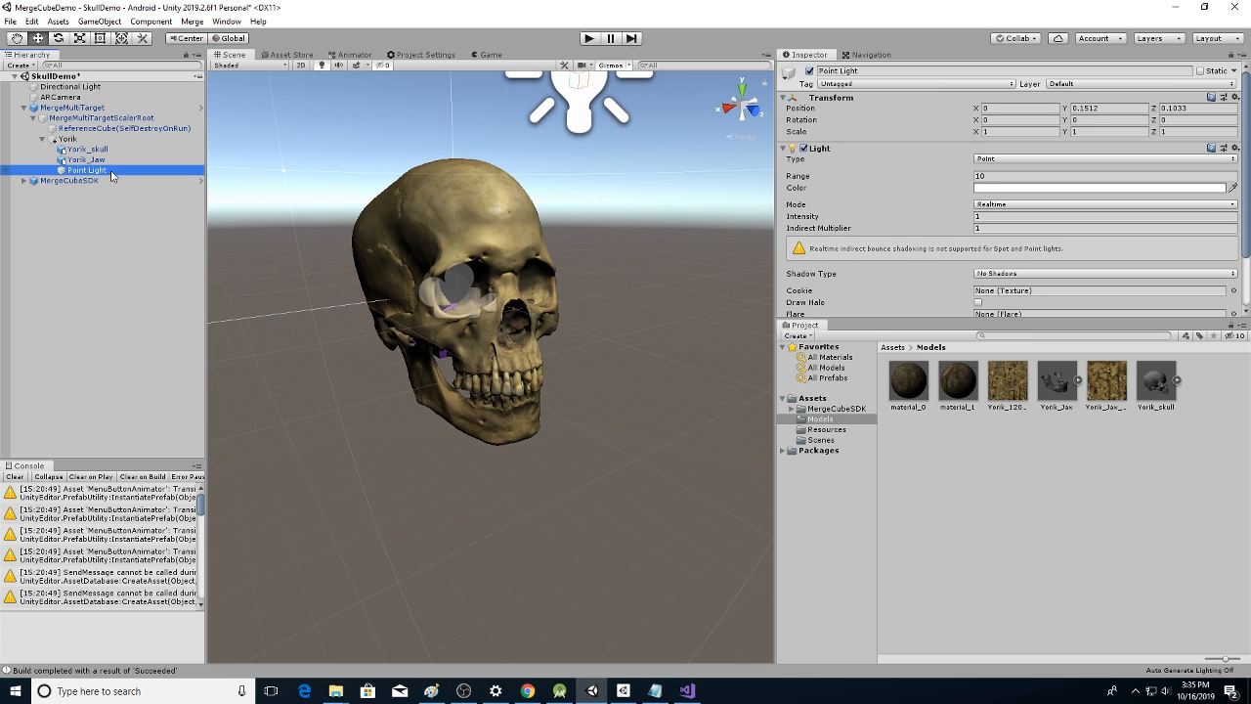
{"action": "right_click", "coordinate": [111, 174]}
{"action": "left_click", "coordinate": [149, 227]}
{"action": "scroll", "coordinate": [664, 329], "scroll_direction": "down", "scroll_amount": 3}
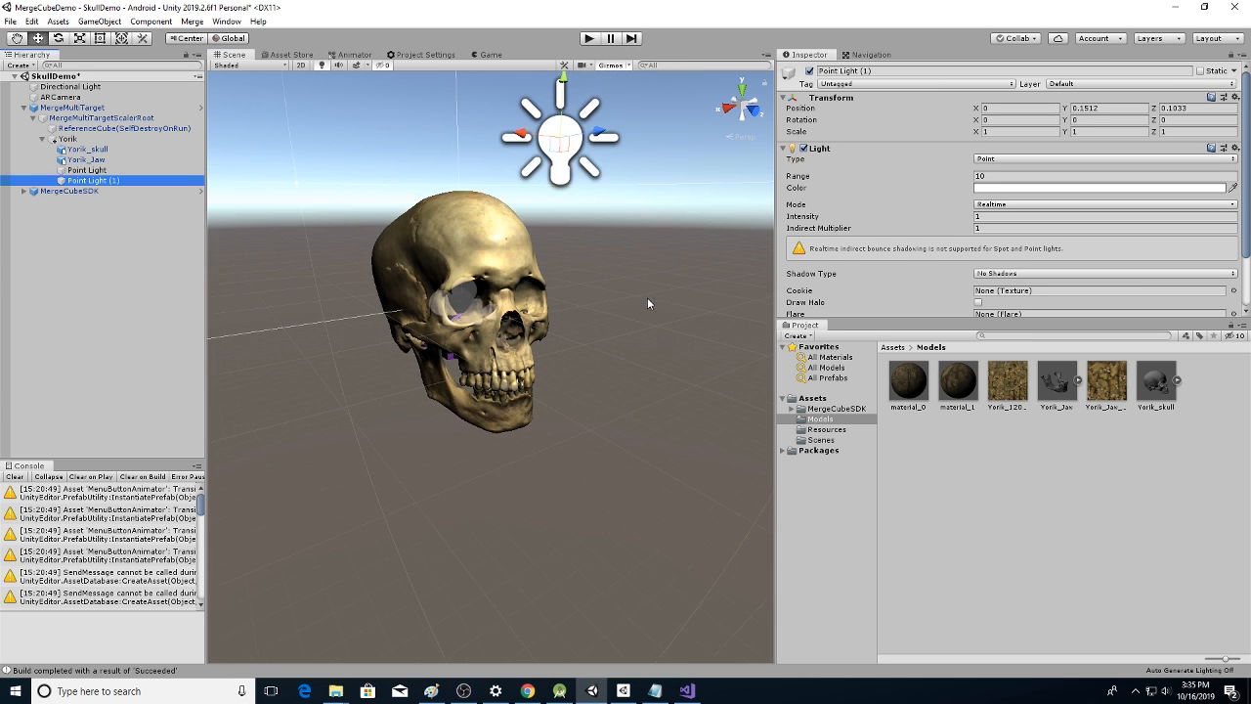
Move the duplicated point light below the front of the skull, to about Y -0.1315
{"action": "left_click_drag", "start_coordinate": [558, 103], "coordinate": [598, 539]}
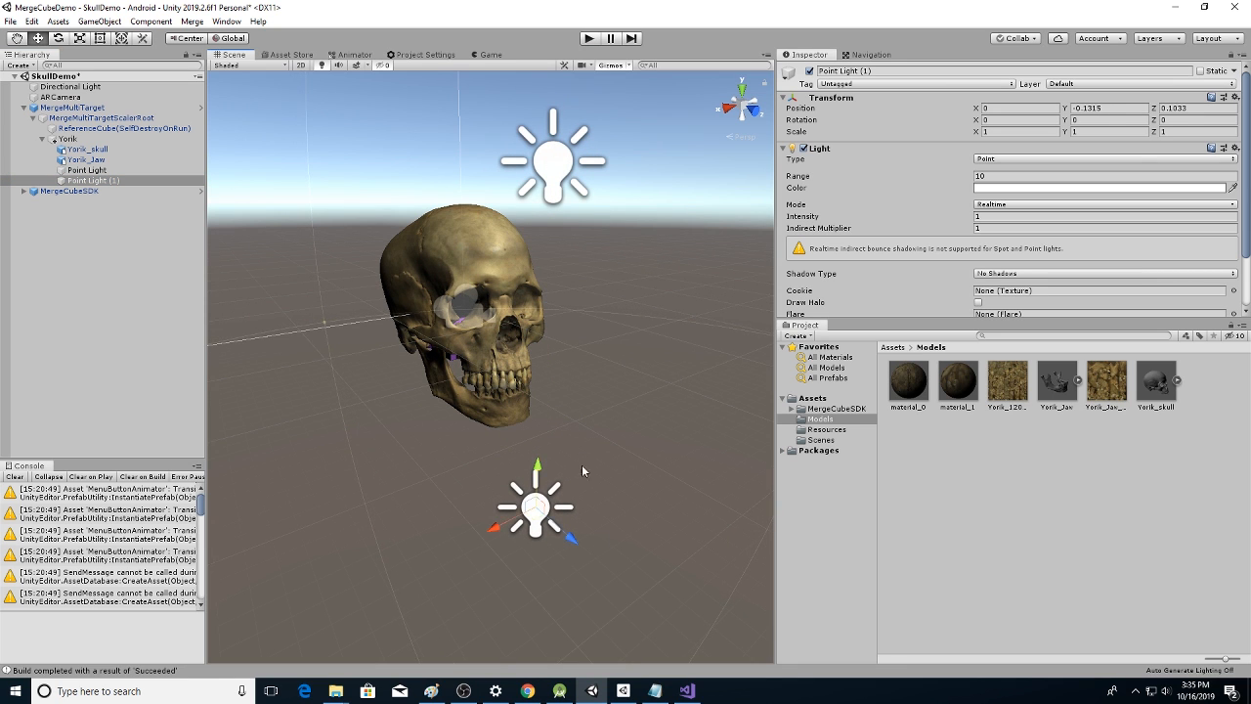
{"action": "right_click_drag", "start_coordinate": [582, 465], "coordinate": [567, 391]}
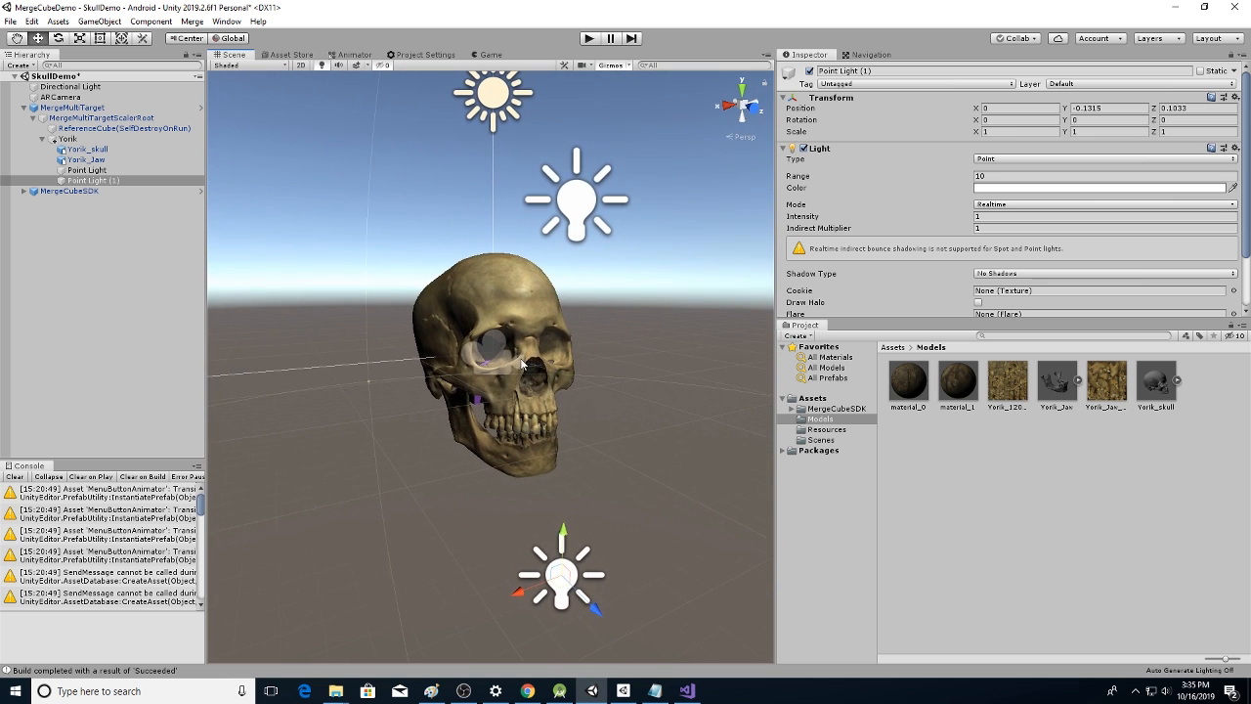
Rebuild the Android app from the Build Settings without running it, replacing the existing Mc_SkullDemo.apk in the MergeCubeDemo folder
{"action": "left_click", "coordinate": [10, 20]}
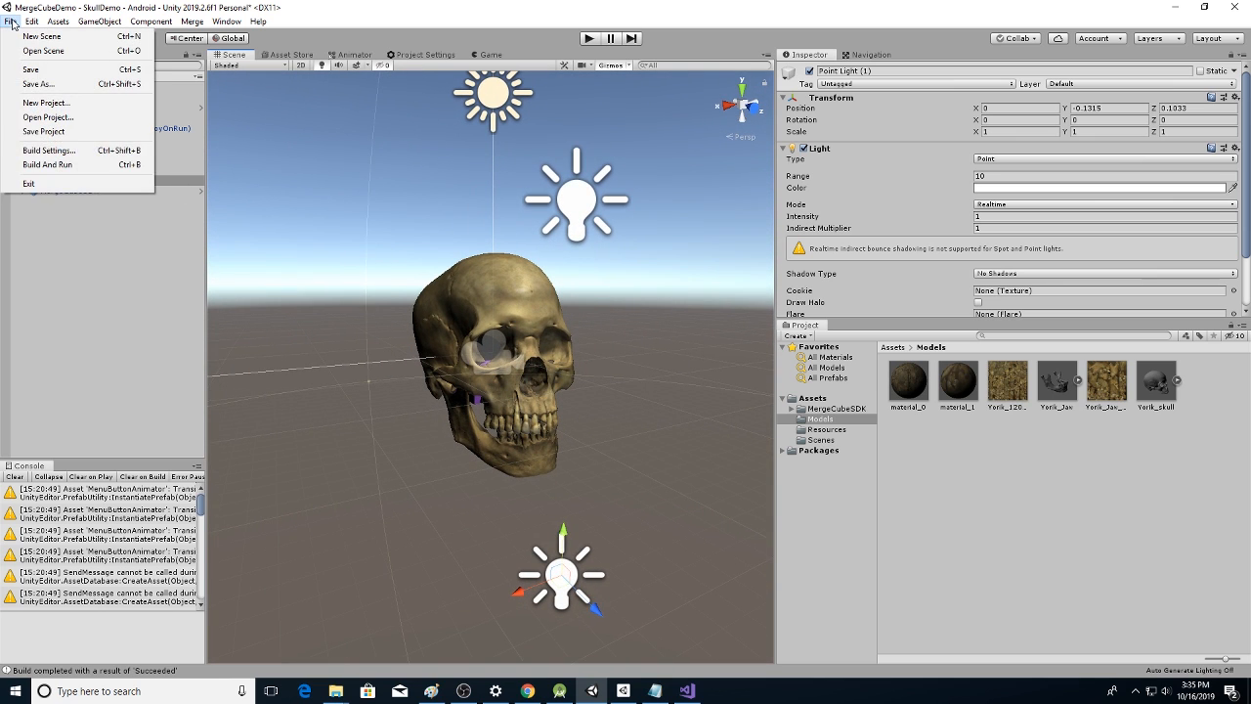
{"action": "left_click", "coordinate": [62, 152]}
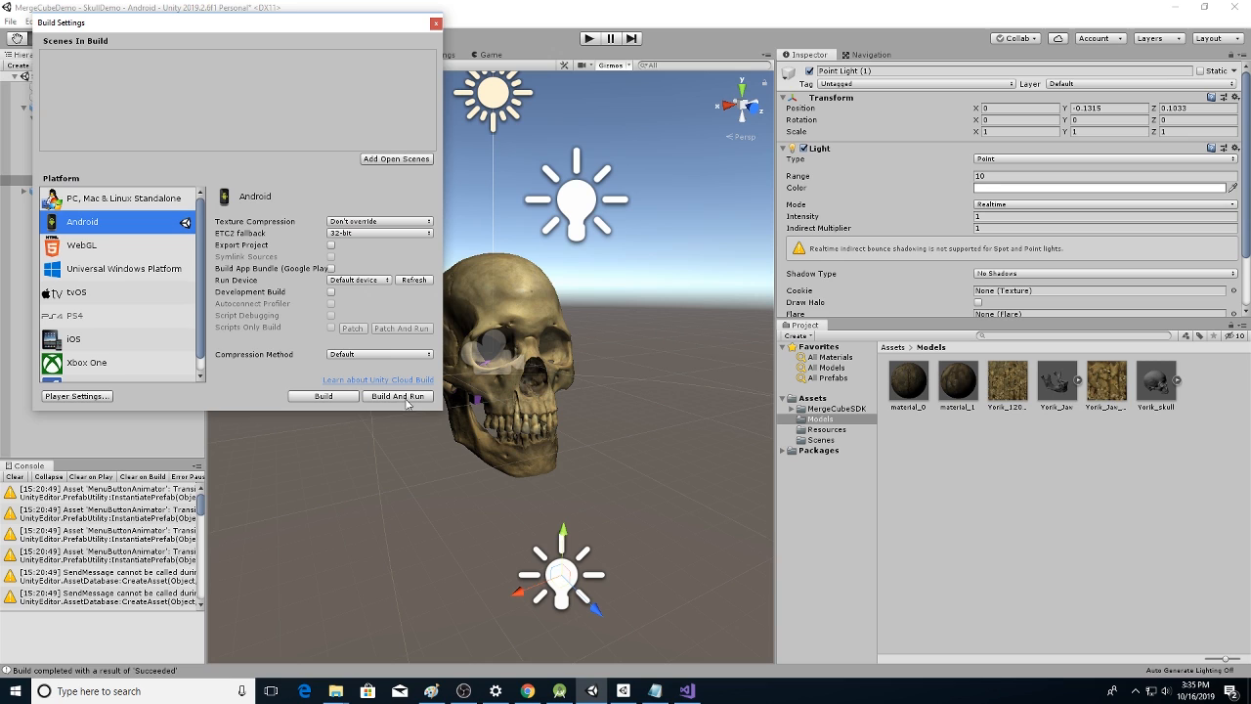
{"action": "left_click", "coordinate": [403, 396]}
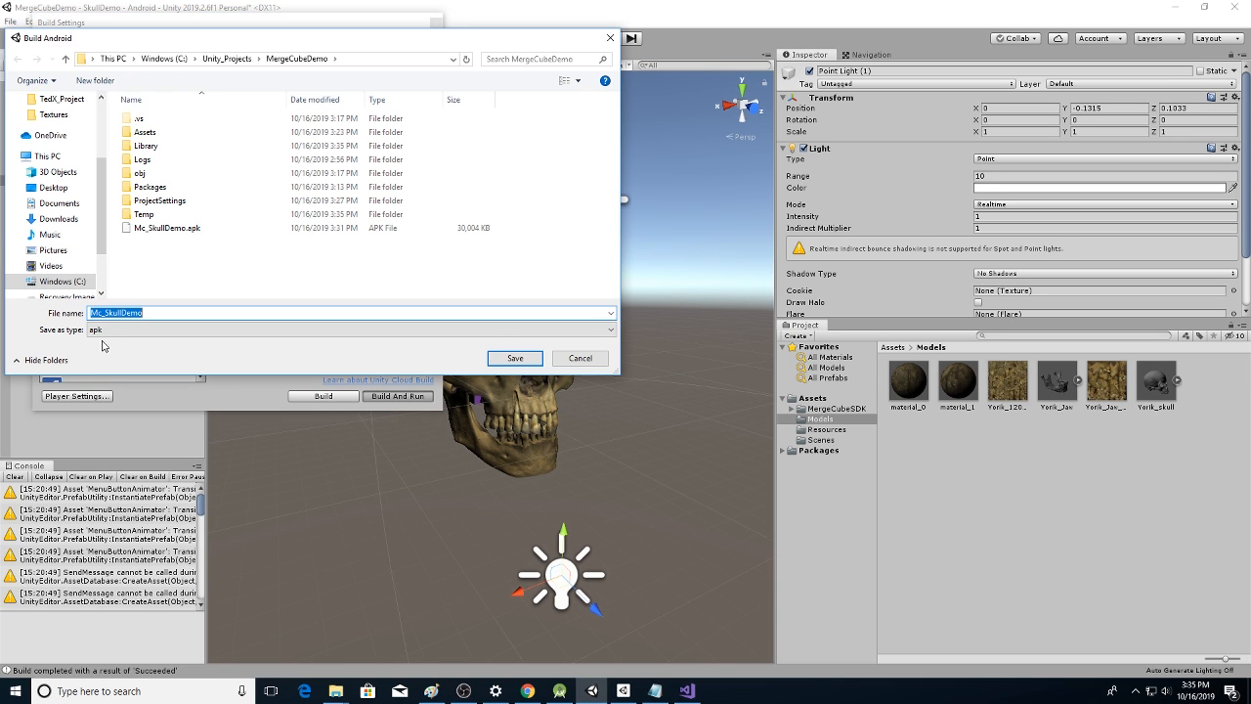
{"action": "left_click", "coordinate": [587, 358]}
{"action": "left_click", "coordinate": [325, 397]}
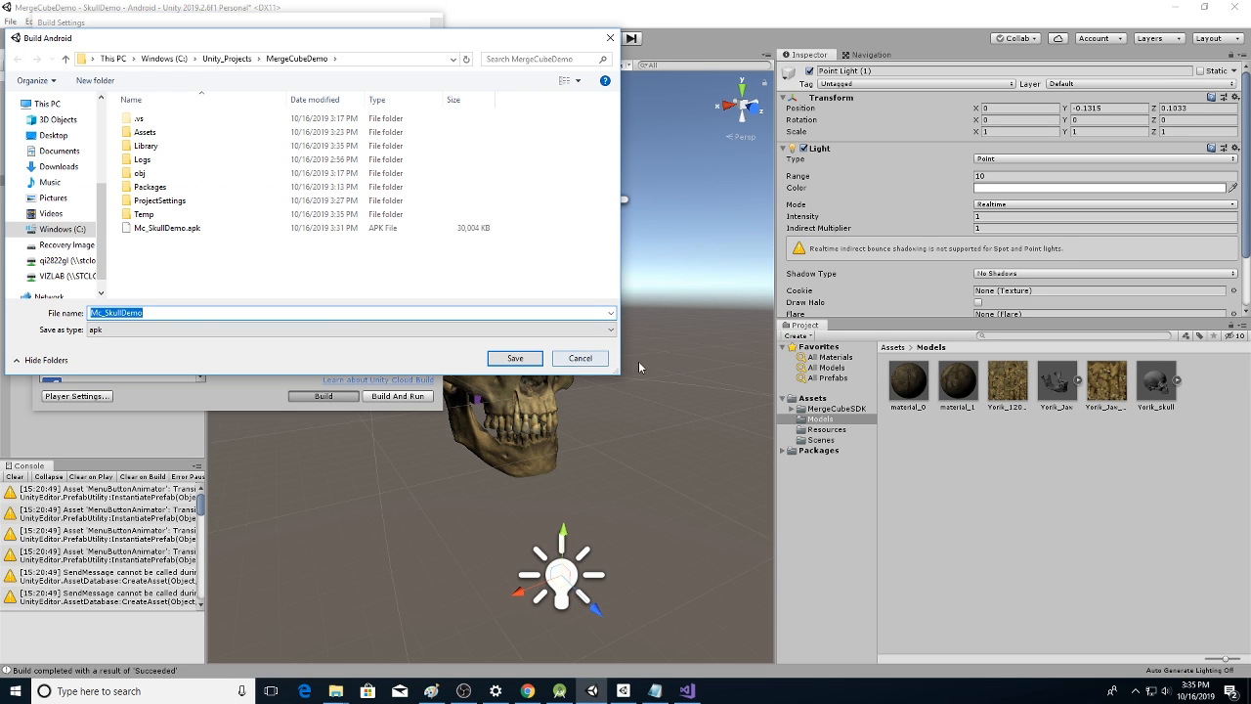
{"action": "left_click", "coordinate": [515, 359]}
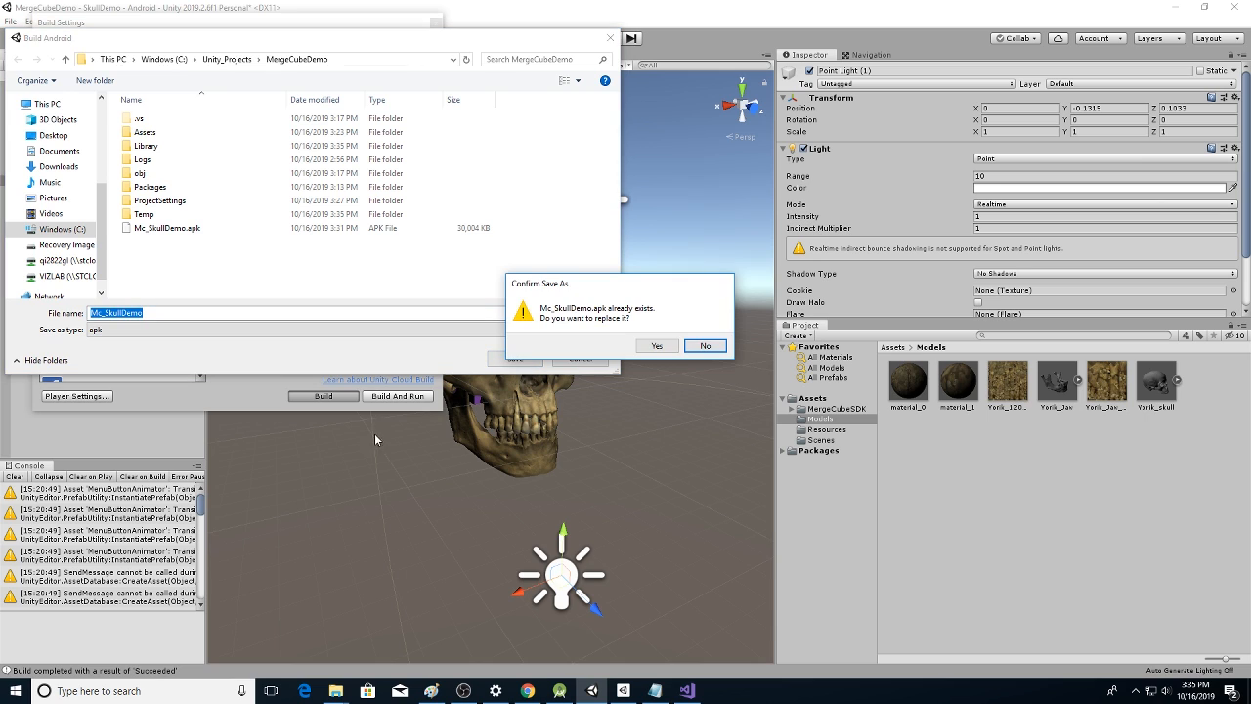
{"action": "left_click", "coordinate": [648, 352]}
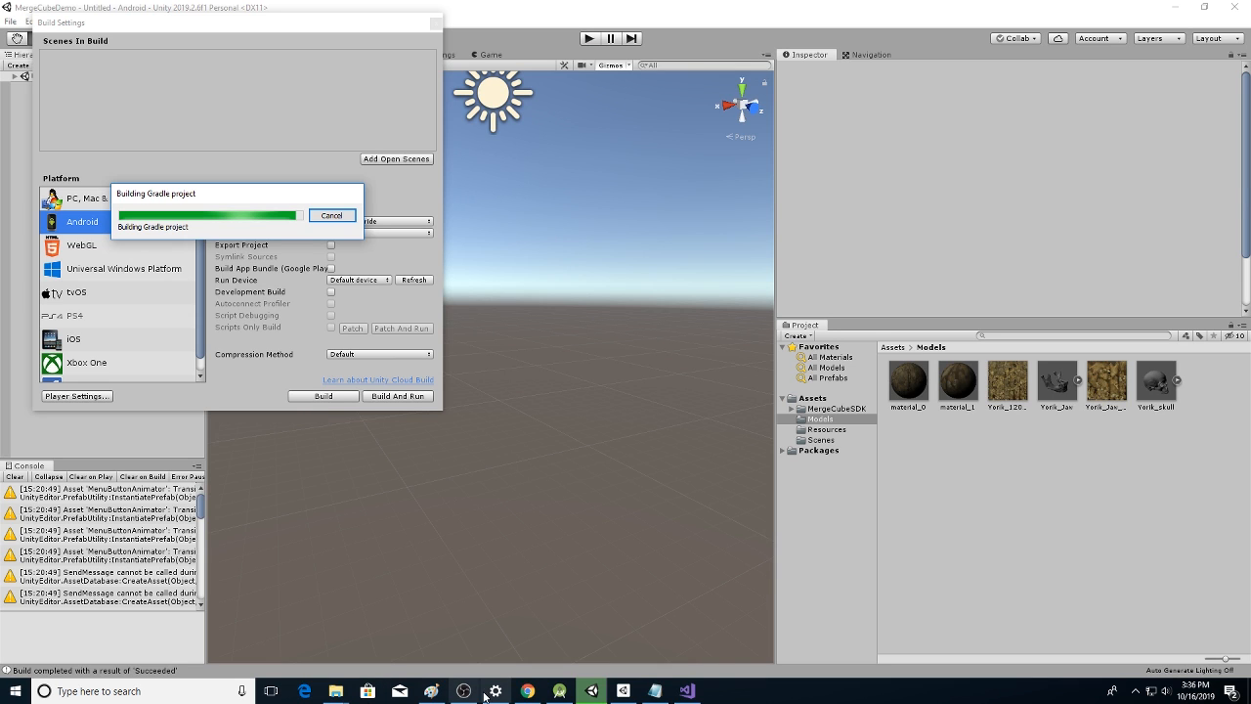
Switch to WiFi File Explorer in Chrome and upload the rebuilt Mc_SkullDemo.apk to the phone's Documents folder with Overwrite enabled
{"action": "left_click", "coordinate": [528, 691]}
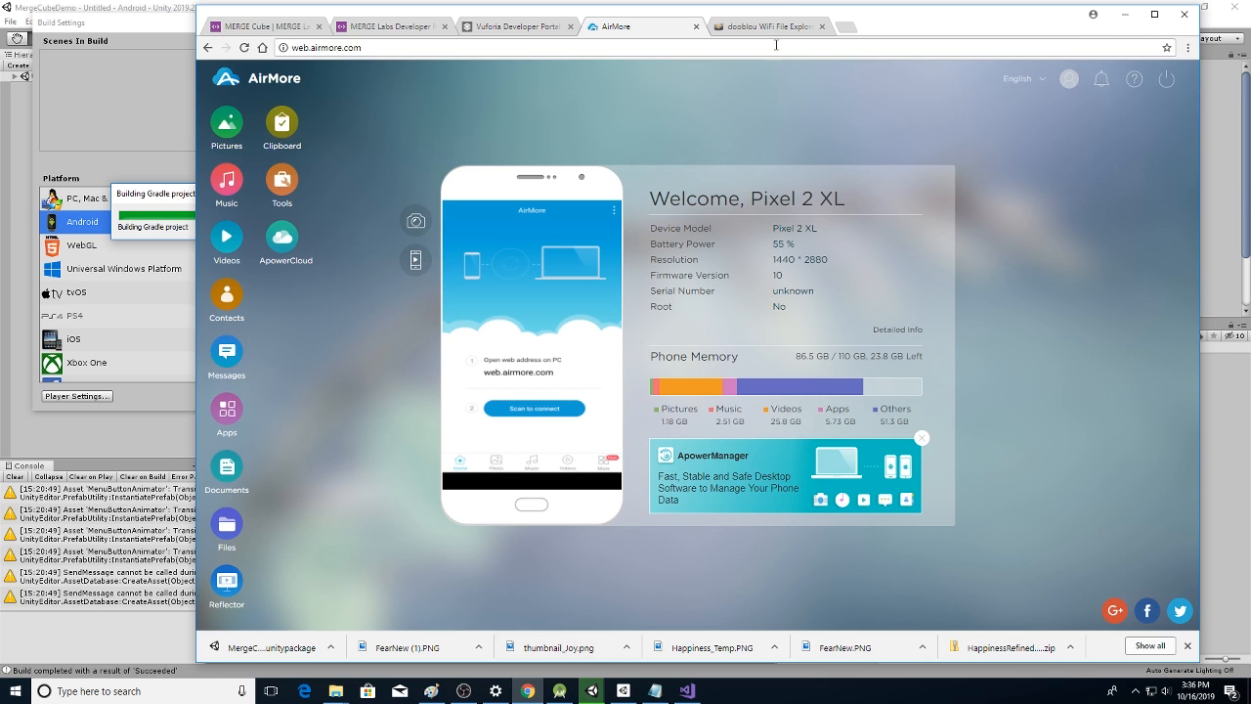
{"action": "left_click", "coordinate": [770, 28]}
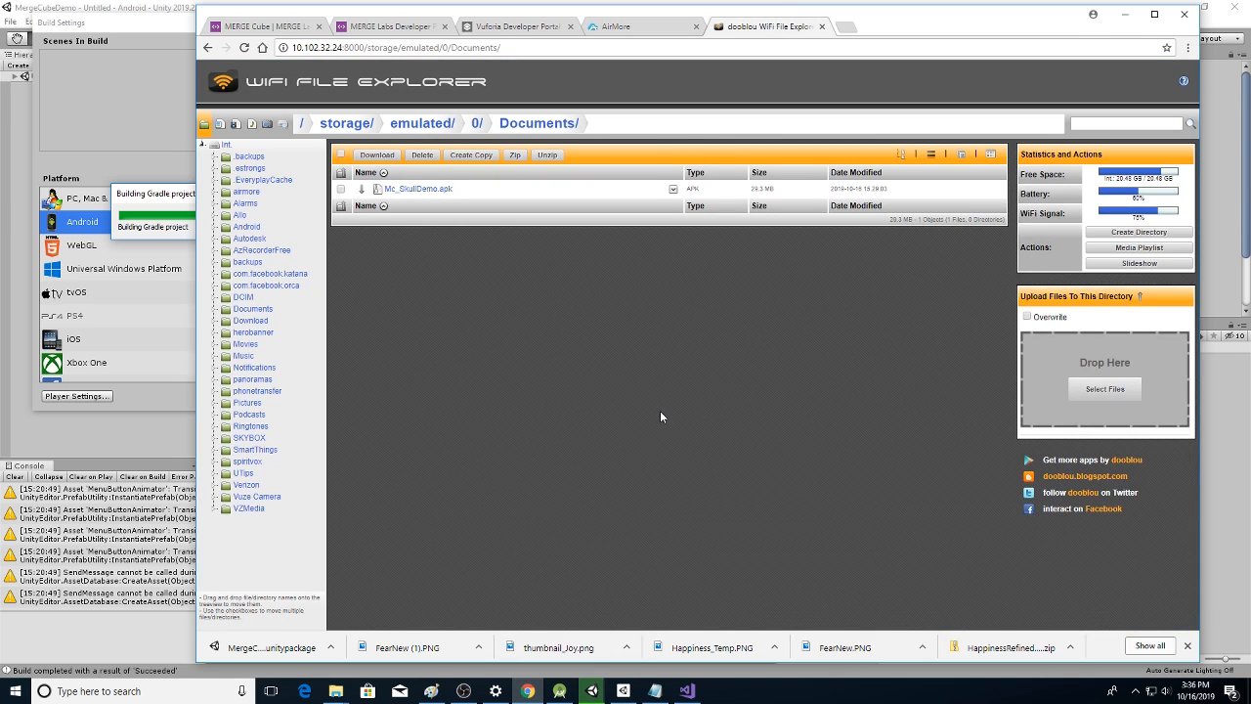
{"action": "left_click", "coordinate": [1026, 317]}
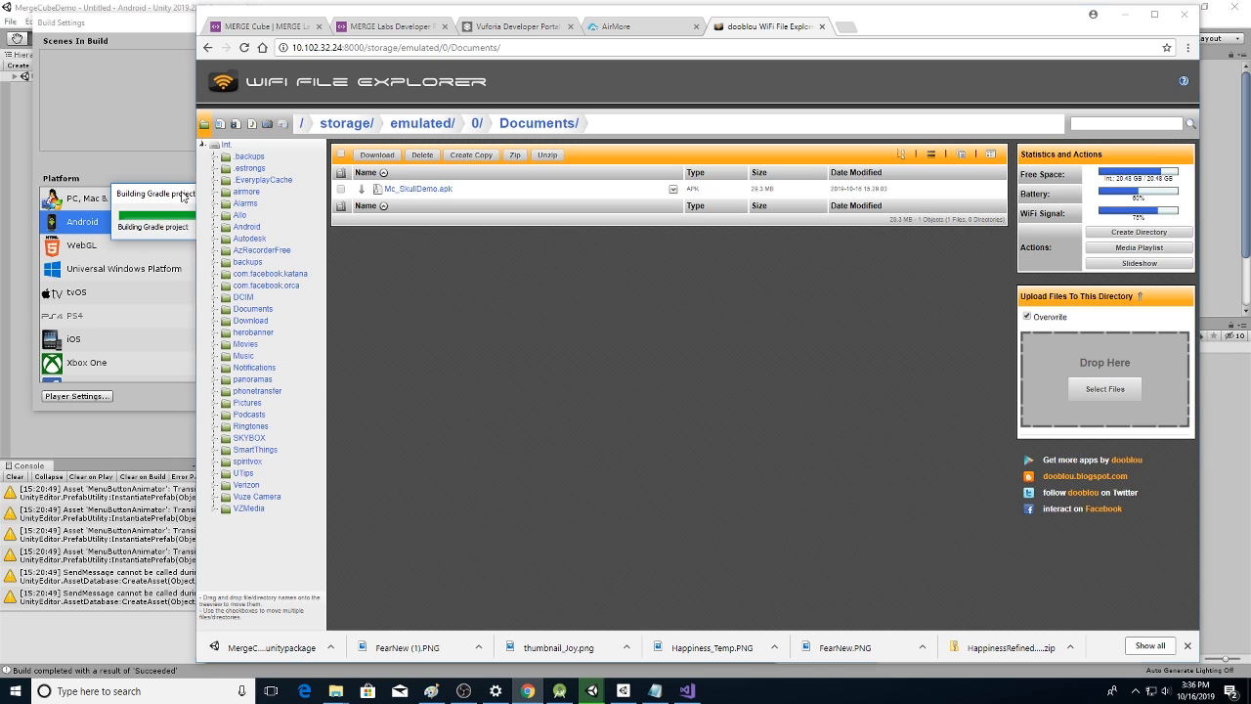
{"action": "mouse_move", "coordinate": [681, 23]}
{"action": "left_mouse_down"}
{"action": "mouse_move", "coordinate": [826, 69]}
{"action": "mouse_move", "coordinate": [675, 47]}
{"action": "mouse_move", "coordinate": [667, 21]}
{"action": "left_mouse_up"}
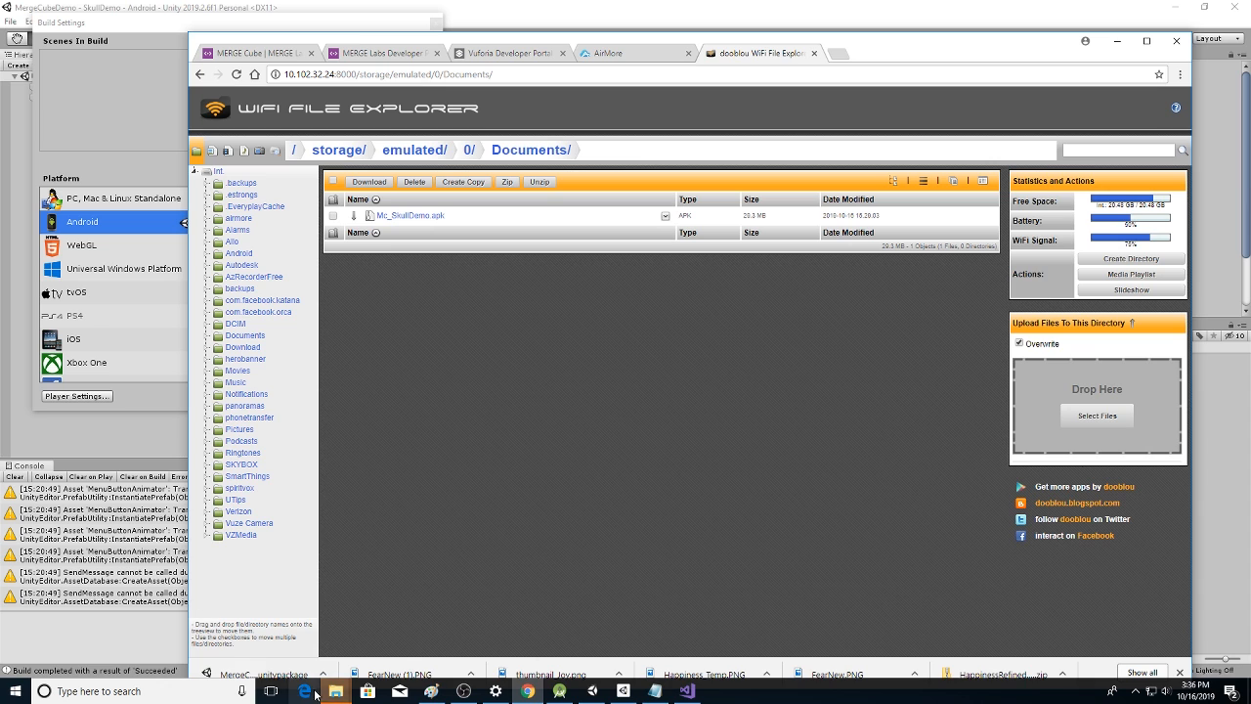
{"action": "mouse_move", "coordinate": [336, 692]}
{"action": "left_click", "coordinate": [526, 623]}
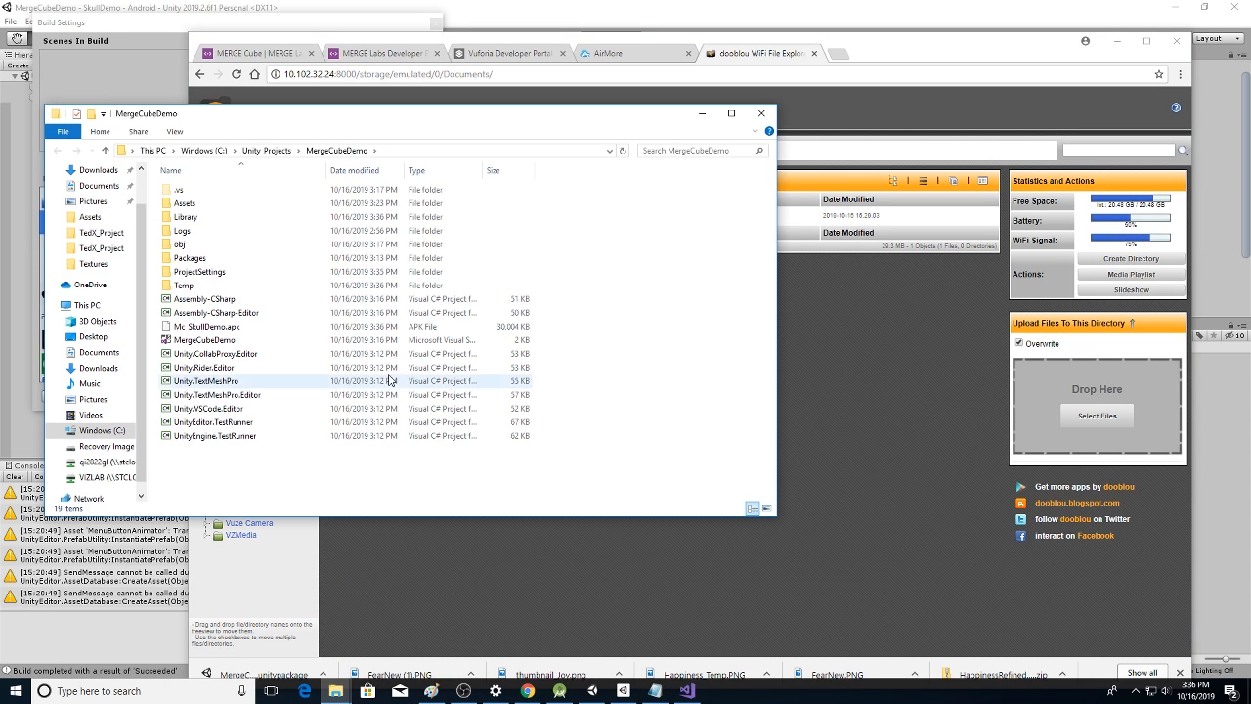
{"action": "left_click_drag", "start_coordinate": [223, 328], "coordinate": [1073, 456]}
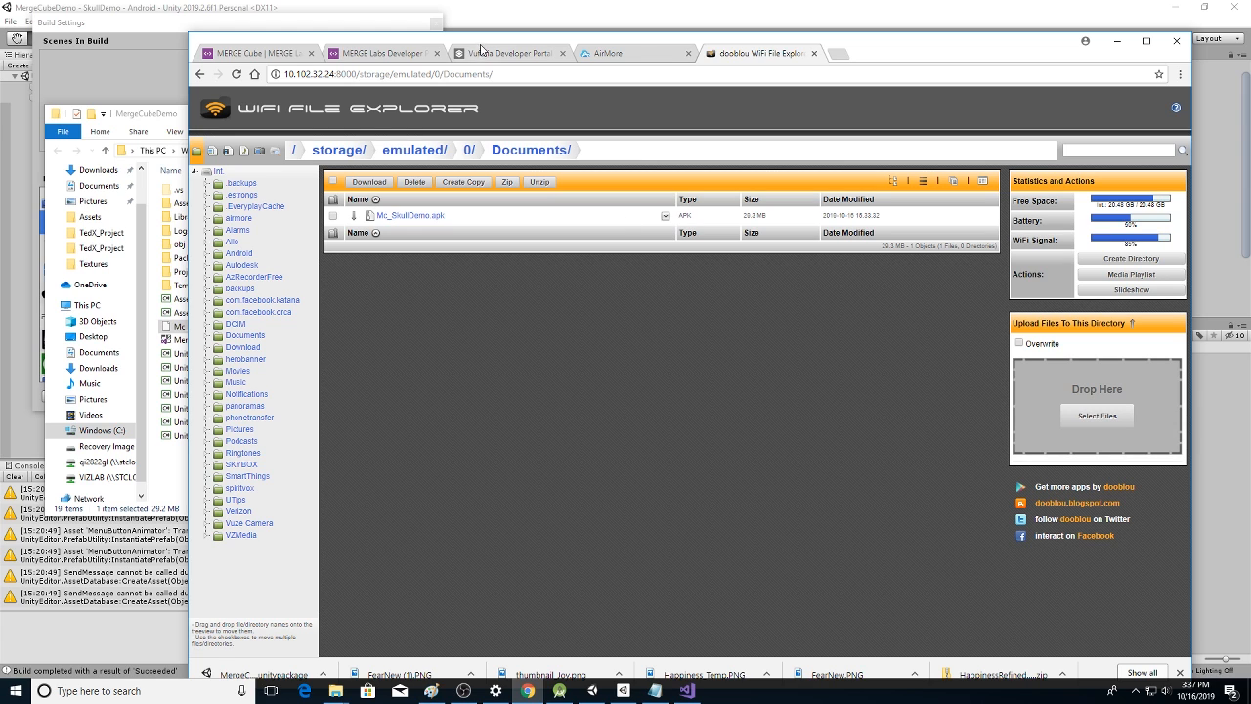
Mirror the phone's screen in AirMore to check the relit skull in the running app
{"action": "left_click", "coordinate": [637, 54]}
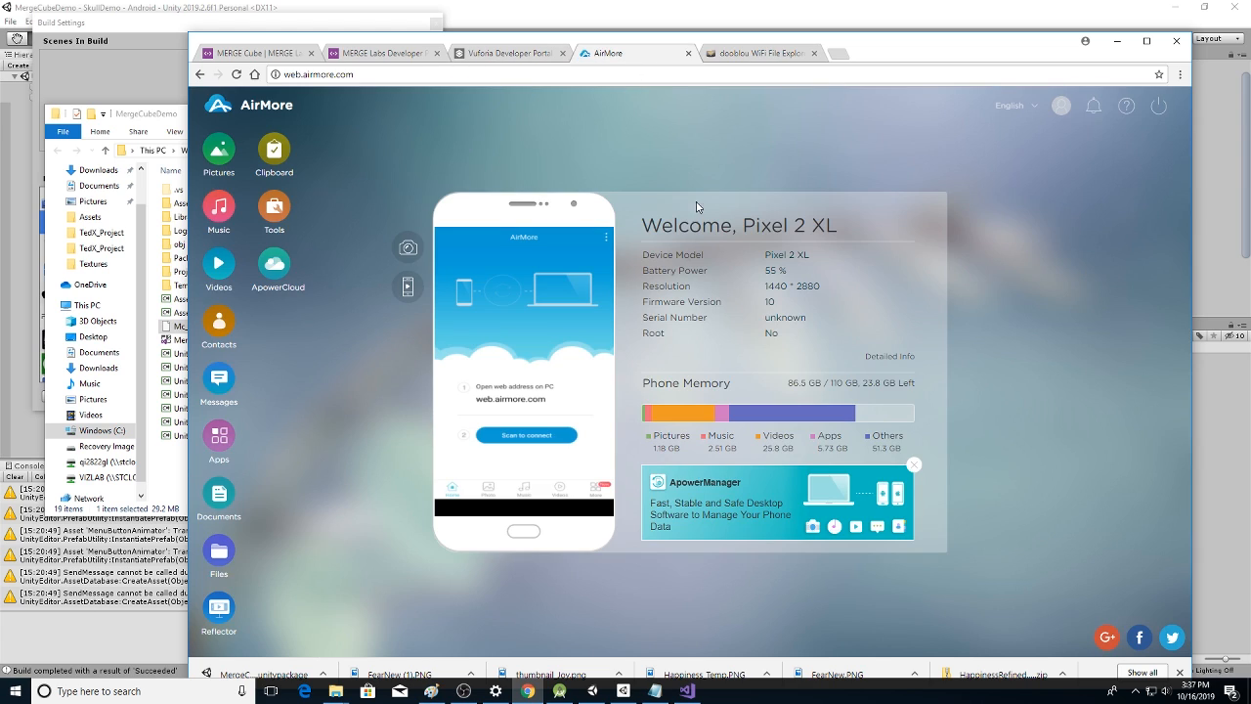
{"action": "left_click", "coordinate": [408, 286]}
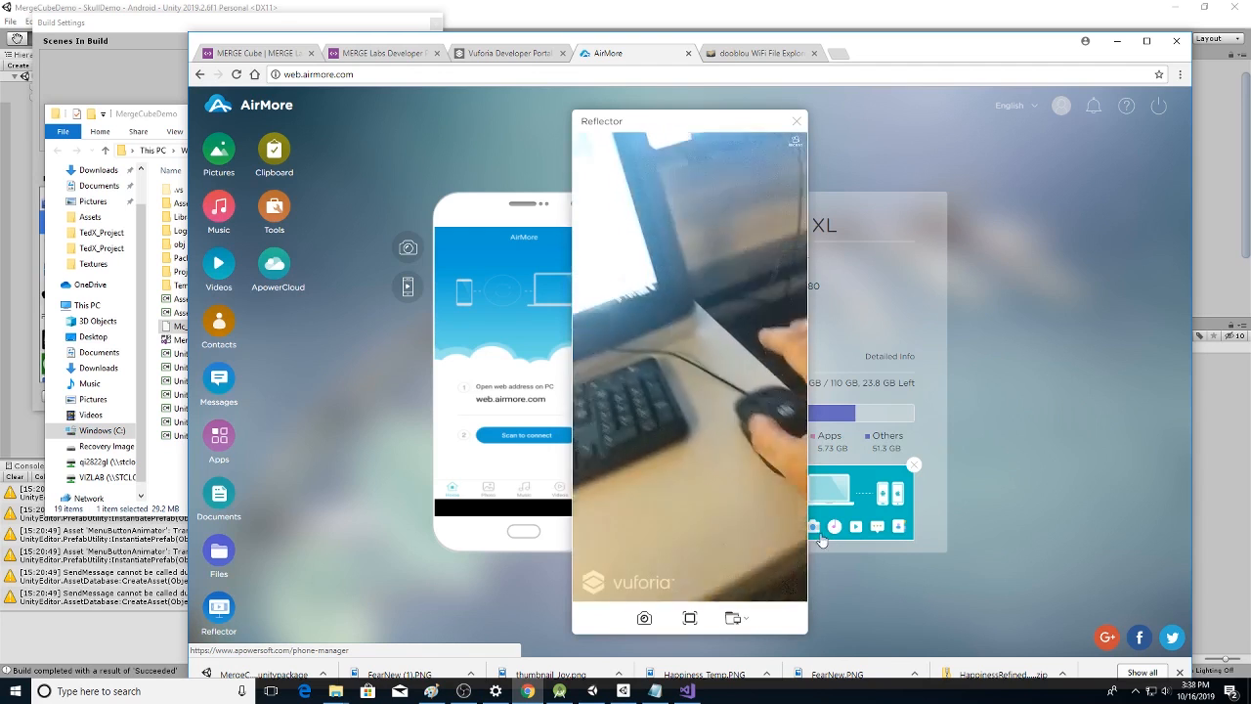
Return to Unity, close the Build Settings and view the skull closer from above in the Scene
{"action": "left_click", "coordinate": [598, 9]}
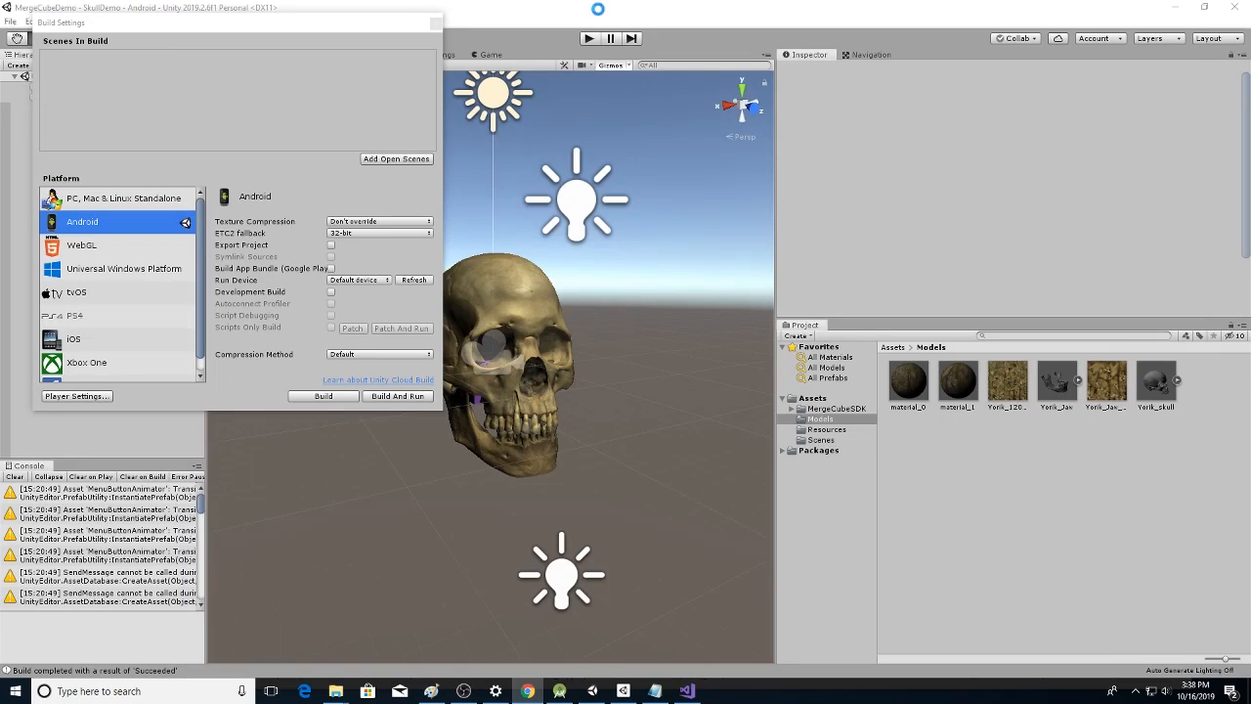
{"action": "left_click", "coordinate": [436, 23]}
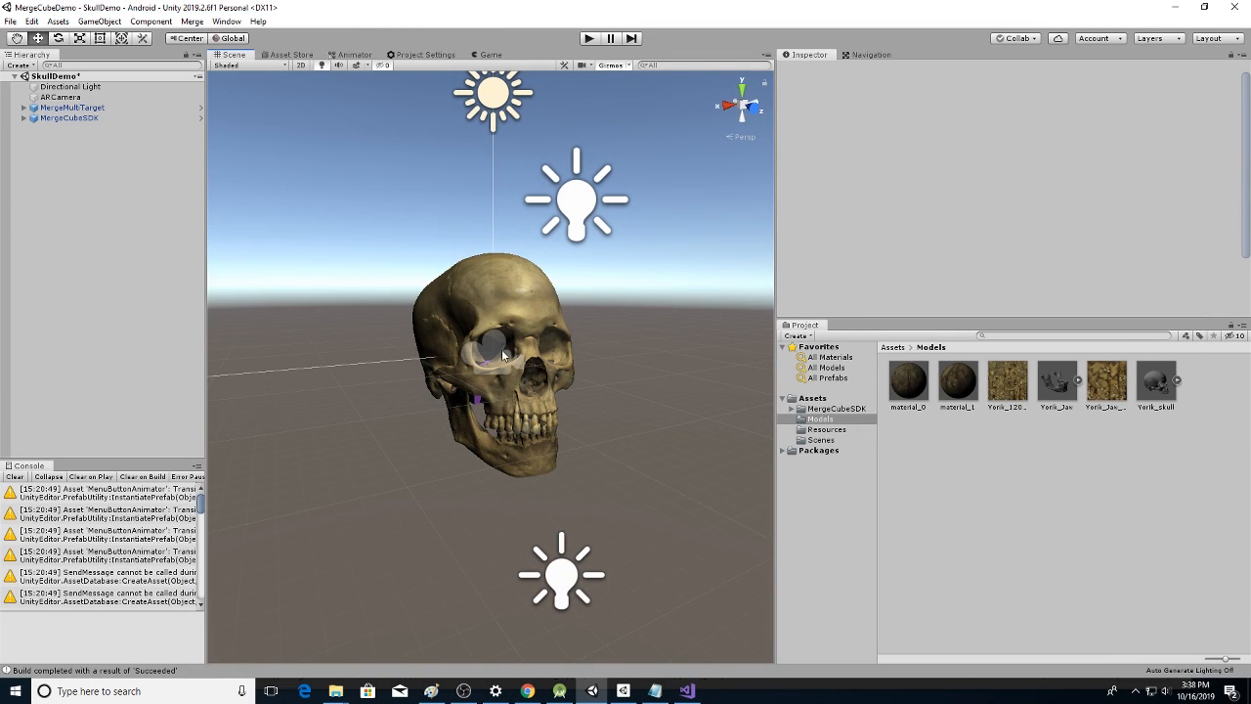
{"action": "left_click_drag", "start_coordinate": [504, 355], "coordinate": [490, 295], "text": "alt"}
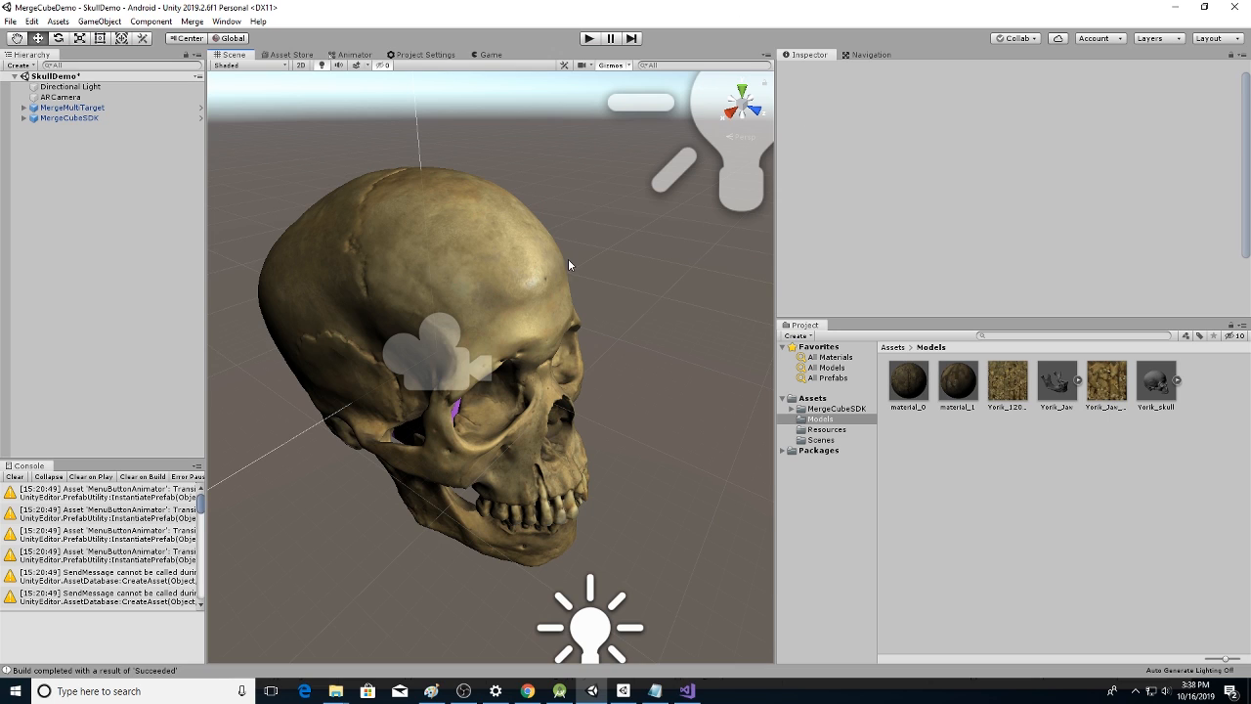
Expand the MergeMultiTarget hierarchy down to Yorik's children and examine the shared renderer settings of Yorik_skull and Yorik_Jaw
{"action": "left_click", "coordinate": [23, 108]}
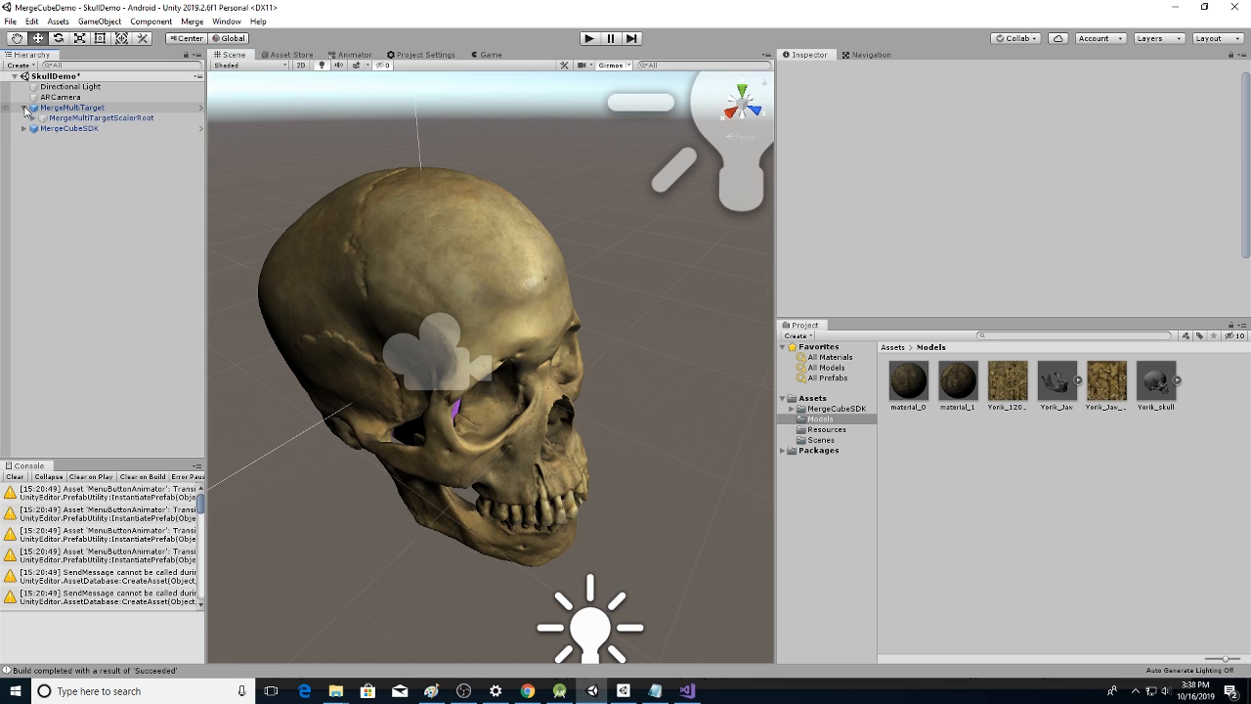
{"action": "left_click", "coordinate": [33, 119]}
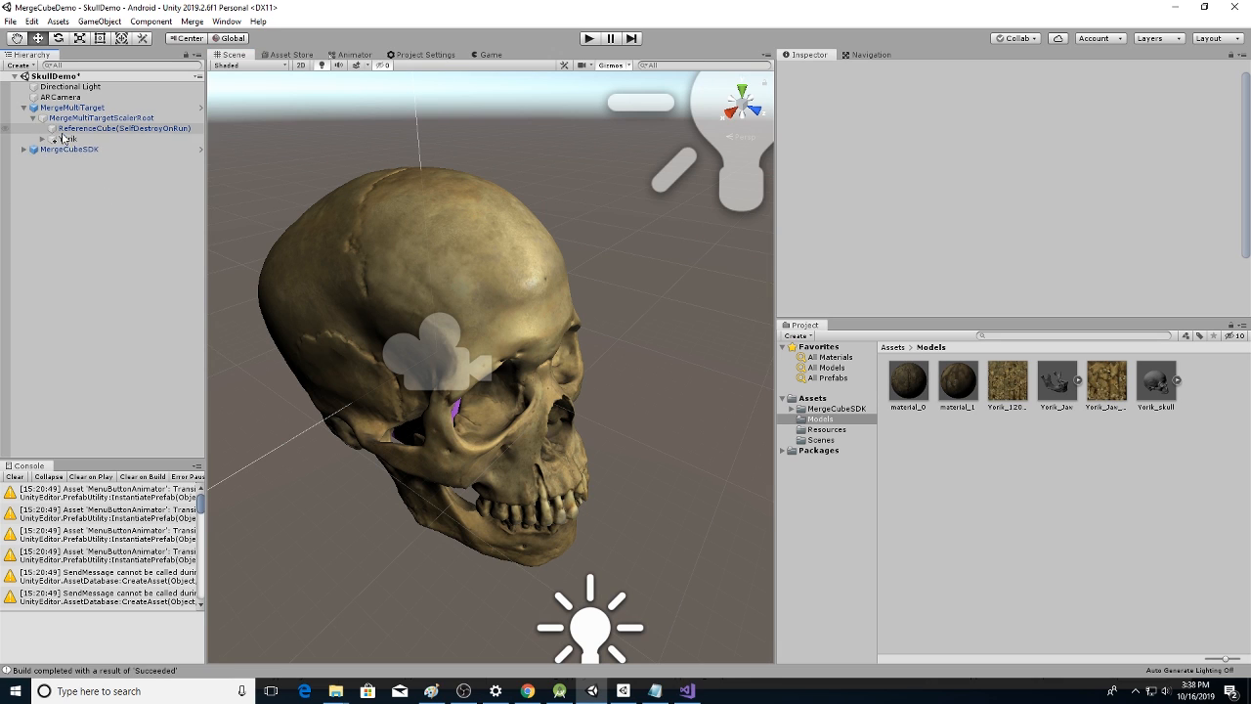
{"action": "left_click", "coordinate": [67, 139]}
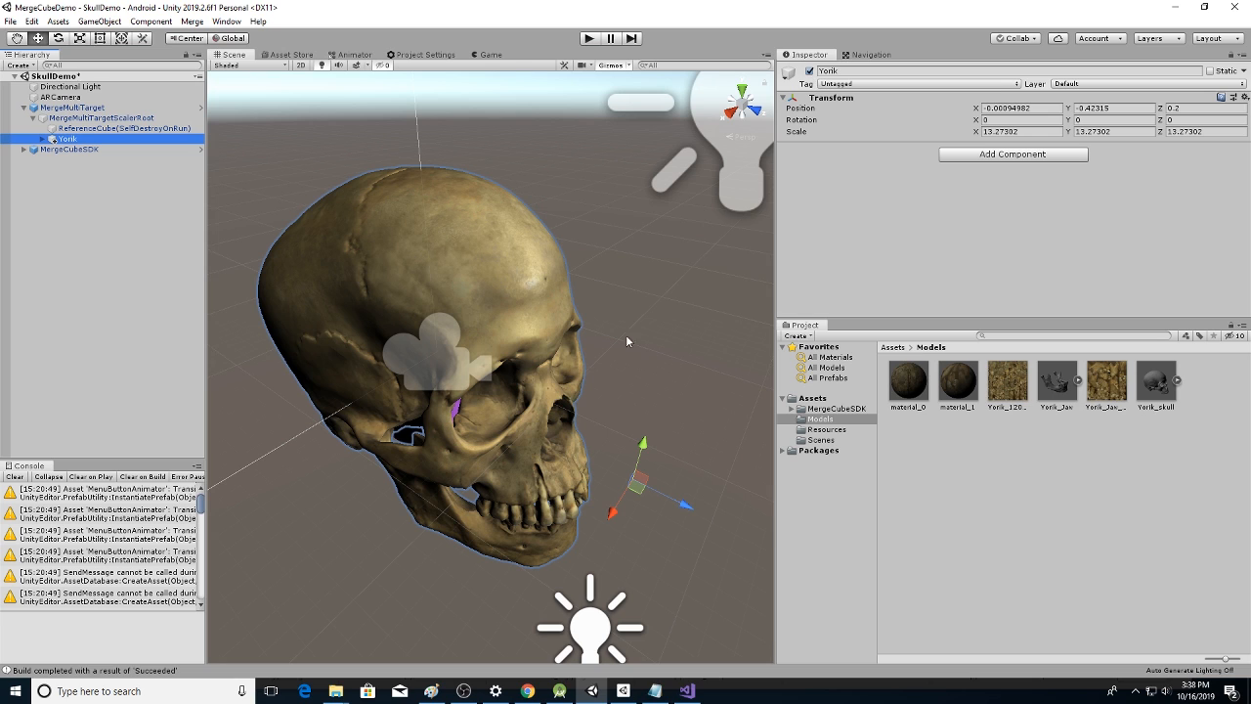
{"action": "scroll", "coordinate": [675, 341], "scroll_direction": "down", "scroll_amount": 3}
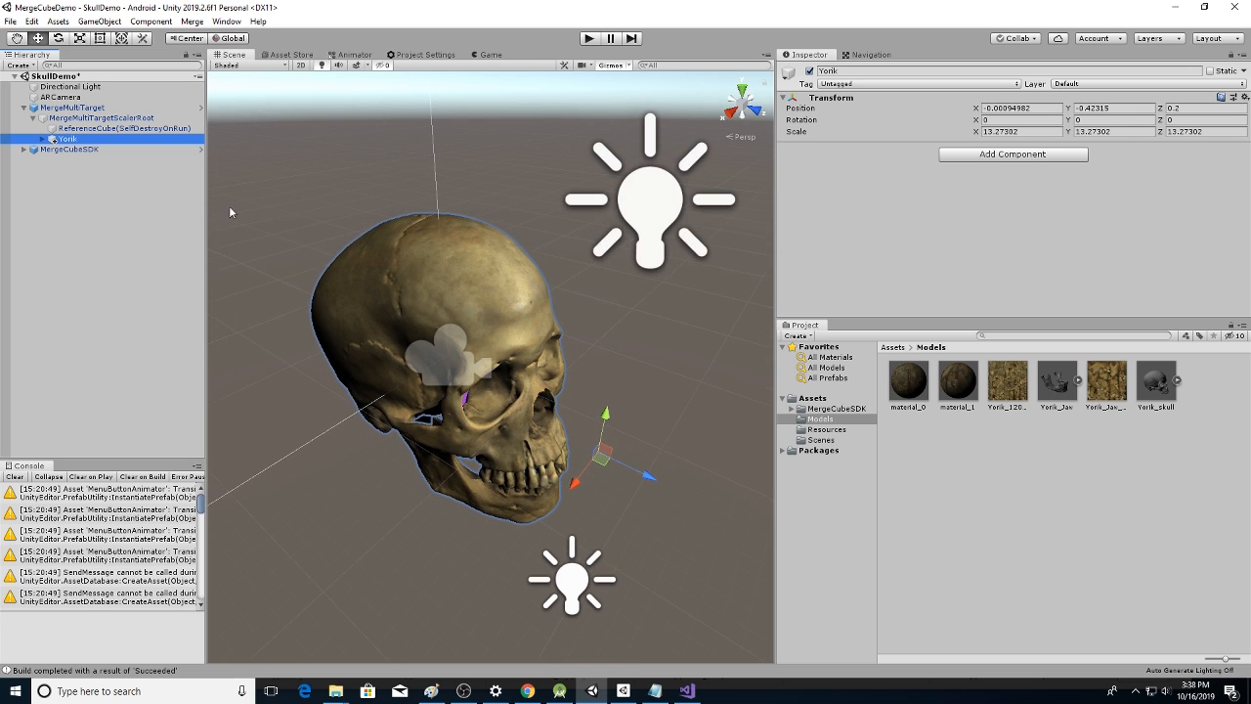
{"action": "left_click", "coordinate": [43, 142]}
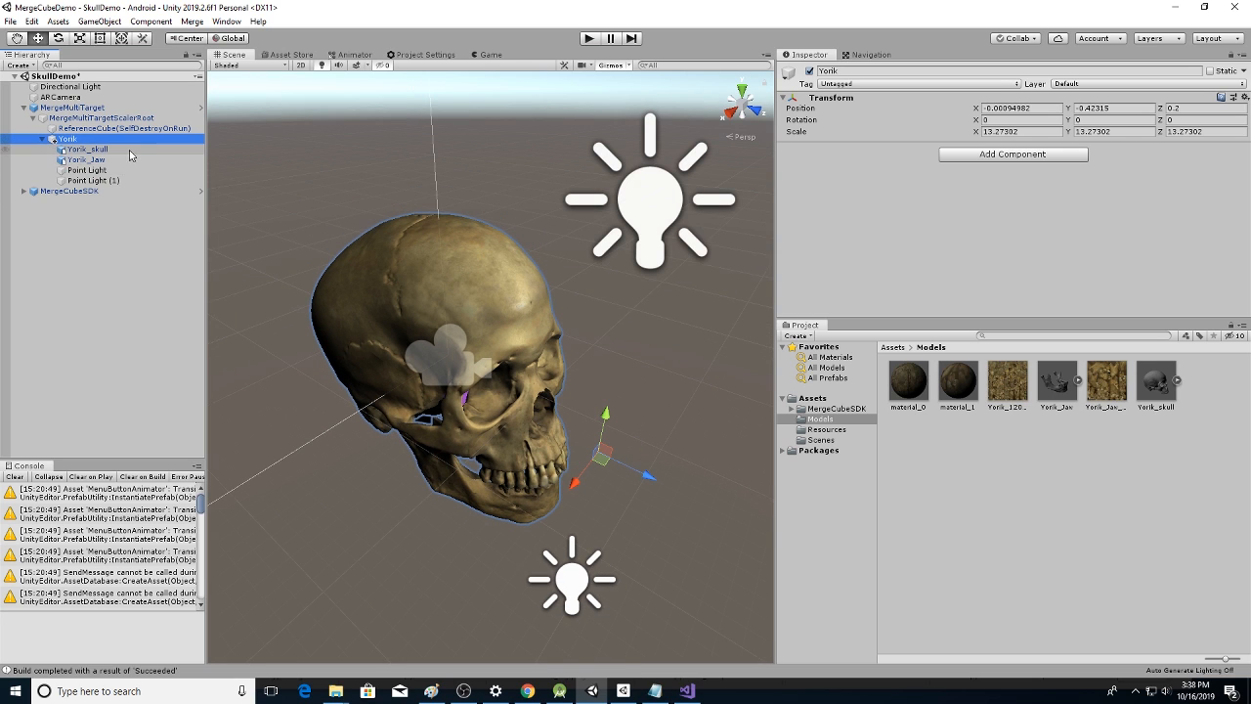
{"action": "left_click", "coordinate": [129, 152]}
{"action": "left_click", "coordinate": [88, 159], "text": "ctrl"}
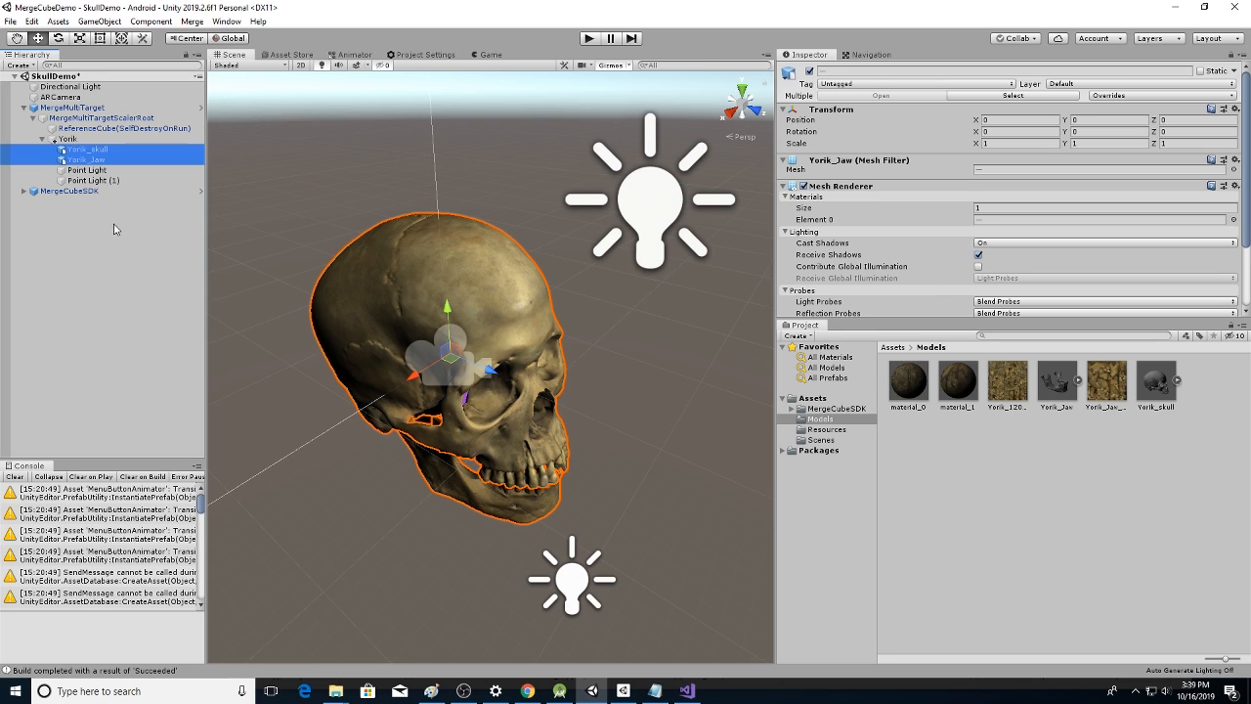
{"action": "scroll", "coordinate": [872, 310], "scroll_direction": "down", "scroll_amount": 3}
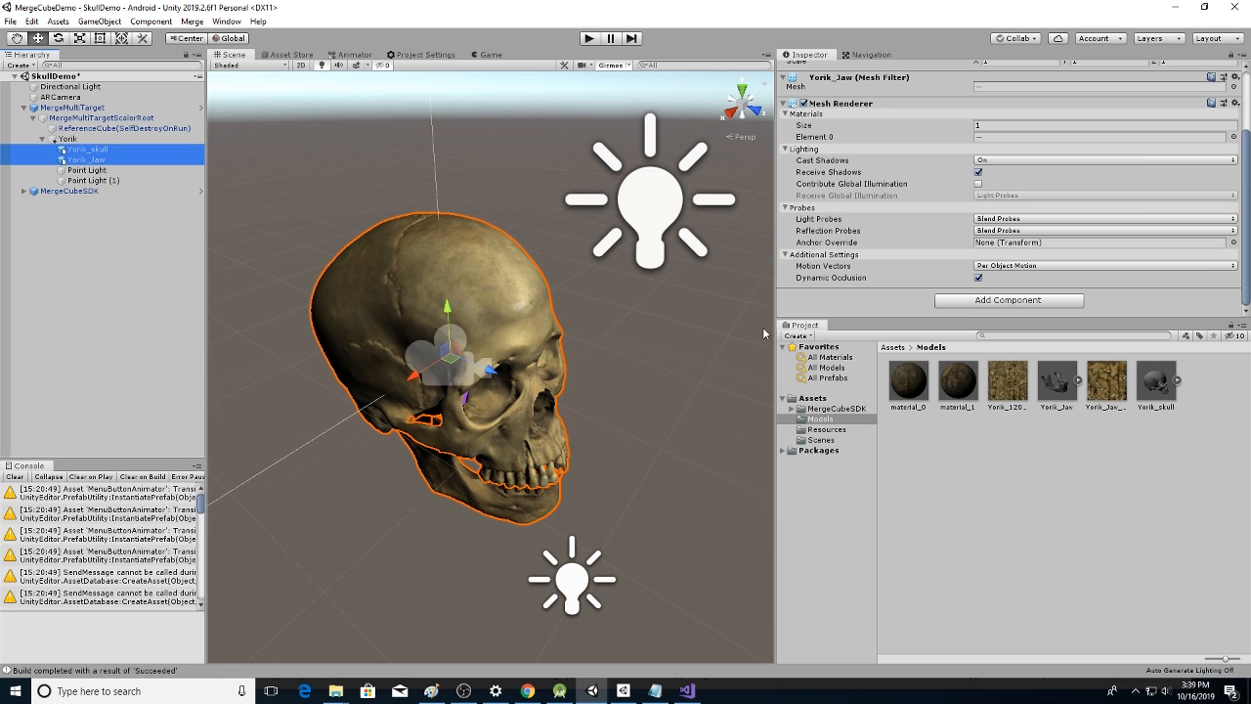
Enable emission on Yorik_skull's material_0 and set its emission color to a dark gray, about RGB 58, 56, 56
{"action": "left_click", "coordinate": [87, 151]}
{"action": "scroll", "coordinate": [826, 250], "scroll_direction": "down", "scroll_amount": 5}
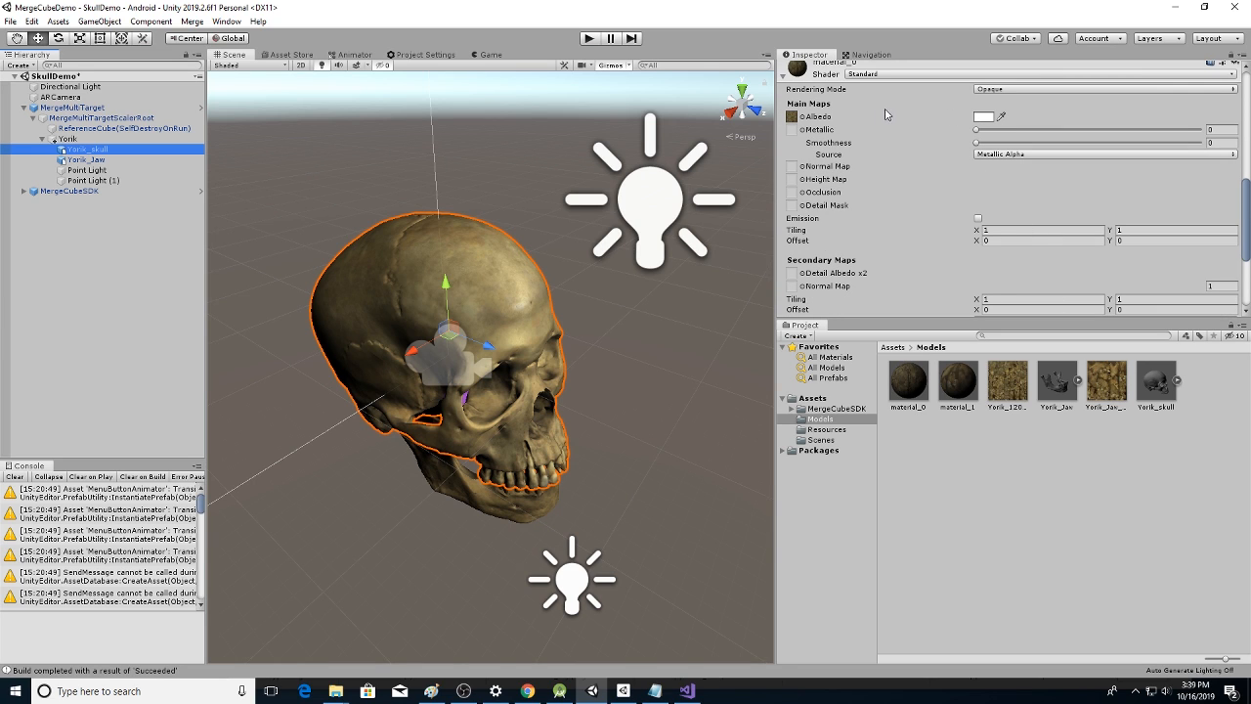
{"action": "left_click", "coordinate": [978, 219]}
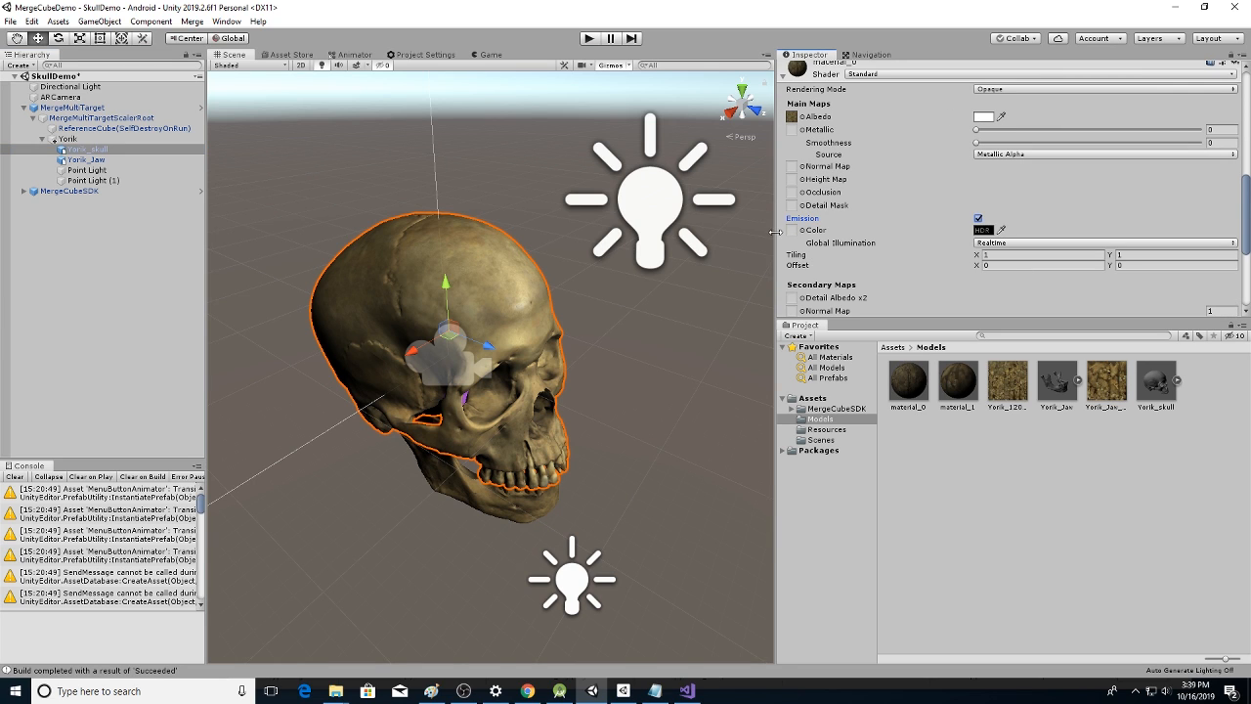
{"action": "left_click", "coordinate": [983, 231]}
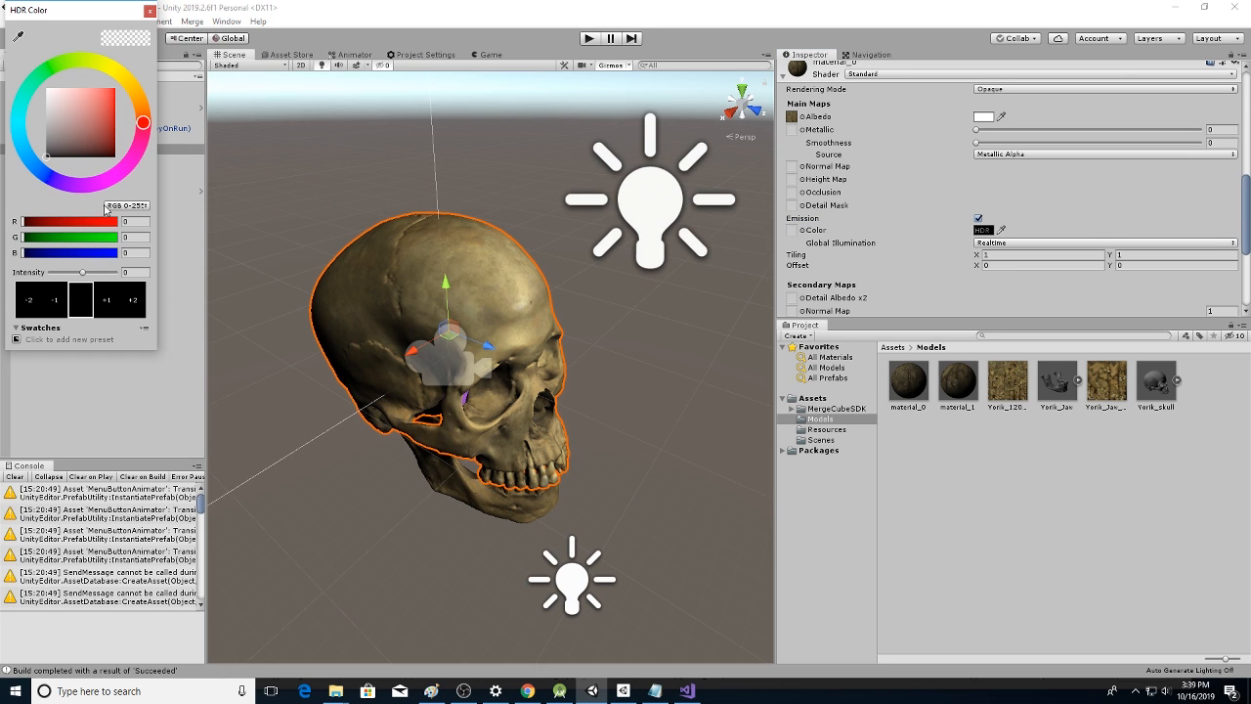
{"action": "left_click_drag", "start_coordinate": [56, 107], "coordinate": [50, 146]}
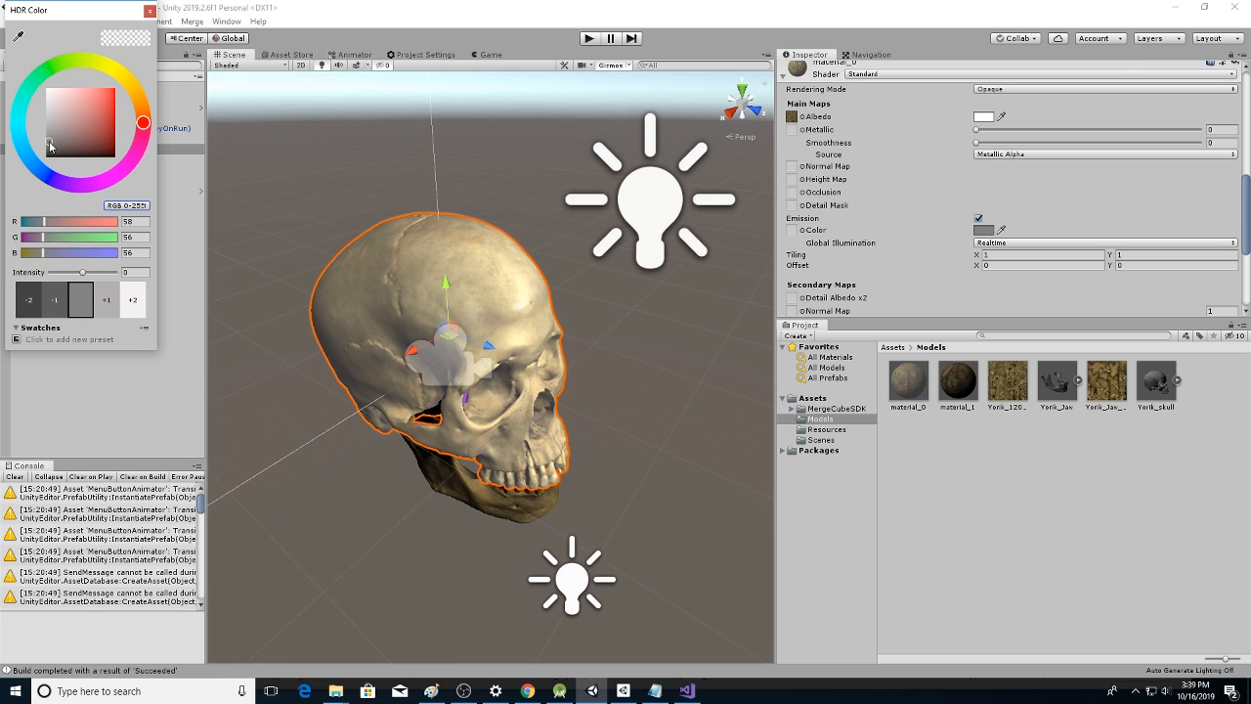
{"action": "left_click", "coordinate": [150, 11]}
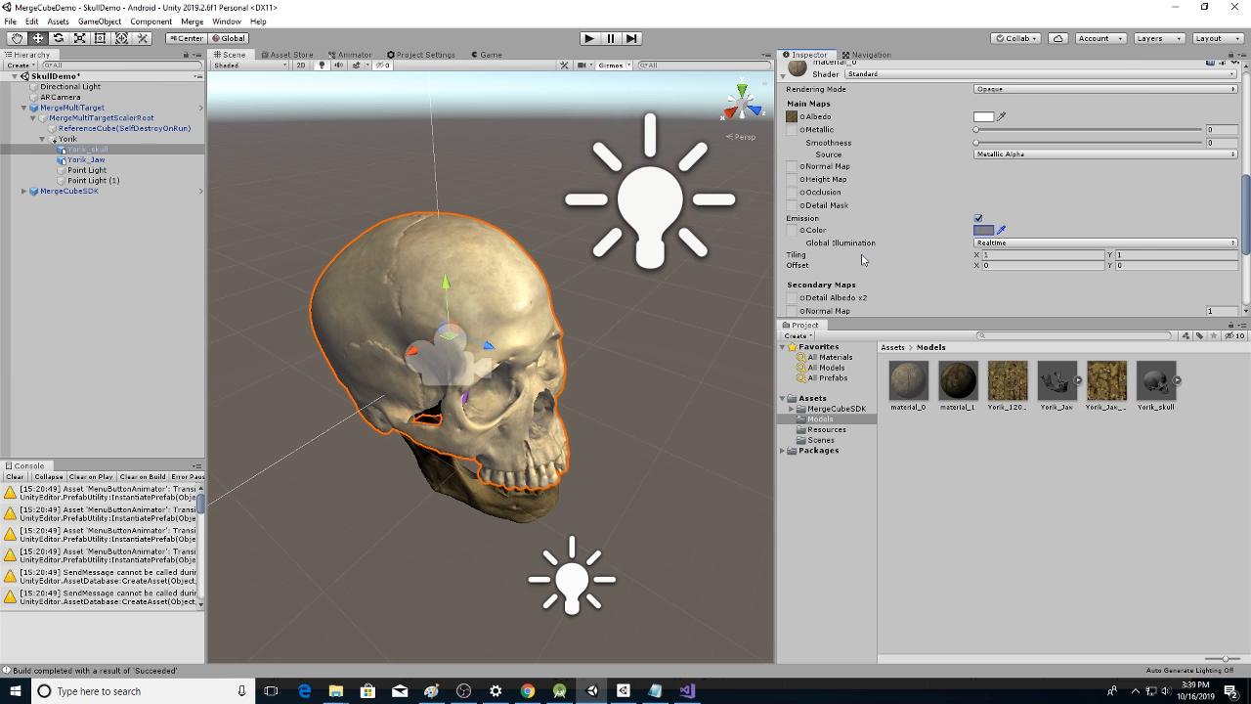
Enable emission on Yorik_Jaw's material and set its emission color to a gray of about RGB 70, 66, 66
{"action": "left_click", "coordinate": [86, 159]}
{"action": "scroll", "coordinate": [890, 285], "scroll_direction": "down", "scroll_amount": 5}
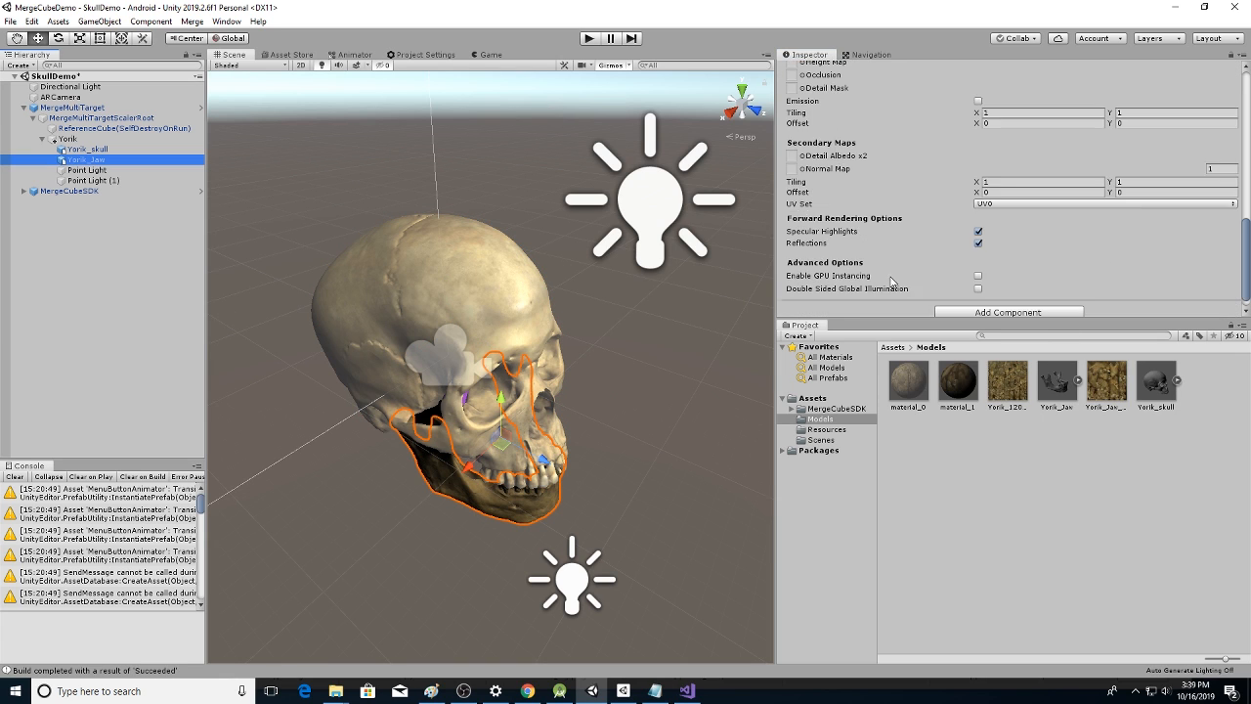
{"action": "scroll", "coordinate": [986, 232], "scroll_direction": "up", "scroll_amount": 3}
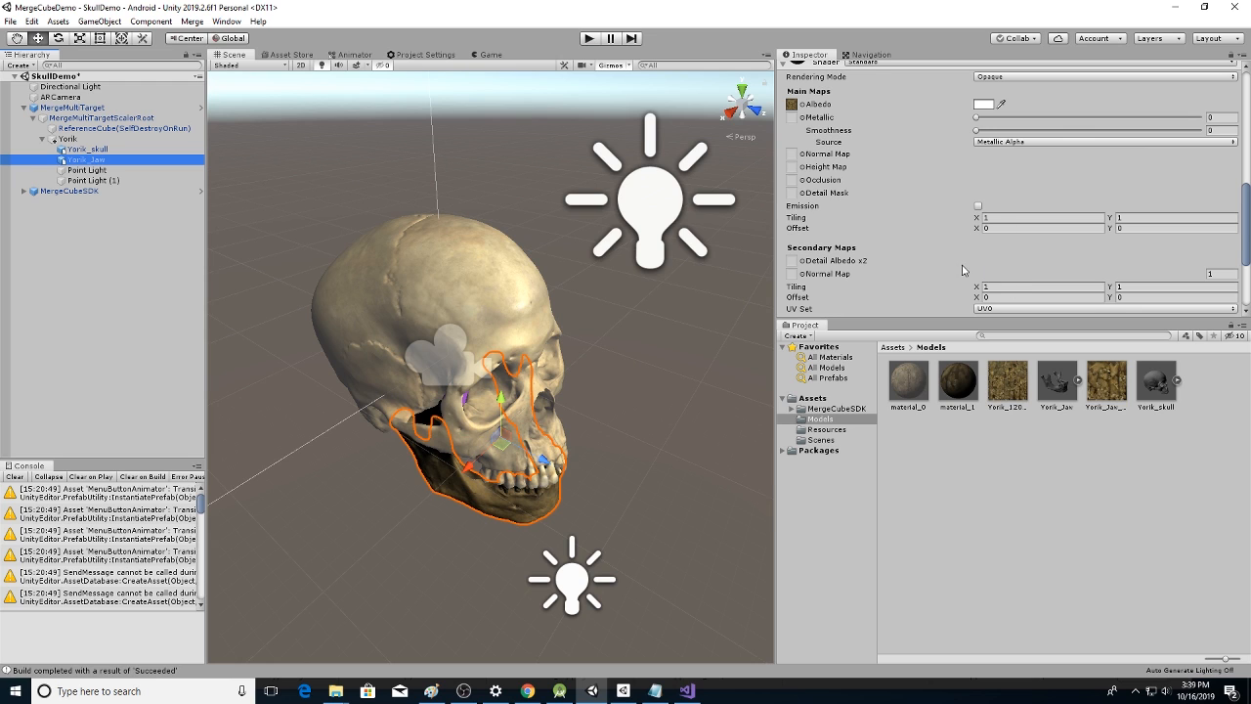
{"action": "scroll", "coordinate": [965, 271], "scroll_direction": "down", "scroll_amount": 3}
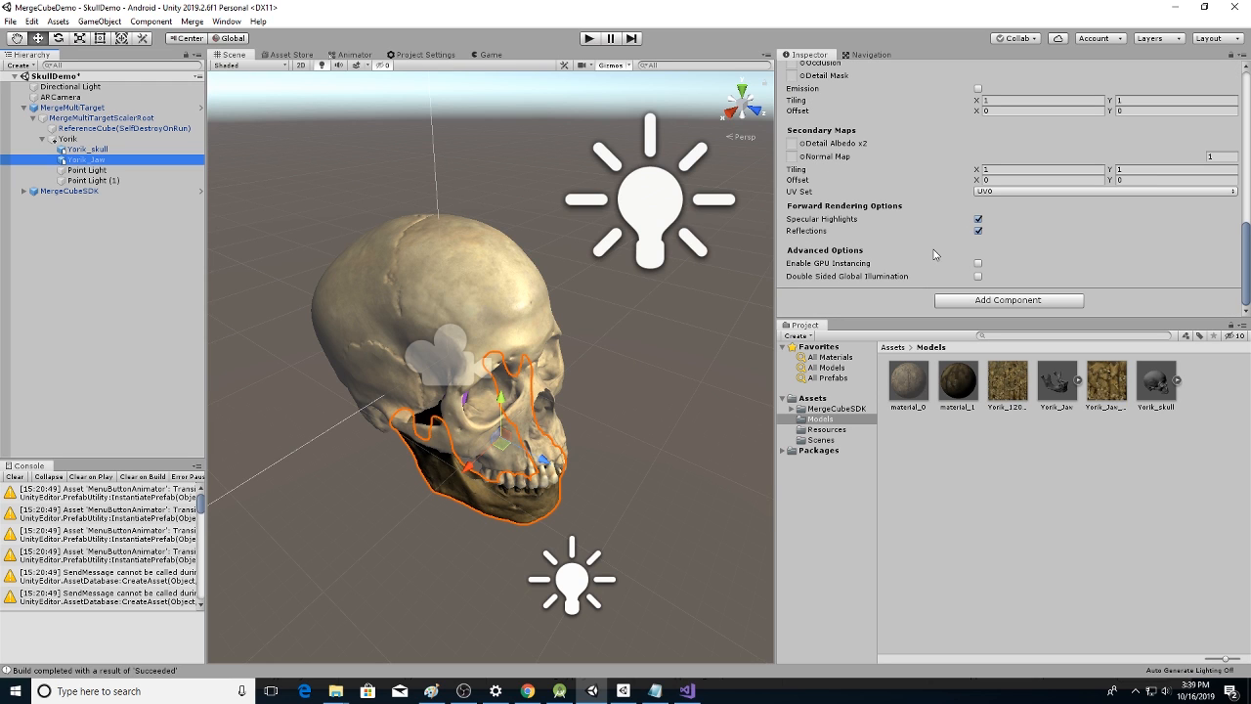
{"action": "left_click", "coordinate": [979, 89]}
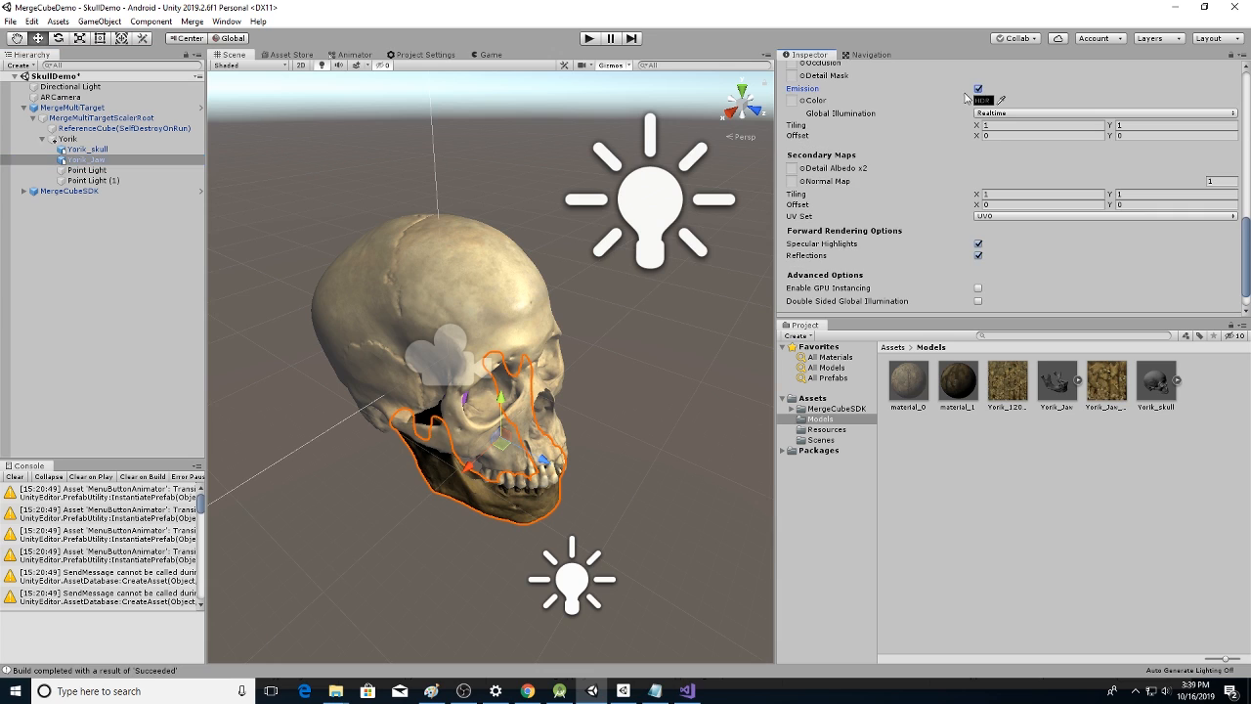
{"action": "left_click", "coordinate": [983, 100]}
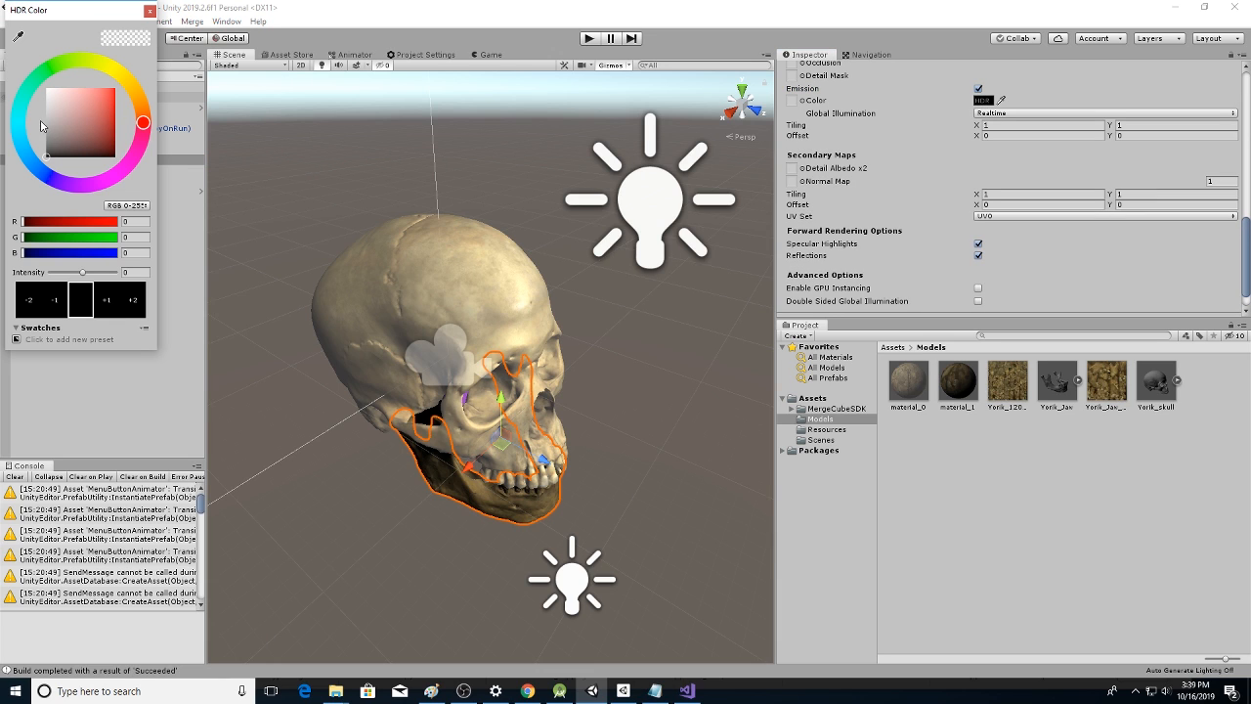
{"action": "left_click_drag", "start_coordinate": [61, 125], "coordinate": [51, 143]}
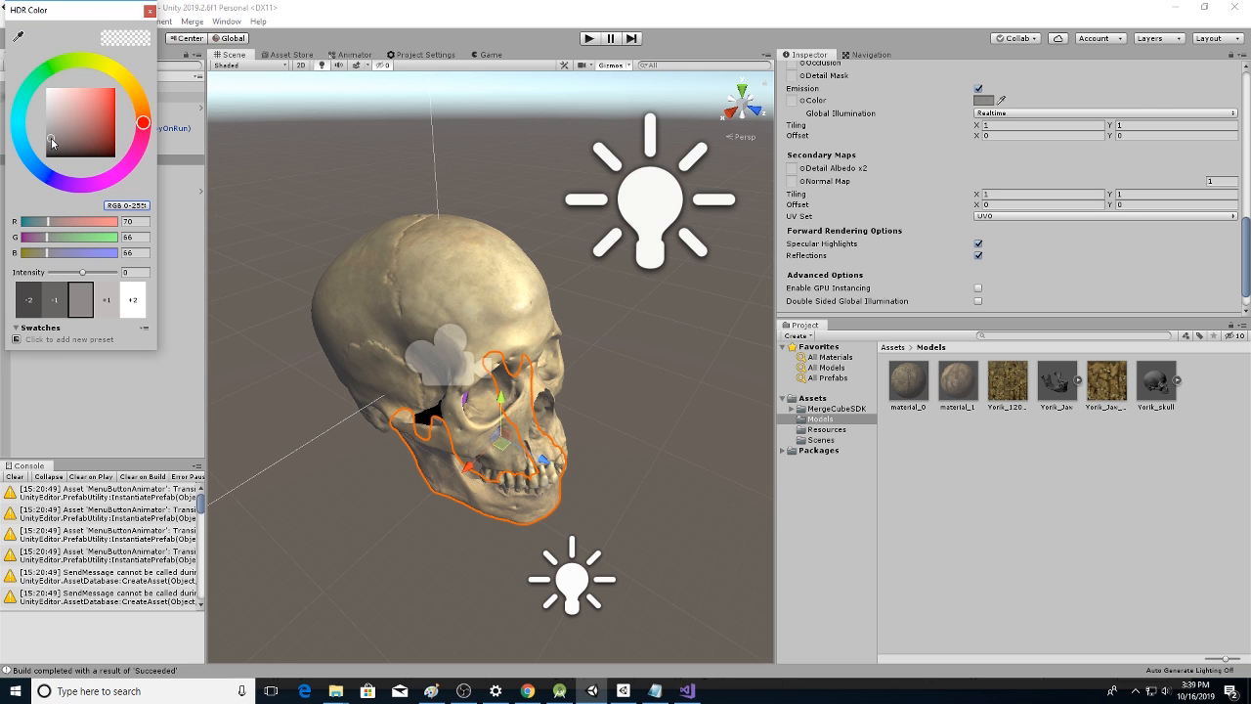
{"action": "left_click", "coordinate": [149, 11]}
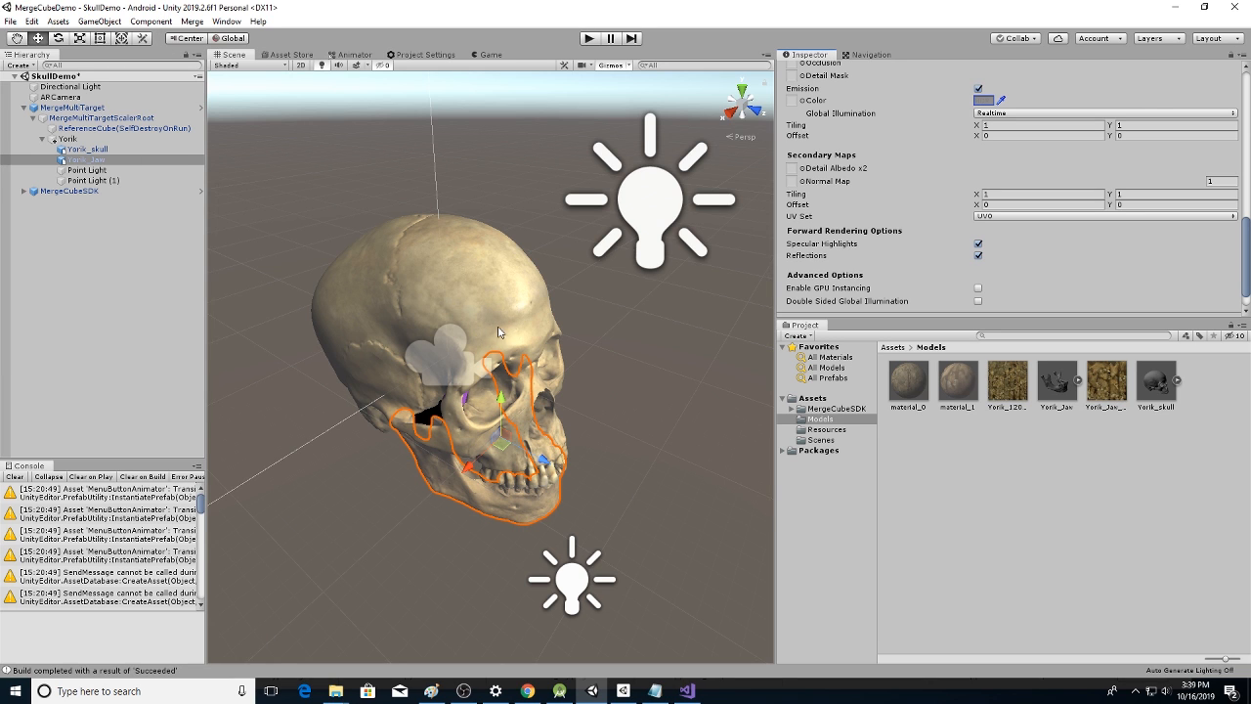
{"action": "mouse_move", "coordinate": [620, 397]}
{"action": "left_mouse_down", "text": "alt"}
{"action": "mouse_move", "coordinate": [636, 382]}
{"action": "mouse_move", "coordinate": [616, 391]}
{"action": "left_mouse_up", "text": "alt"}
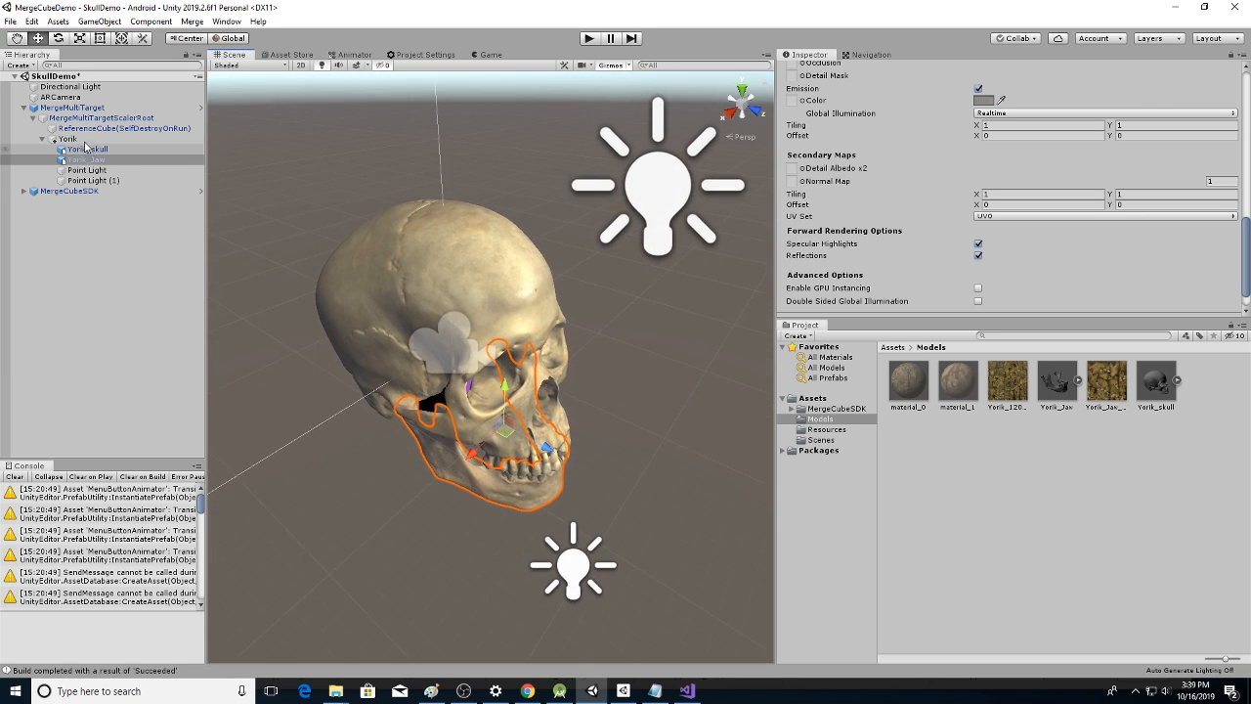
Duplicate the Yorik object and move the copy away from the original to about X -5.88, Z 0.04
{"action": "left_click", "coordinate": [86, 148]}
{"action": "left_click", "coordinate": [83, 140]}
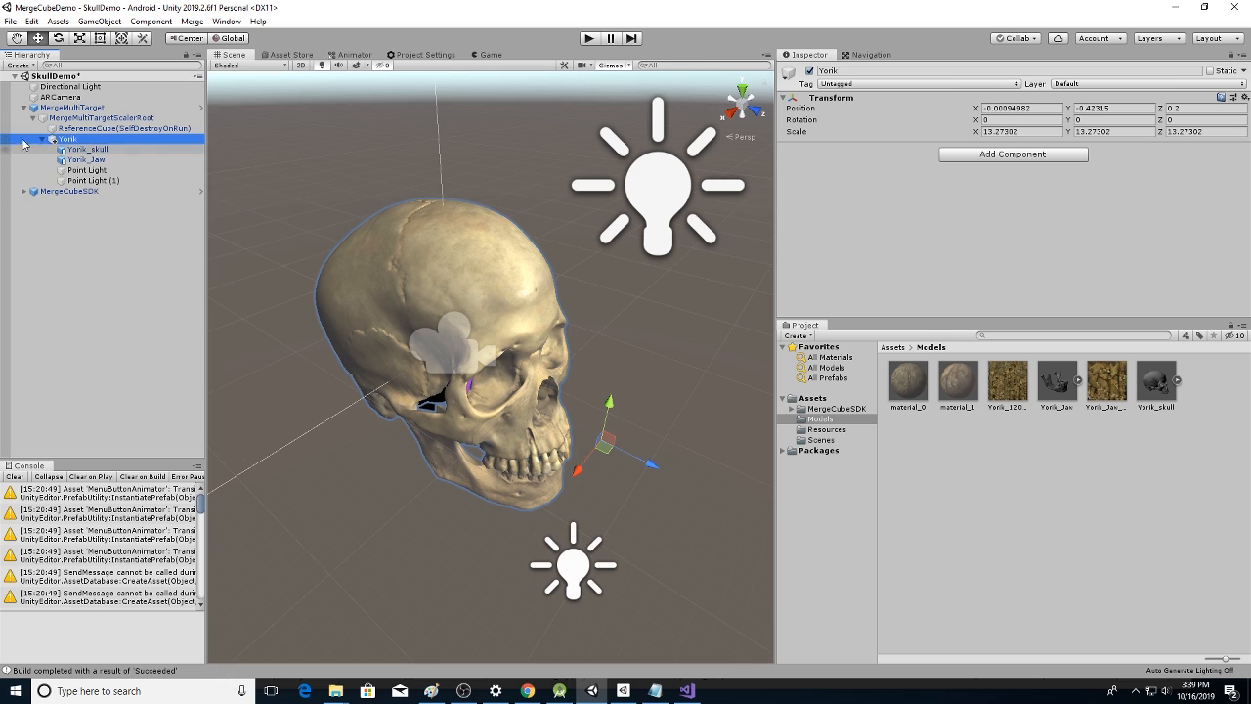
{"action": "key", "text": "ctrl+d"}
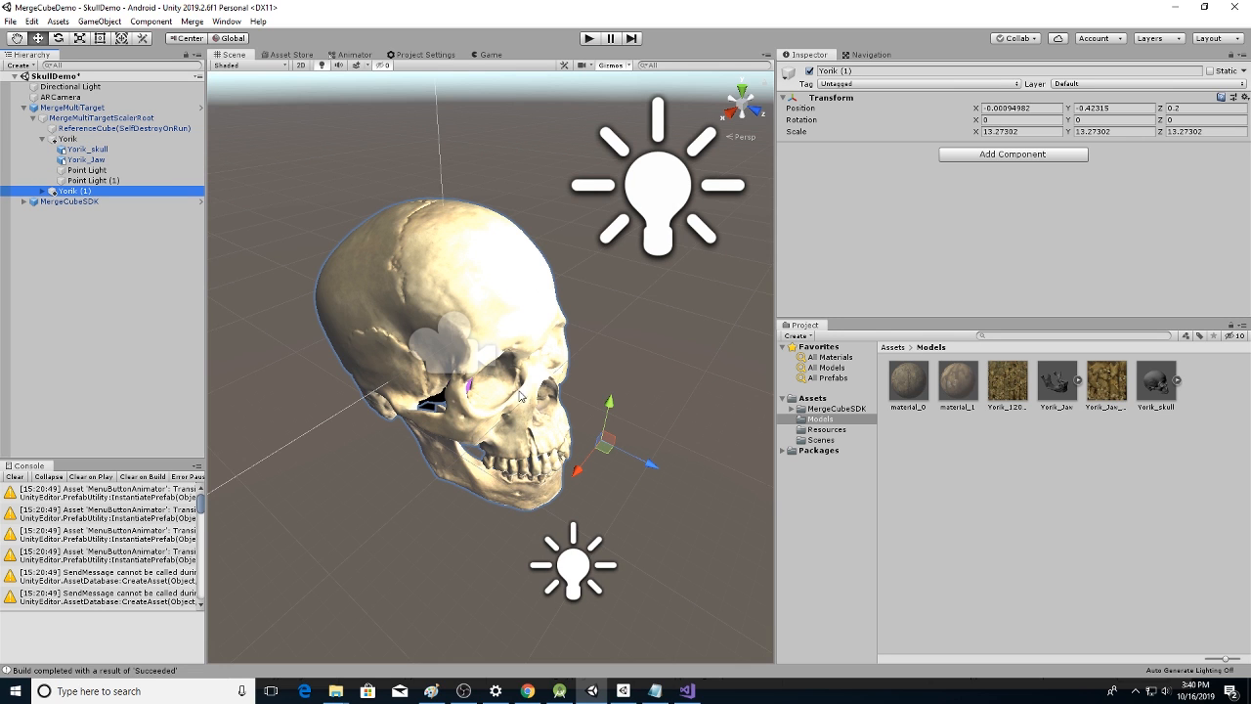
{"action": "left_click_drag", "start_coordinate": [605, 452], "coordinate": [752, 257]}
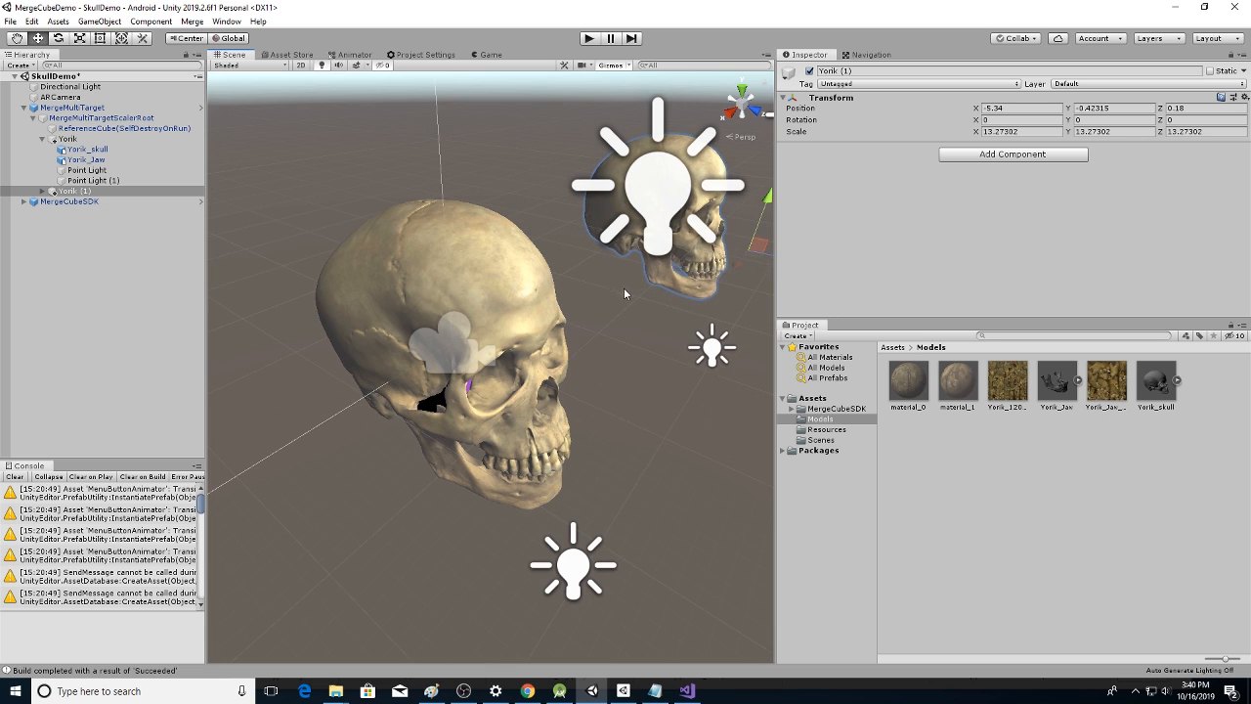
{"action": "right_click_drag", "start_coordinate": [626, 290], "coordinate": [700, 295]}
{"action": "scroll", "coordinate": [677, 300], "scroll_direction": "down", "scroll_amount": 2}
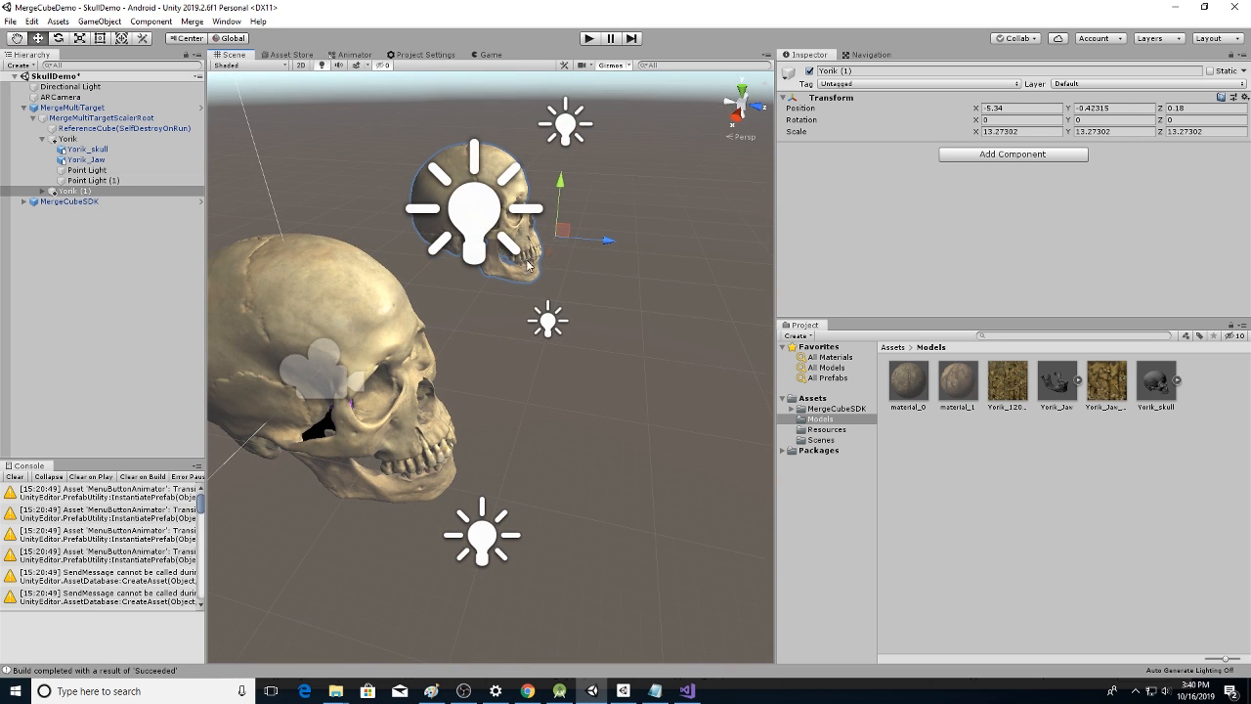
{"action": "left_click_drag", "start_coordinate": [553, 233], "coordinate": [574, 276]}
{"action": "scroll", "coordinate": [573, 273], "scroll_direction": "down", "scroll_amount": 6}
{"action": "right_click_drag", "start_coordinate": [657, 262], "coordinate": [621, 294]}
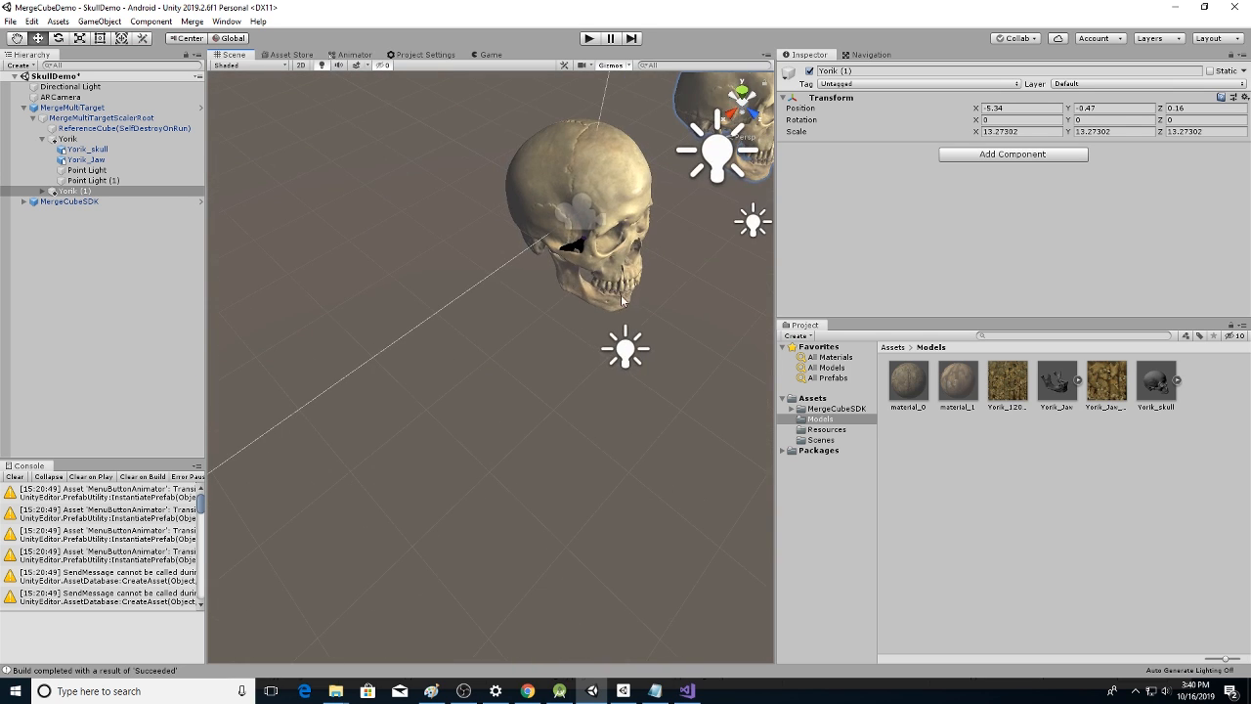
{"action": "middle_click_drag", "start_coordinate": [621, 294], "coordinate": [507, 361]}
{"action": "scroll", "coordinate": [556, 359], "scroll_direction": "down", "scroll_amount": 4}
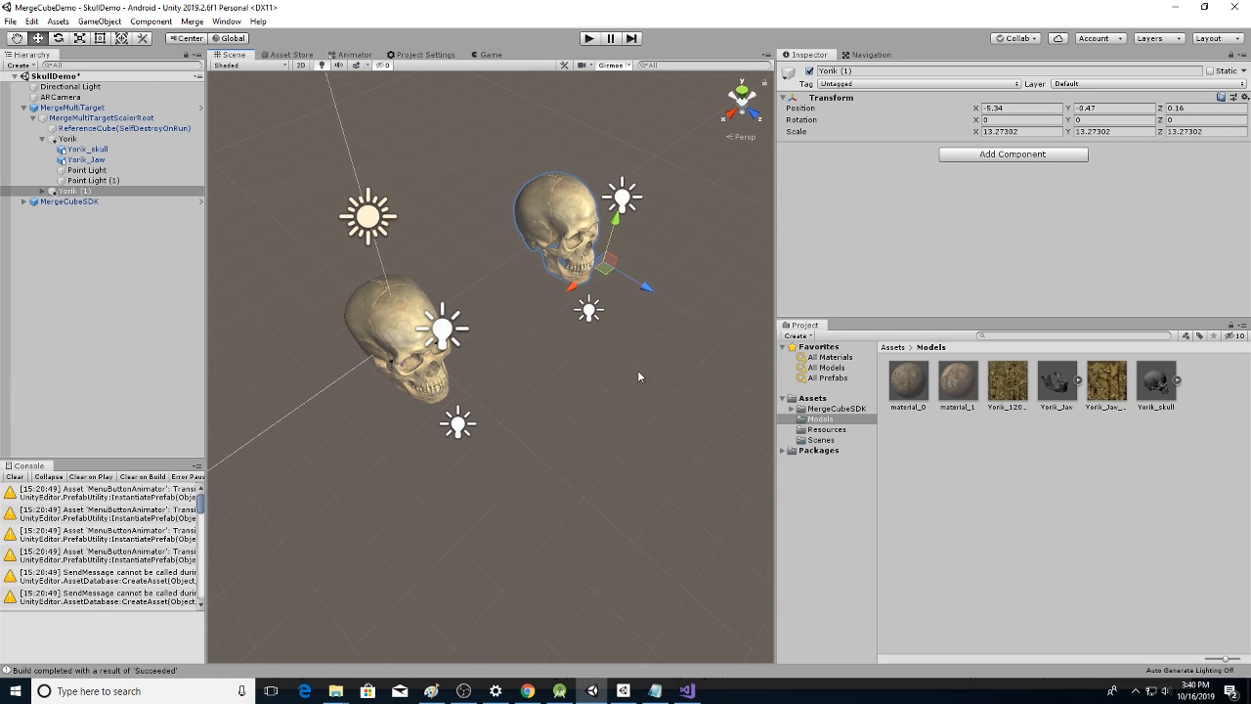
{"action": "left_click_drag", "start_coordinate": [606, 269], "coordinate": [614, 257]}
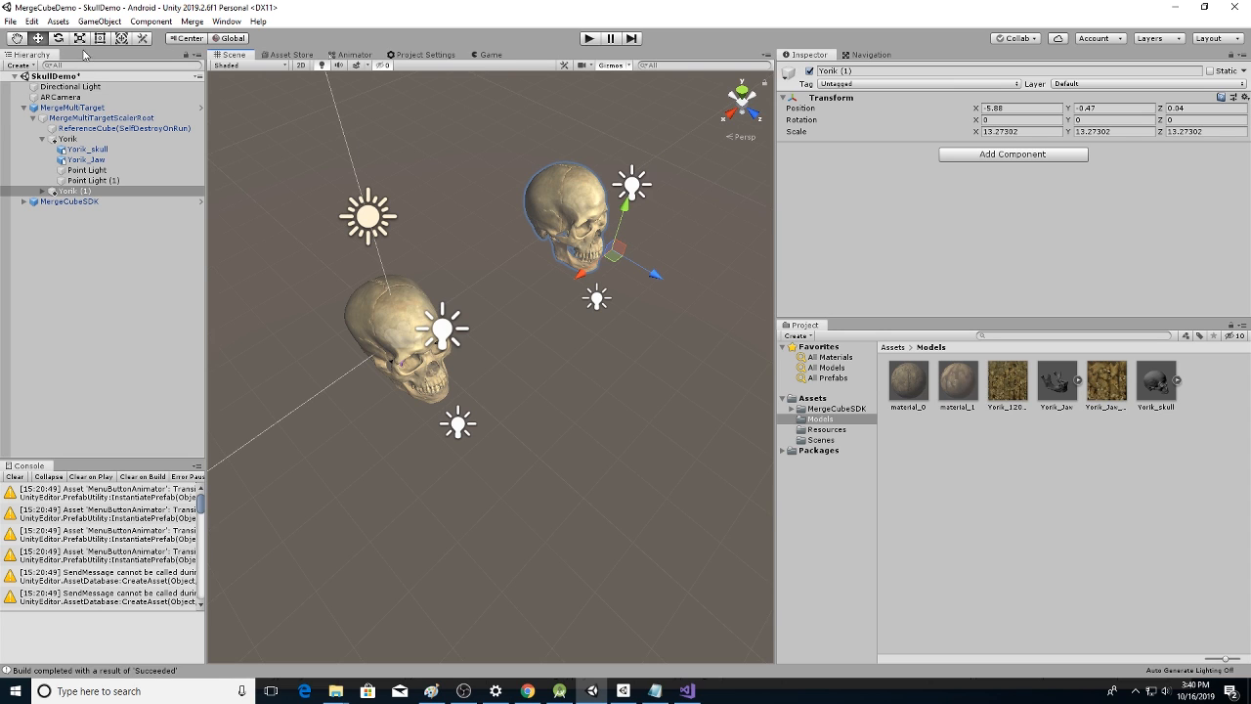
Open the Animation window and dock it beneath the Scene view
{"action": "left_click", "coordinate": [226, 20]}
{"action": "mouse_move", "coordinate": [164, 215]}
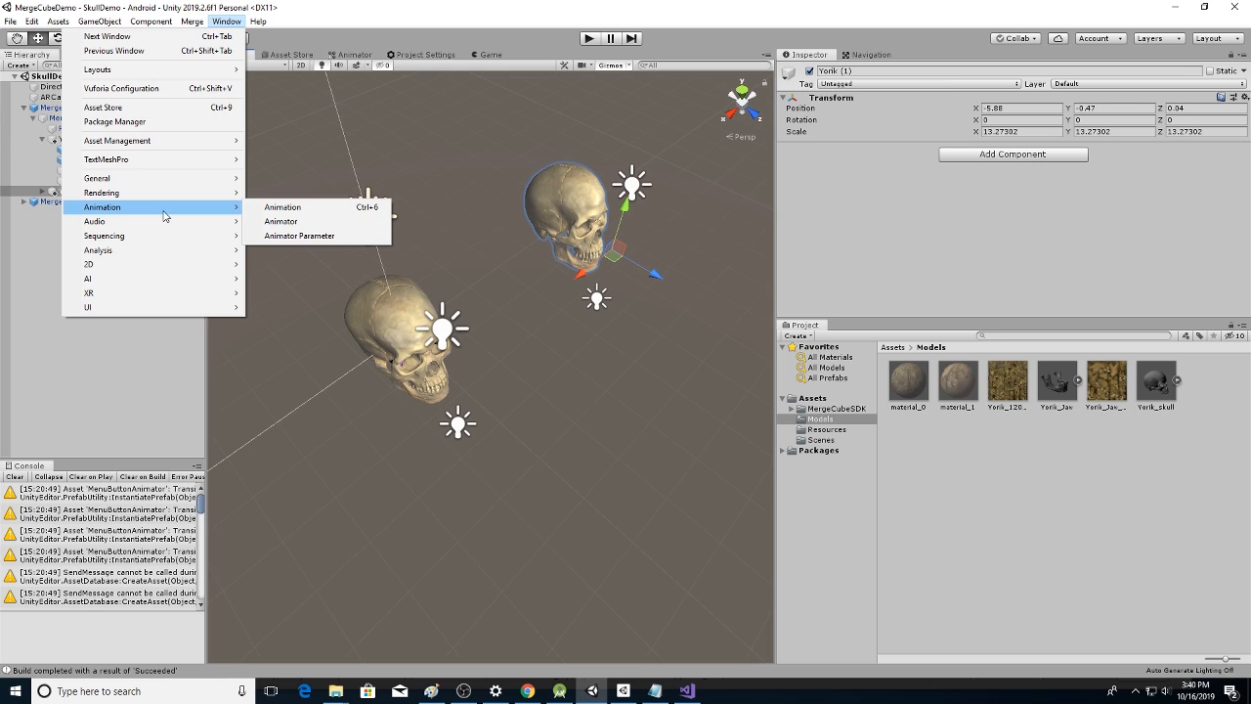
{"action": "left_click", "coordinate": [318, 208]}
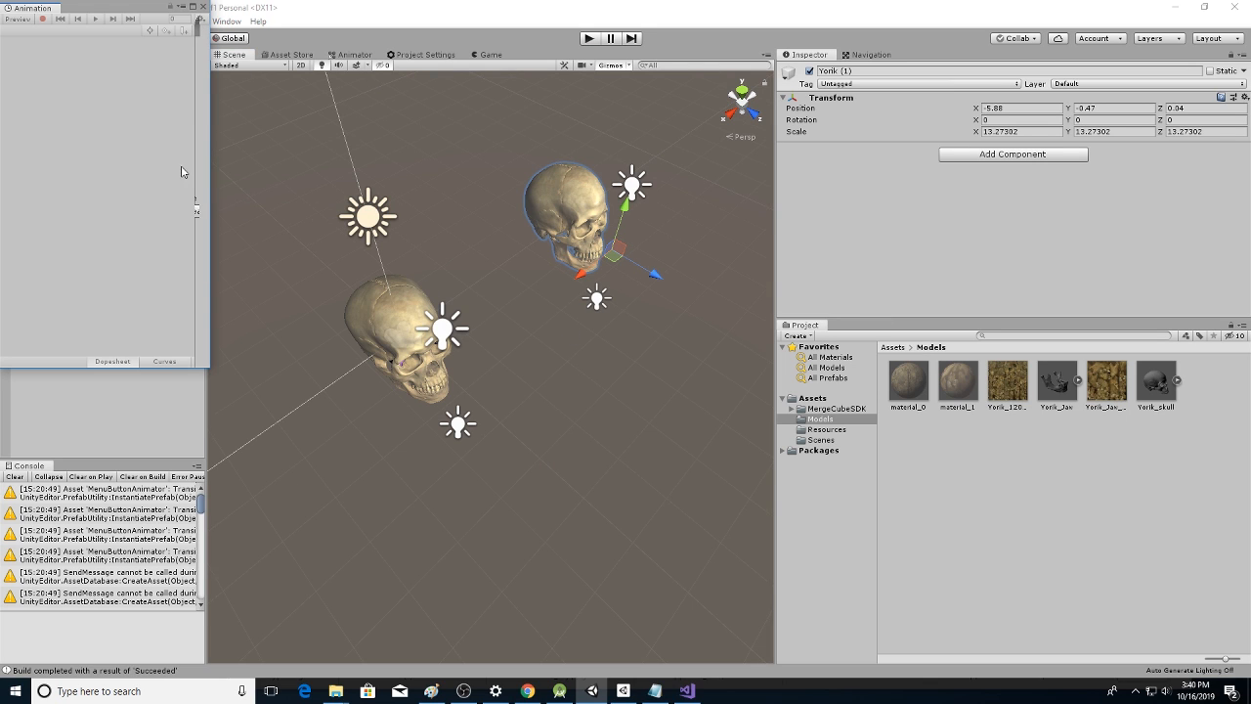
{"action": "left_click_drag", "start_coordinate": [35, 14], "coordinate": [525, 625]}
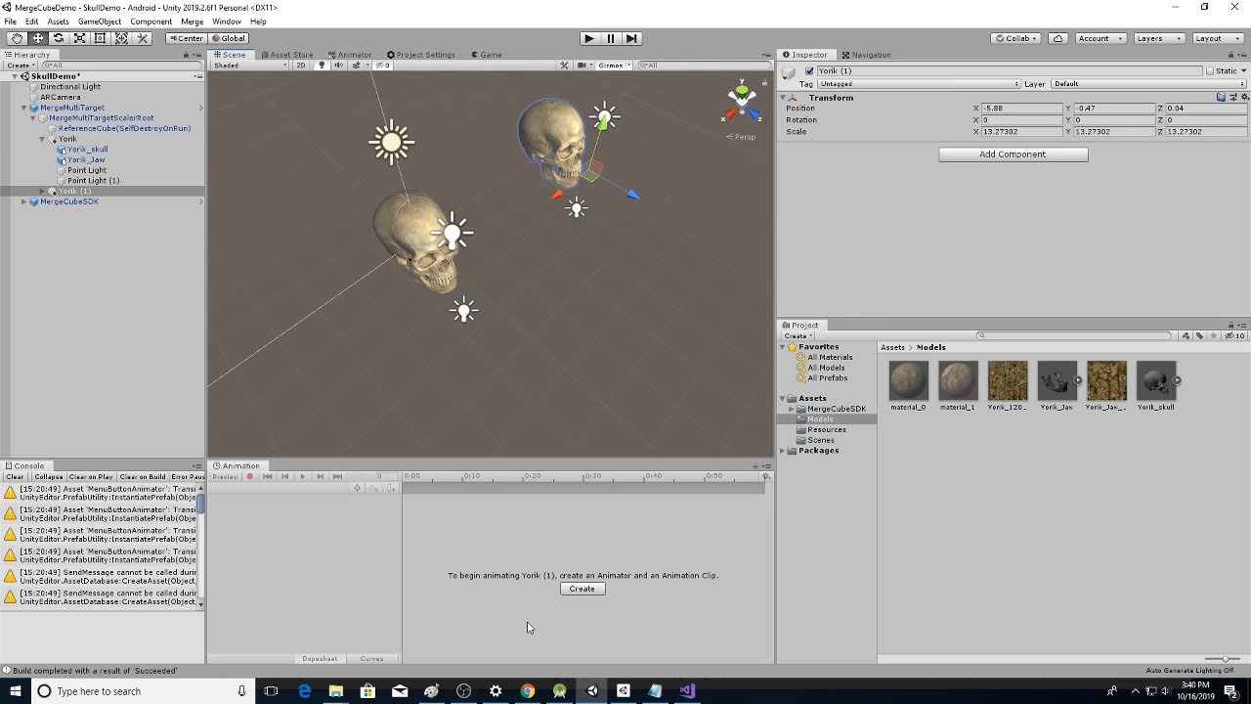
Scale the Yorik copy uniformly to about 8.28 and create an animation clip named YorickJR for it in the Models folder
{"action": "left_click", "coordinate": [99, 40]}
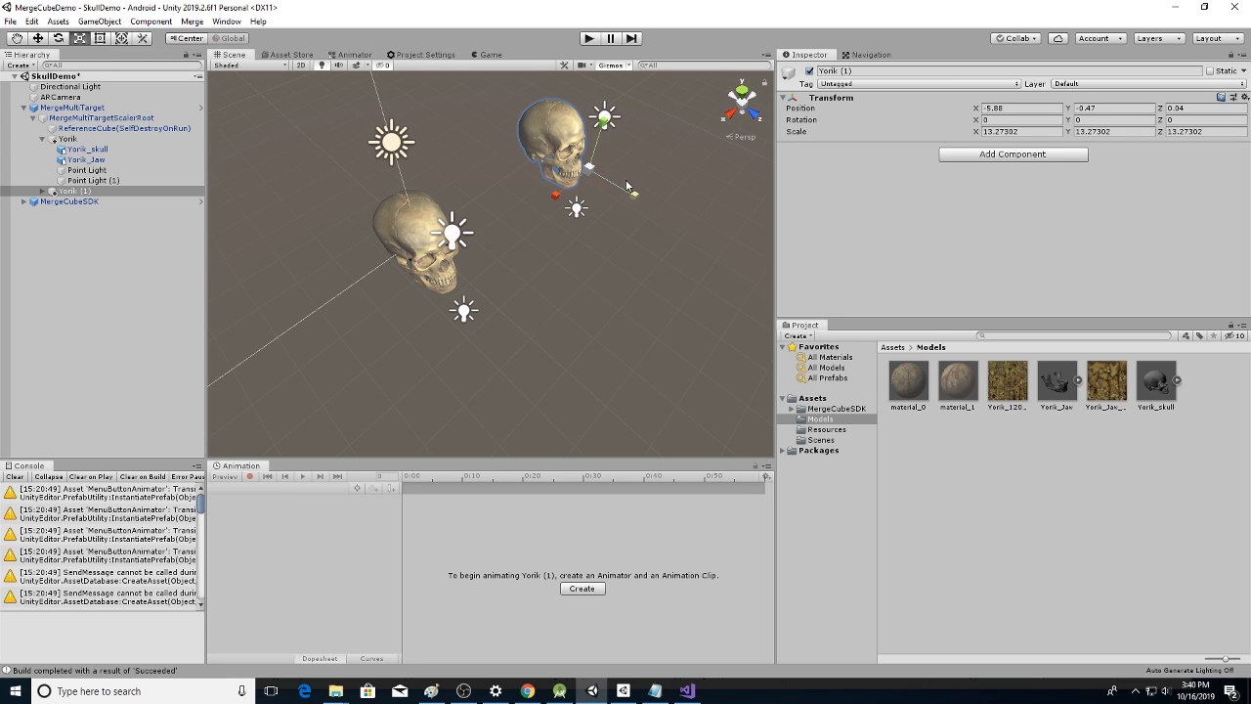
{"action": "left_click_drag", "start_coordinate": [588, 173], "coordinate": [587, 195]}
{"action": "left_click", "coordinate": [583, 589]}
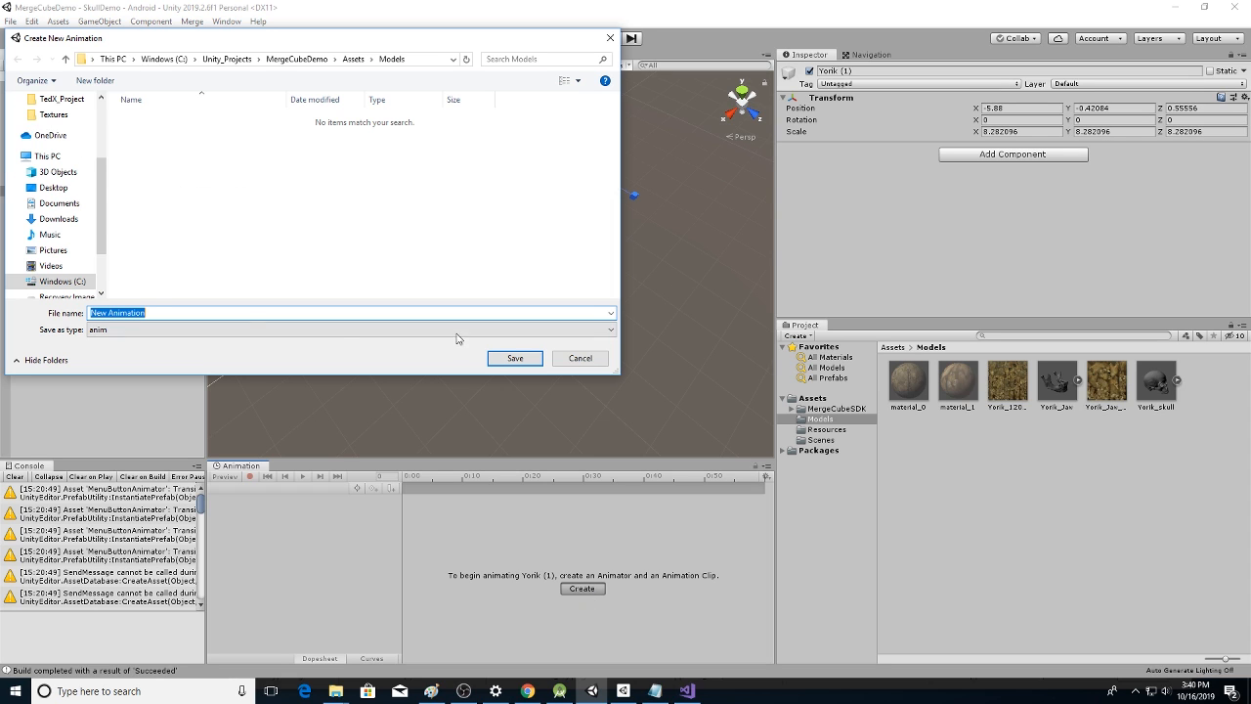
{"action": "type", "text": "YorickJR"}
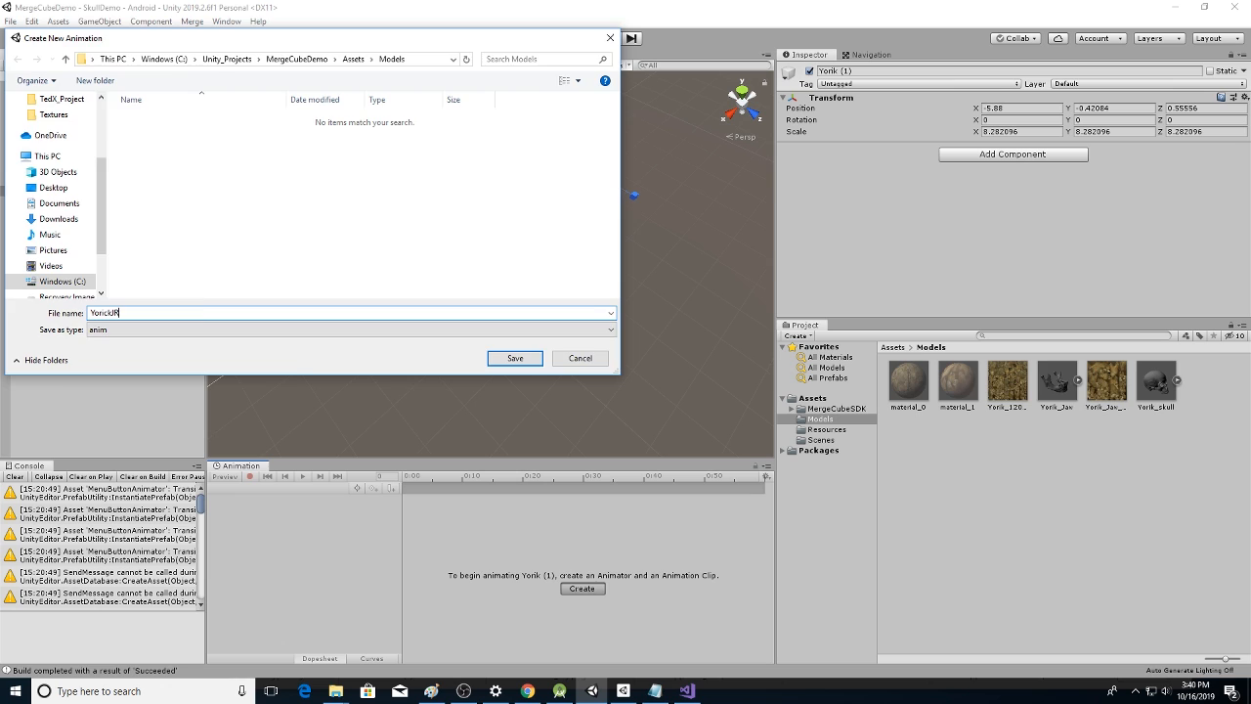
{"action": "key", "text": "Return"}
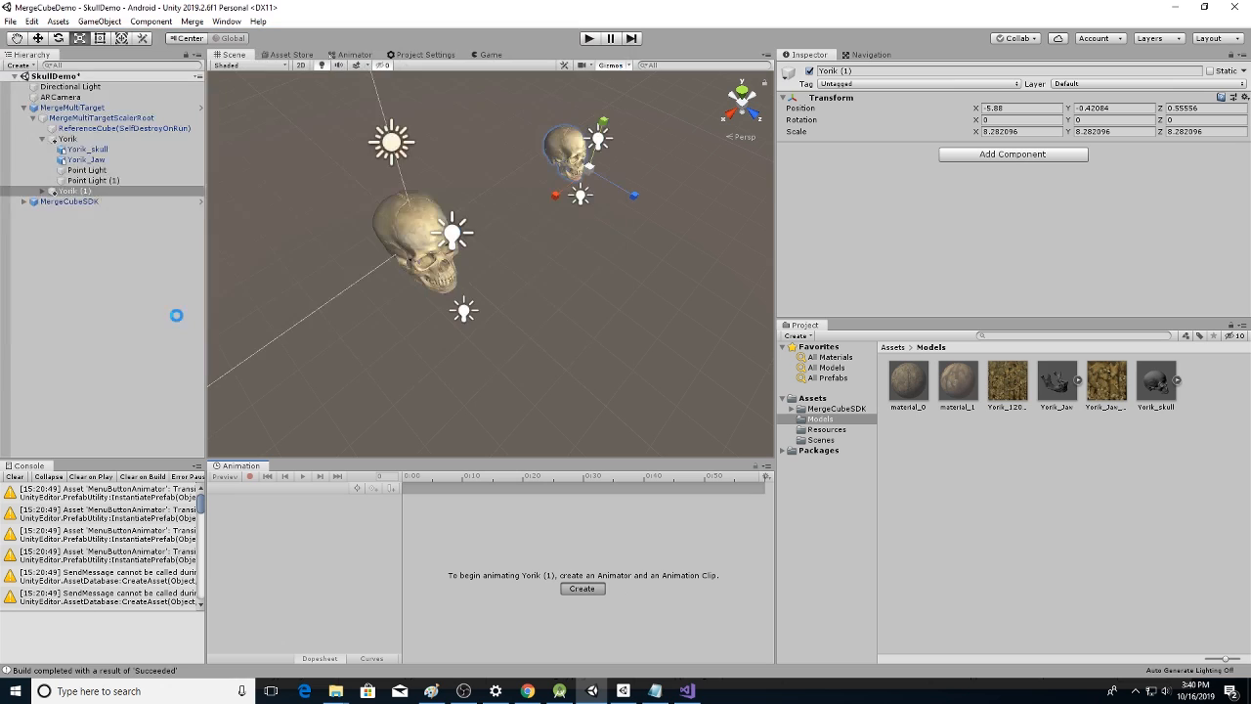
Record position keyframes for Yorik (1) at about frames 118 and 240, moving it in front of the large skull to about X 1.02, Z 5.43
{"action": "left_click", "coordinate": [37, 39]}
{"action": "scroll", "coordinate": [603, 559], "scroll_direction": "down", "scroll_amount": 8}
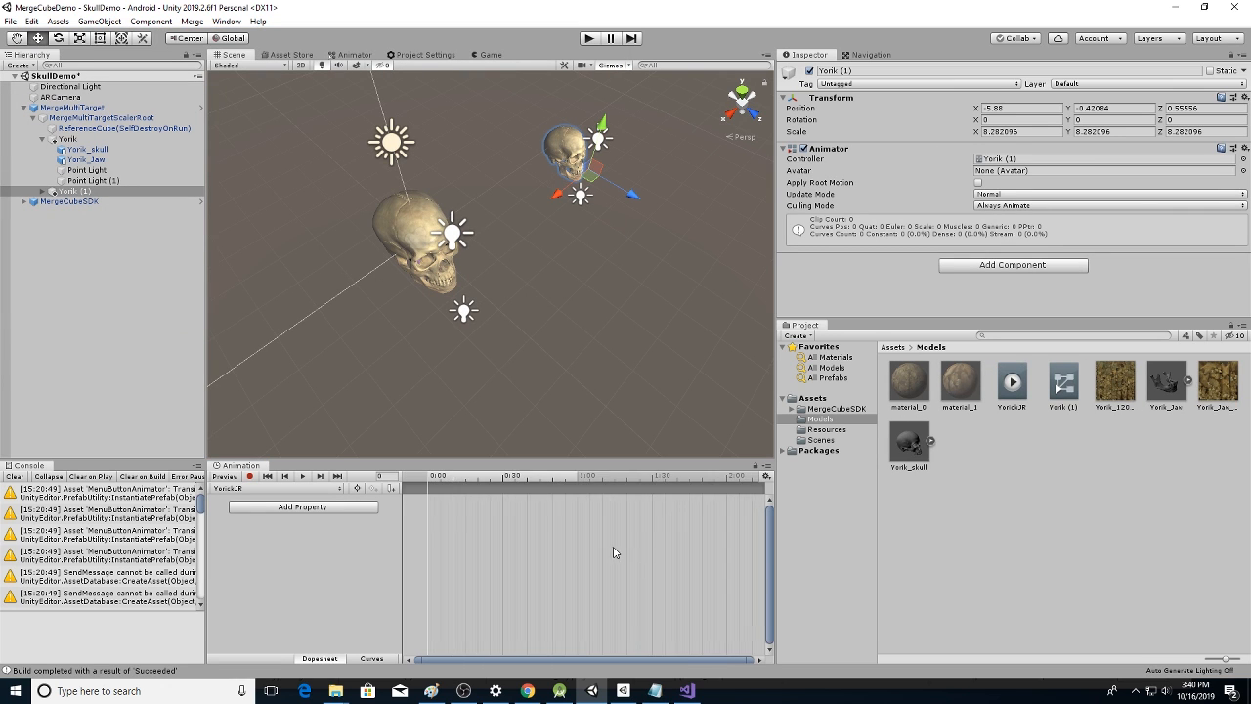
{"action": "scroll", "coordinate": [614, 553], "scroll_direction": "down", "scroll_amount": 6}
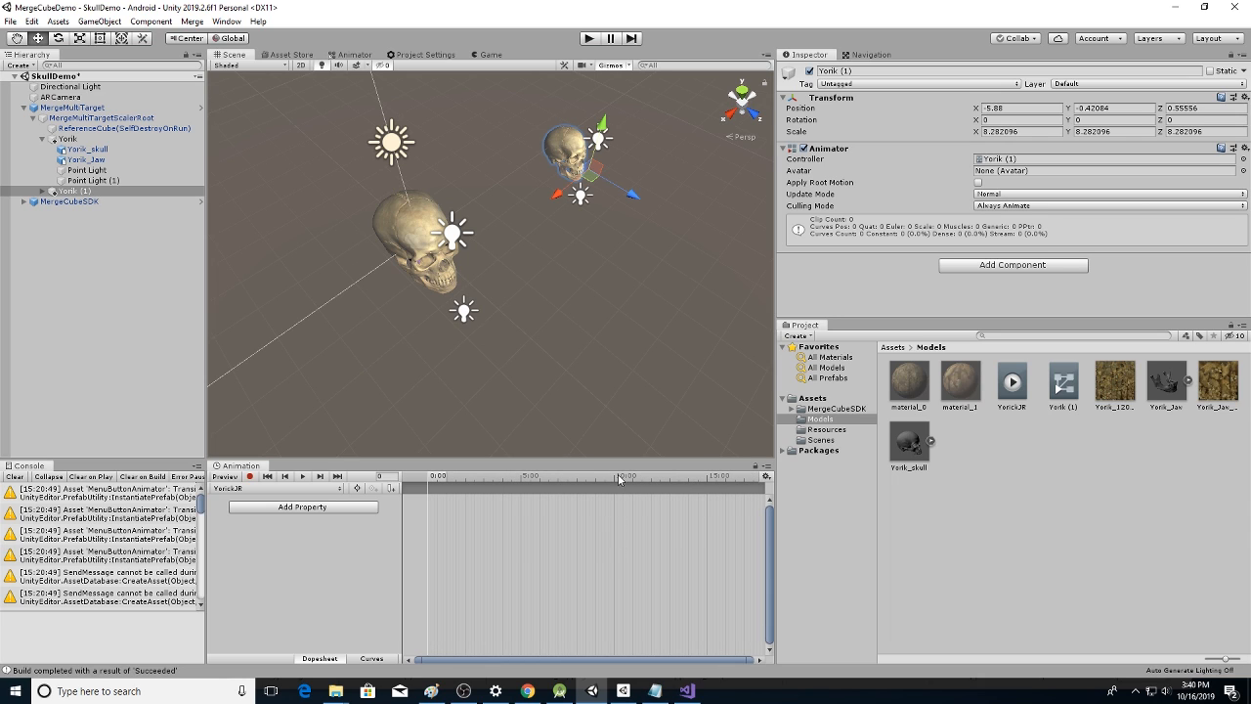
{"action": "left_click", "coordinate": [250, 476]}
{"action": "left_click", "coordinate": [461, 477]}
{"action": "left_click_drag", "start_coordinate": [461, 473], "coordinate": [464, 476]}
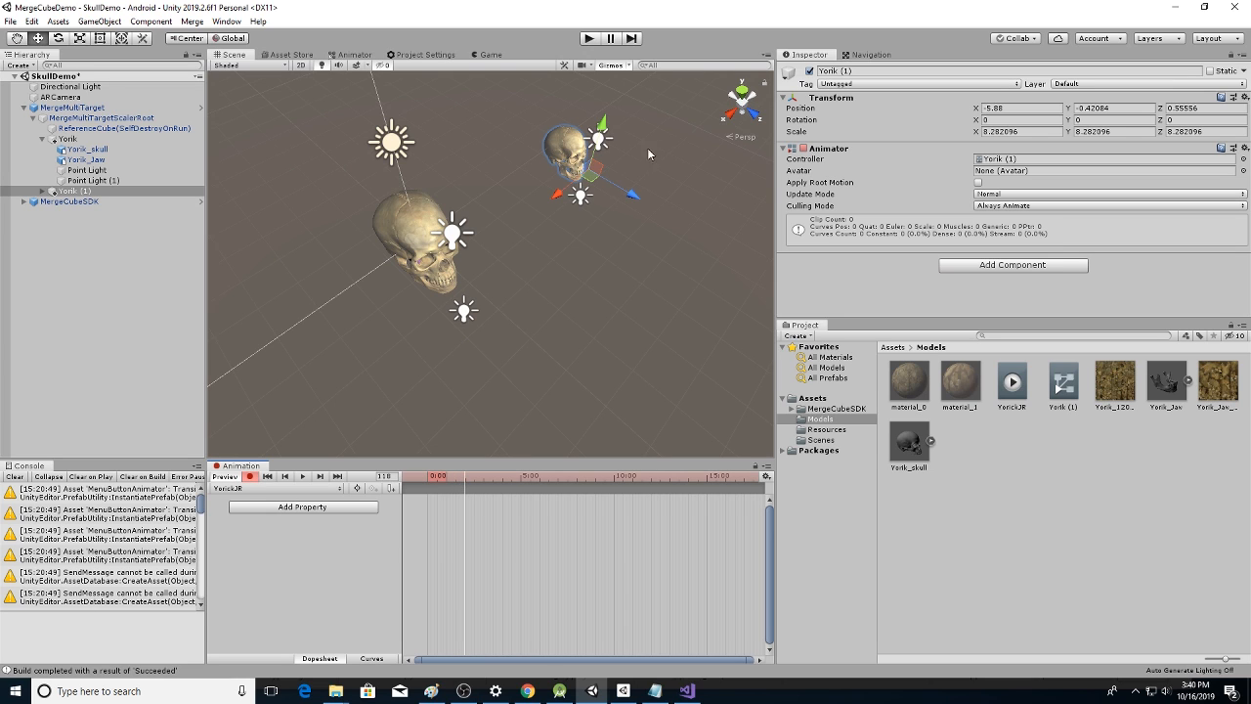
{"action": "left_click_drag", "start_coordinate": [599, 180], "coordinate": [576, 464]}
{"action": "left_click", "coordinate": [505, 478]}
{"action": "scroll", "coordinate": [611, 443], "scroll_direction": "down", "scroll_amount": 4}
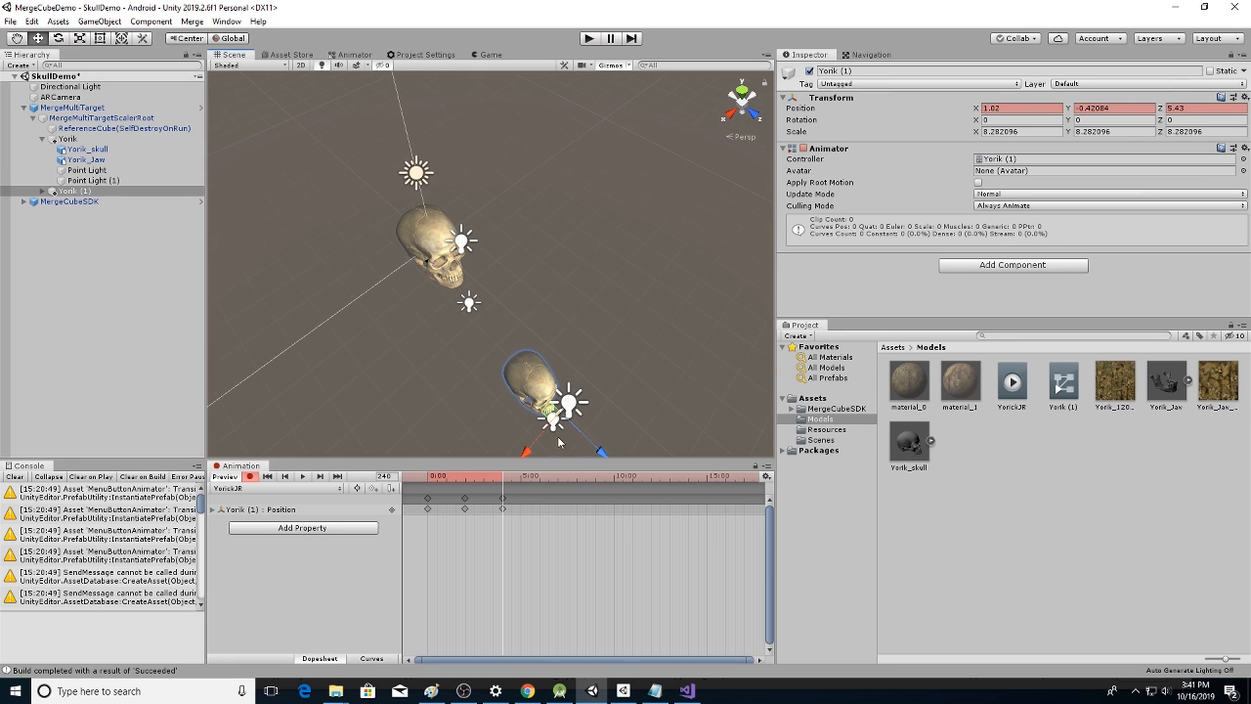
Continue keyframing Yorik (1)'s path around the large skull, from about frame 347 through 603 to 740, ending at about X -5.2, Z -3.85
{"action": "left_click", "coordinate": [536, 479]}
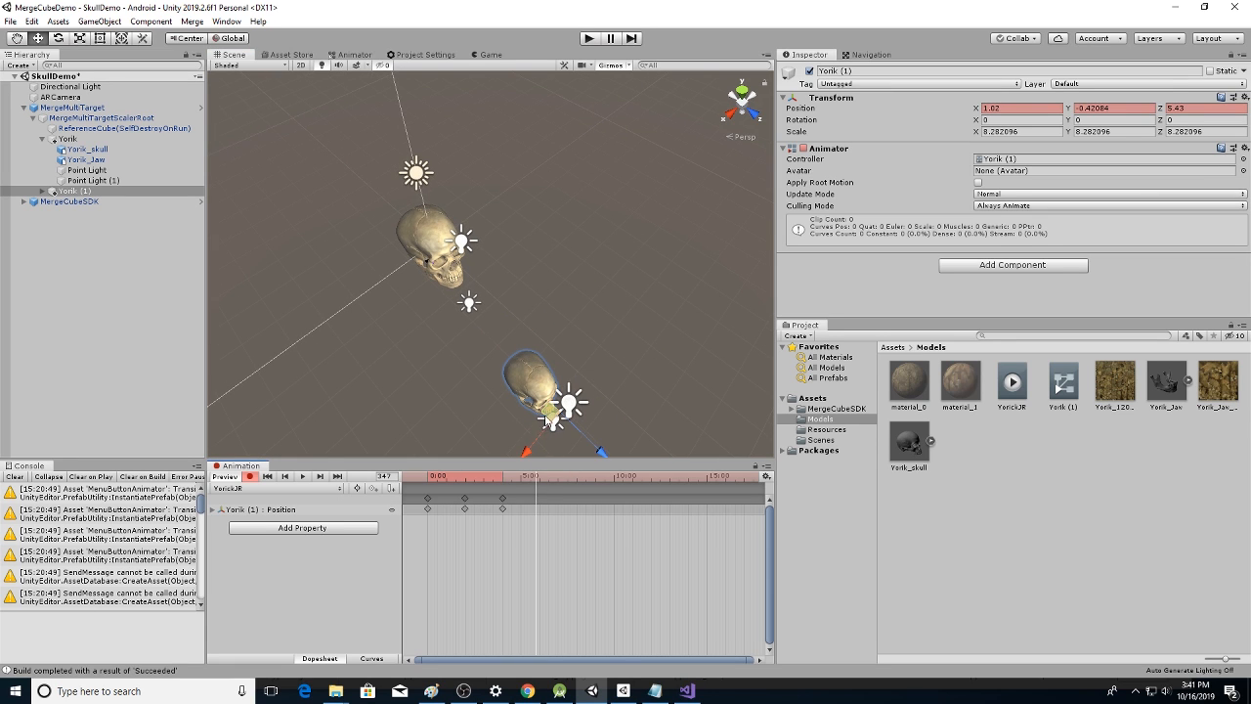
{"action": "left_click_drag", "start_coordinate": [547, 411], "coordinate": [344, 180]}
{"action": "left_click", "coordinate": [576, 483]}
{"action": "left_click", "coordinate": [615, 478]}
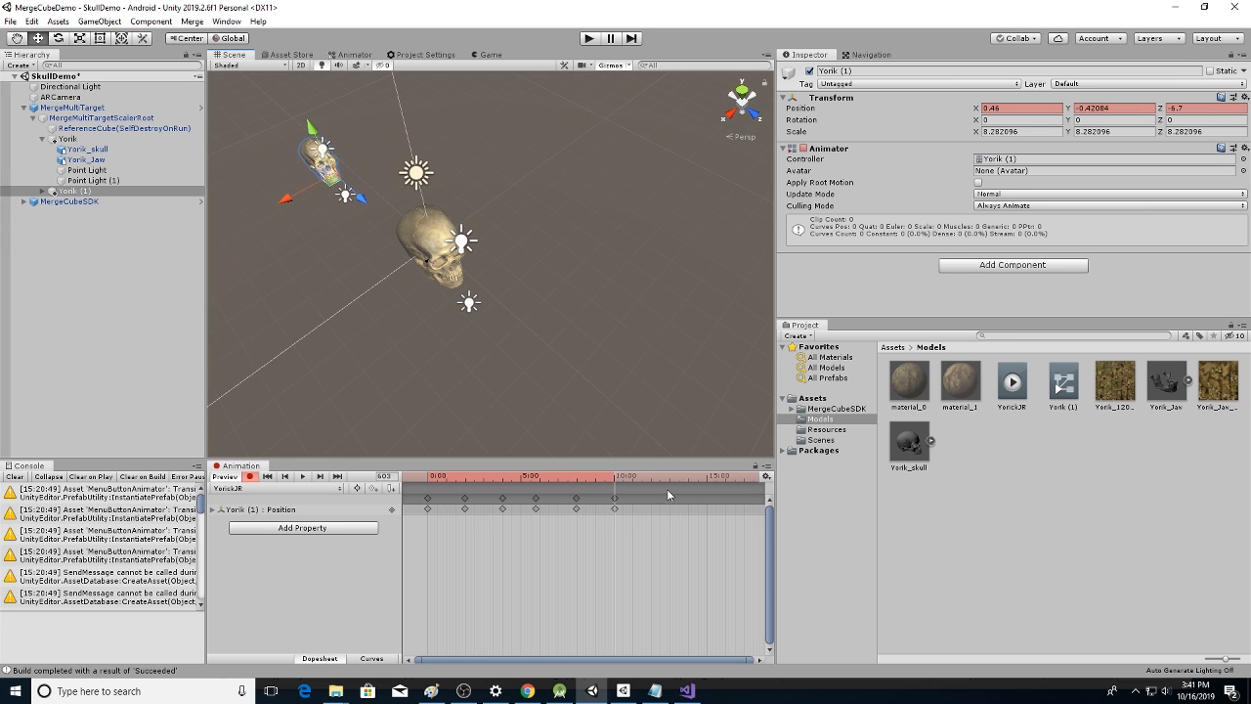
{"action": "left_click", "coordinate": [658, 478]}
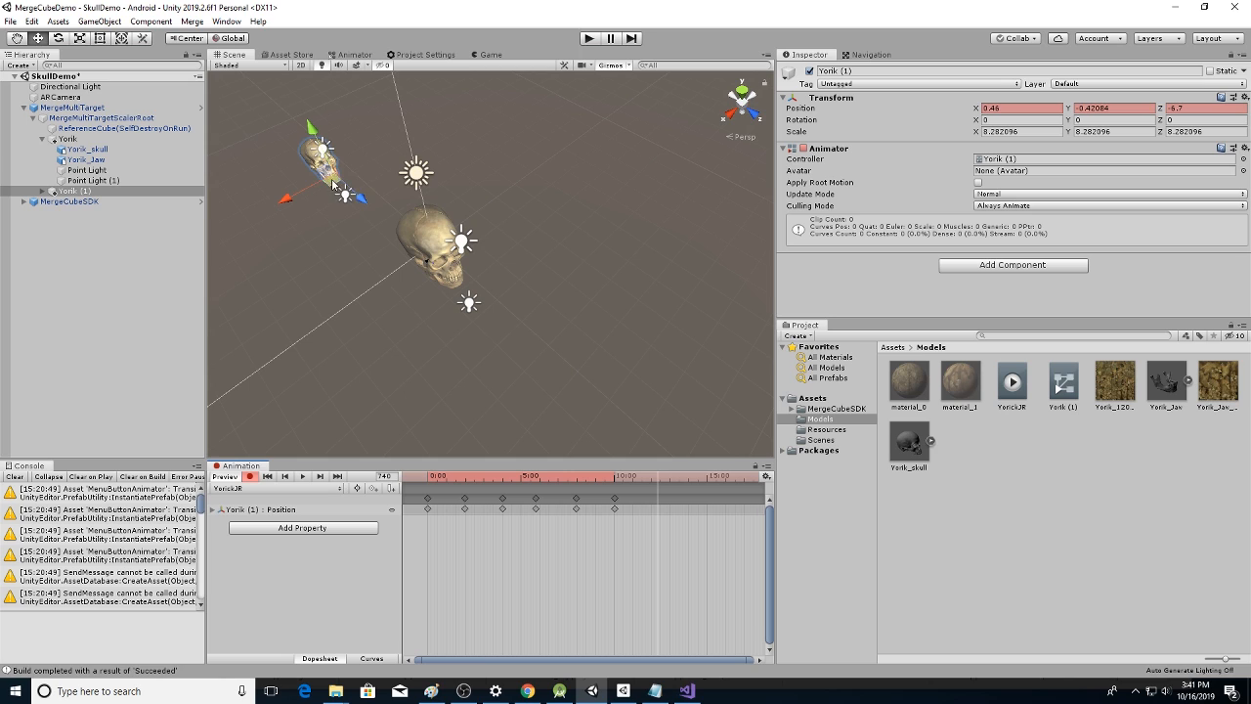
{"action": "left_click_drag", "start_coordinate": [339, 189], "coordinate": [481, 151]}
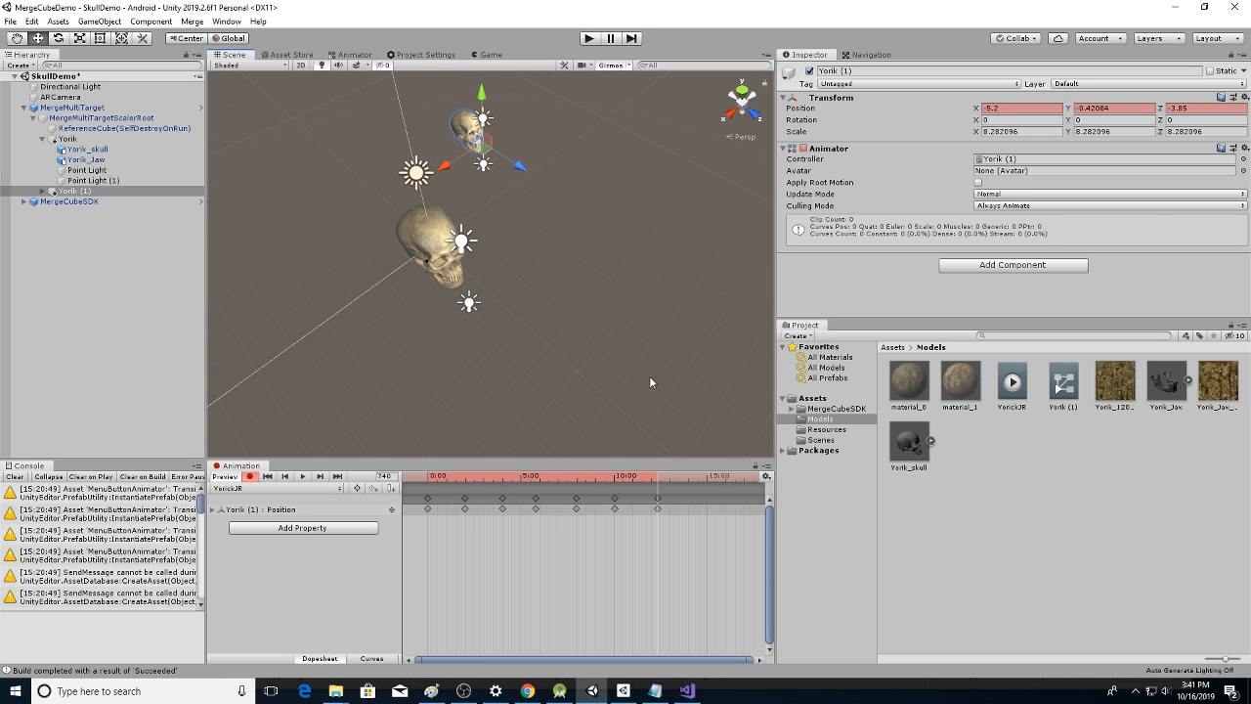
Copy Yorik (1)'s Transform from frame 0 and paste its values at about frame 891 to close the orbit loop
{"action": "left_click", "coordinate": [705, 477]}
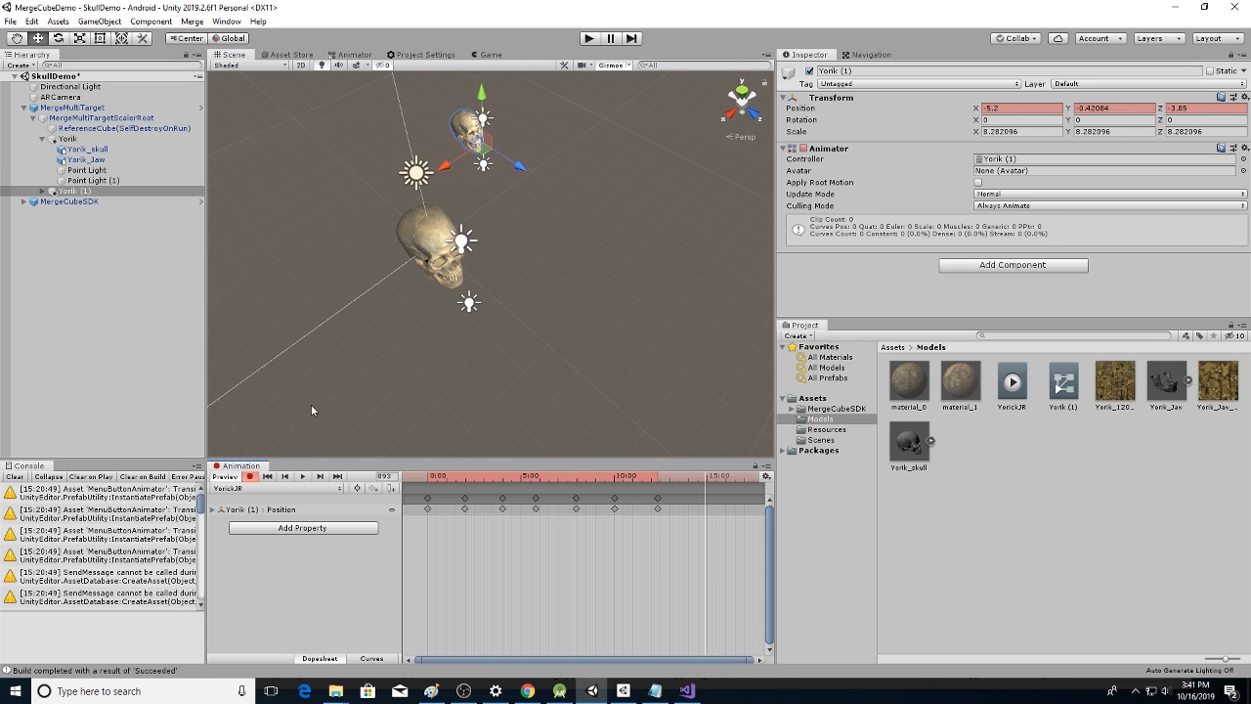
{"action": "left_click", "coordinate": [429, 477]}
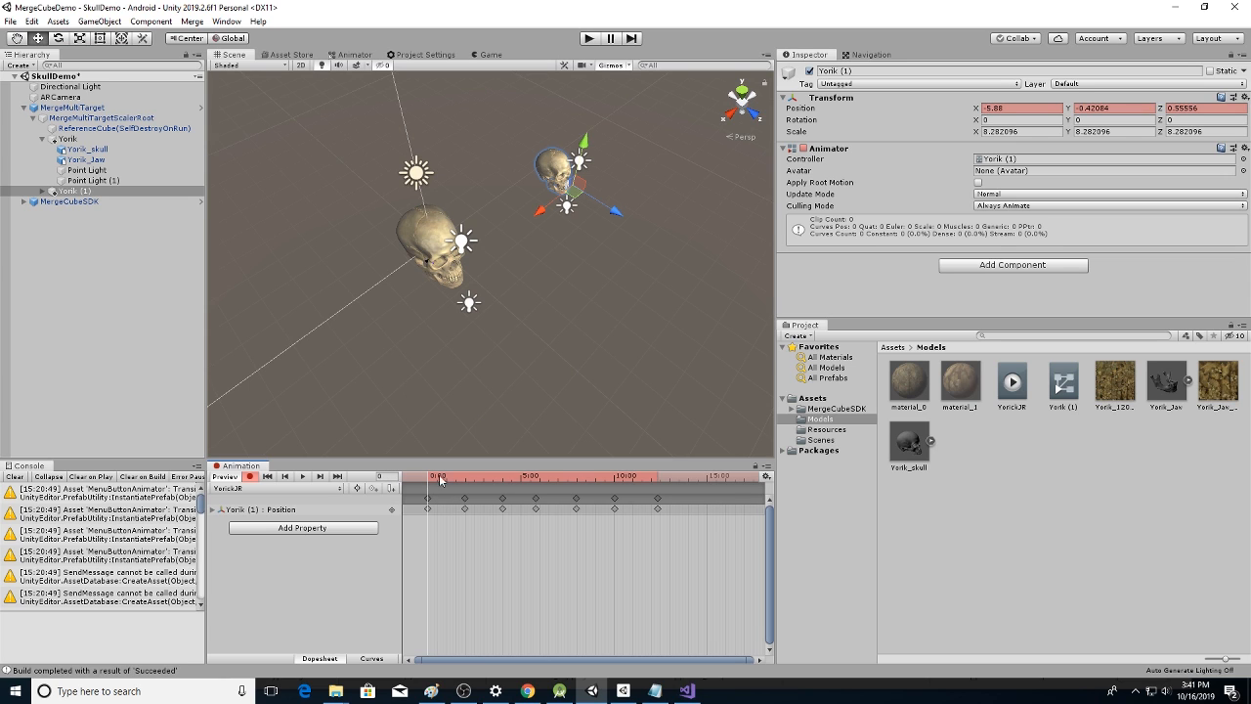
{"action": "left_click", "coordinate": [1246, 97]}
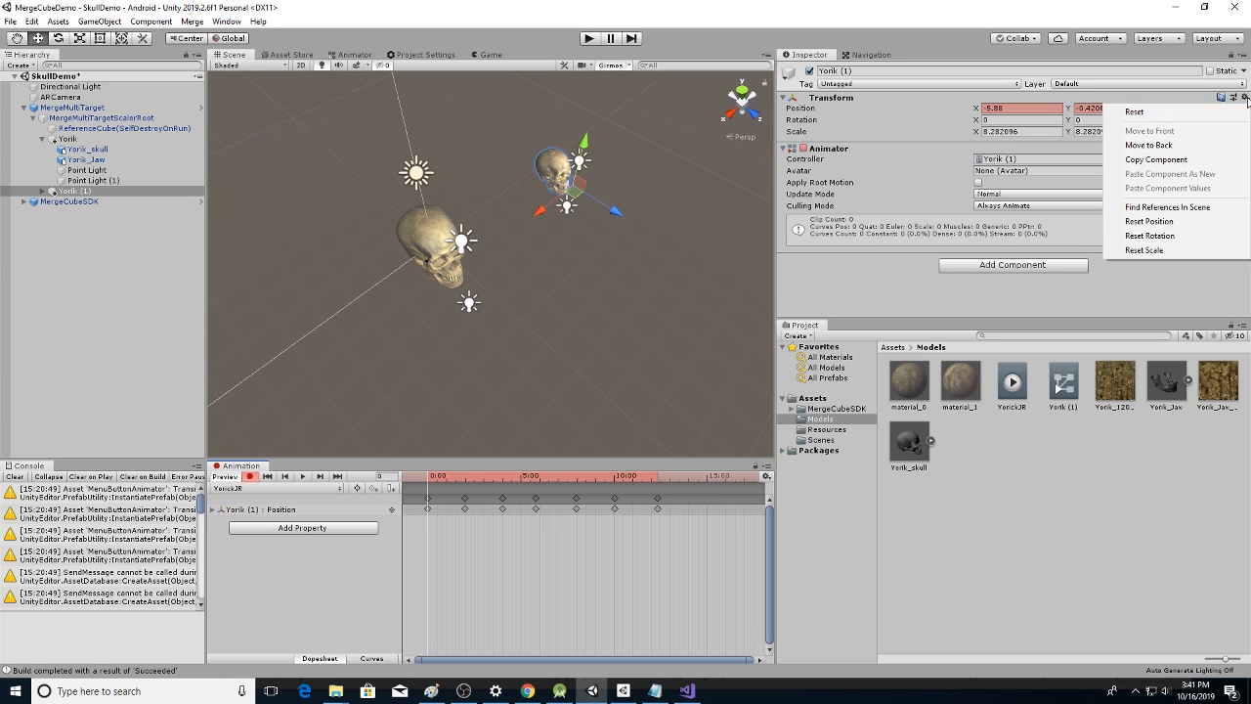
{"action": "left_click", "coordinate": [1186, 164]}
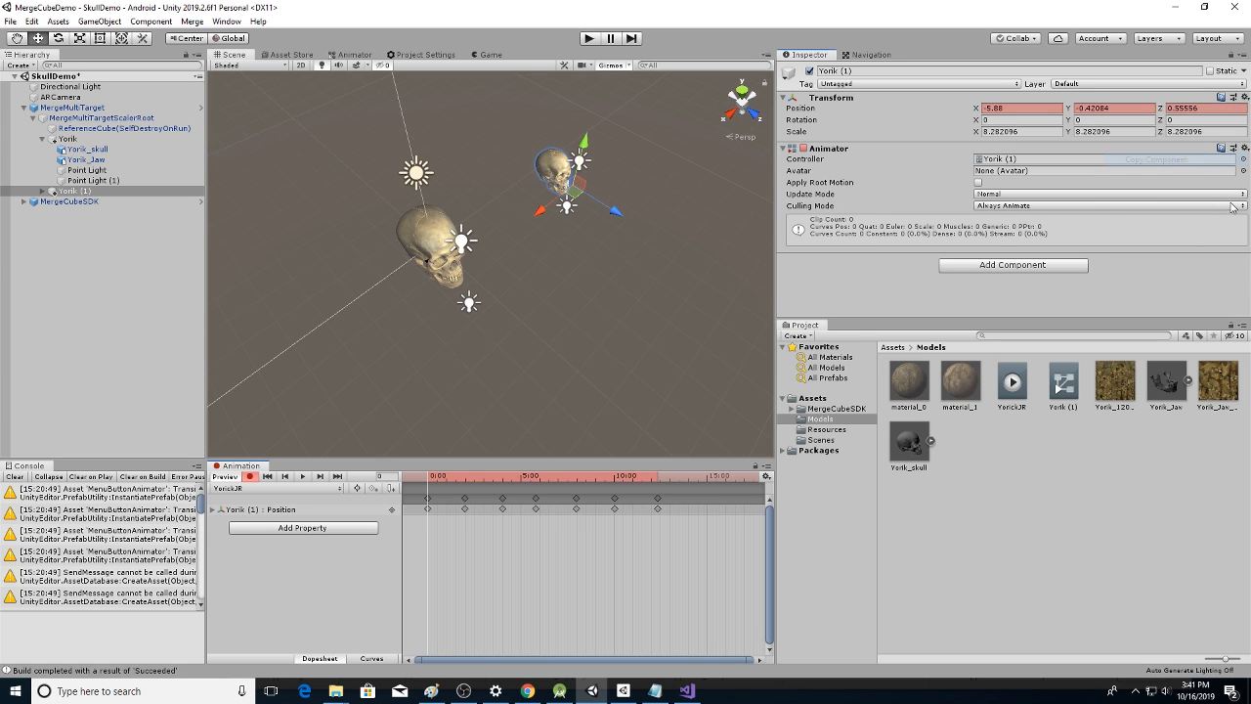
{"action": "left_click", "coordinate": [705, 475]}
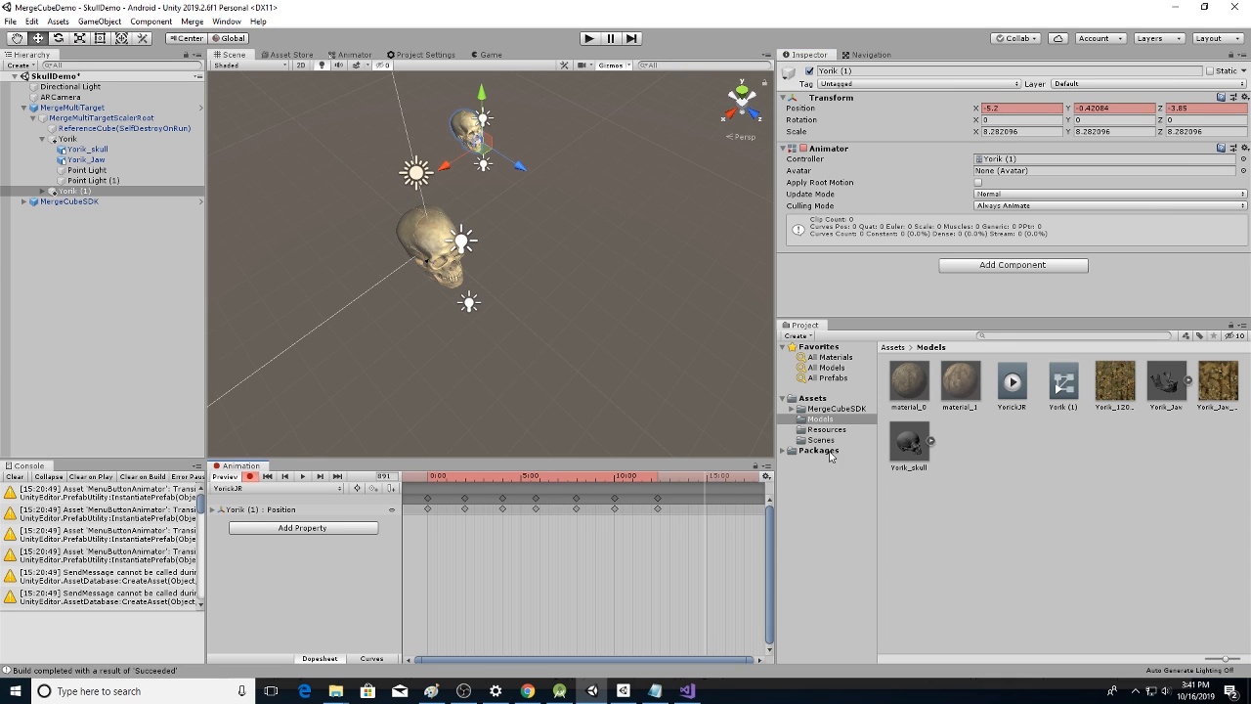
{"action": "left_click", "coordinate": [1246, 98]}
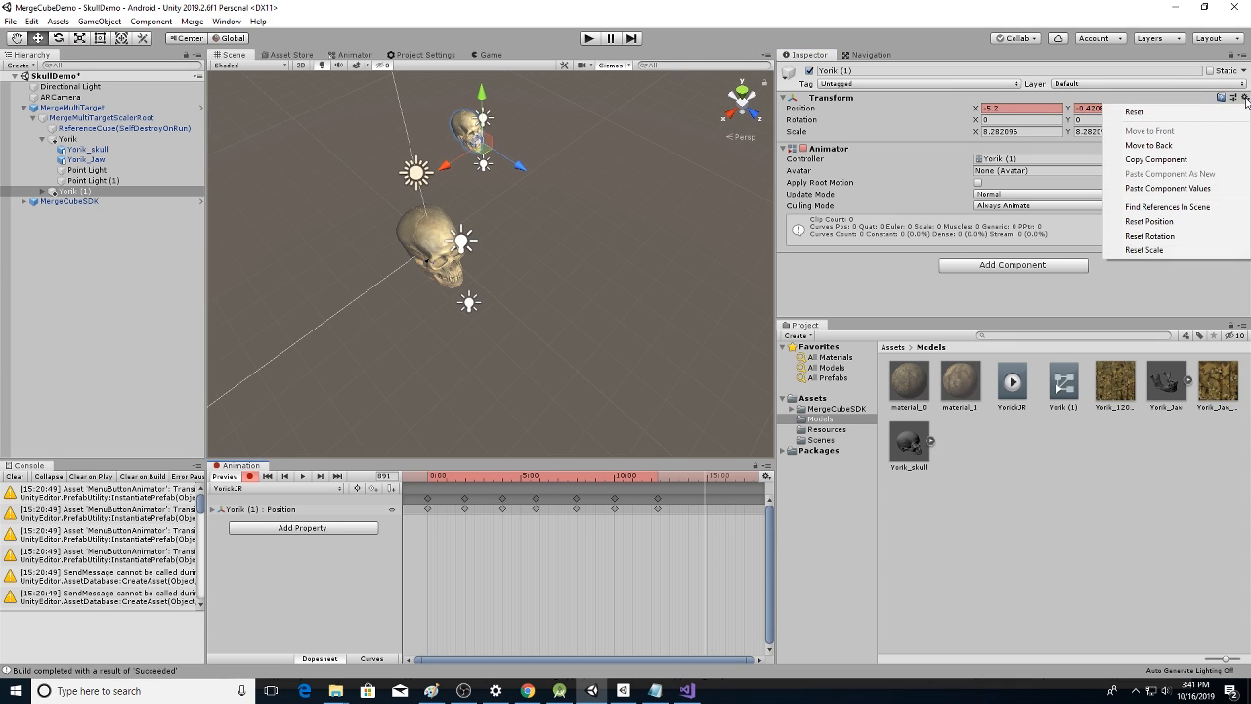
{"action": "left_click", "coordinate": [1169, 189]}
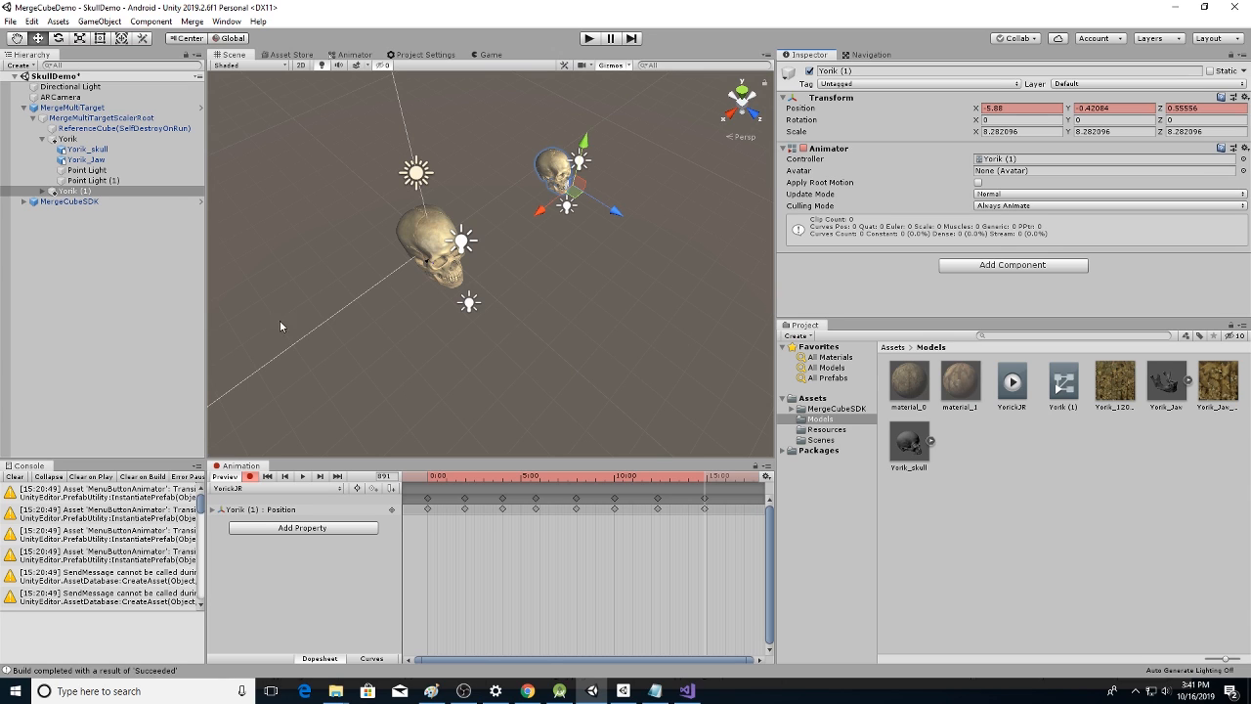
Rotate Yorik (1) about Y to about 350.65 degrees at frame 891, and preview the clip's playback
{"action": "key", "text": "e"}
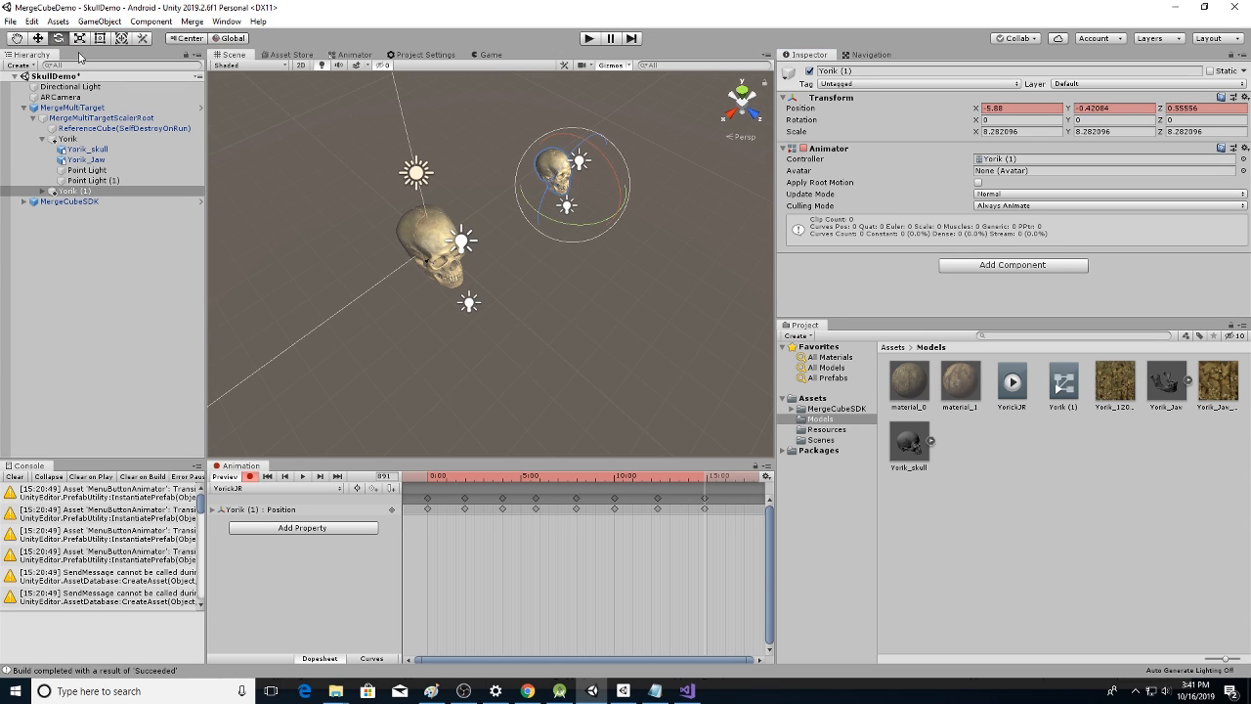
{"action": "left_click_drag", "start_coordinate": [605, 224], "coordinate": [1189, 131]}
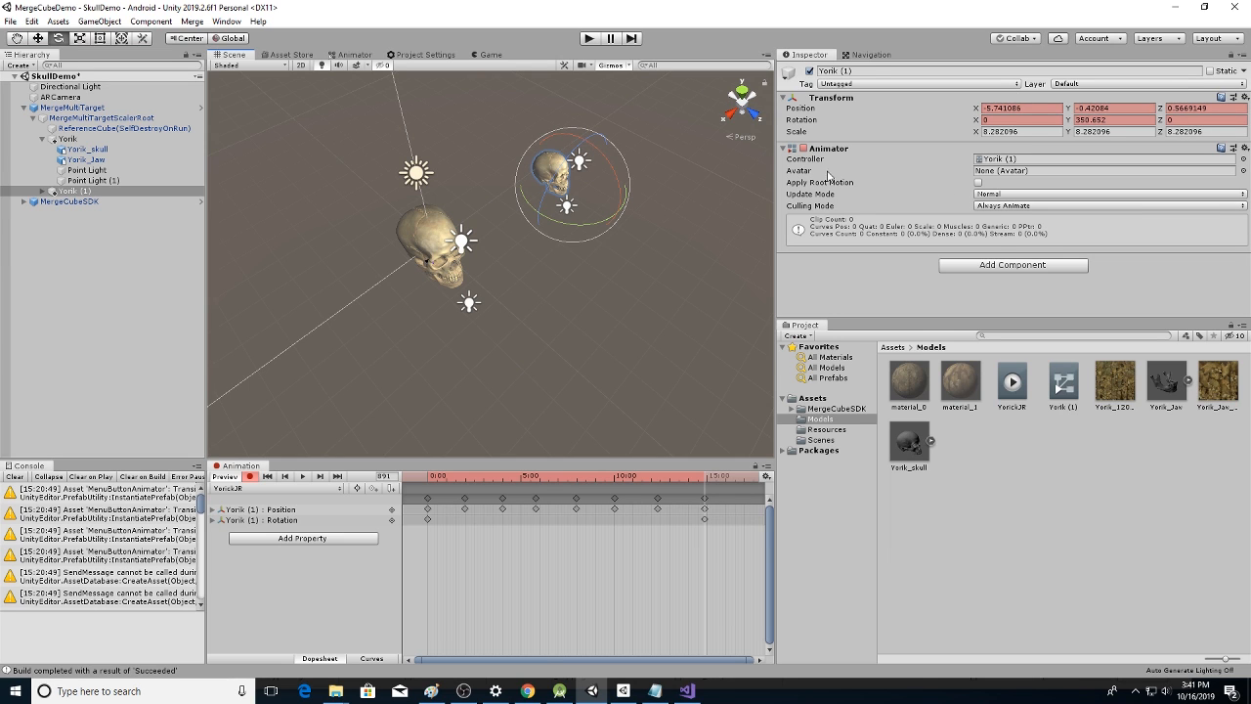
{"action": "left_click", "coordinate": [303, 477]}
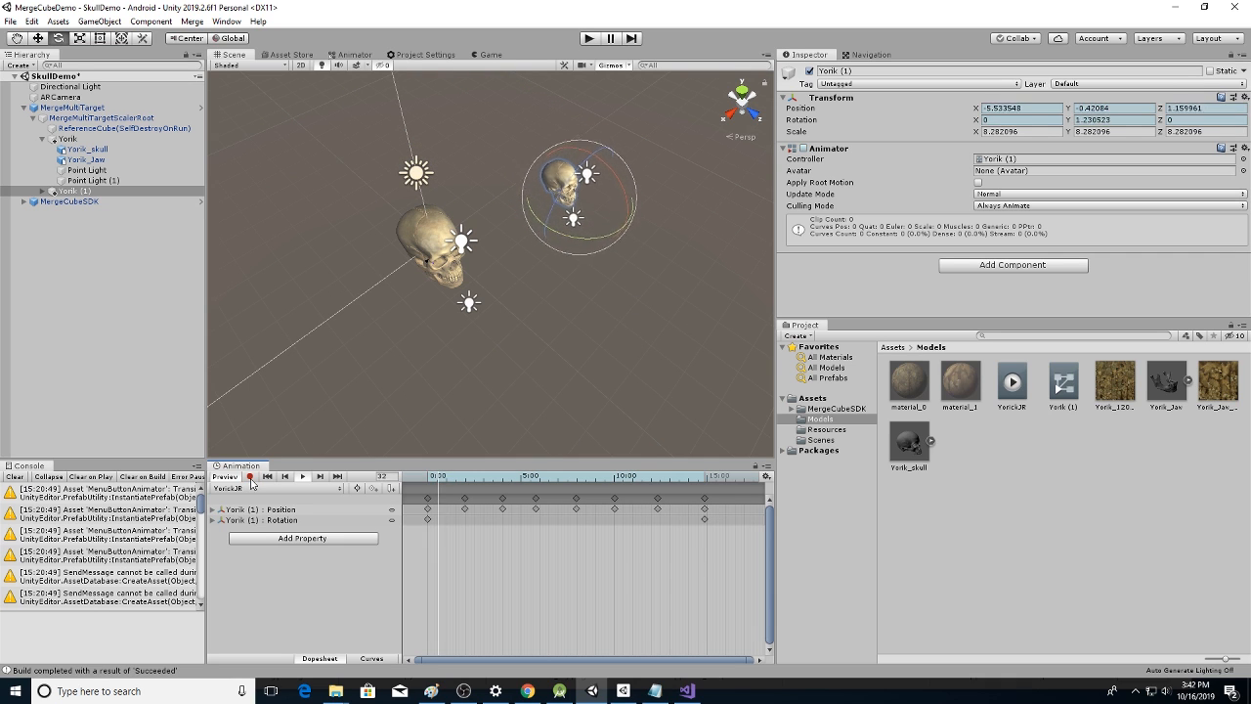
{"action": "left_click", "coordinate": [304, 477]}
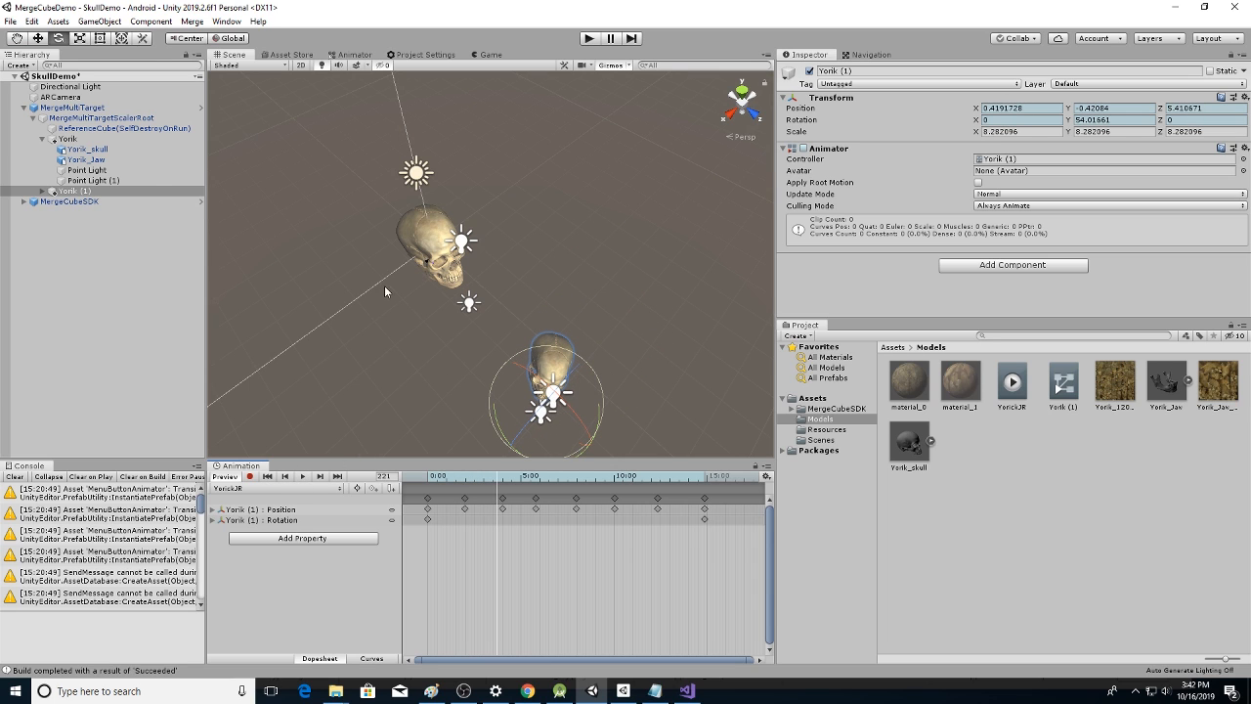
Build the Android app as Mc_SkullDemo.apk in the MergeCubeDemo folder, replacing the existing file
{"action": "left_click", "coordinate": [10, 21]}
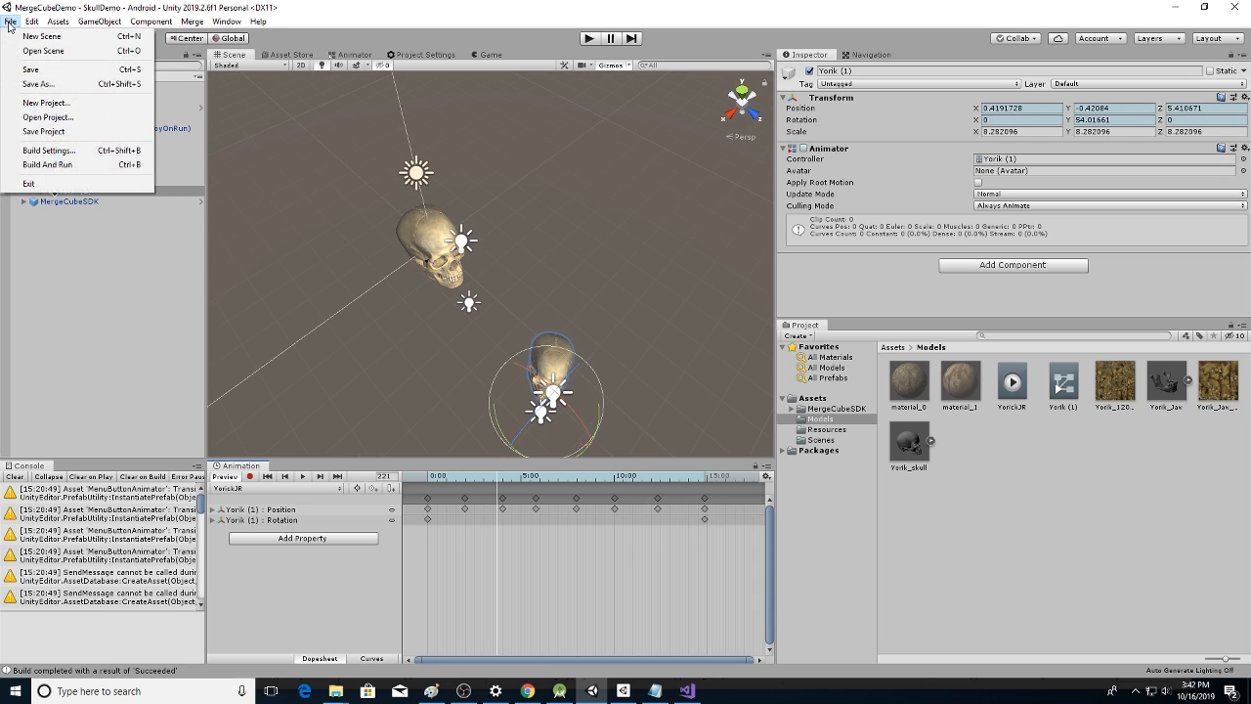
{"action": "left_click", "coordinate": [82, 152]}
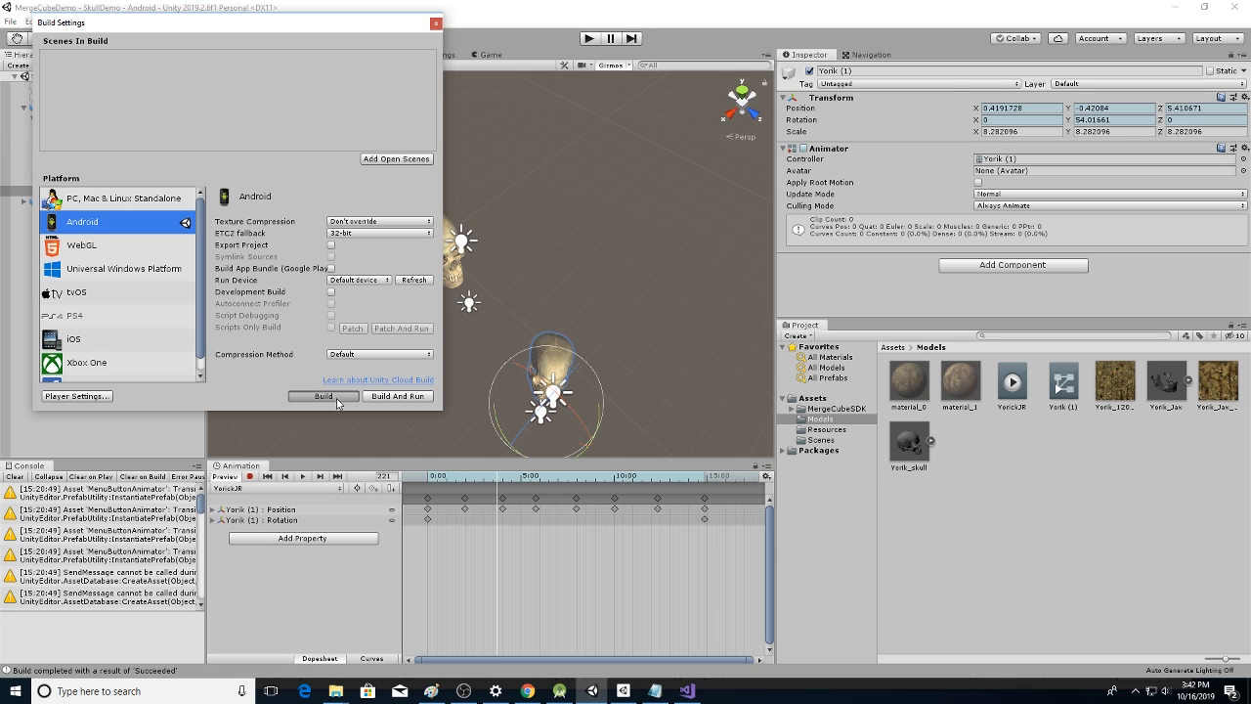
{"action": "left_click", "coordinate": [337, 403]}
{"action": "left_click", "coordinate": [515, 358]}
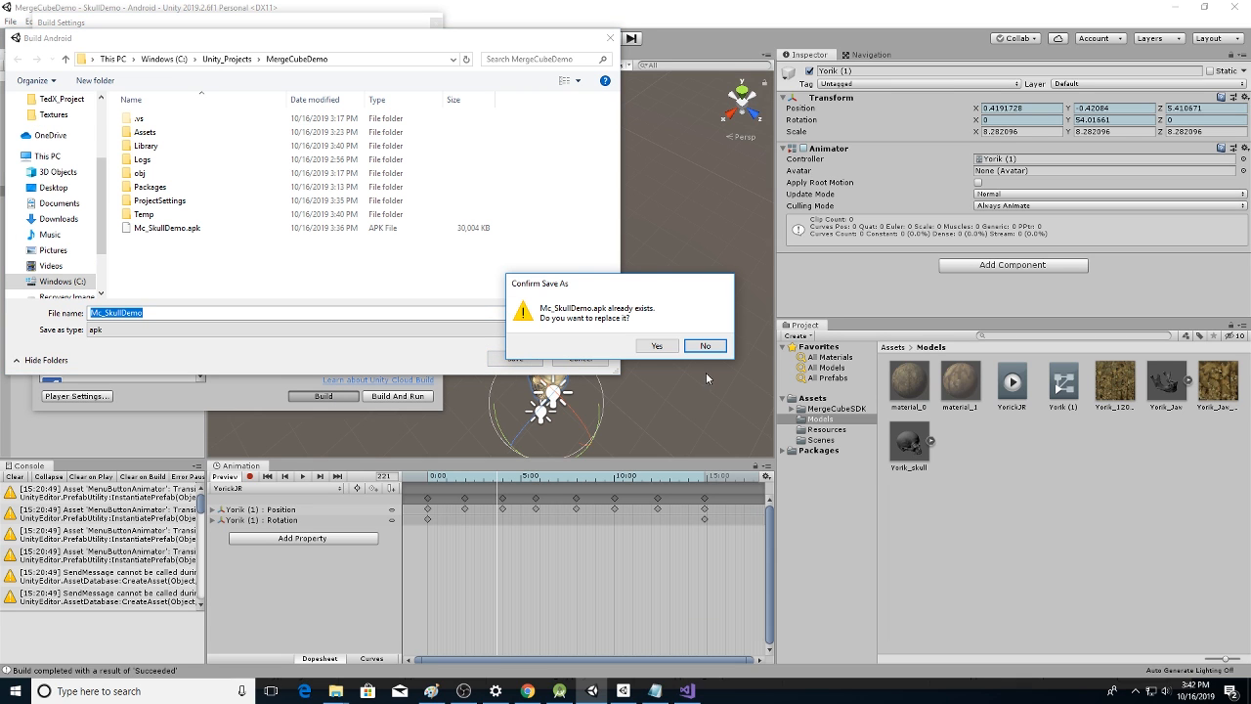
{"action": "left_click", "coordinate": [657, 346]}
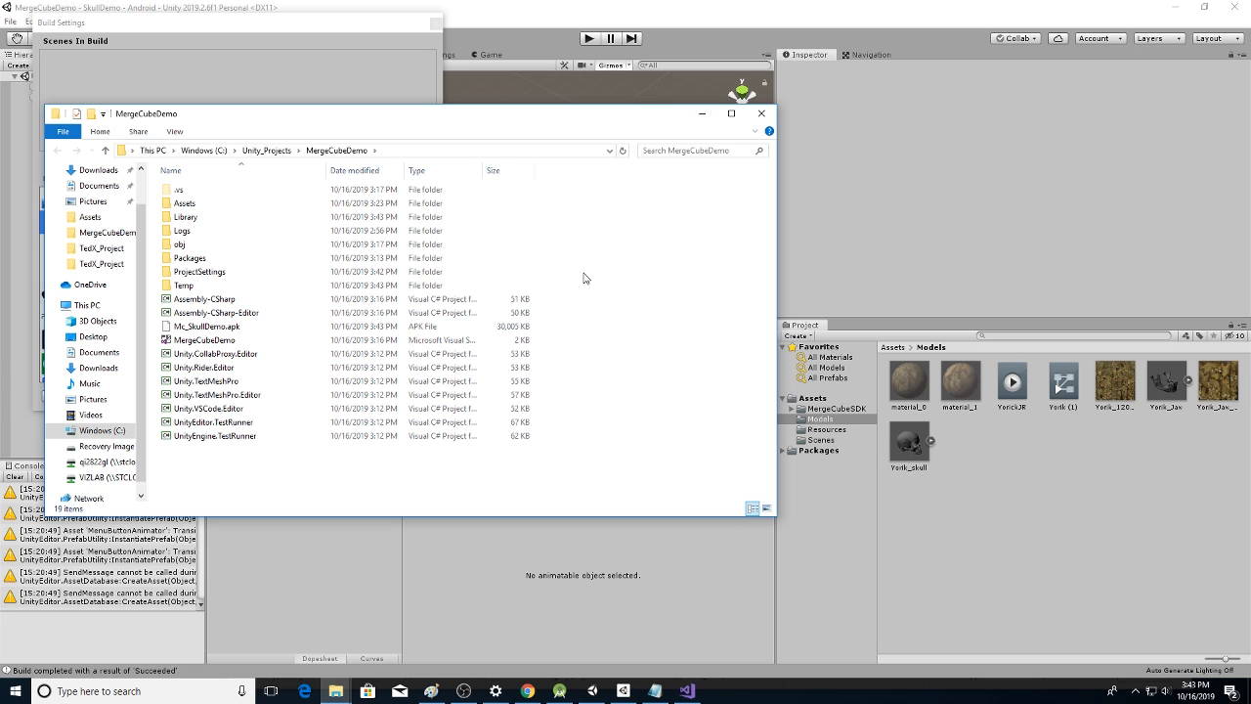
Switch to WiFi File Explorer in Chrome and upload Mc_SkullDemo.apk to the phone's Documents folder with Overwrite enabled
{"action": "left_click", "coordinate": [528, 691]}
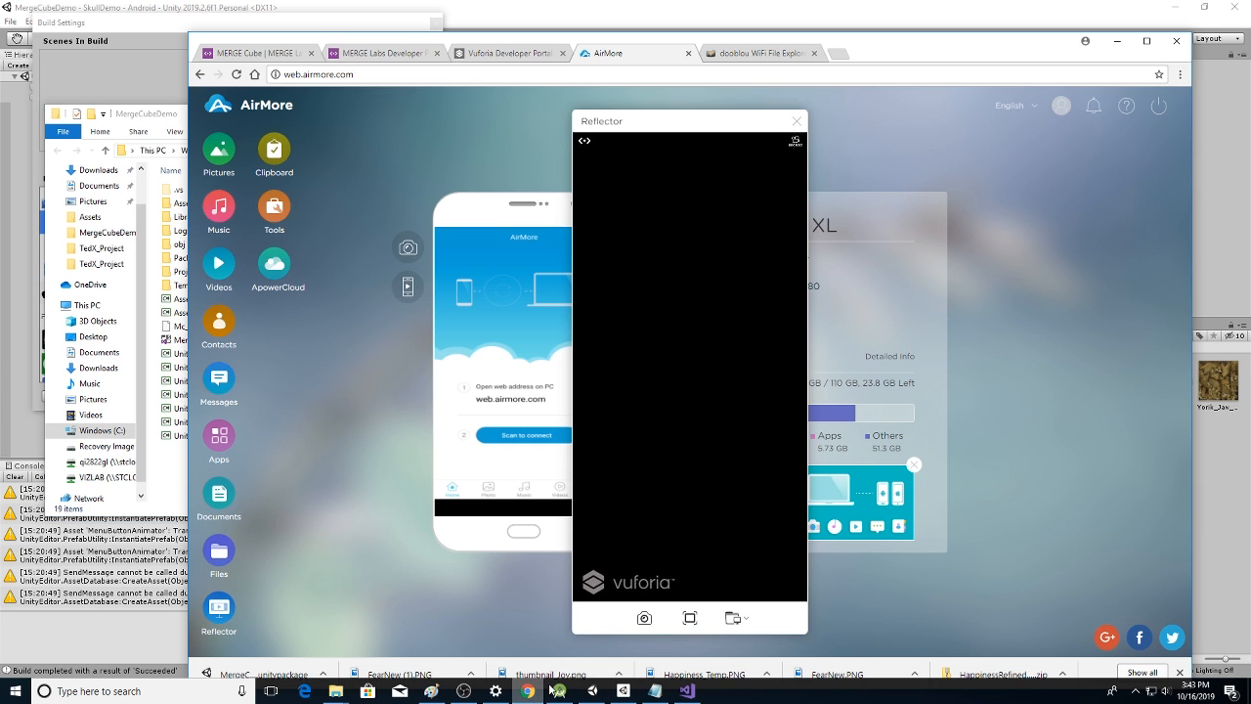
{"action": "left_click", "coordinate": [762, 53]}
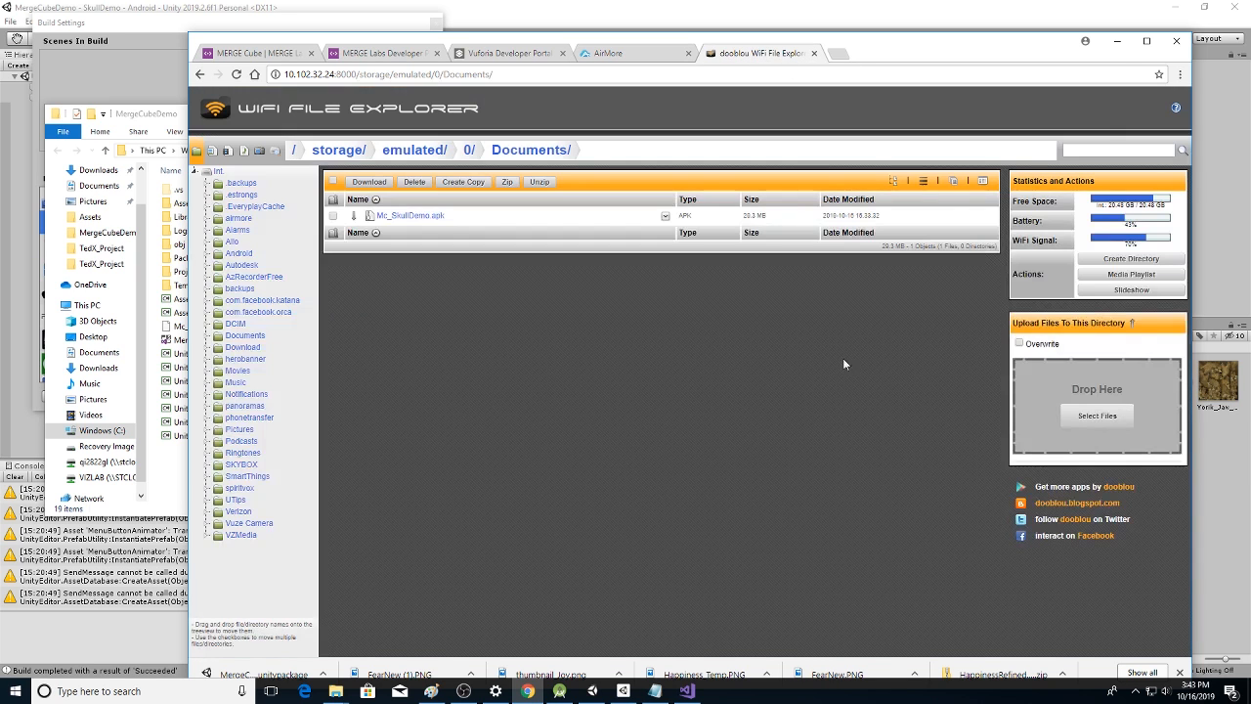
{"action": "left_click", "coordinate": [1019, 343]}
{"action": "left_click", "coordinate": [142, 115]}
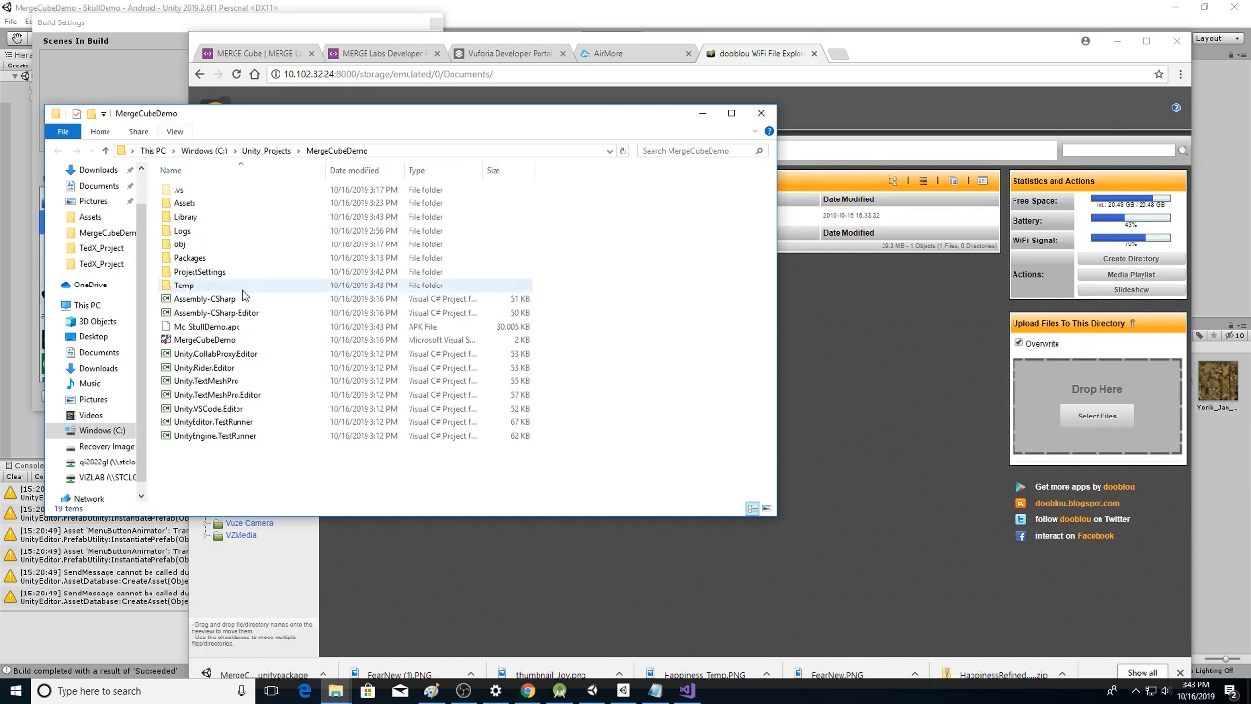
{"action": "left_click_drag", "start_coordinate": [279, 327], "coordinate": [1086, 402]}
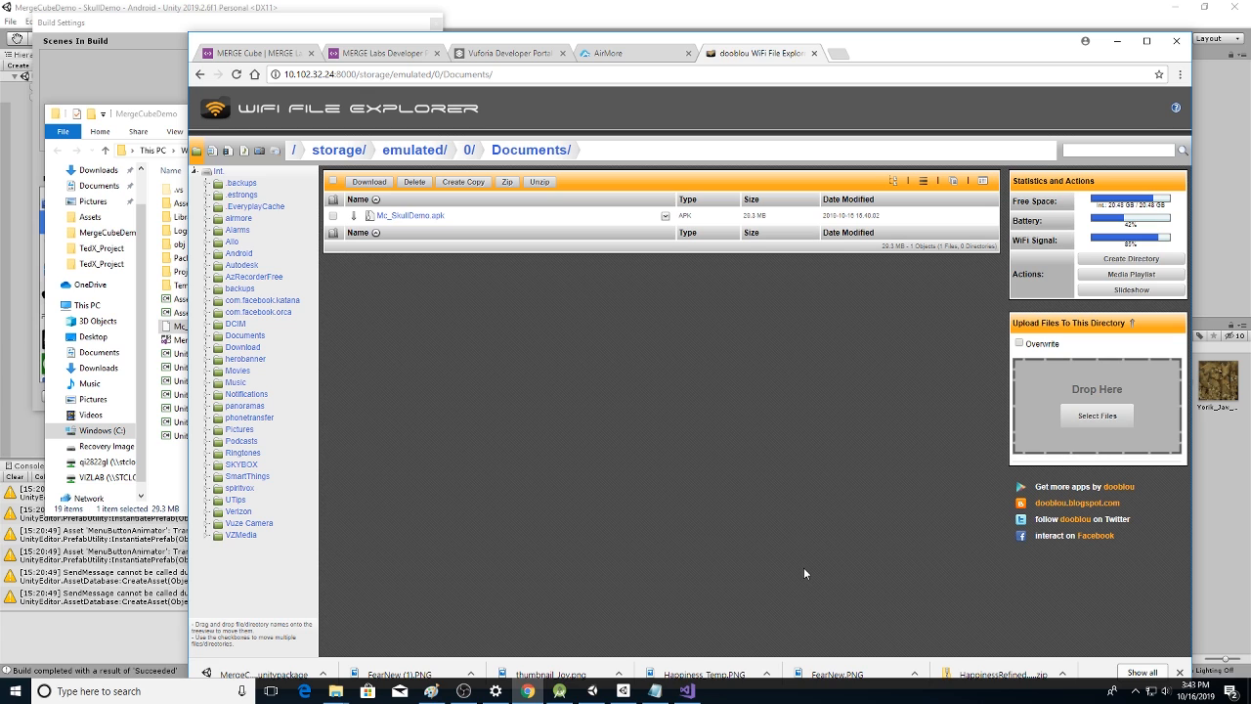
{"action": "left_click", "coordinate": [626, 53]}
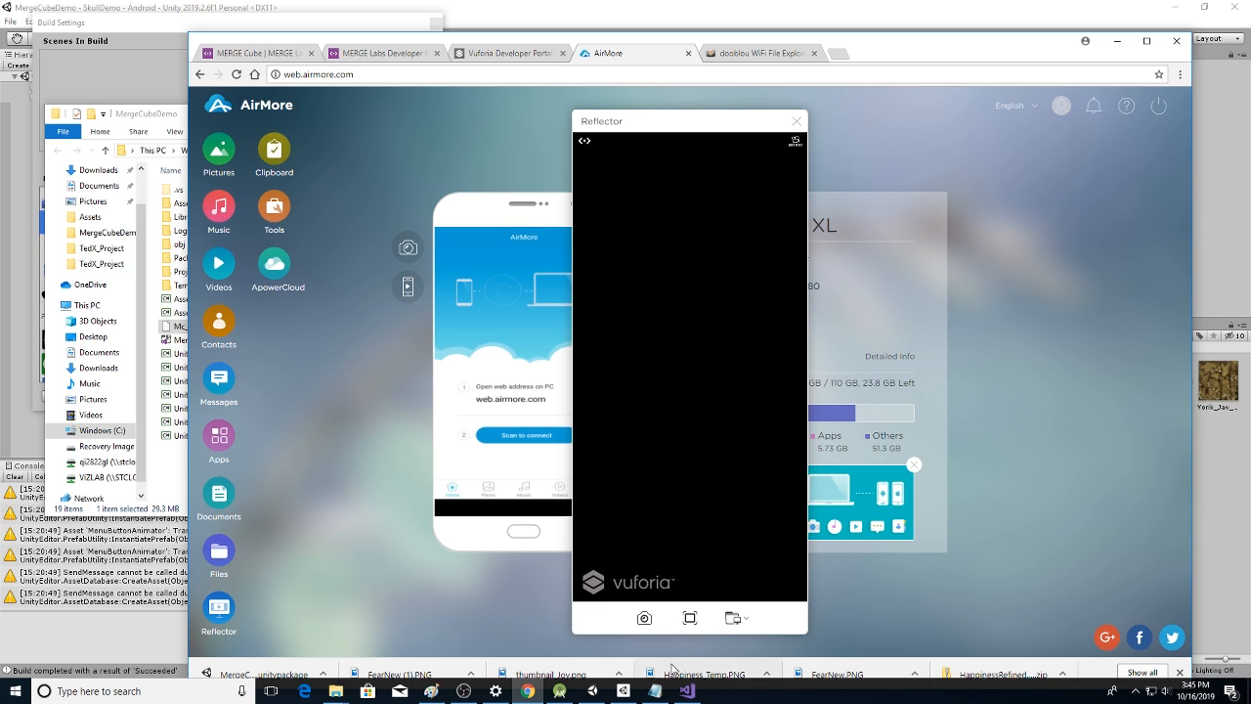
{"action": "left_click", "coordinate": [466, 691]}
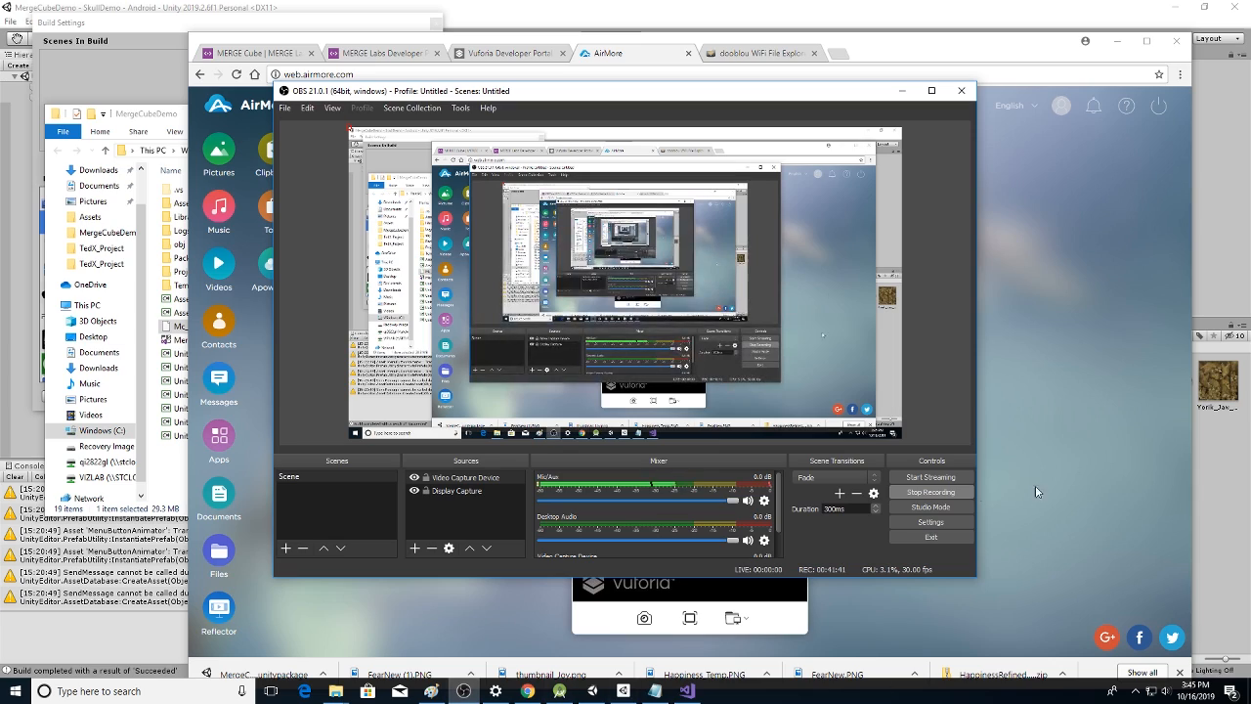